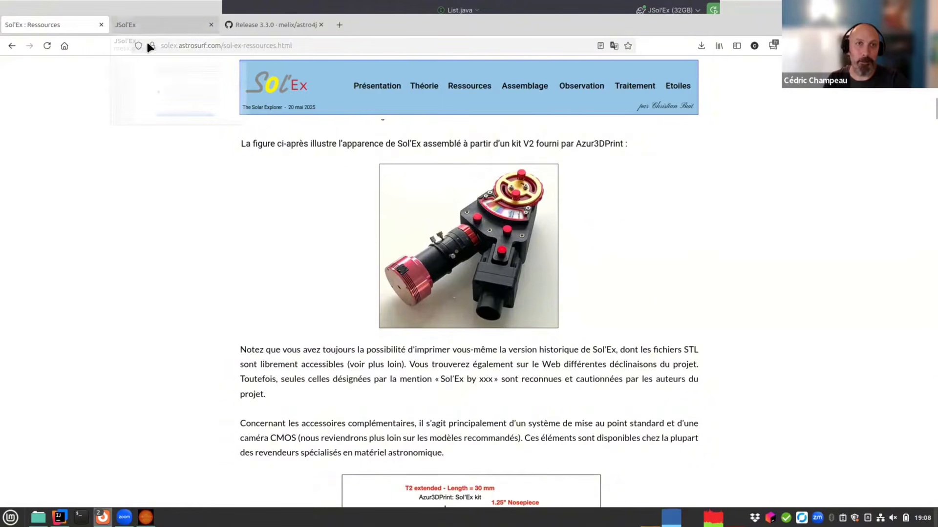
Switch to the JSol'Ex documentation page and examine the installers and zip files in its Downloads section
{"action": "key", "text": "ctrl+Tab"}
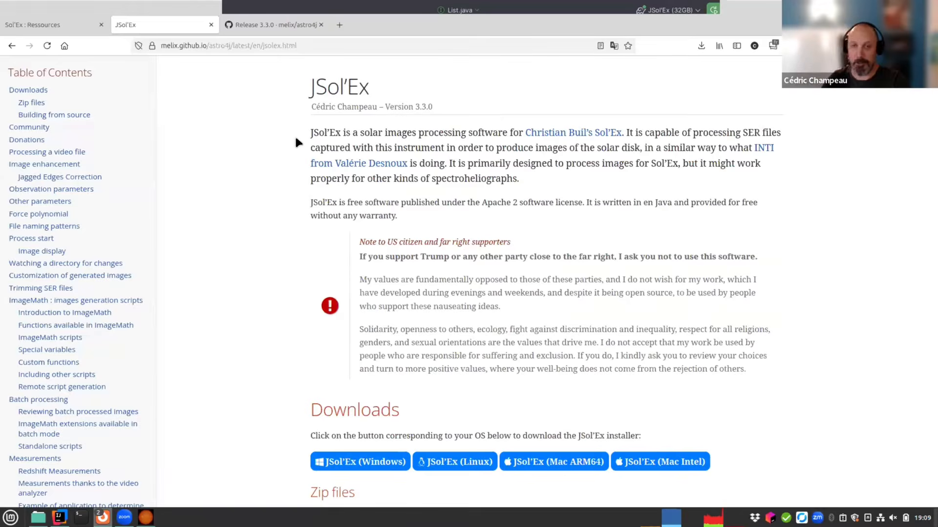
{"action": "left_click_drag", "start_coordinate": [415, 108], "coordinate": [442, 104]}
{"action": "left_click", "coordinate": [247, 166]}
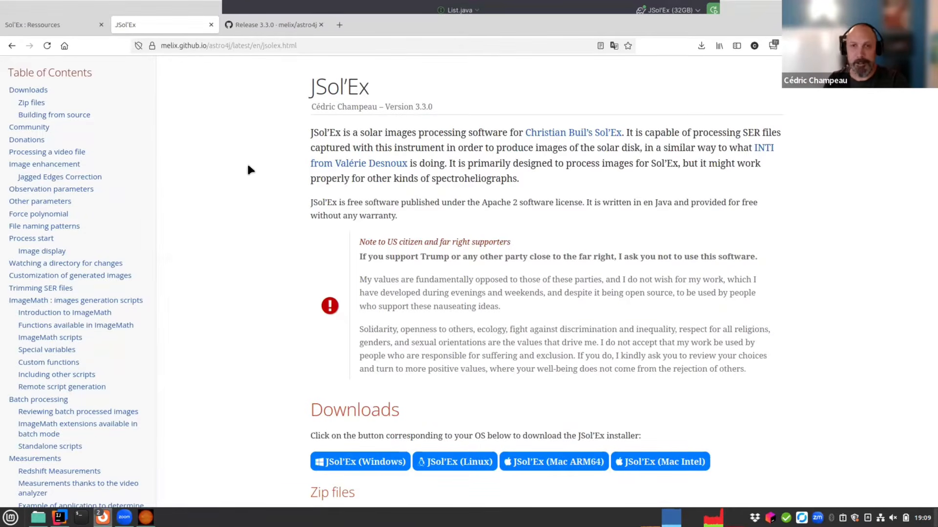
{"action": "left_click", "coordinate": [290, 45]}
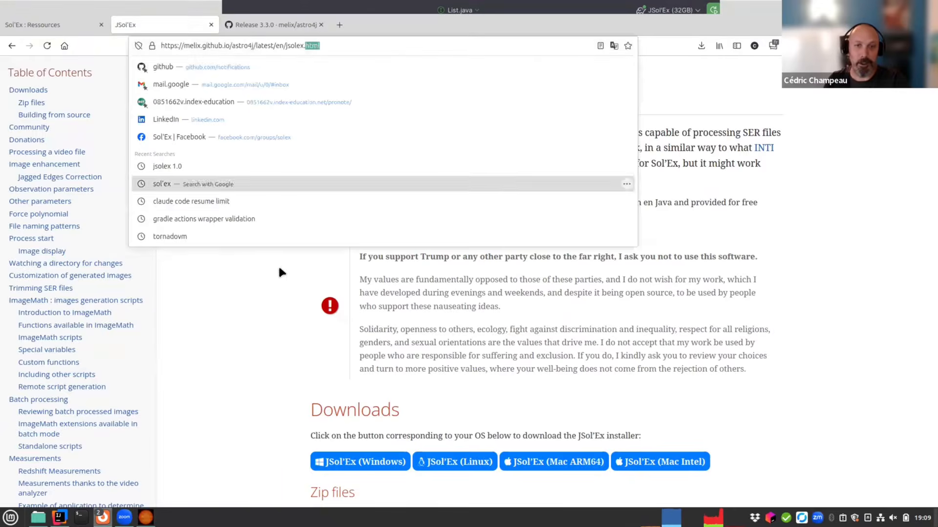
{"action": "left_click", "coordinate": [217, 309]}
{"action": "scroll", "coordinate": [220, 307], "scroll_direction": "down", "scroll_amount": 5}
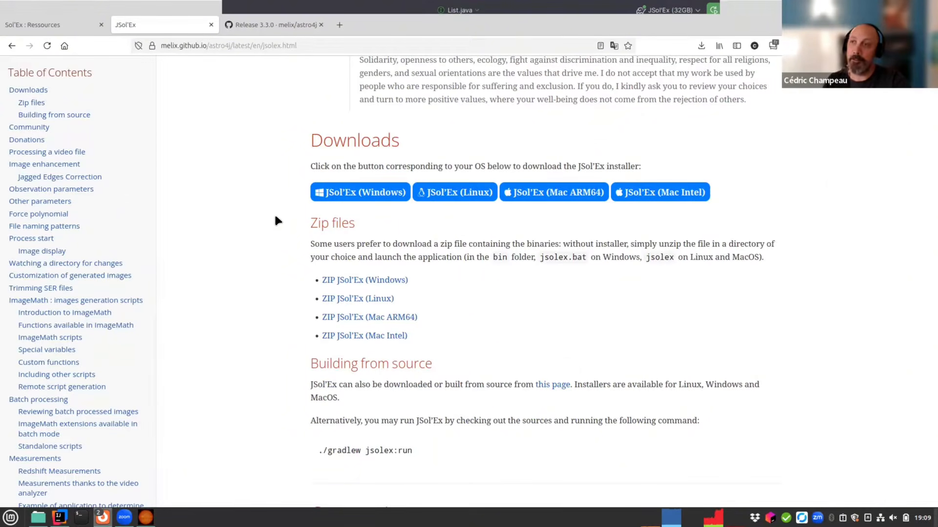
{"action": "left_click_drag", "start_coordinate": [292, 229], "coordinate": [442, 337]}
{"action": "left_click", "coordinate": [264, 278]}
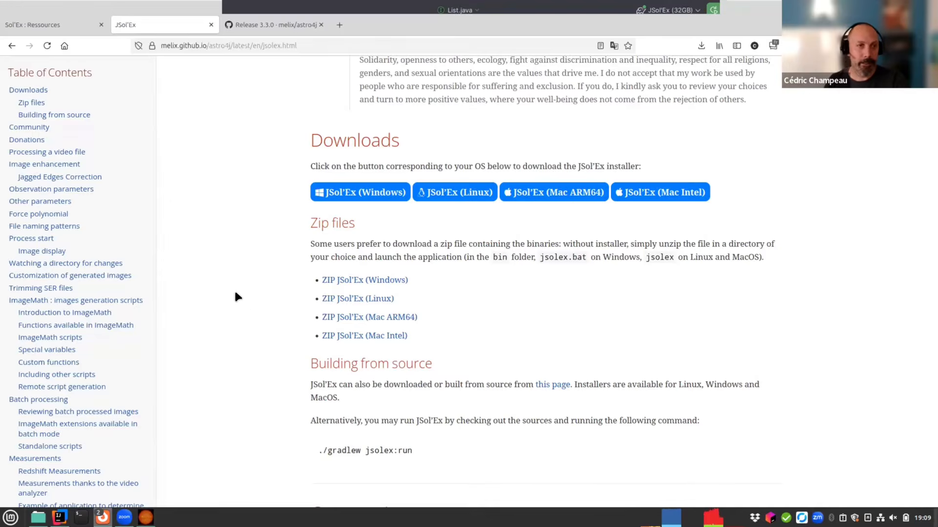
{"action": "scroll", "coordinate": [241, 299], "scroll_direction": "up", "scroll_amount": 5}
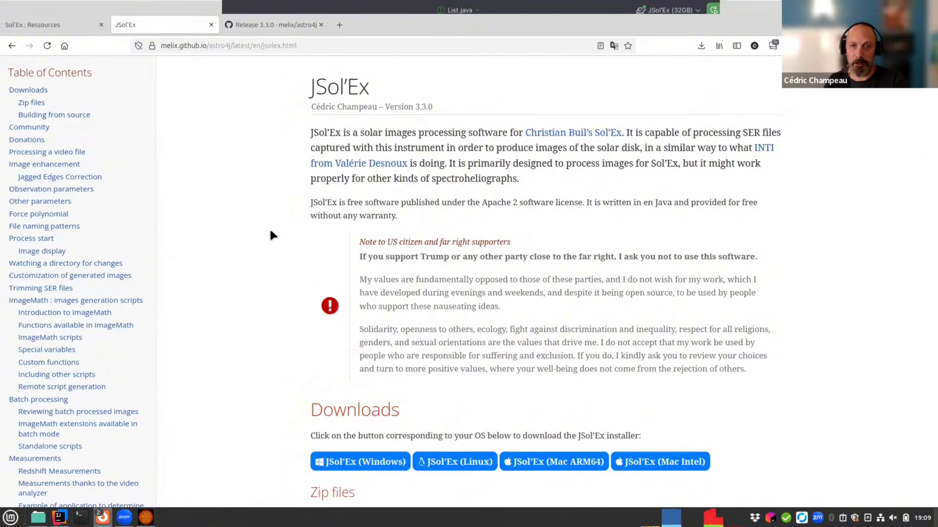
Look through the documentation on process parameters and image enhancement, and return to the page's beginning
{"action": "scroll", "coordinate": [218, 282], "scroll_direction": "down", "scroll_amount": 15}
{"action": "scroll", "coordinate": [218, 283], "scroll_direction": "down", "scroll_amount": 20}
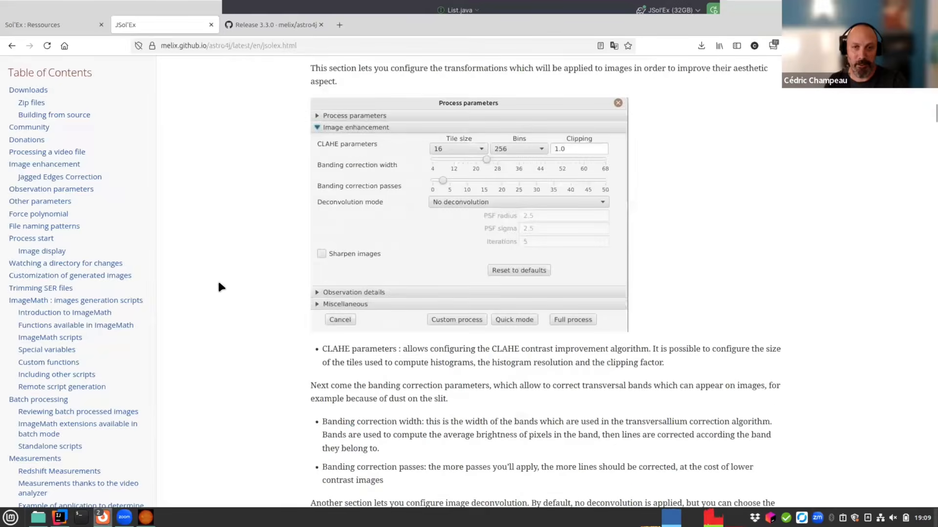
{"action": "scroll", "coordinate": [219, 287], "scroll_direction": "down", "scroll_amount": 10}
{"action": "scroll", "coordinate": [234, 293], "scroll_direction": "up", "scroll_amount": 4}
{"action": "scroll", "coordinate": [235, 297], "scroll_direction": "up", "scroll_amount": 15}
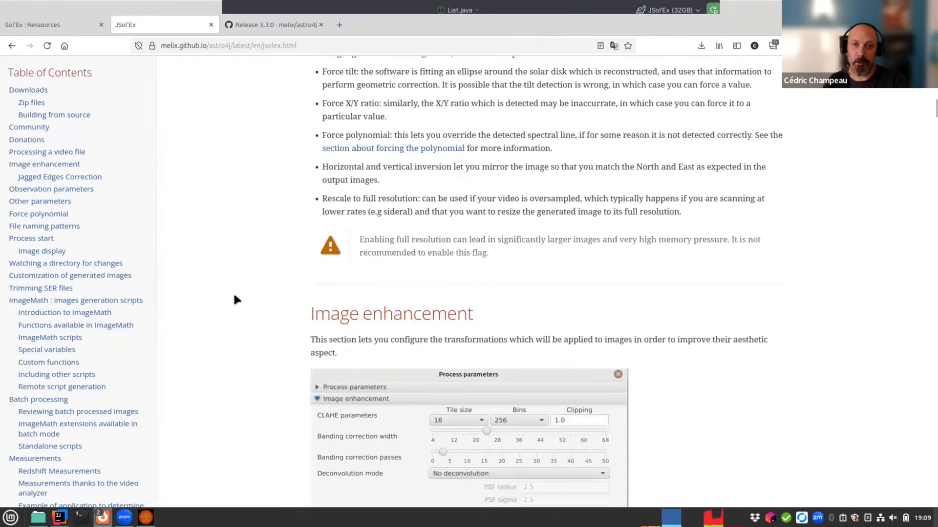
{"action": "scroll", "coordinate": [234, 300], "scroll_direction": "up", "scroll_amount": 4}
{"action": "scroll", "coordinate": [232, 311], "scroll_direction": "up", "scroll_amount": 3}
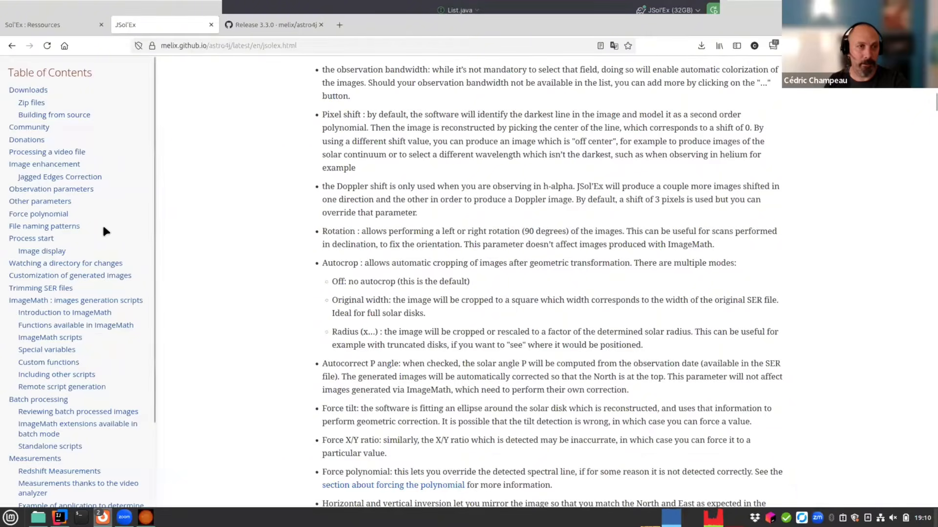
{"action": "scroll", "coordinate": [60, 220], "scroll_direction": "down", "scroll_amount": 3}
{"action": "scroll", "coordinate": [55, 229], "scroll_direction": "up", "scroll_amount": 3}
{"action": "scroll", "coordinate": [266, 252], "scroll_direction": "up", "scroll_amount": 15}
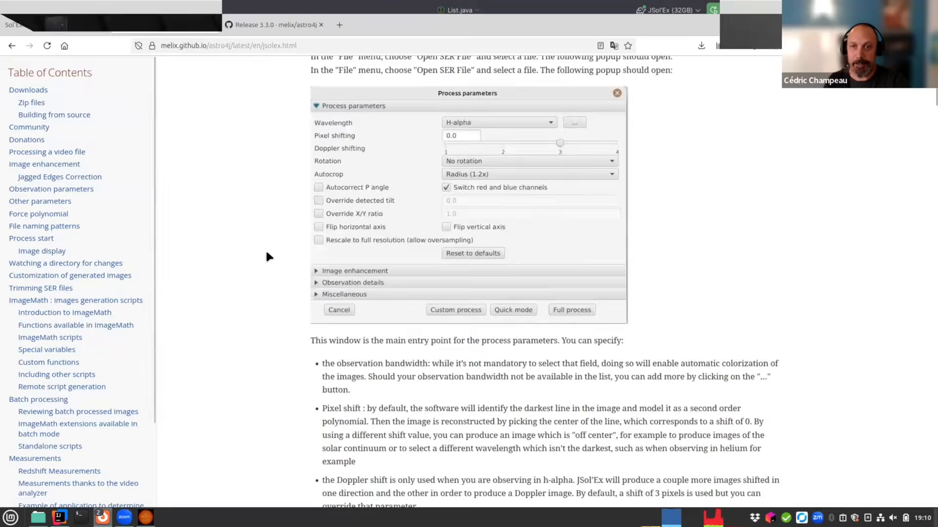
{"action": "scroll", "coordinate": [264, 255], "scroll_direction": "up", "scroll_amount": 8}
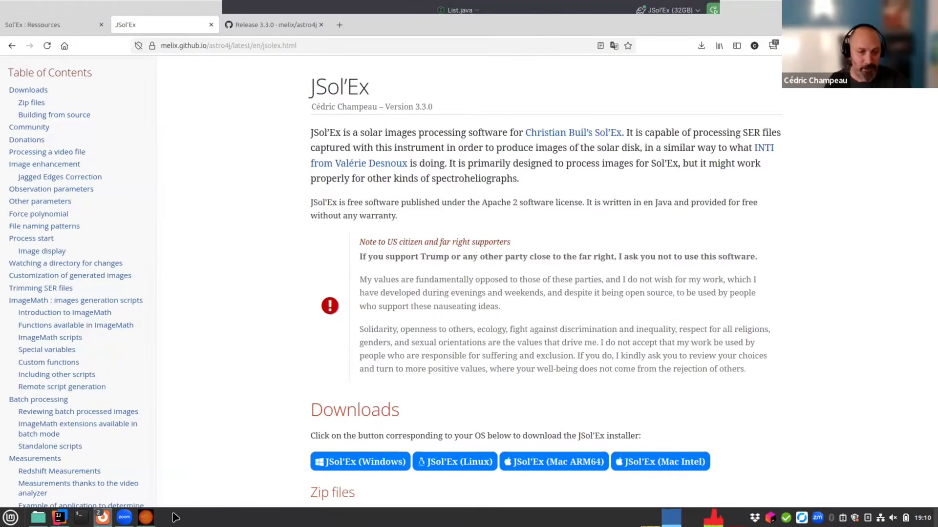
Switch to the JSol'Ex application, open the SER file 13_22_49.ser and process it in quick mode
{"action": "left_click", "coordinate": [146, 517]}
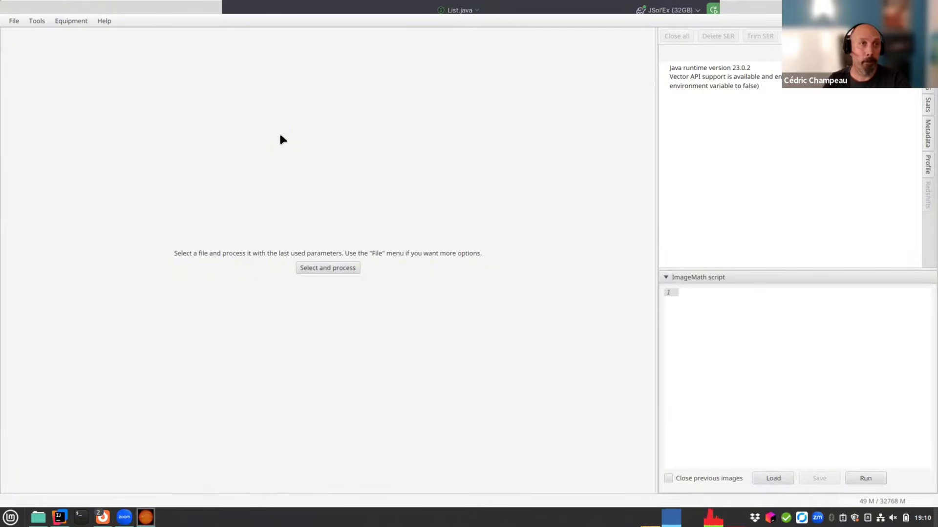
{"action": "left_click", "coordinate": [13, 20]}
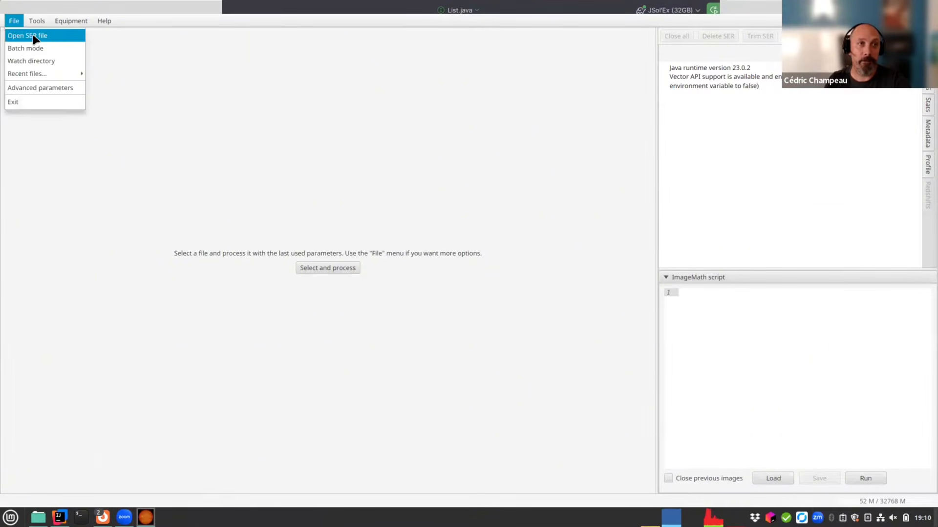
{"action": "left_click", "coordinate": [32, 37]}
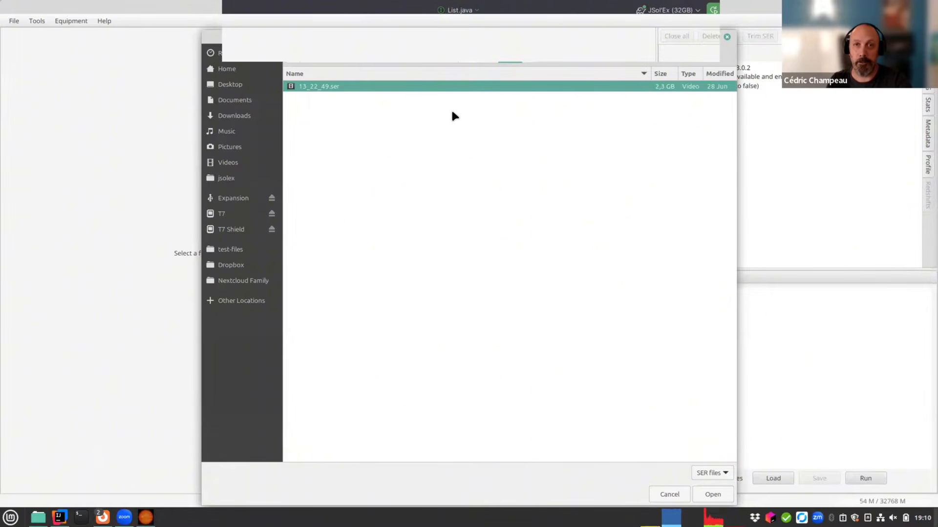
{"action": "double_click", "coordinate": [320, 88]}
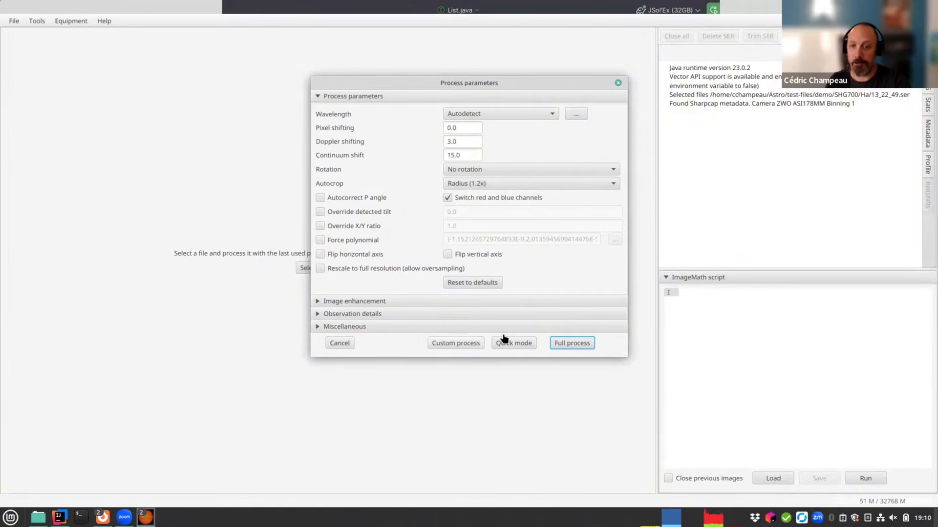
{"action": "left_click", "coordinate": [513, 342]}
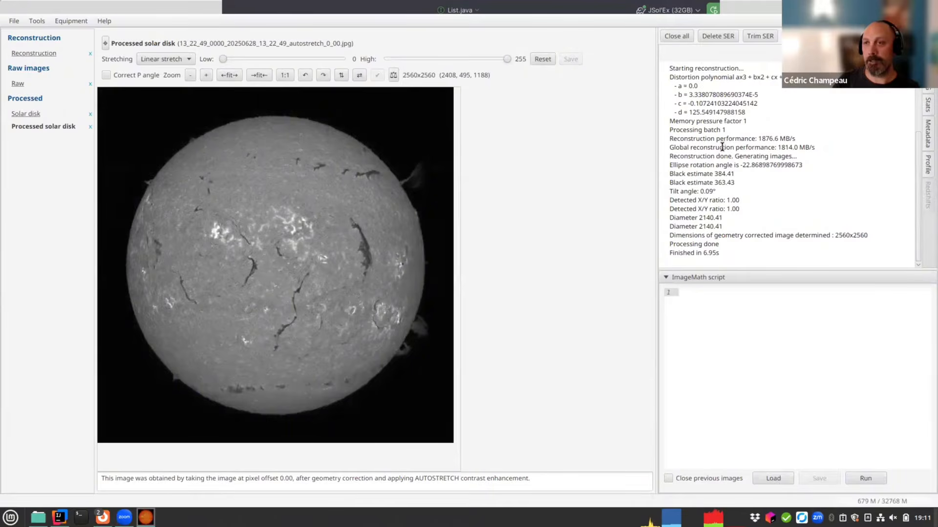
Review the processing log and examine the processed solar disk at fitted and 1:1 zoom levels
{"action": "scroll", "coordinate": [710, 173], "scroll_direction": "up", "scroll_amount": 5}
{"action": "scroll", "coordinate": [710, 173], "scroll_direction": "down", "scroll_amount": 5}
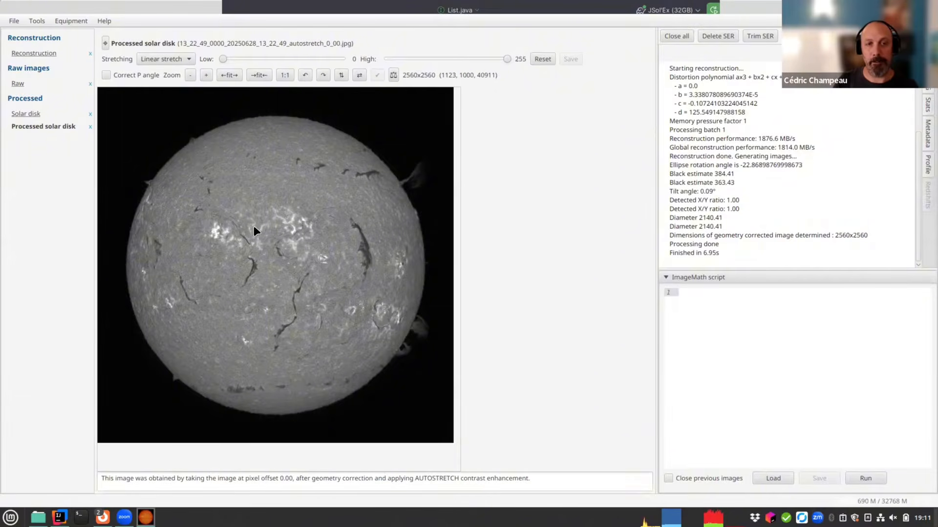
{"action": "scroll", "coordinate": [253, 227], "scroll_direction": "up", "scroll_amount": 3}
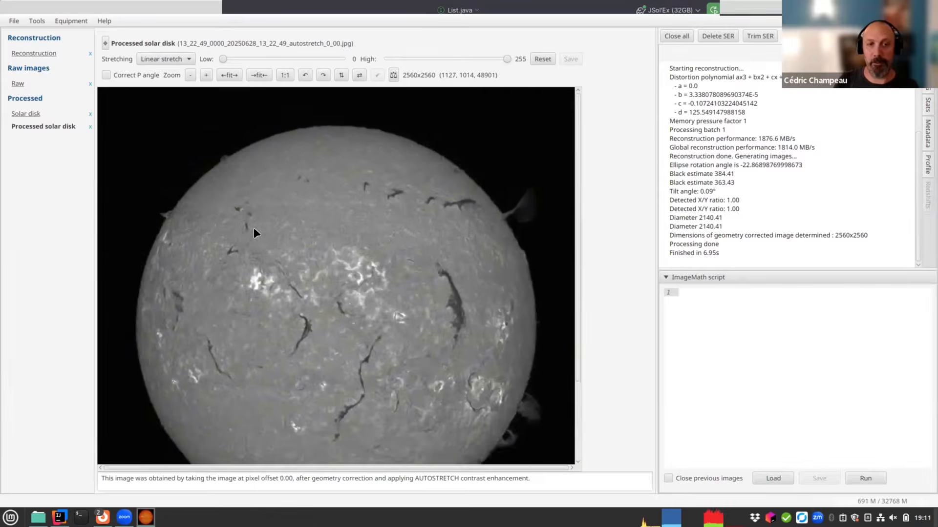
{"action": "scroll", "coordinate": [259, 224], "scroll_direction": "up", "scroll_amount": 2}
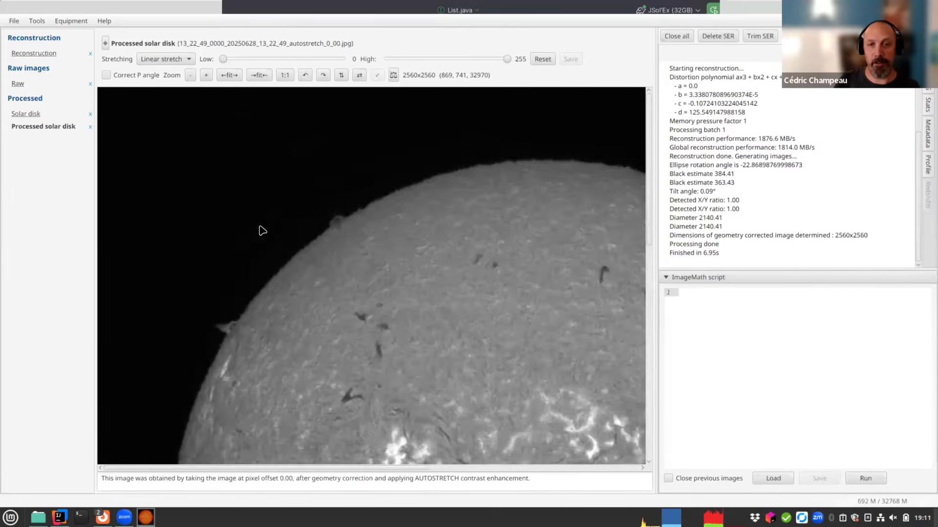
{"action": "scroll", "coordinate": [411, 304], "scroll_direction": "down", "scroll_amount": 2}
{"action": "left_click_drag", "start_coordinate": [412, 305], "coordinate": [350, 218]}
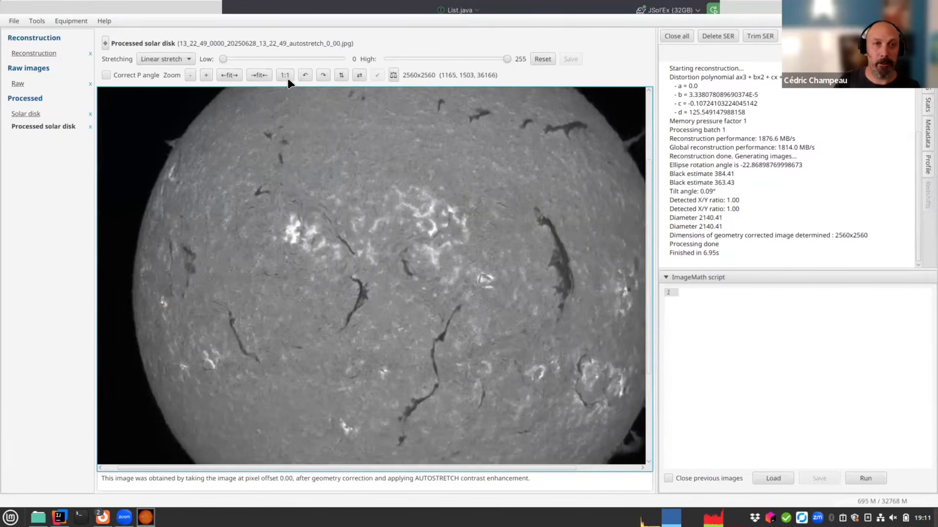
{"action": "left_click", "coordinate": [259, 78]}
{"action": "left_click", "coordinate": [232, 75]}
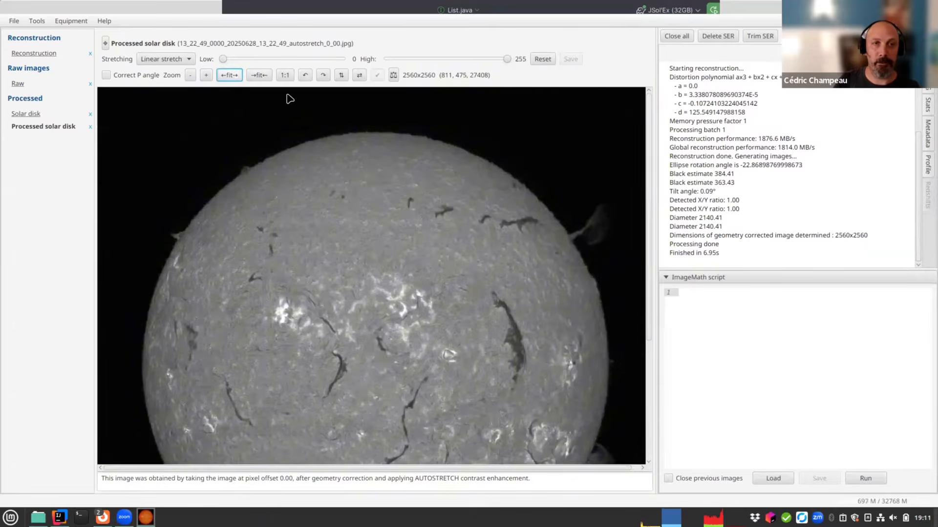
{"action": "left_click", "coordinate": [285, 76]}
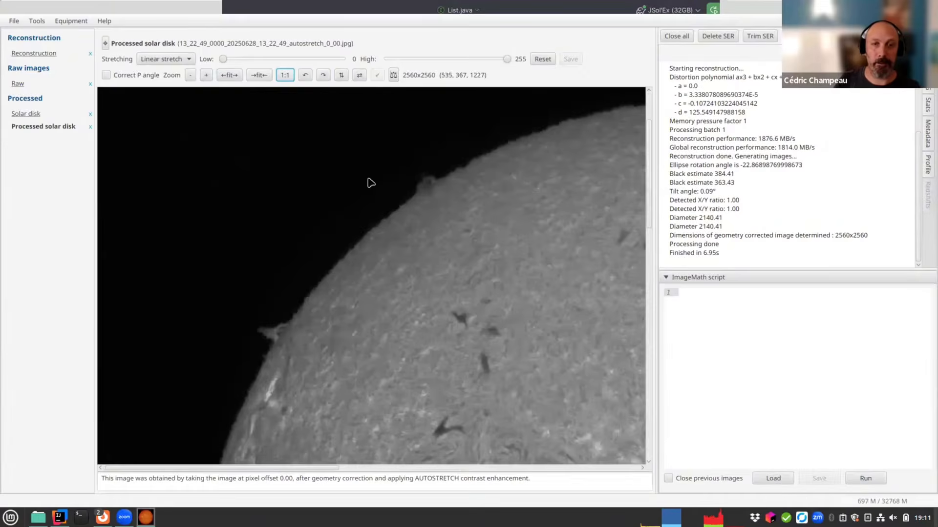
{"action": "scroll", "coordinate": [307, 210], "scroll_direction": "up", "scroll_amount": 3}
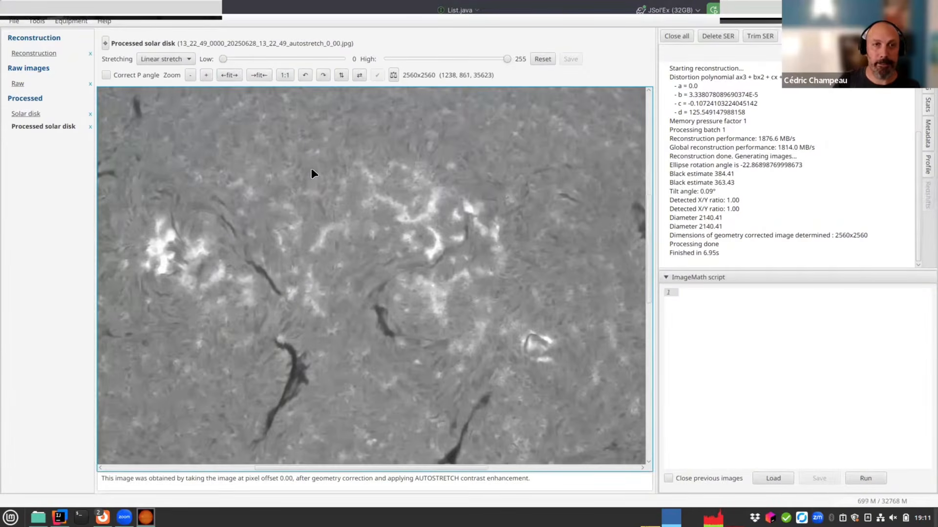
Try rotating the processed solar disk left and back, and toggle the P angle correction on and off
{"action": "left_click", "coordinate": [305, 75]}
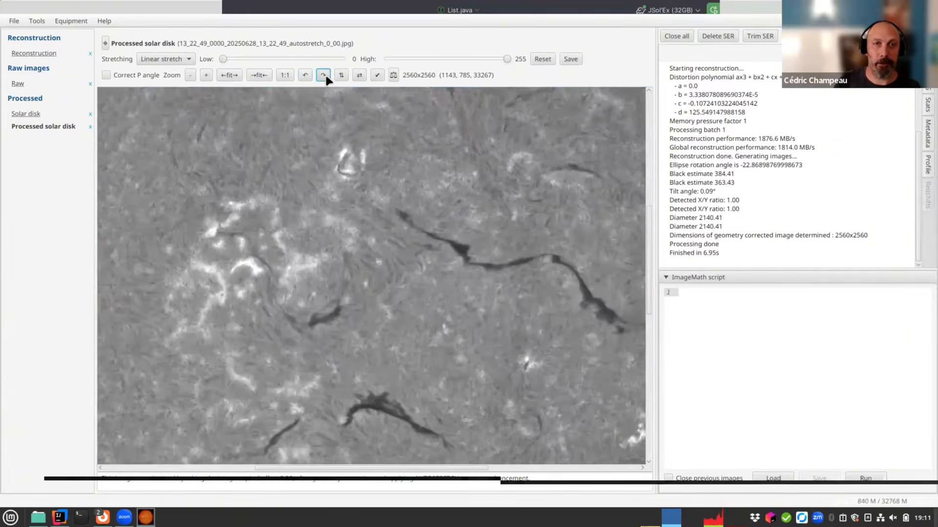
{"action": "left_click", "coordinate": [324, 75]}
{"action": "scroll", "coordinate": [273, 224], "scroll_direction": "down", "scroll_amount": 4}
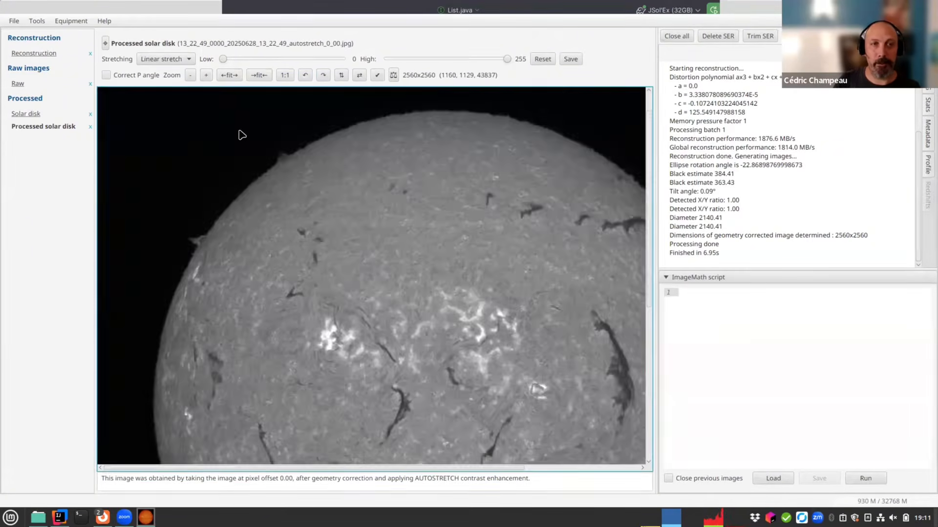
{"action": "left_click", "coordinate": [126, 77]}
{"action": "left_click", "coordinate": [125, 76]}
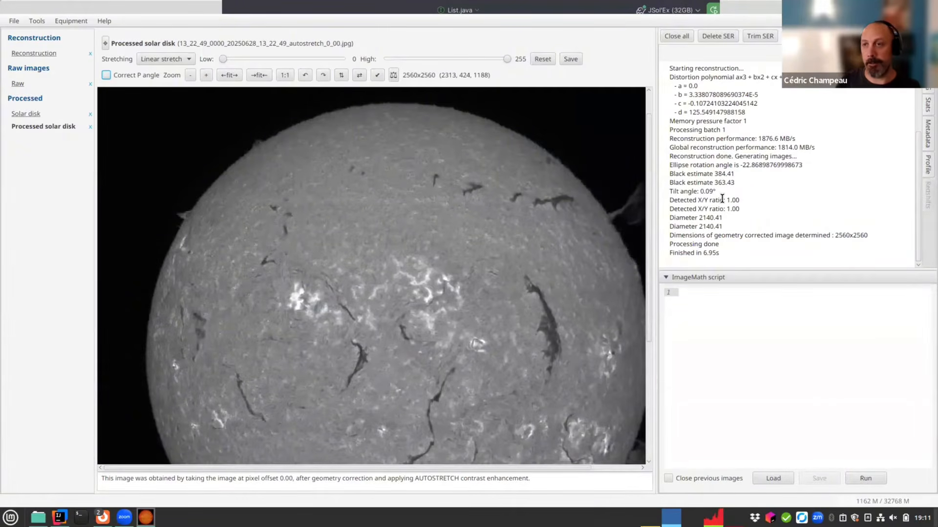
{"action": "scroll", "coordinate": [424, 269], "scroll_direction": "up", "scroll_amount": 2}
{"action": "left_click_drag", "start_coordinate": [426, 273], "coordinate": [324, 240]}
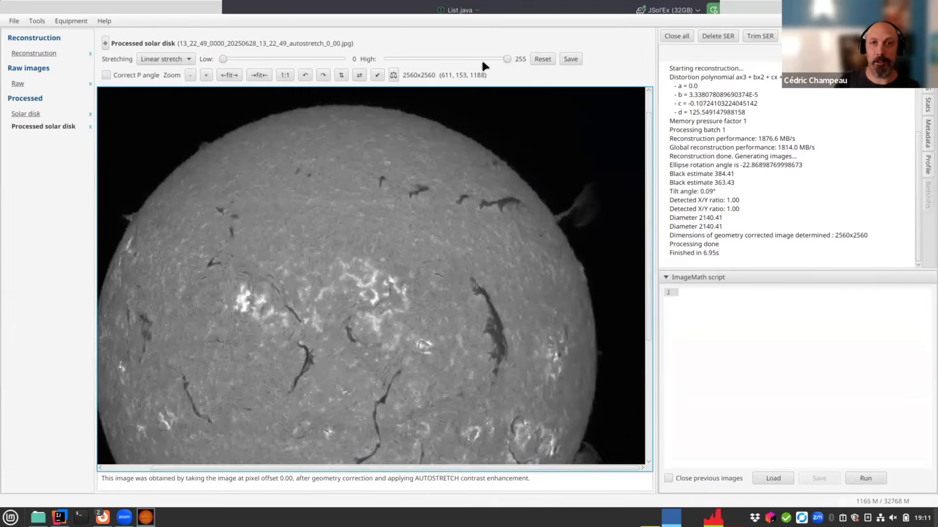
Try a lower High value for the linear stretch of the solar disk, and the No stretch option
{"action": "left_click_drag", "start_coordinate": [508, 57], "coordinate": [451, 59]}
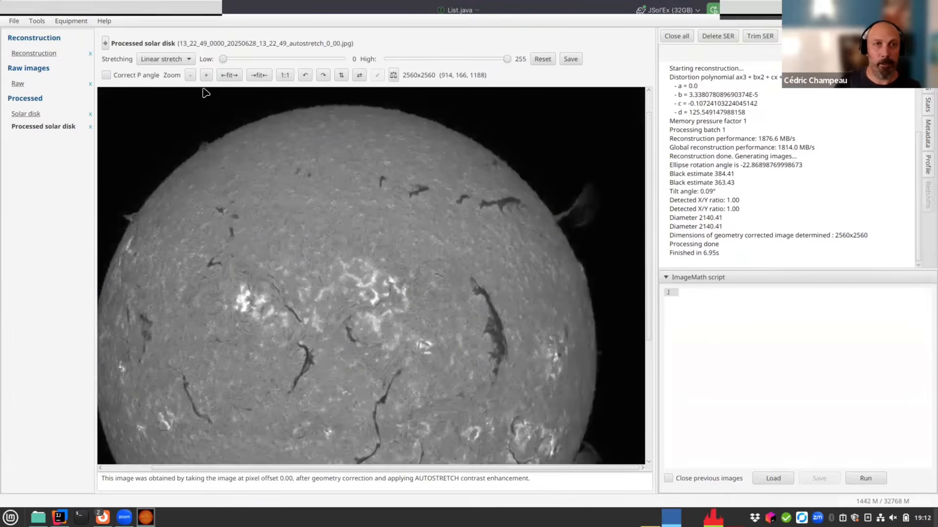
{"action": "left_click", "coordinate": [179, 60]}
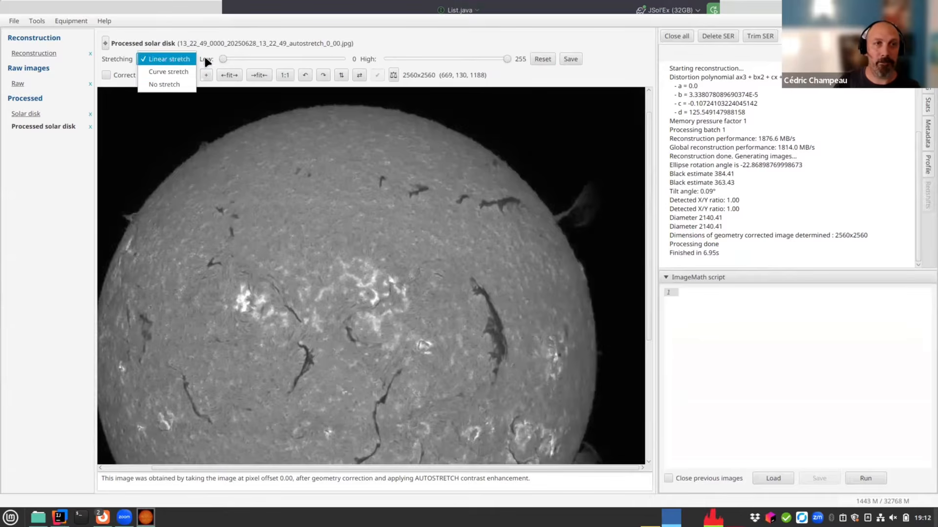
{"action": "left_click", "coordinate": [165, 91]}
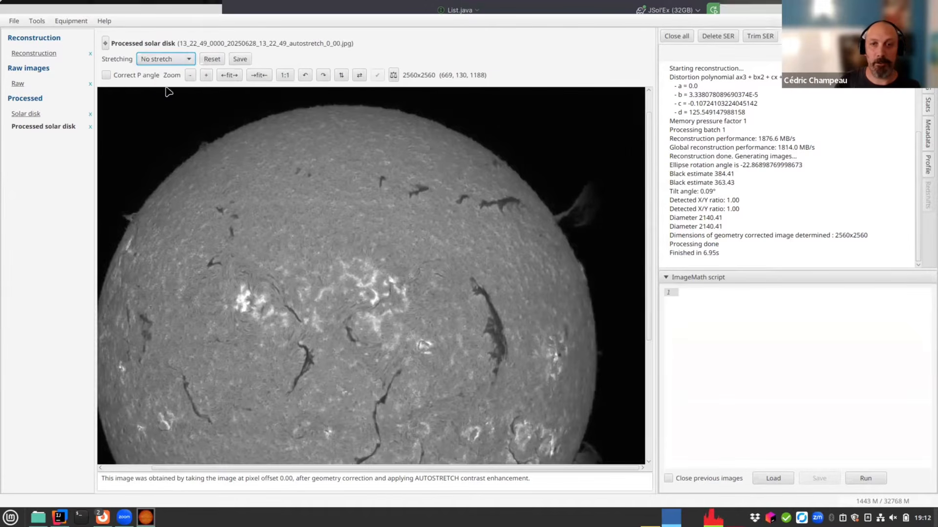
Apply a curve stretch to the processed solar disk with the In value set to 86
{"action": "left_click", "coordinate": [157, 64]}
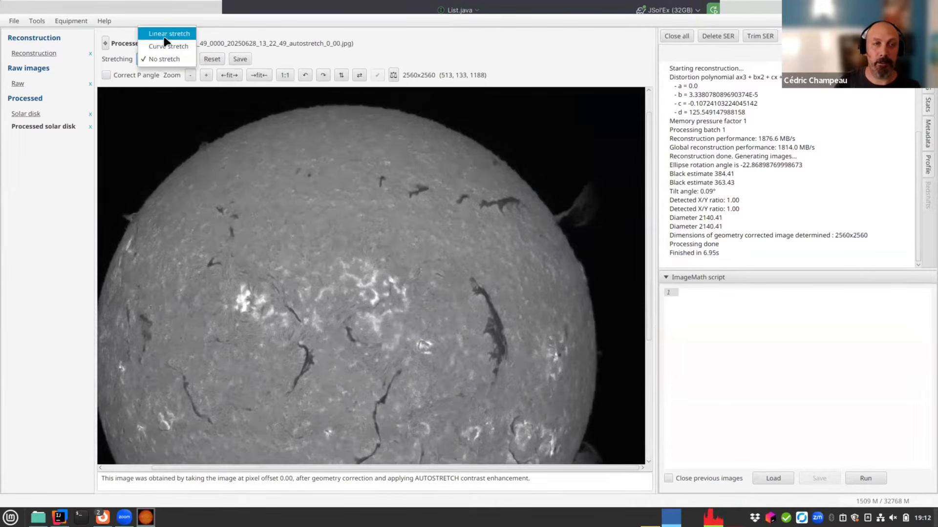
{"action": "left_click", "coordinate": [165, 50]}
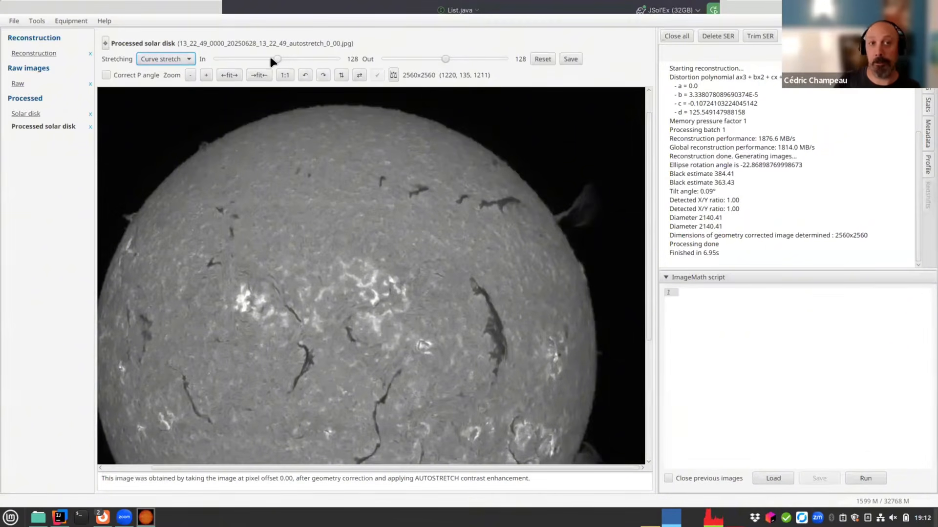
{"action": "left_click_drag", "start_coordinate": [272, 57], "coordinate": [256, 57]}
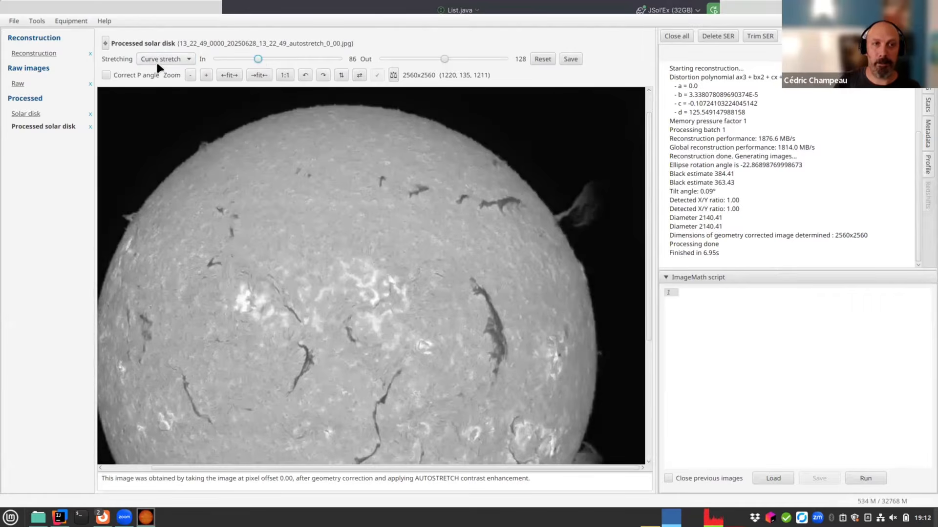
{"action": "left_click", "coordinate": [162, 62]}
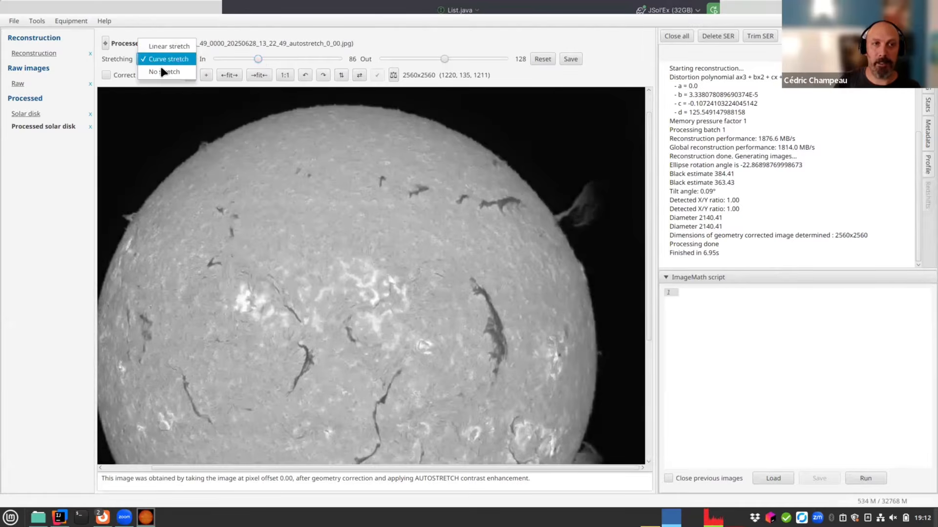
{"action": "left_click", "coordinate": [329, 177]}
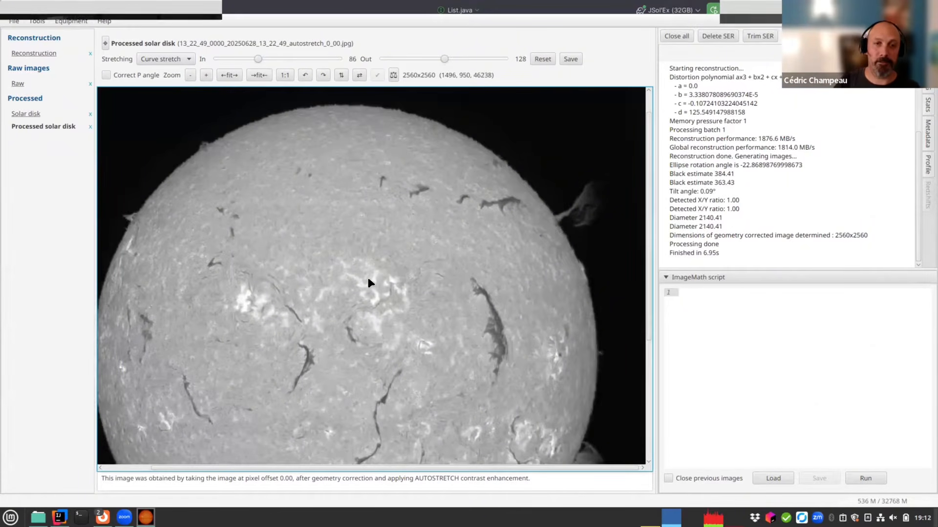
Try an In value of 68 for the curve stretch of the processed solar disk, view the stretching options and reset the stretch
{"action": "left_click_drag", "start_coordinate": [403, 264], "coordinate": [437, 261]}
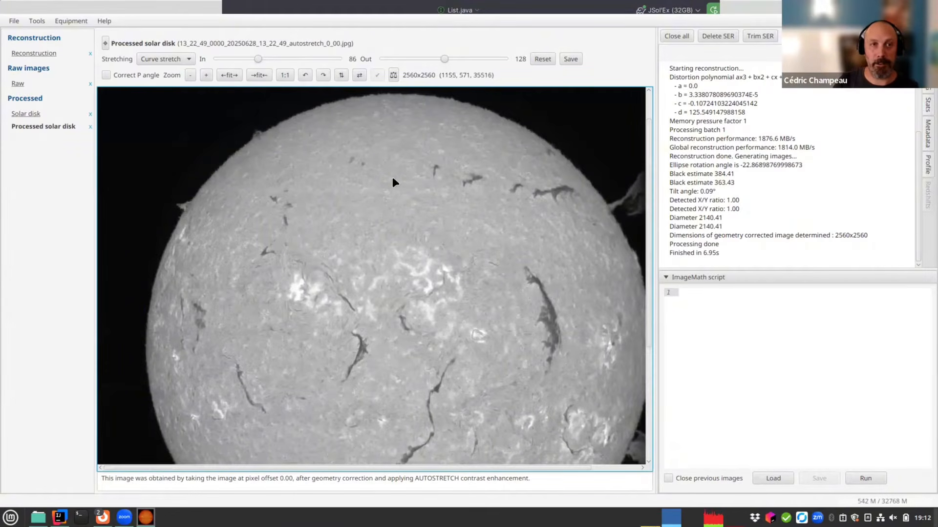
{"action": "mouse_move", "coordinate": [257, 58]}
{"action": "left_mouse_down"}
{"action": "mouse_move", "coordinate": [285, 60]}
{"action": "mouse_move", "coordinate": [248, 59]}
{"action": "left_mouse_up"}
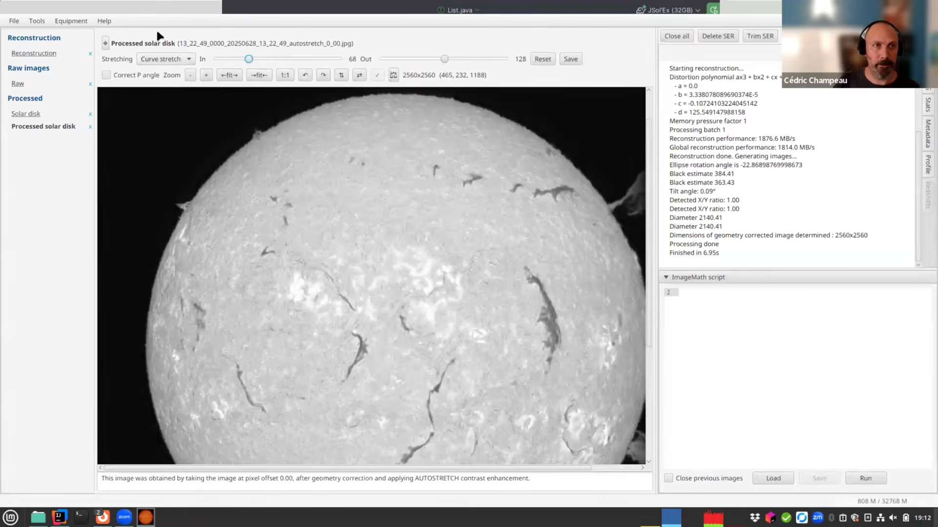
{"action": "left_click", "coordinate": [156, 59]}
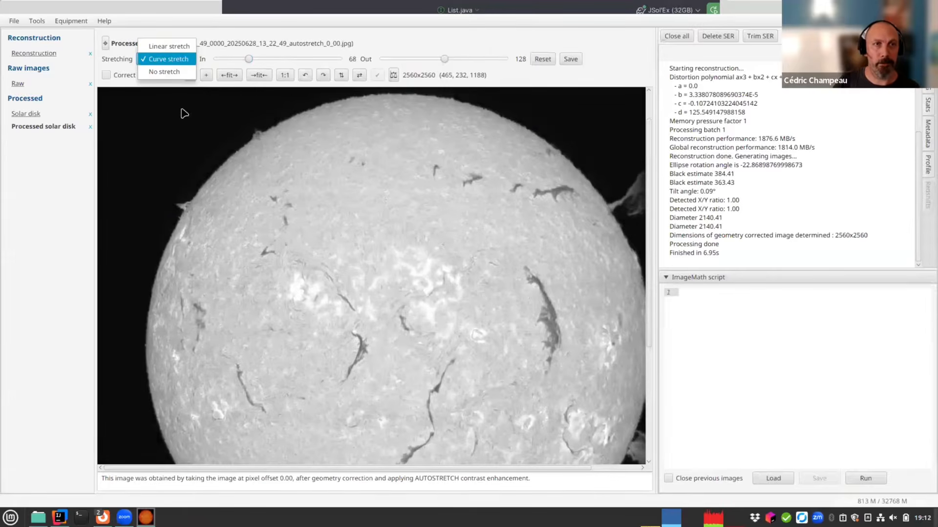
{"action": "left_click", "coordinate": [226, 162]}
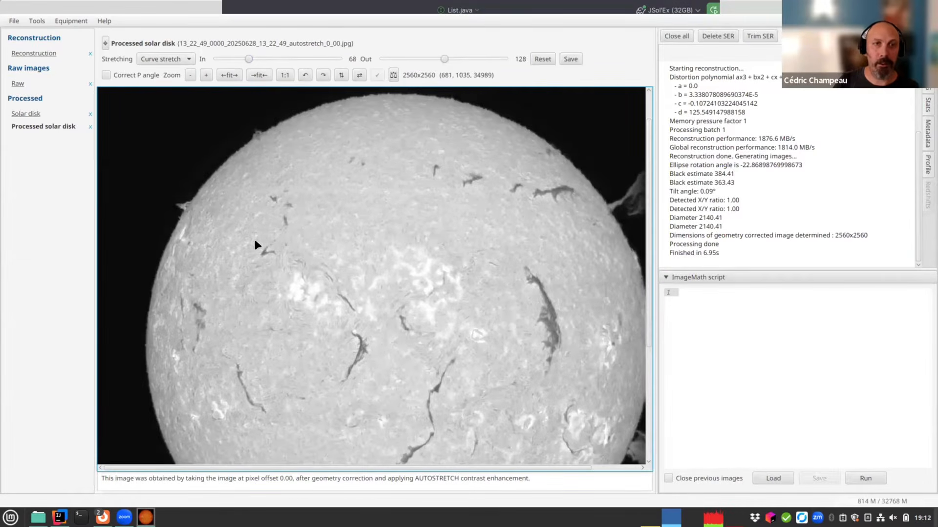
{"action": "left_click", "coordinate": [537, 58]}
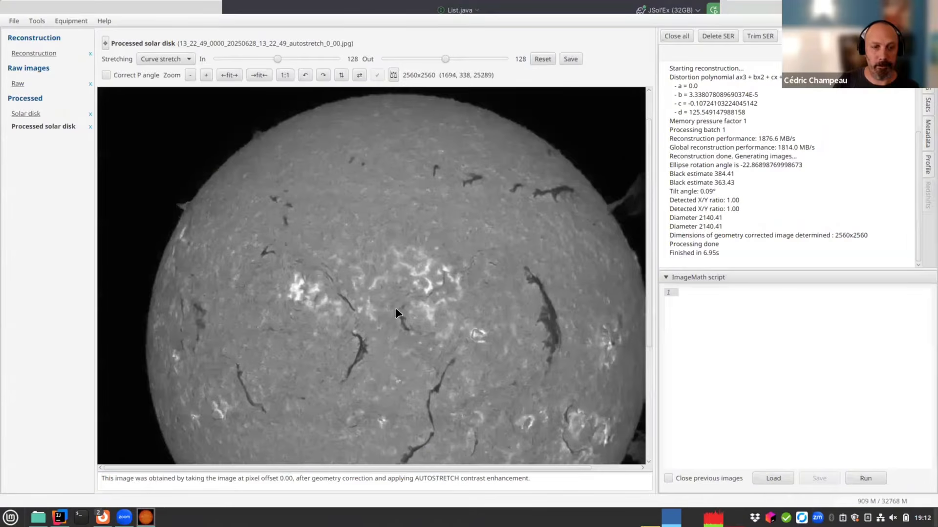
Review the processed solar disk's description, highlighting its pixel offset, geometry correction and AUTOSTRETCH contrast enhancement details
{"action": "left_click_drag", "start_coordinate": [103, 478], "coordinate": [559, 475]}
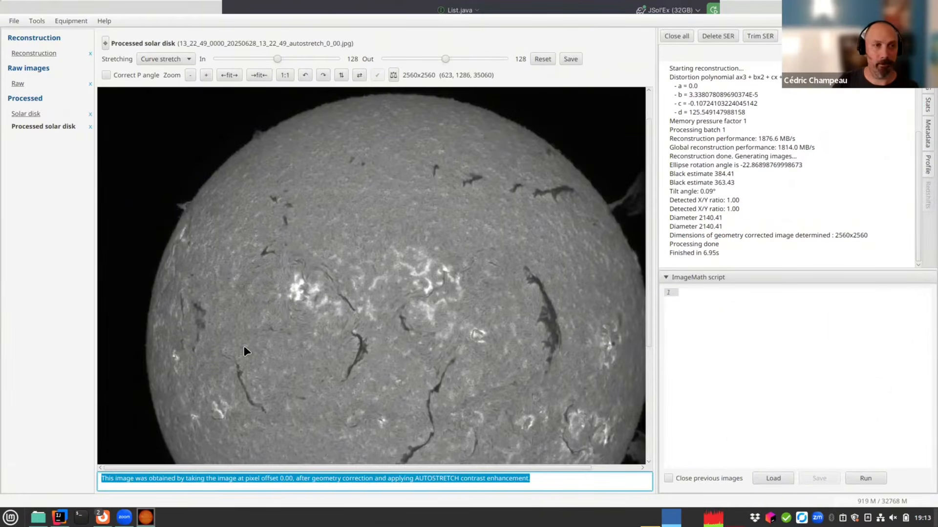
{"action": "left_click", "coordinate": [154, 480]}
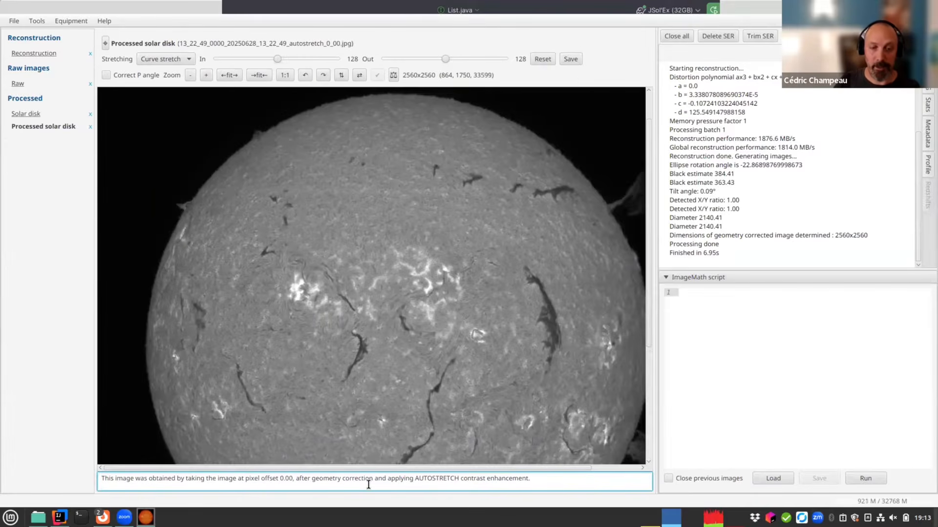
{"action": "left_click_drag", "start_coordinate": [310, 479], "coordinate": [424, 480]}
{"action": "left_click", "coordinate": [420, 479]}
{"action": "double_click", "coordinate": [448, 479]}
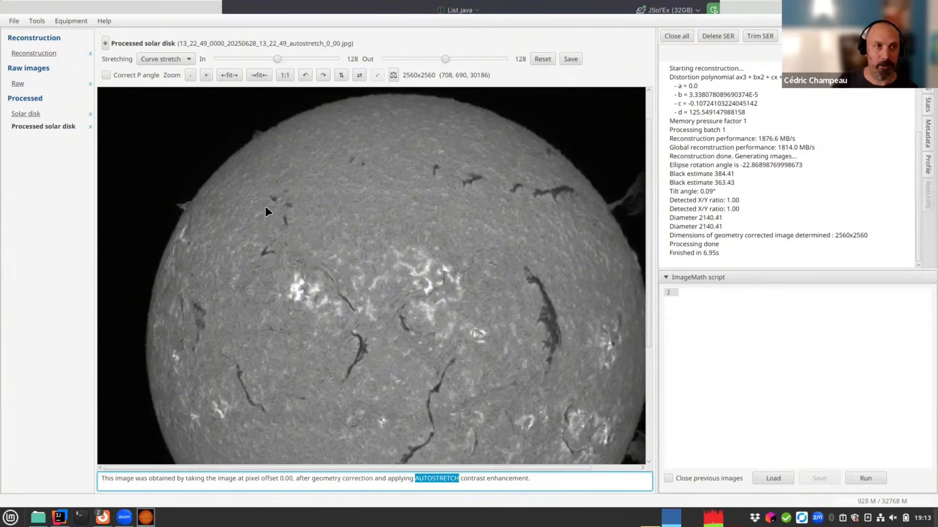
Display the unprocessed solar disk image, read its description and examine the disk's surface at several zoom levels
{"action": "left_click", "coordinate": [18, 115]}
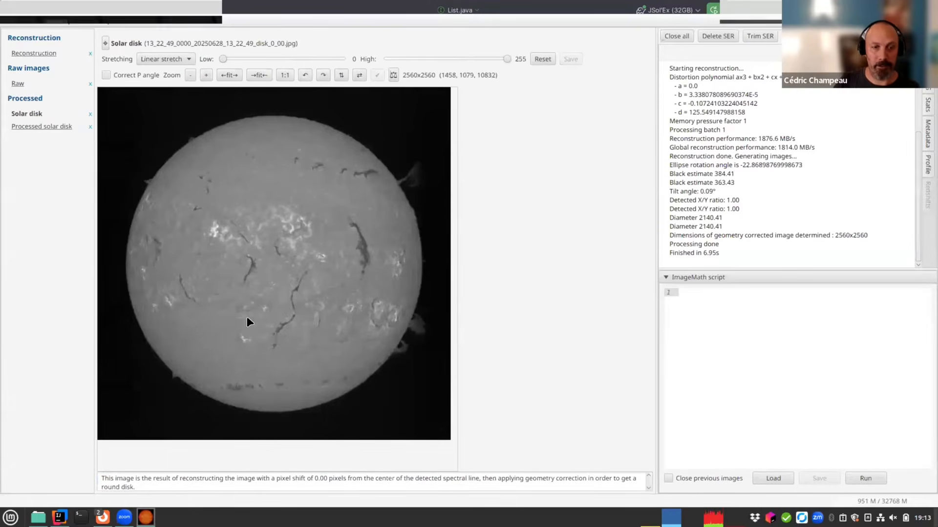
{"action": "left_click", "coordinate": [141, 484]}
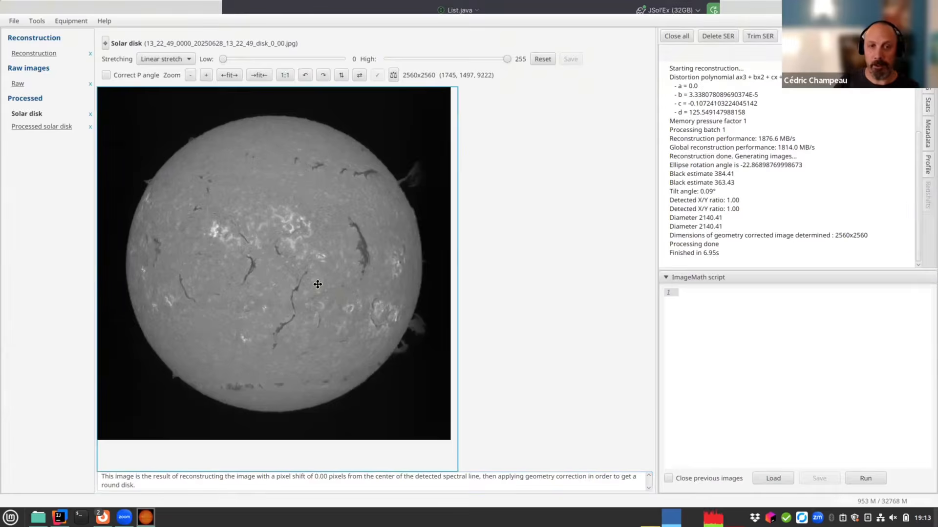
{"action": "scroll", "coordinate": [376, 331], "scroll_direction": "up", "scroll_amount": 1}
{"action": "scroll", "coordinate": [376, 330], "scroll_direction": "up", "scroll_amount": 2}
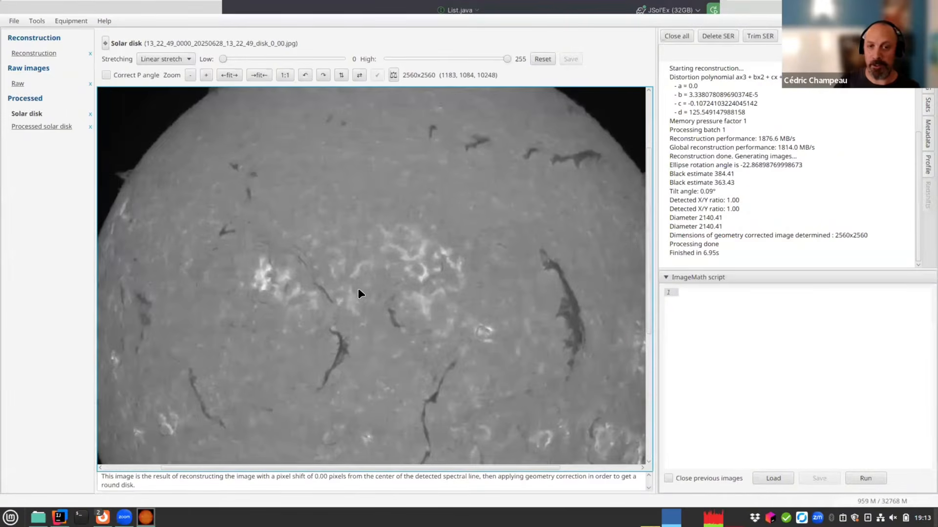
{"action": "scroll", "coordinate": [359, 288], "scroll_direction": "down", "scroll_amount": 3}
{"action": "scroll", "coordinate": [374, 308], "scroll_direction": "down", "scroll_amount": 2}
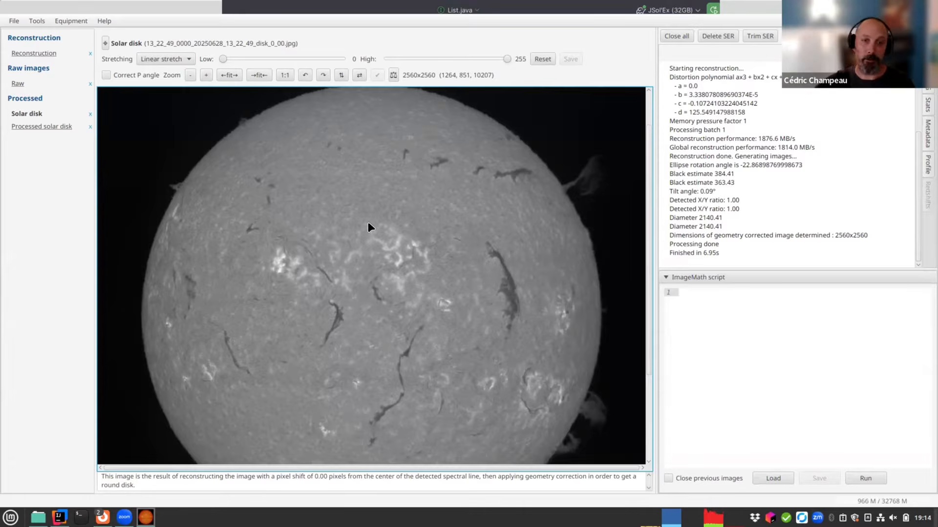
{"action": "scroll", "coordinate": [339, 246], "scroll_direction": "down", "scroll_amount": 1}
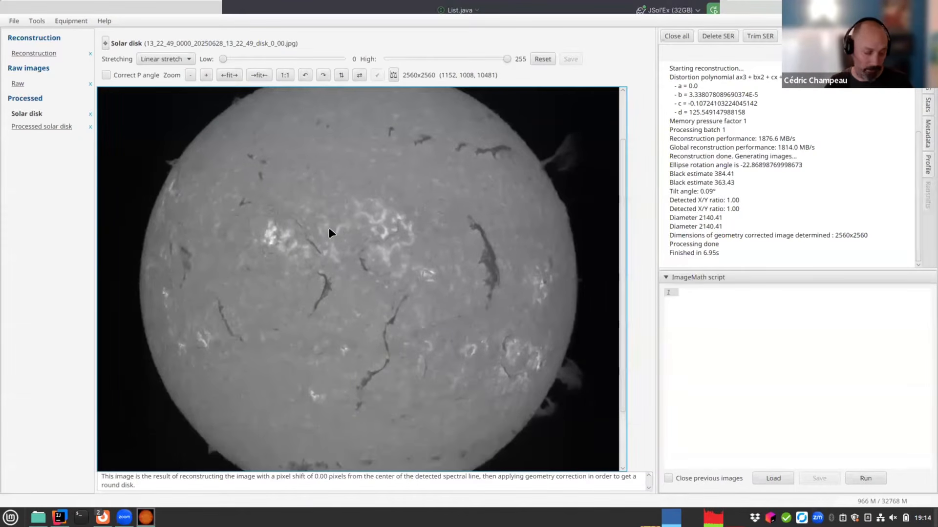
{"action": "scroll", "coordinate": [324, 232], "scroll_direction": "down", "scroll_amount": 1}
{"action": "scroll", "coordinate": [324, 232], "scroll_direction": "down", "scroll_amount": 4}
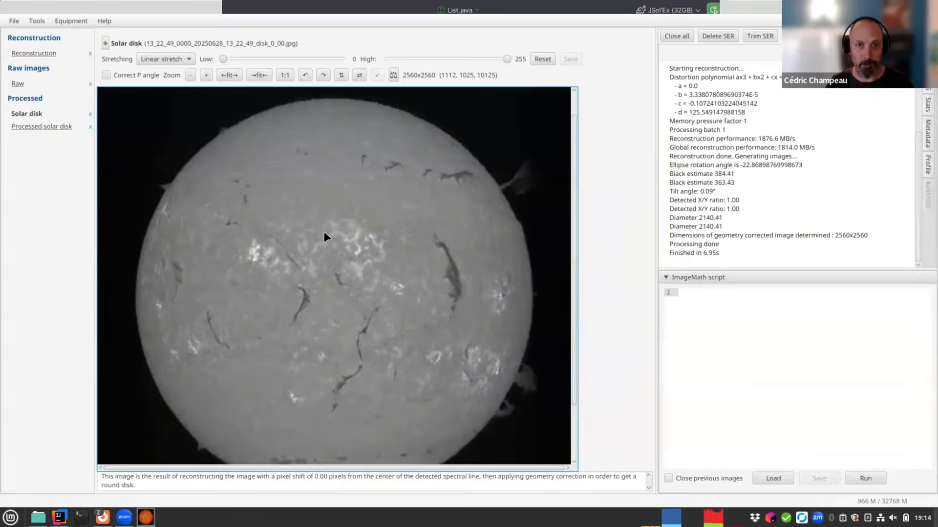
{"action": "scroll", "coordinate": [312, 244], "scroll_direction": "up", "scroll_amount": 1}
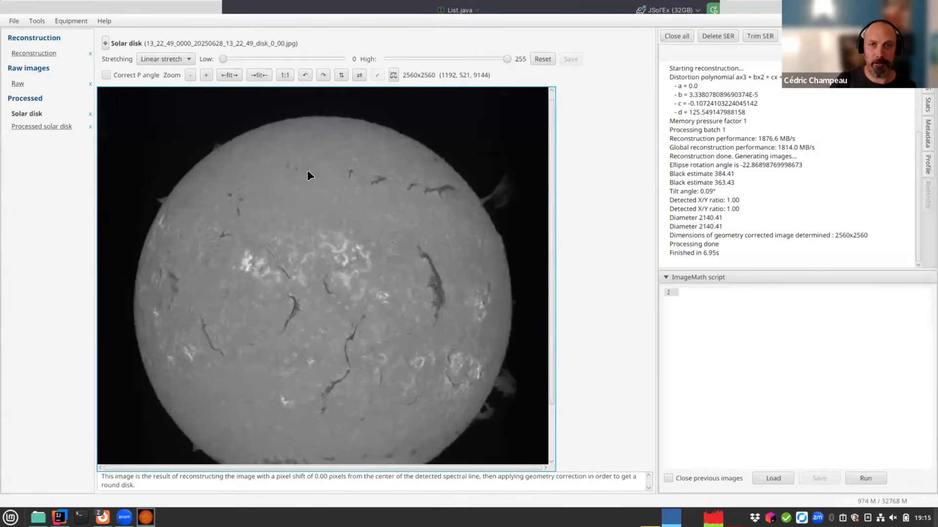
Show the solar disk in the distance measurement view and examine the globe grid around the long dark filament near the western limb
{"action": "left_click", "coordinate": [393, 75]}
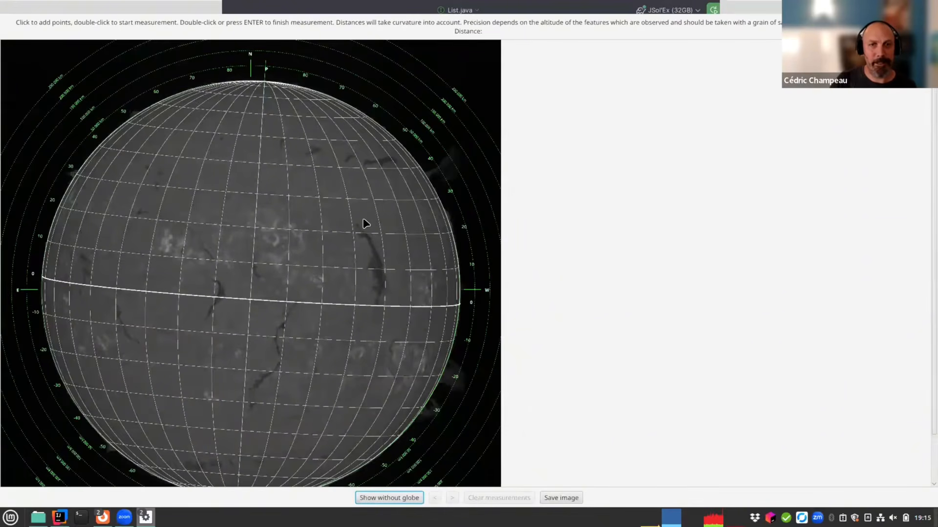
{"action": "scroll", "coordinate": [352, 303], "scroll_direction": "up", "scroll_amount": 5}
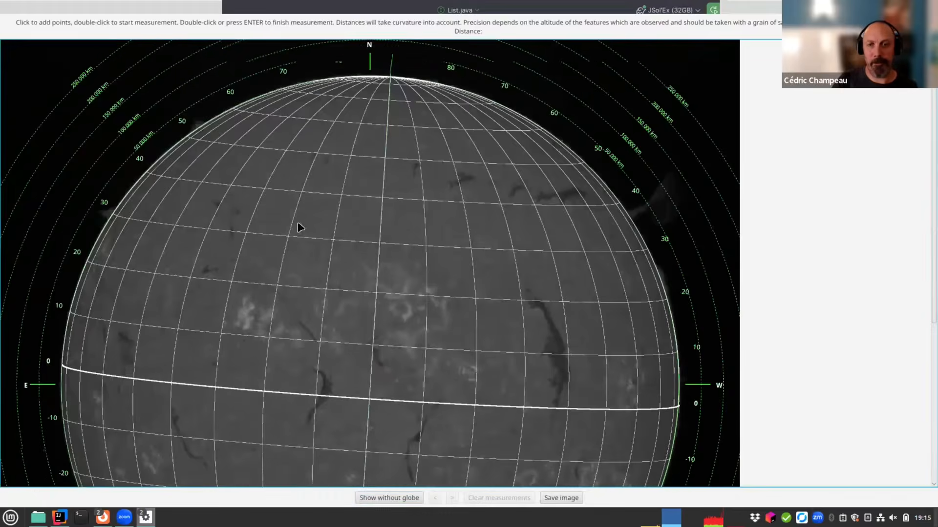
{"action": "scroll", "coordinate": [386, 342], "scroll_direction": "down", "scroll_amount": 6}
{"action": "scroll", "coordinate": [454, 375], "scroll_direction": "up", "scroll_amount": 7}
{"action": "scroll", "coordinate": [532, 208], "scroll_direction": "down", "scroll_amount": 5}
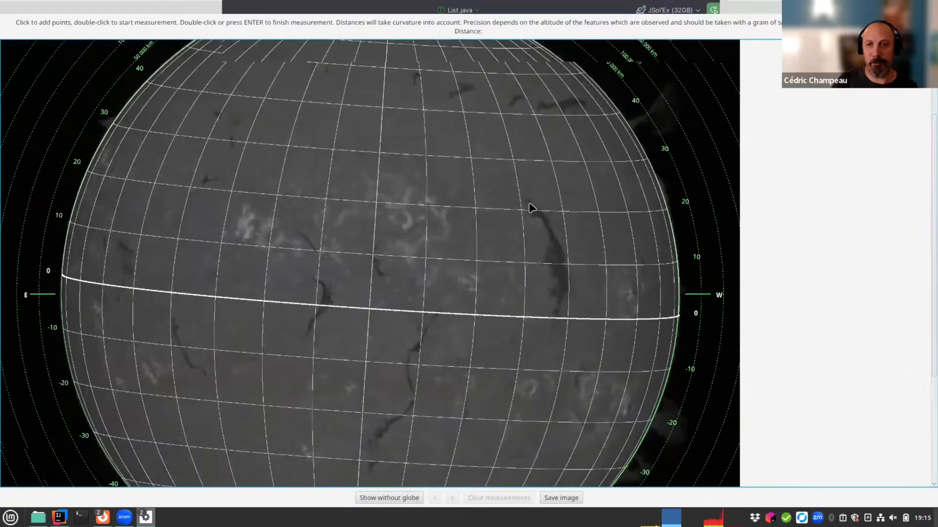
{"action": "scroll", "coordinate": [532, 208], "scroll_direction": "down", "scroll_amount": 1}
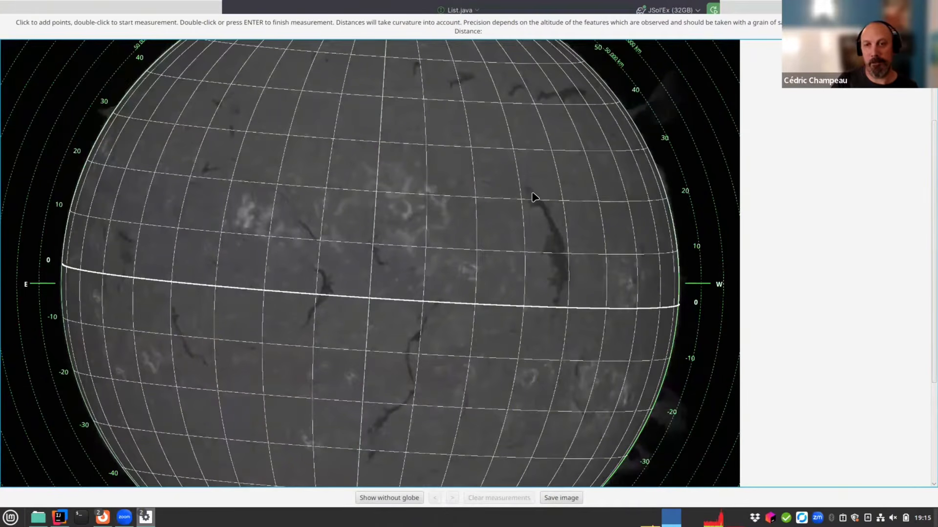
Measure the long dark filament near the western limb with a multi-point path along its curve, and close the measurement view
{"action": "double_click", "coordinate": [526, 188]}
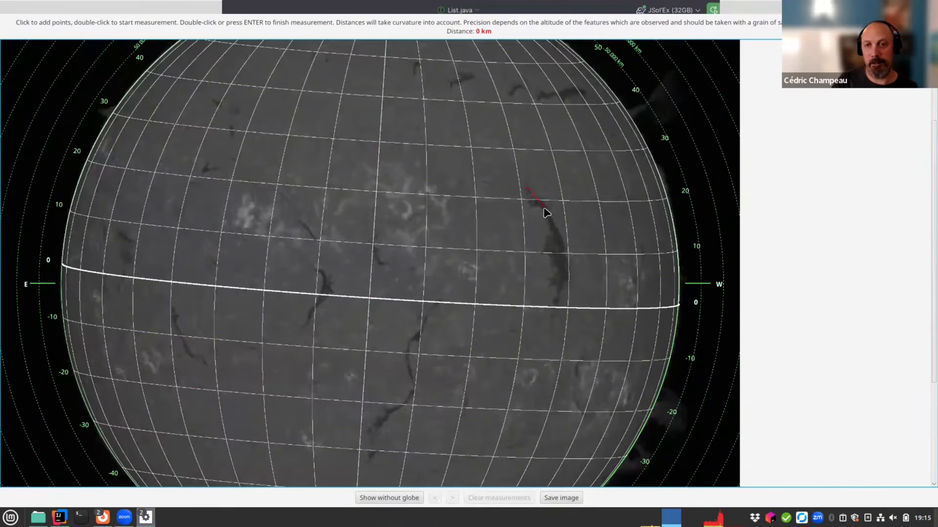
{"action": "left_click", "coordinate": [546, 211]}
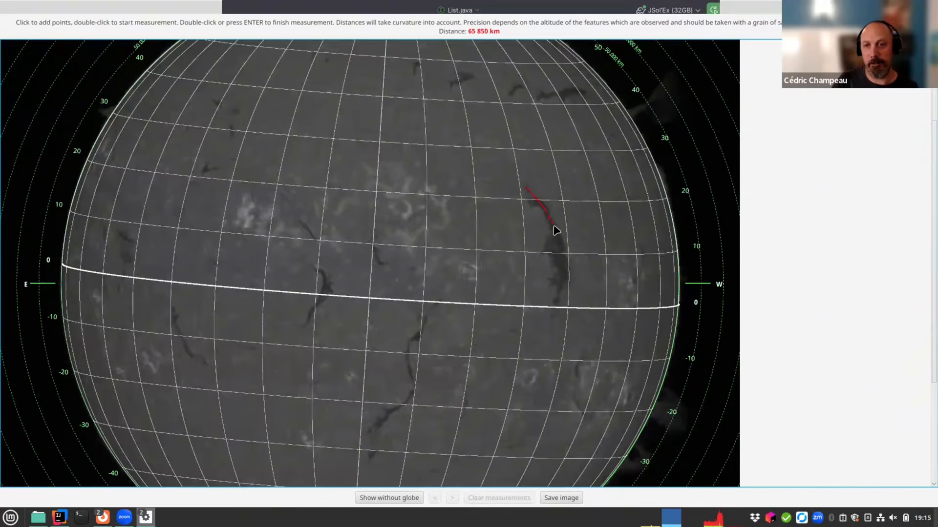
{"action": "left_click", "coordinate": [564, 256]}
{"action": "left_click", "coordinate": [555, 308]}
{"action": "double_click", "coordinate": [555, 309]}
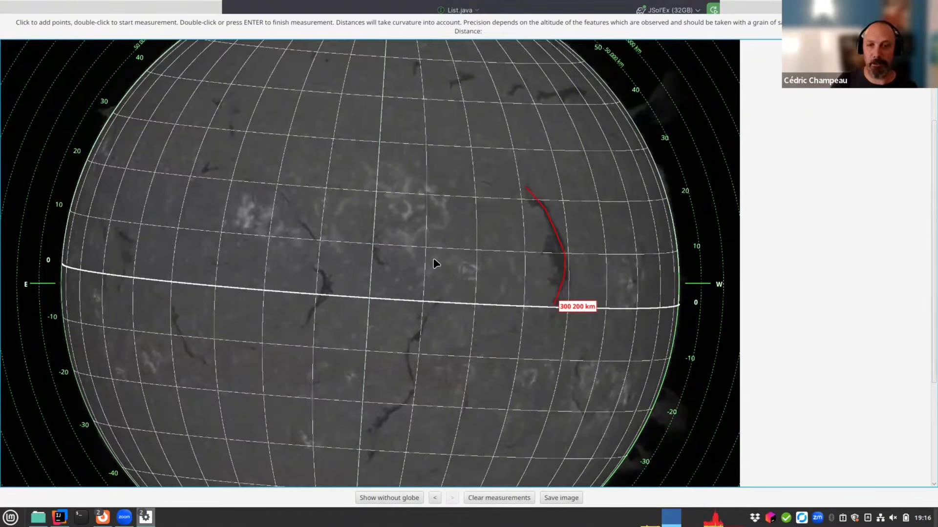
{"action": "scroll", "coordinate": [452, 255], "scroll_direction": "up", "scroll_amount": 1}
{"action": "scroll", "coordinate": [414, 243], "scroll_direction": "down", "scroll_amount": 2}
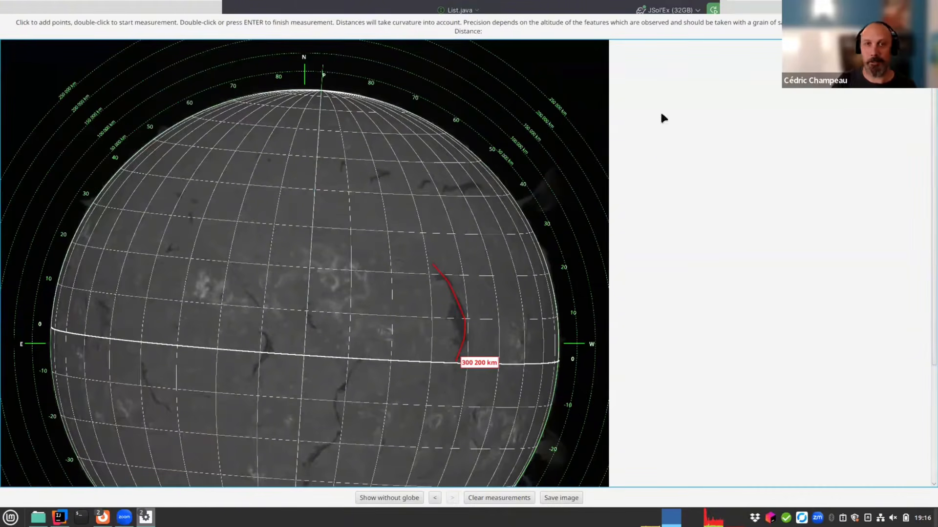
{"action": "key", "text": "alt+F4"}
Reopen the recent SER file SHG700/Ha/1322_49.ser and run the full process with the existing parameters
{"action": "left_click", "coordinate": [13, 21]}
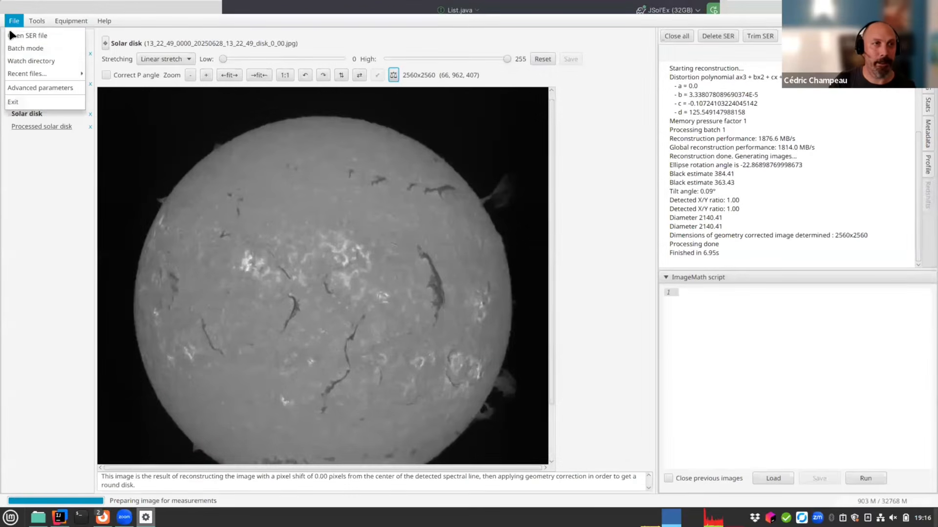
{"action": "mouse_move", "coordinate": [20, 73]}
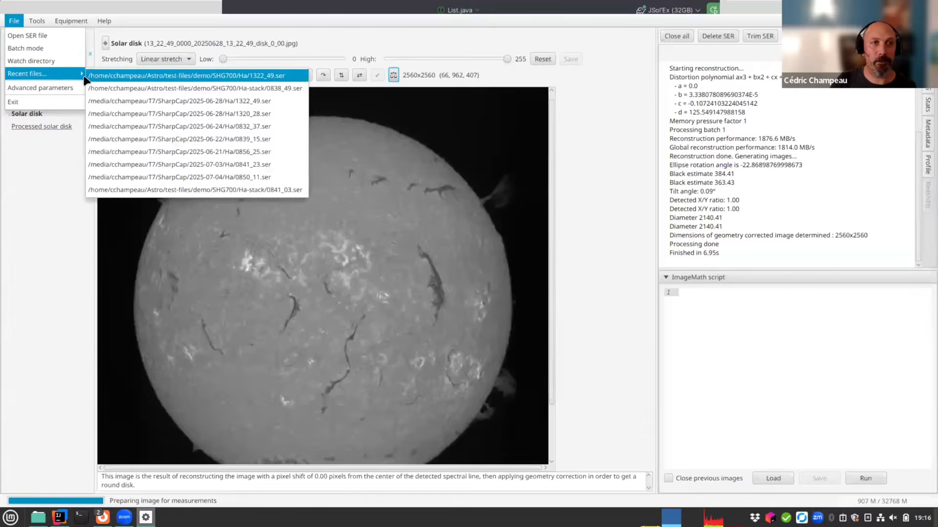
{"action": "left_click", "coordinate": [156, 90]}
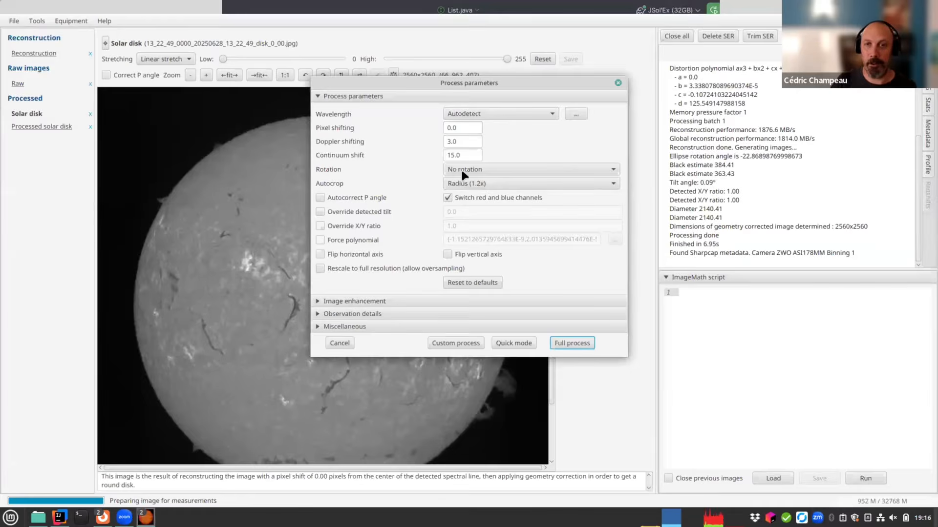
{"action": "left_click", "coordinate": [560, 343]}
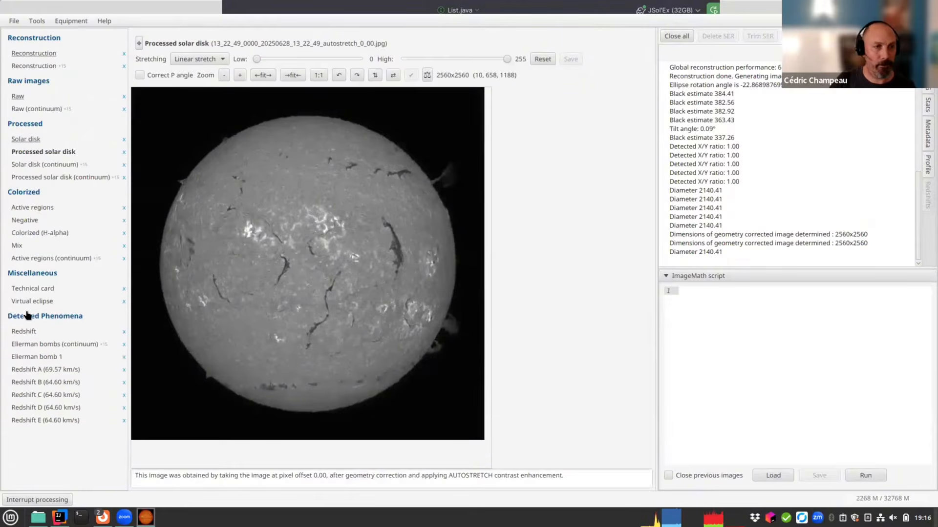
Display the virtual eclipse image and examine its prominences against the globe grid and altitude circles in the measurement view
{"action": "left_click", "coordinate": [32, 315]}
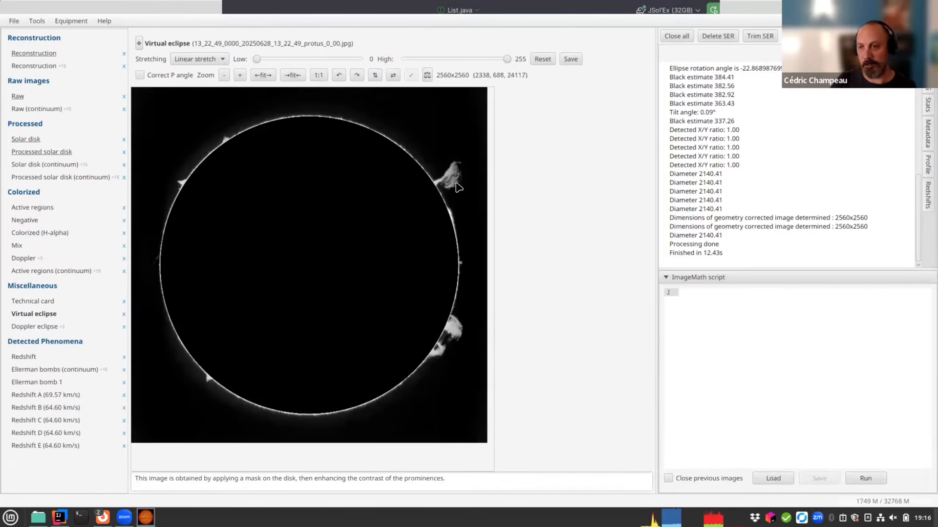
{"action": "left_click", "coordinate": [427, 75]}
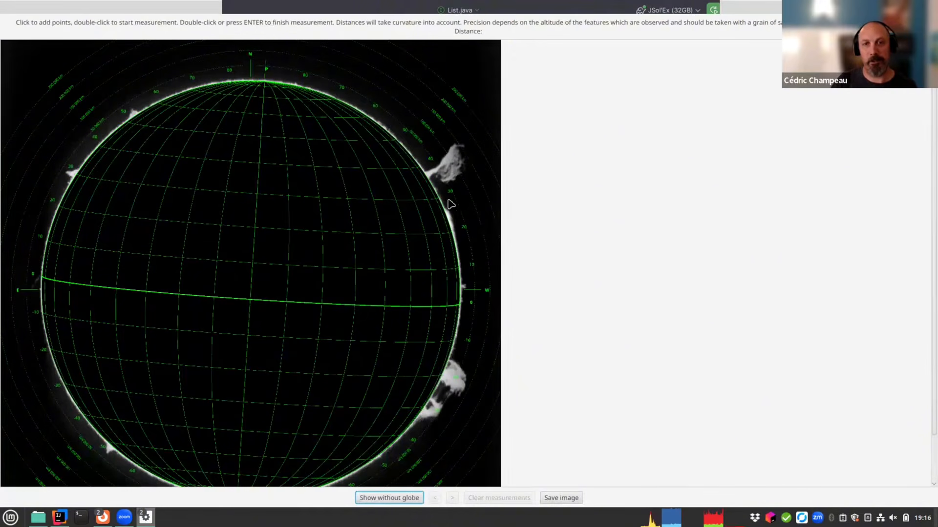
{"action": "scroll", "coordinate": [432, 225], "scroll_direction": "up", "scroll_amount": 5}
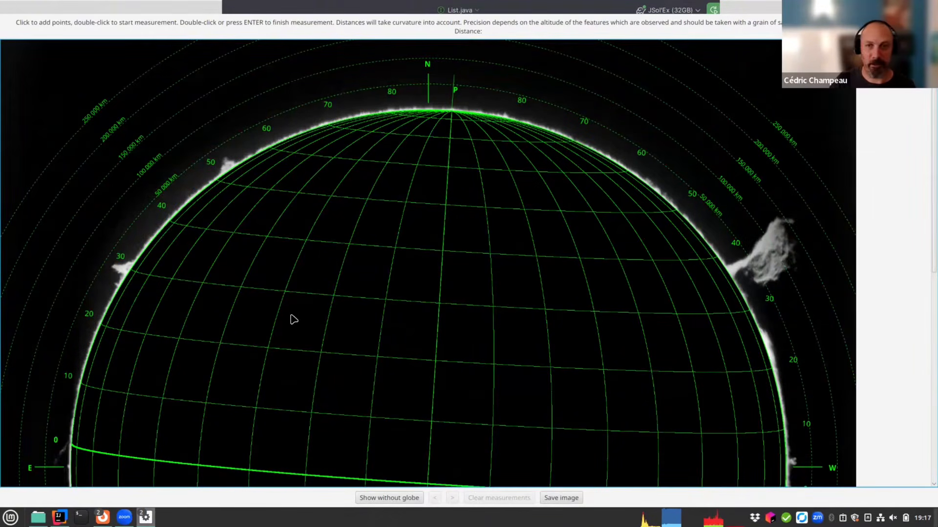
{"action": "scroll", "coordinate": [294, 311], "scroll_direction": "down", "scroll_amount": 1}
{"action": "scroll", "coordinate": [294, 311], "scroll_direction": "down", "scroll_amount": 2}
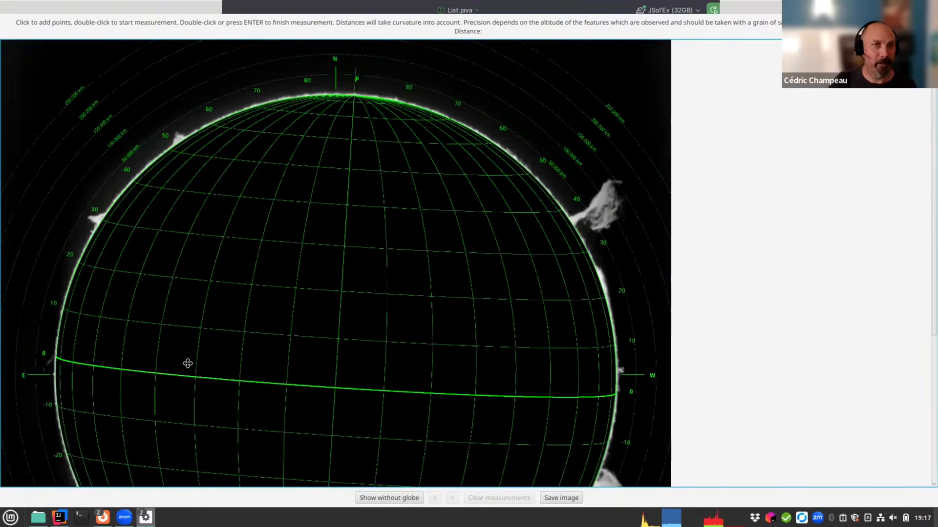
{"action": "scroll", "coordinate": [230, 222], "scroll_direction": "down", "scroll_amount": 3}
{"action": "scroll", "coordinate": [685, 146], "scroll_direction": "down", "scroll_amount": 3}
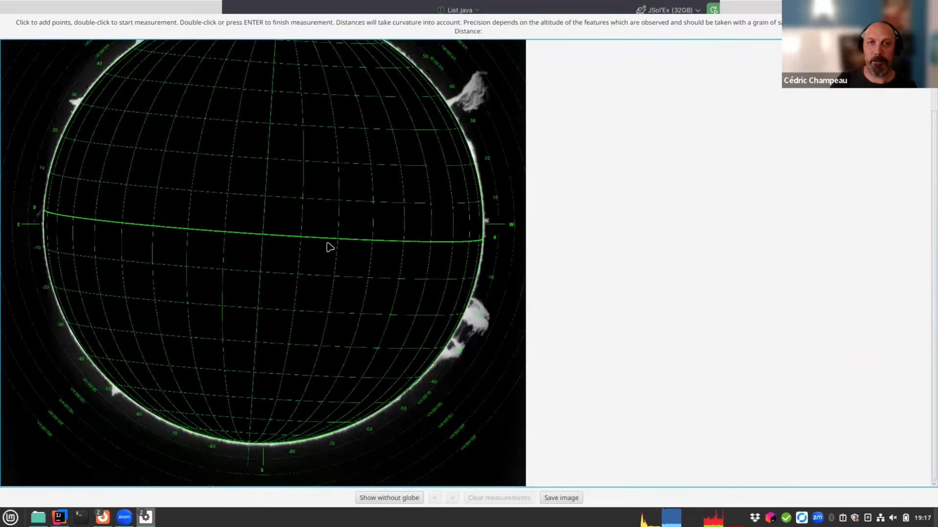
{"action": "key", "text": "alt+F4"}
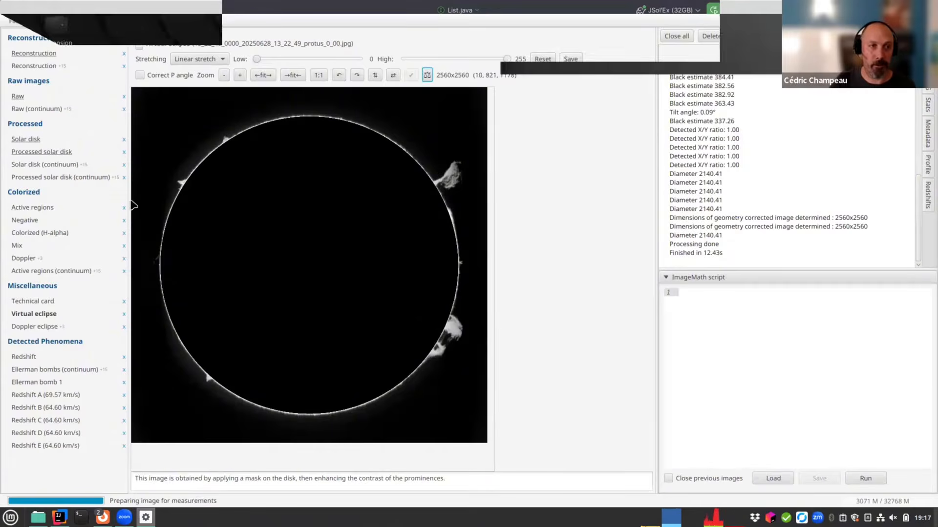
Display the processed solar disk among the full process results
{"action": "left_click", "coordinate": [23, 141]}
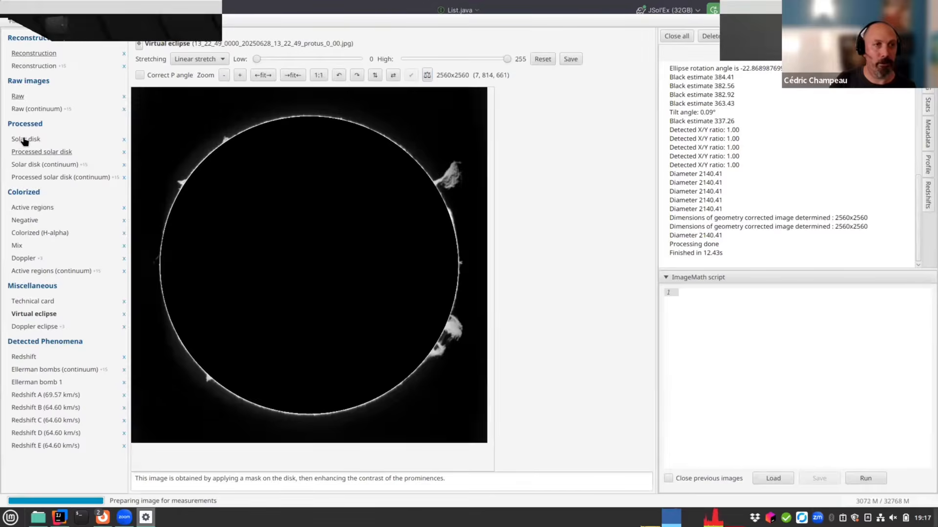
{"action": "left_click", "coordinate": [18, 152]}
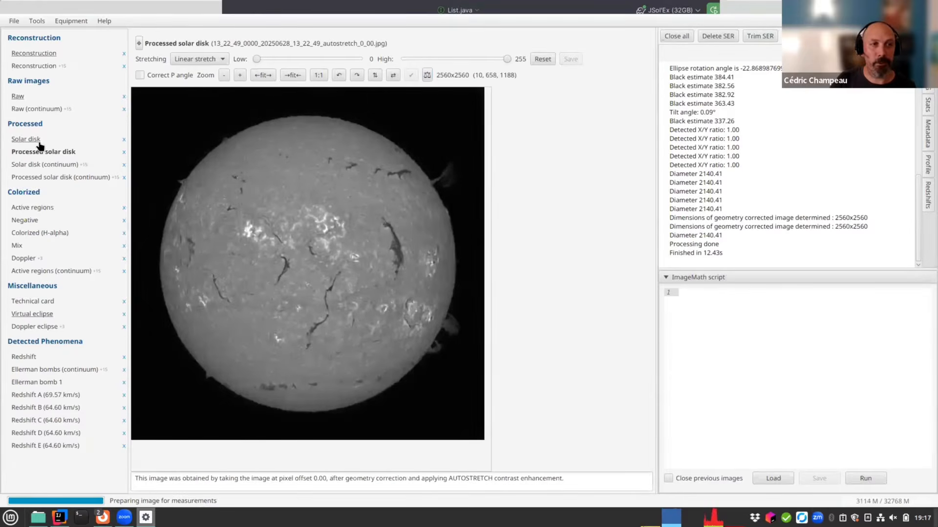
Display the solar disk (continuum) and processed solar disk (continuum) images, and examine the main sunspot group at 1:1 scale
{"action": "left_click", "coordinate": [64, 166]}
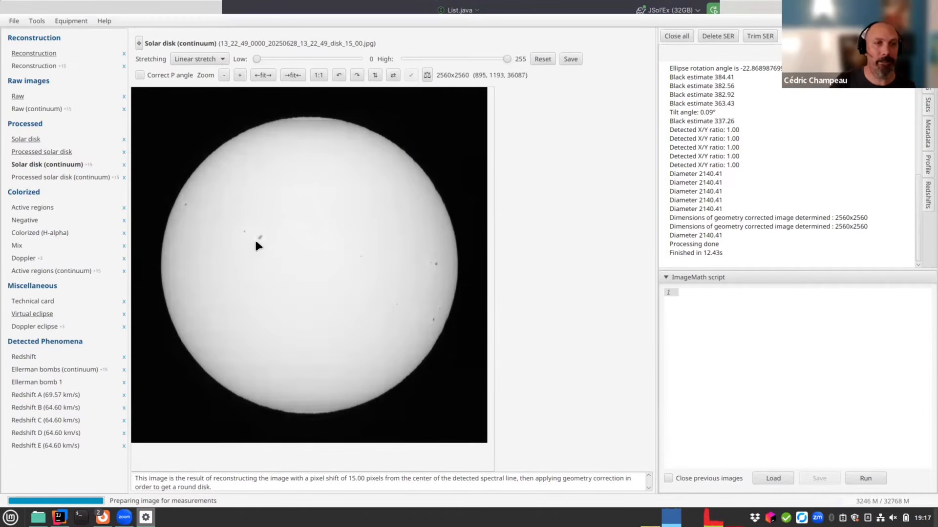
{"action": "left_click", "coordinate": [71, 178]}
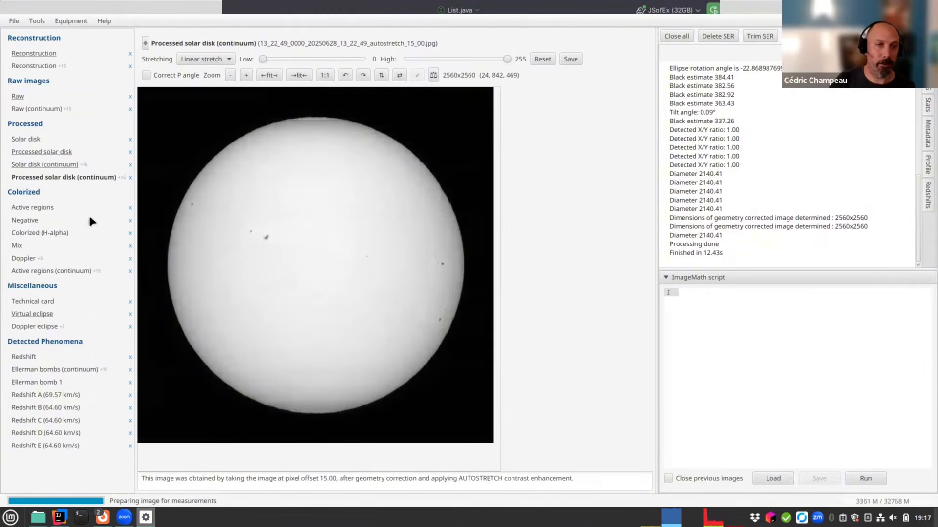
{"action": "left_click", "coordinate": [325, 75]}
{"action": "left_click_drag", "start_coordinate": [447, 343], "coordinate": [295, 108]}
{"action": "left_click_drag", "start_coordinate": [415, 253], "coordinate": [337, 124]}
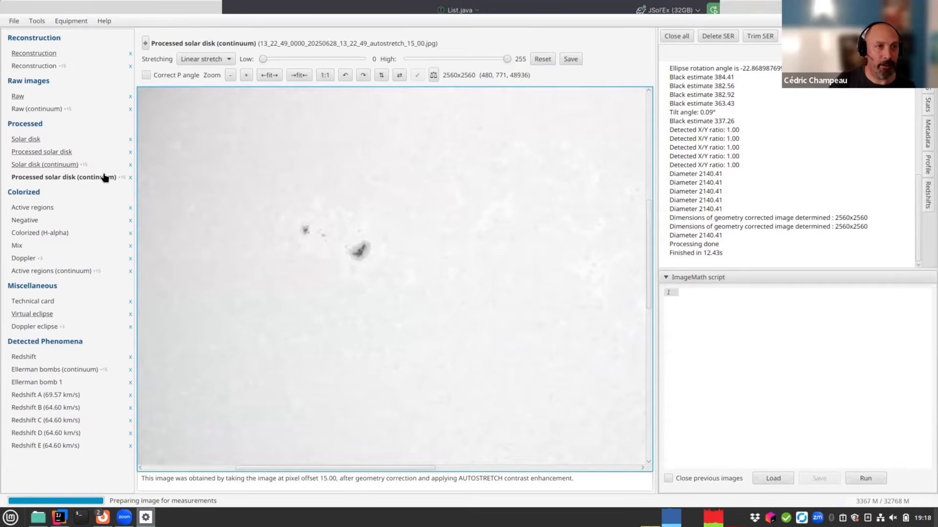
Align the other images to the sunspot close-up and compare that area across the raw and processed solar disk and continuum images
{"action": "left_click", "coordinate": [145, 43]}
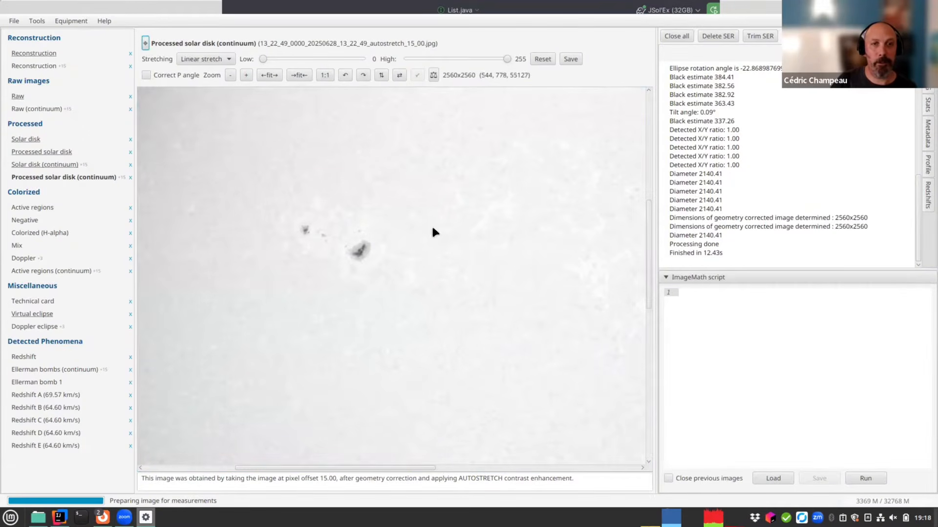
{"action": "left_click", "coordinate": [60, 166]}
{"action": "left_click", "coordinate": [57, 155]}
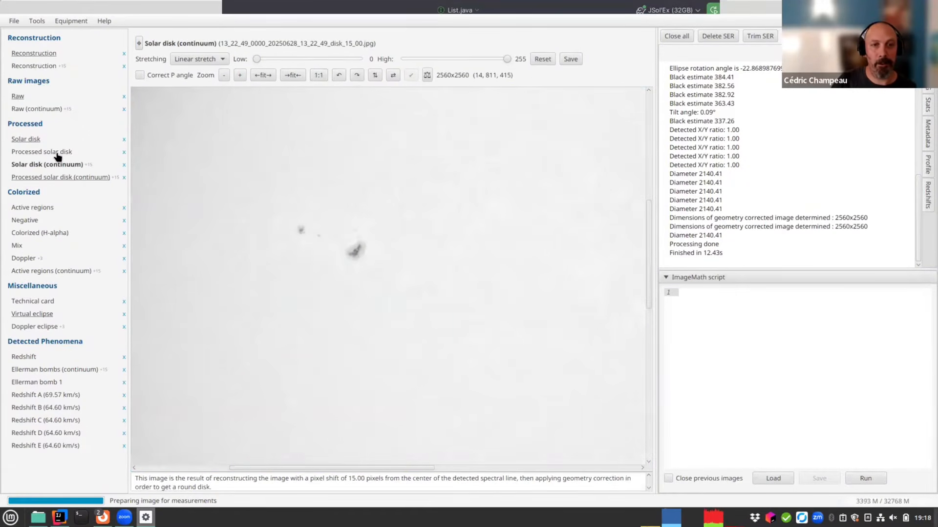
{"action": "left_click", "coordinate": [28, 141]}
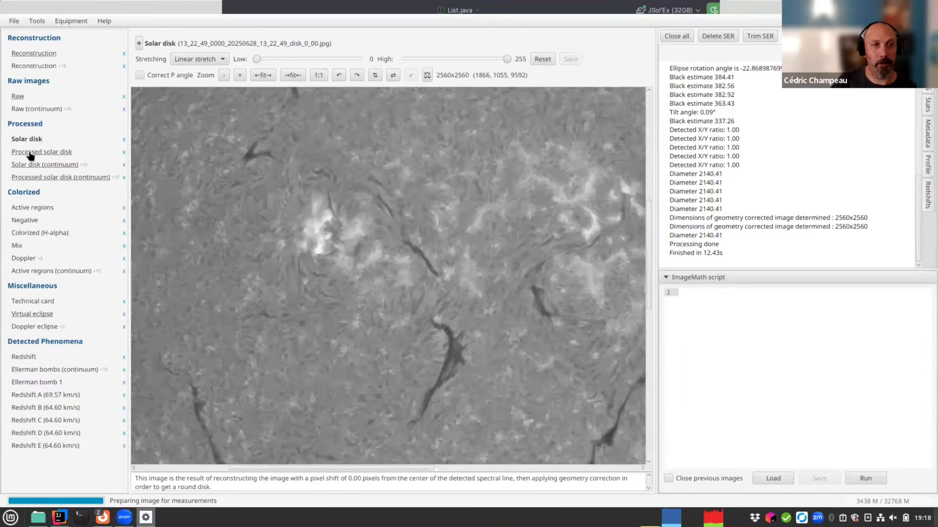
{"action": "left_click", "coordinate": [31, 154]}
{"action": "left_click", "coordinate": [33, 165]}
{"action": "left_click", "coordinate": [33, 176]}
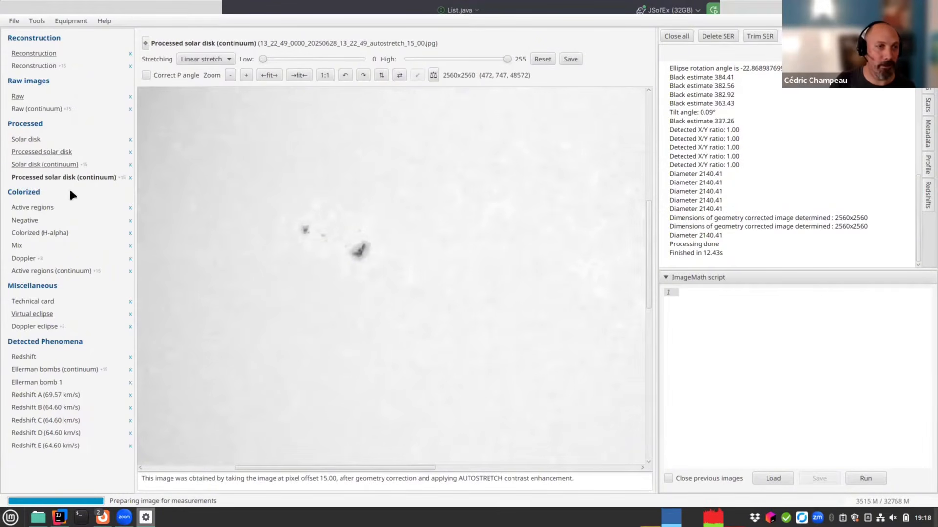
Examine the labelled sunspot regions across the whole disk in the Active regions image, and align the other images to its view
{"action": "left_click", "coordinate": [32, 208]}
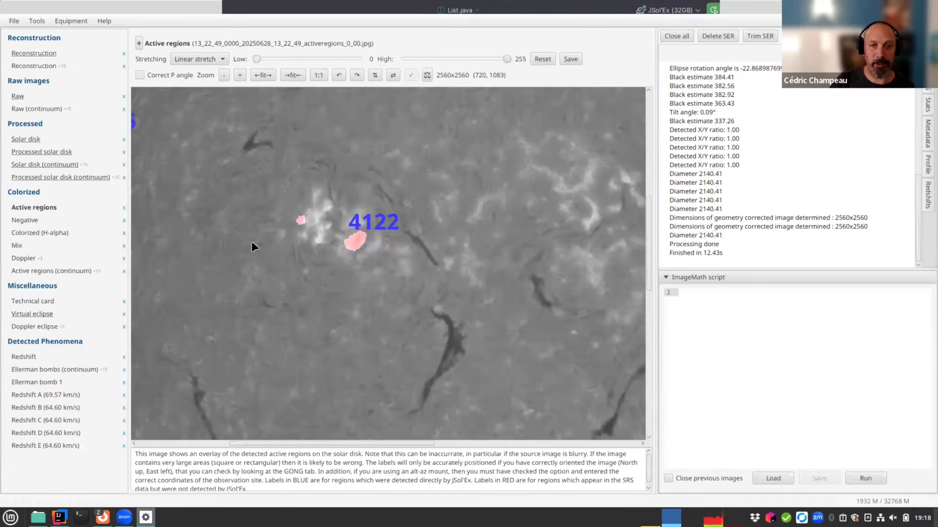
{"action": "scroll", "coordinate": [262, 232], "scroll_direction": "down", "scroll_amount": 5}
{"action": "left_click_drag", "start_coordinate": [268, 215], "coordinate": [394, 296]}
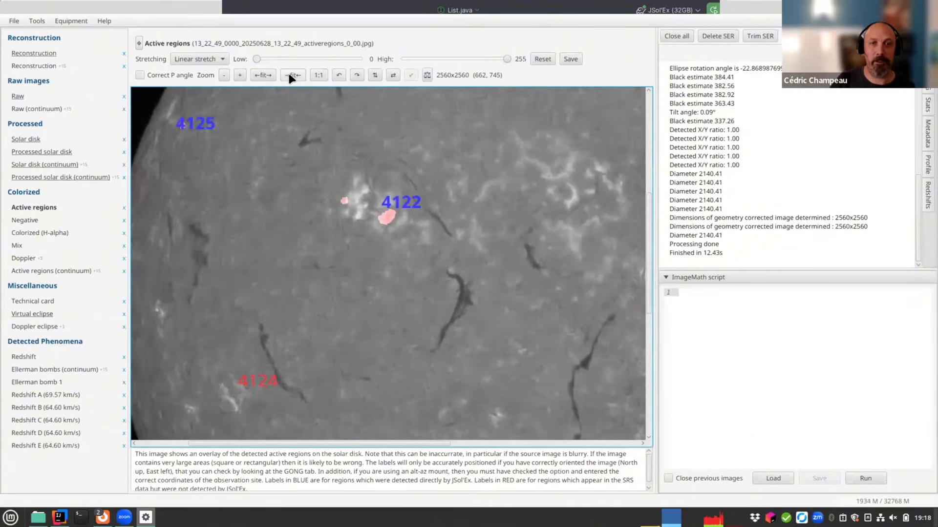
{"action": "left_click", "coordinate": [291, 75]}
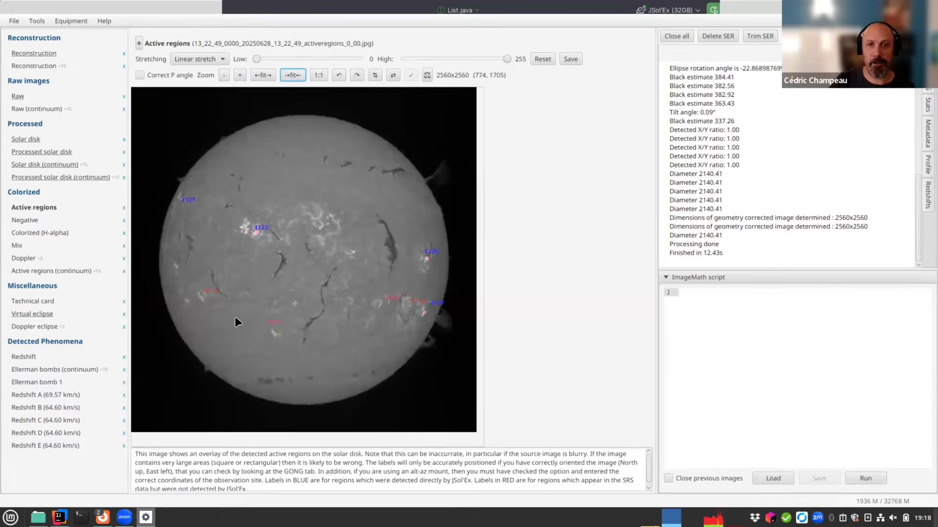
{"action": "scroll", "coordinate": [235, 318], "scroll_direction": "up", "scroll_amount": 3}
{"action": "left_click_drag", "start_coordinate": [381, 345], "coordinate": [288, 249]}
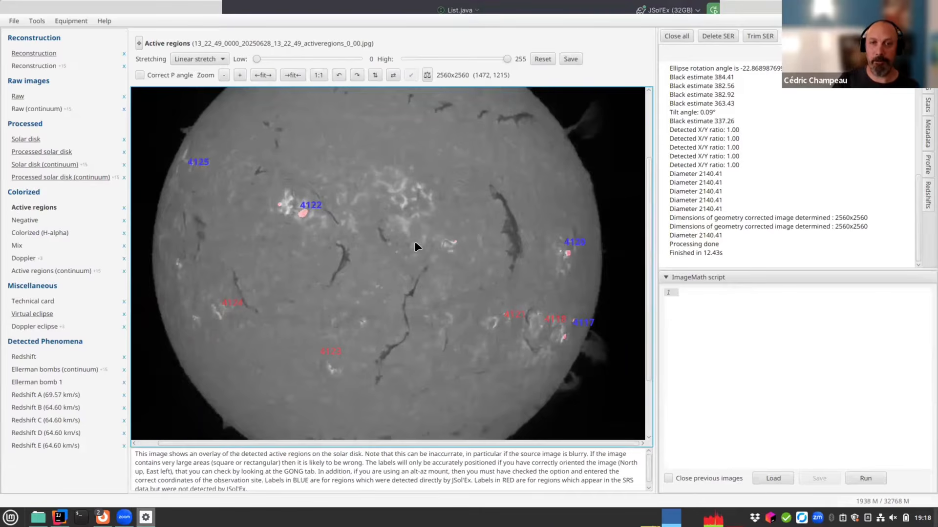
{"action": "scroll", "coordinate": [420, 242], "scroll_direction": "down", "scroll_amount": 2}
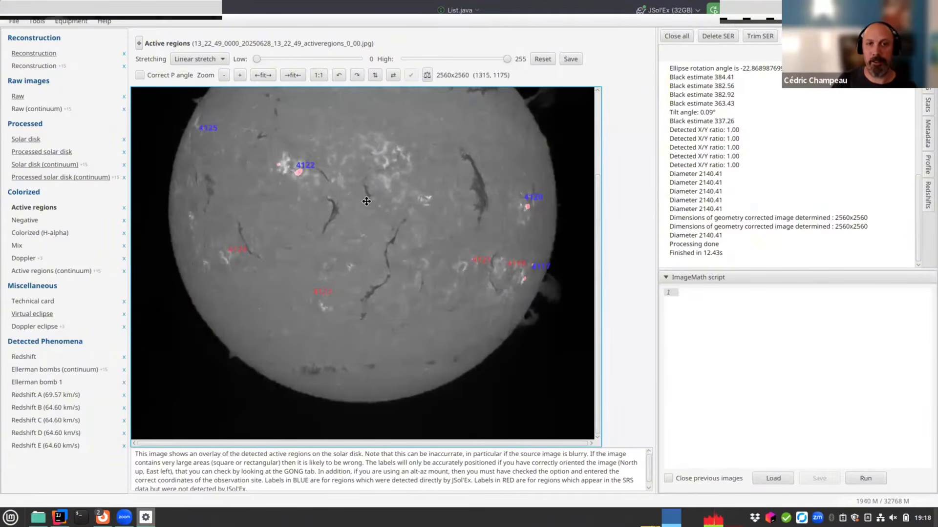
{"action": "left_click_drag", "start_coordinate": [312, 189], "coordinate": [302, 249]}
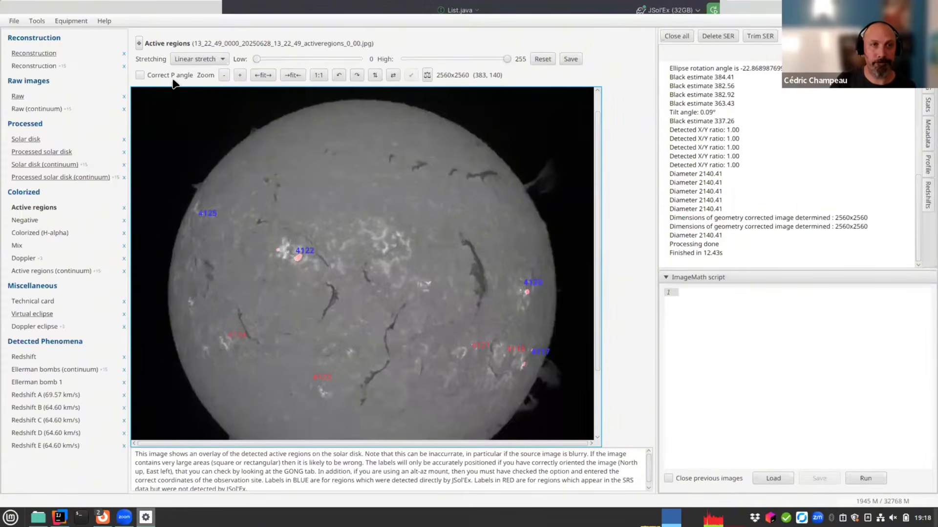
{"action": "left_click", "coordinate": [139, 43]}
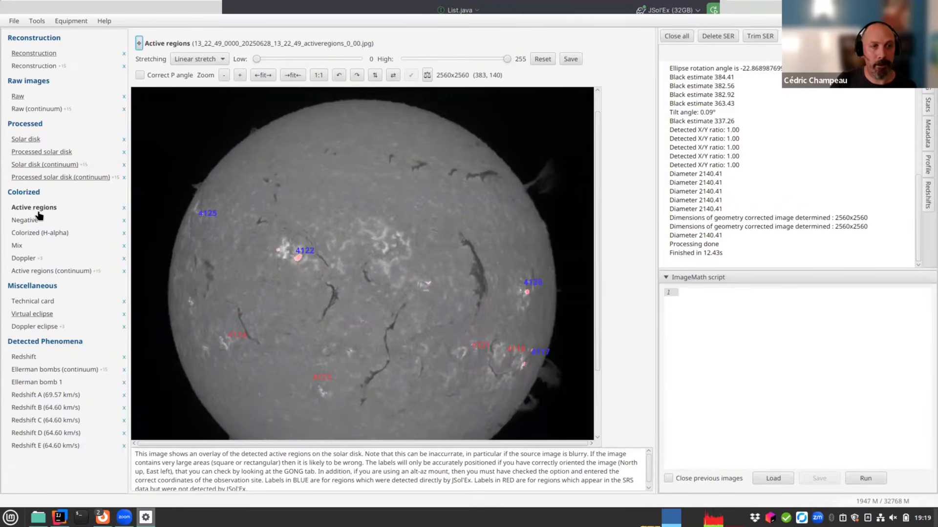
Display the Active regions (continuum) image and examine the blue and red region labels against the detected spots across the disk
{"action": "left_click", "coordinate": [53, 272]}
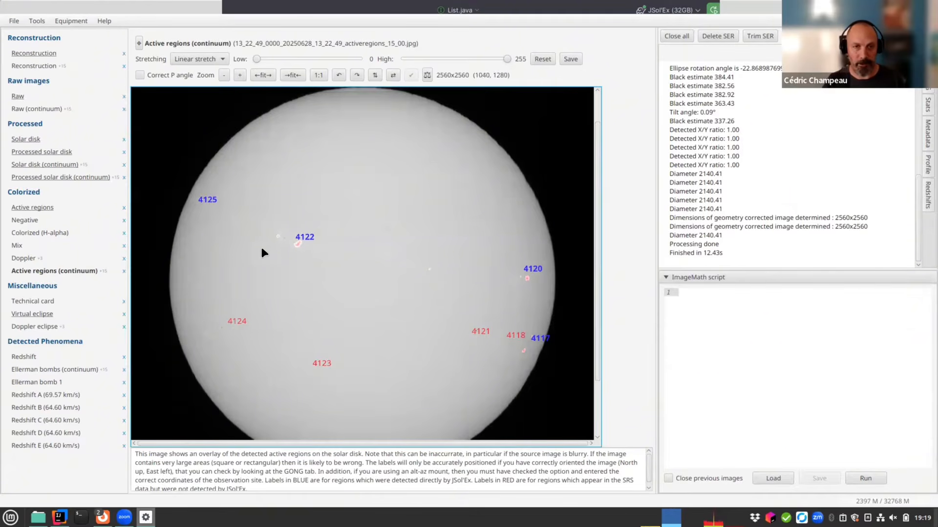
{"action": "scroll", "coordinate": [372, 332], "scroll_direction": "up", "scroll_amount": 1}
{"action": "scroll", "coordinate": [372, 332], "scroll_direction": "up", "scroll_amount": 3}
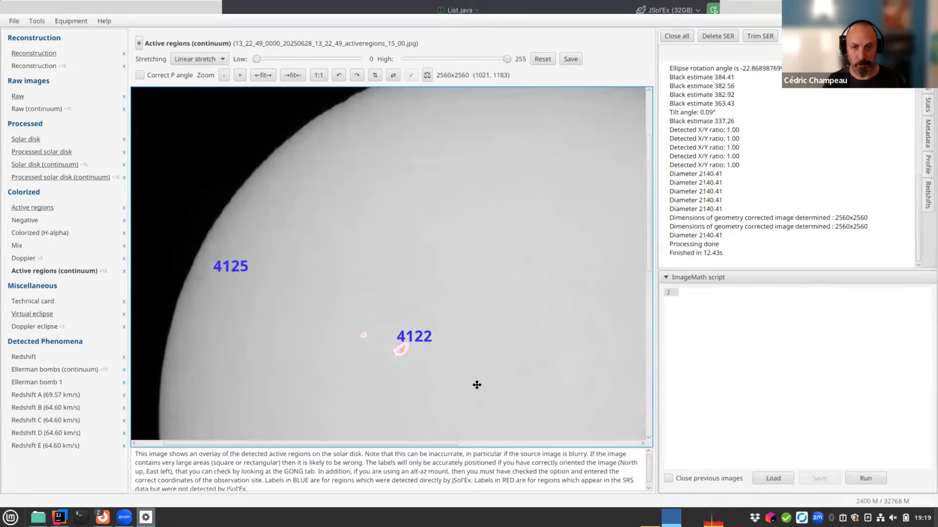
{"action": "left_click_drag", "start_coordinate": [410, 382], "coordinate": [218, 324]}
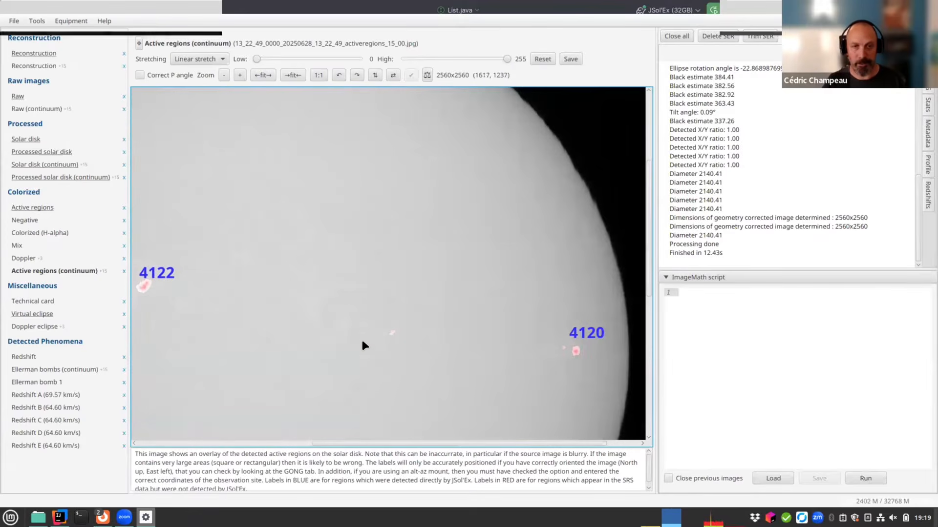
{"action": "left_click_drag", "start_coordinate": [283, 327], "coordinate": [506, 307]}
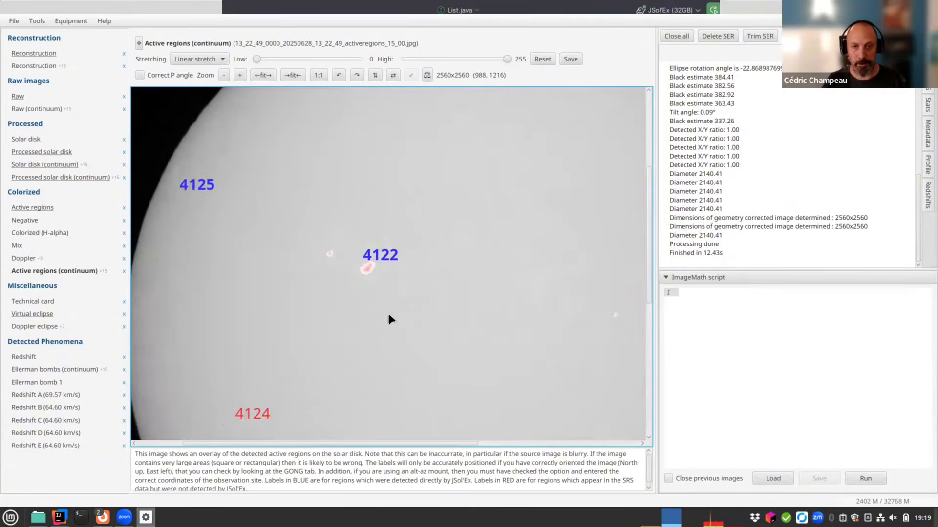
{"action": "scroll", "coordinate": [389, 315], "scroll_direction": "down", "scroll_amount": 3}
{"action": "left_click_drag", "start_coordinate": [350, 168], "coordinate": [400, 286]}
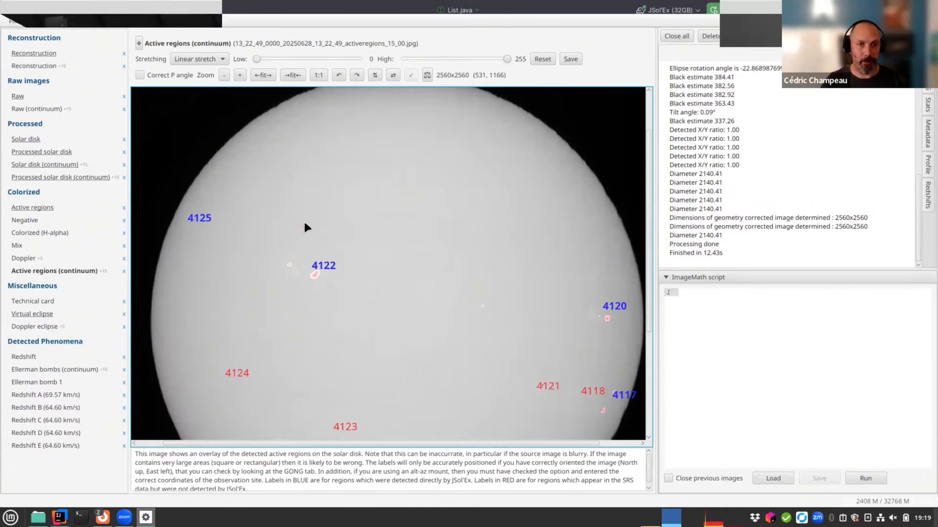
{"action": "left_click_drag", "start_coordinate": [298, 230], "coordinate": [261, 269]}
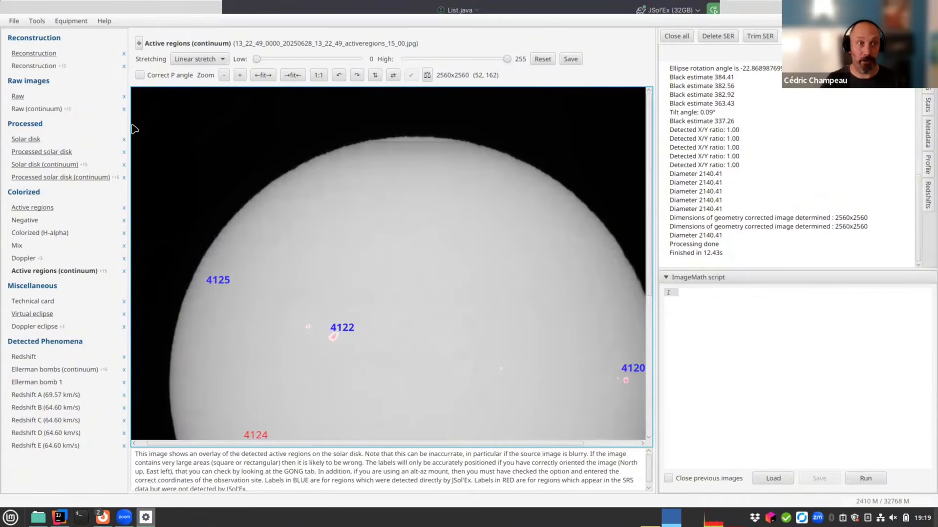
{"action": "left_click_drag", "start_coordinate": [432, 333], "coordinate": [382, 244]}
{"action": "left_click_drag", "start_coordinate": [383, 295], "coordinate": [422, 321]}
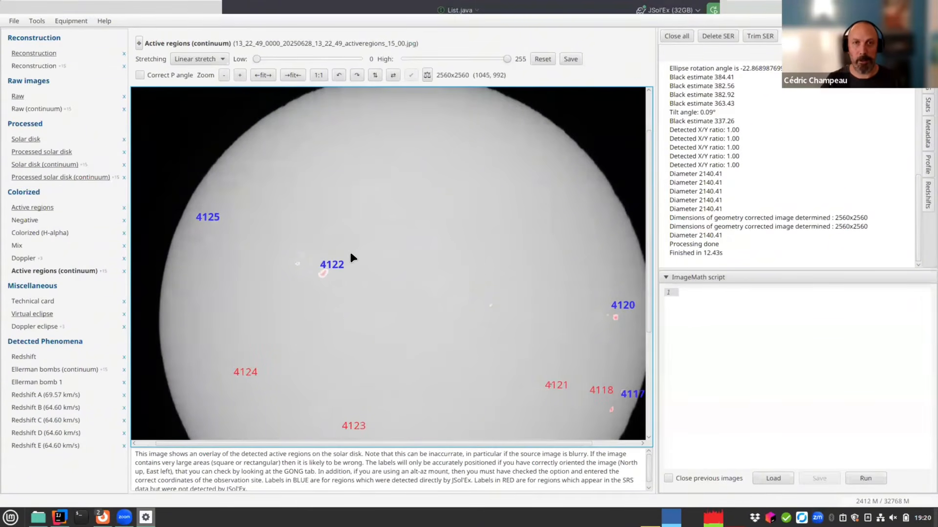
{"action": "scroll", "coordinate": [352, 252], "scroll_direction": "down", "scroll_amount": 2}
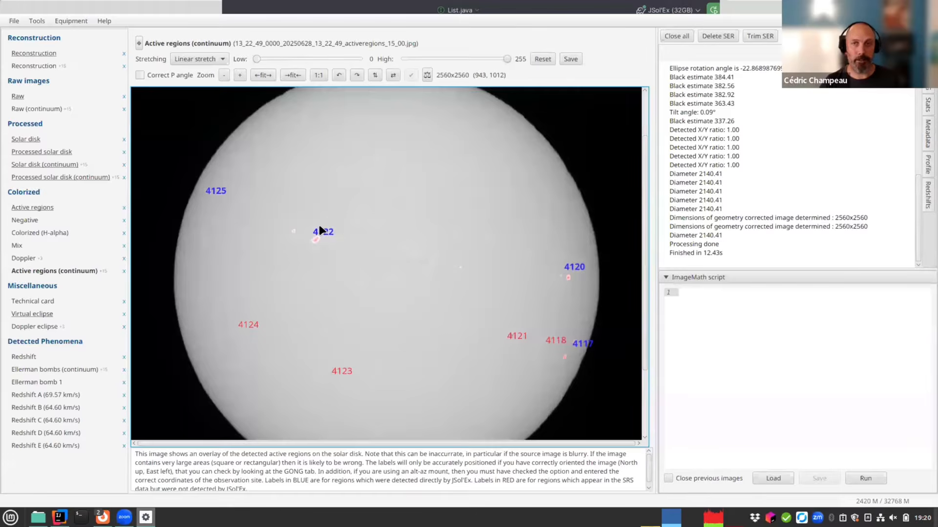
Display the processed solar disk and download the GONG reference image for comparison
{"action": "left_click", "coordinate": [45, 153]}
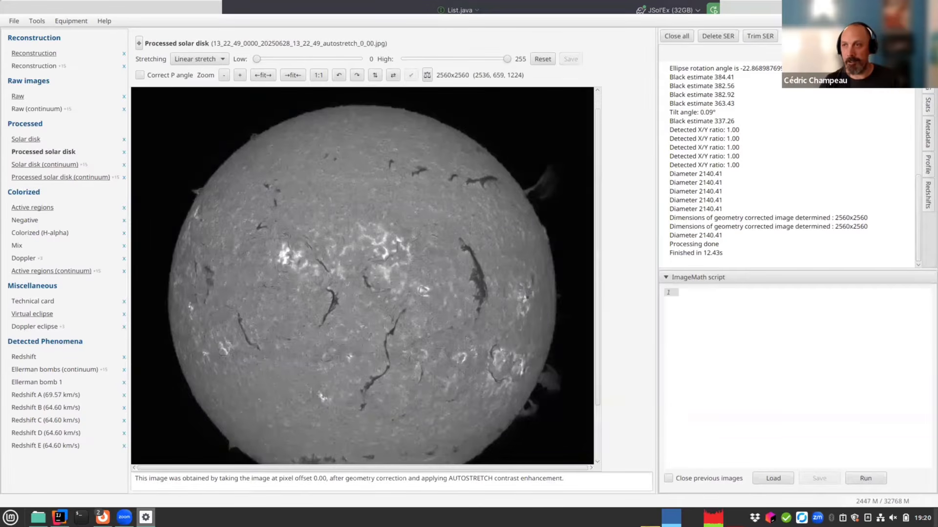
{"action": "left_click", "coordinate": [927, 81]}
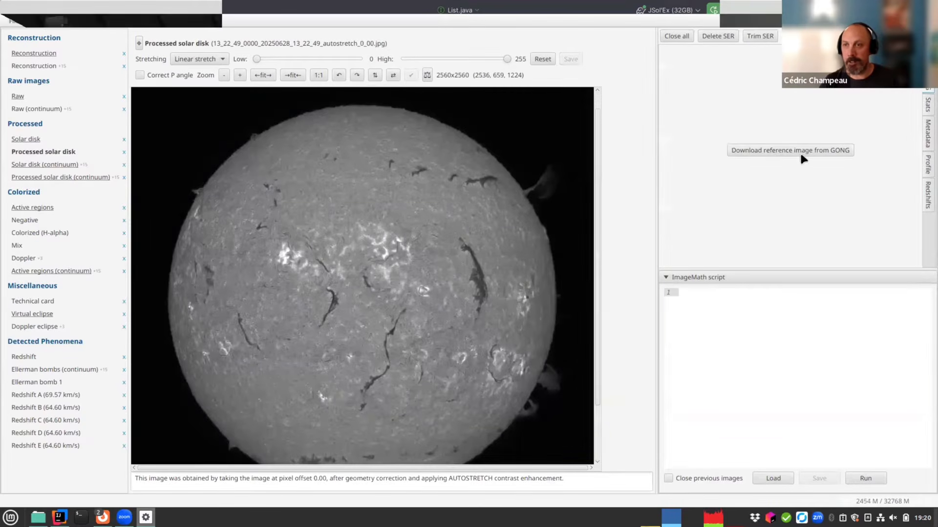
{"action": "left_click", "coordinate": [755, 153]}
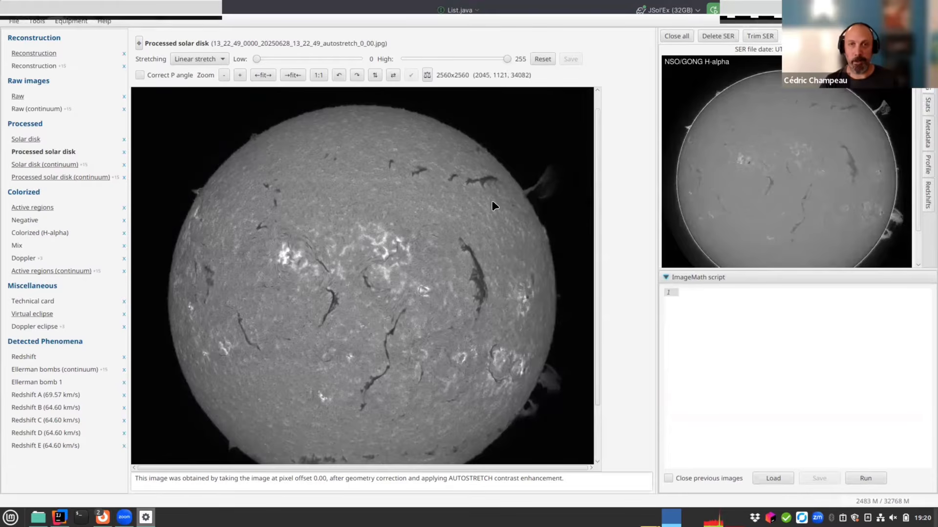
Try flipping the processed solar disk vertically and horizontally against the GONG reference, and revert the horizontal flip
{"action": "left_click", "coordinate": [374, 75]}
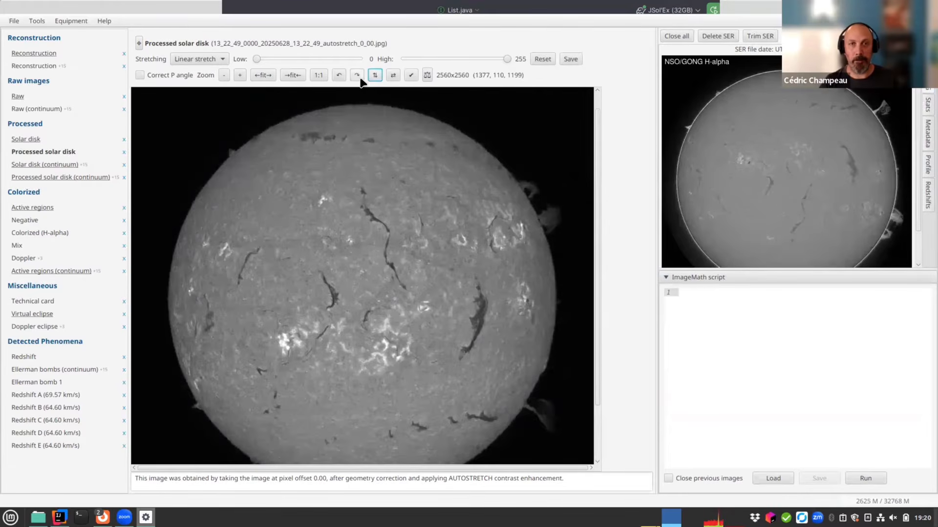
{"action": "left_click", "coordinate": [392, 76]}
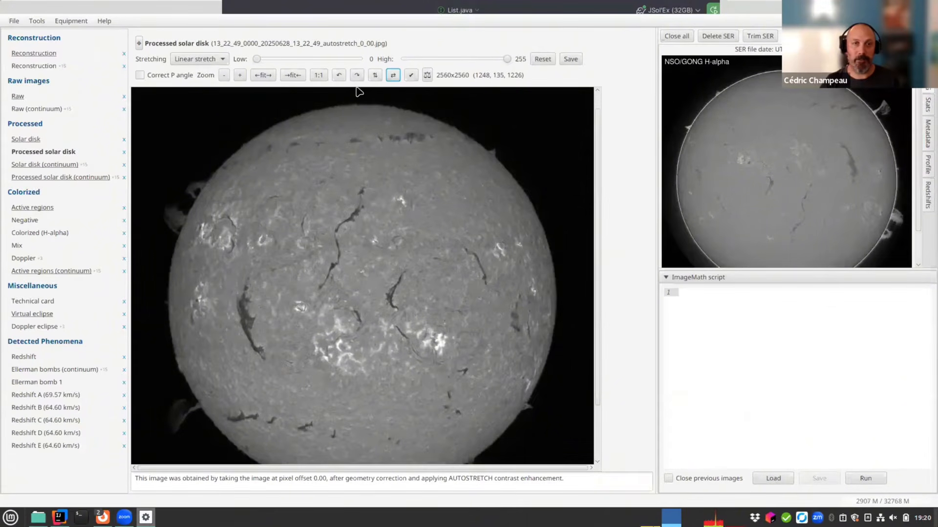
{"action": "left_click", "coordinate": [394, 77]}
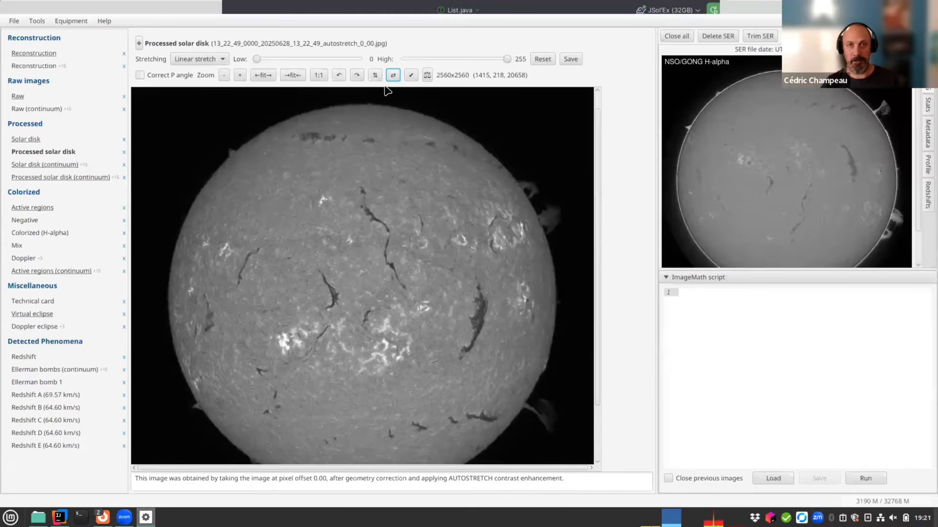
Turn on P angle correction for the processed solar disk, revert its vertical flip, and apply the transformation
{"action": "left_click", "coordinate": [153, 77]}
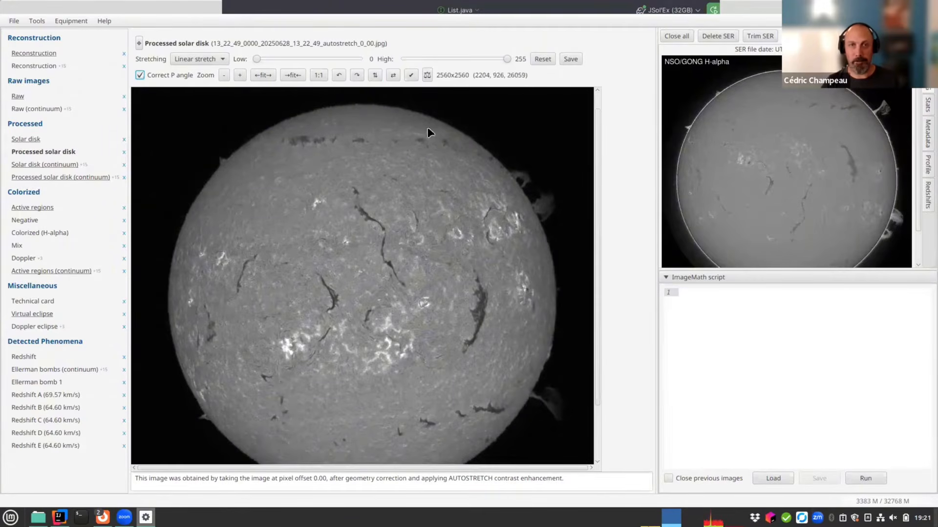
{"action": "left_click", "coordinate": [375, 75]}
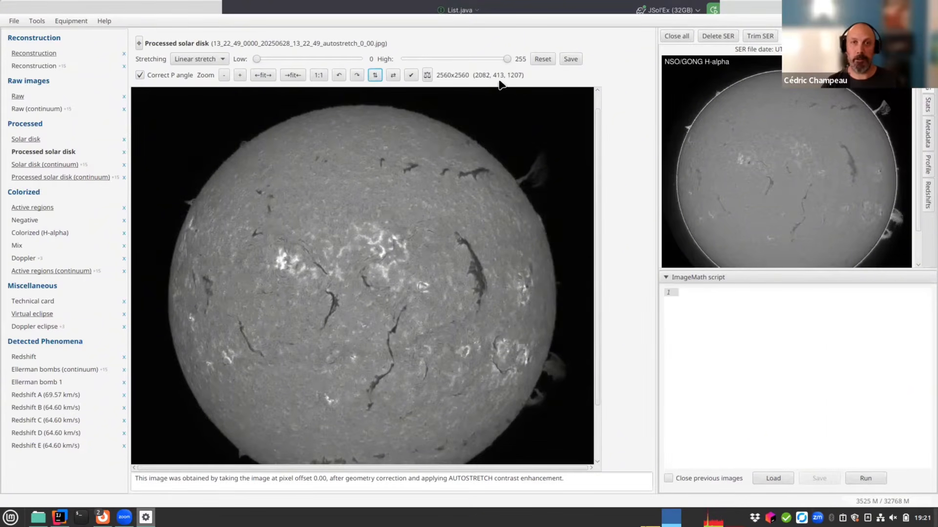
{"action": "left_click", "coordinate": [411, 77]}
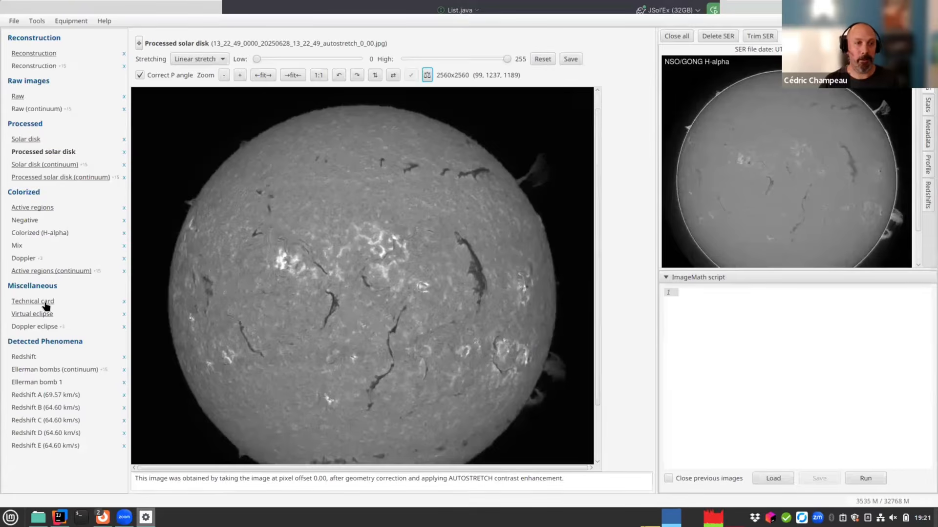
Display the technical card with its orientation grid, and examine the colours across the disk in the Doppler image
{"action": "left_click", "coordinate": [33, 301]}
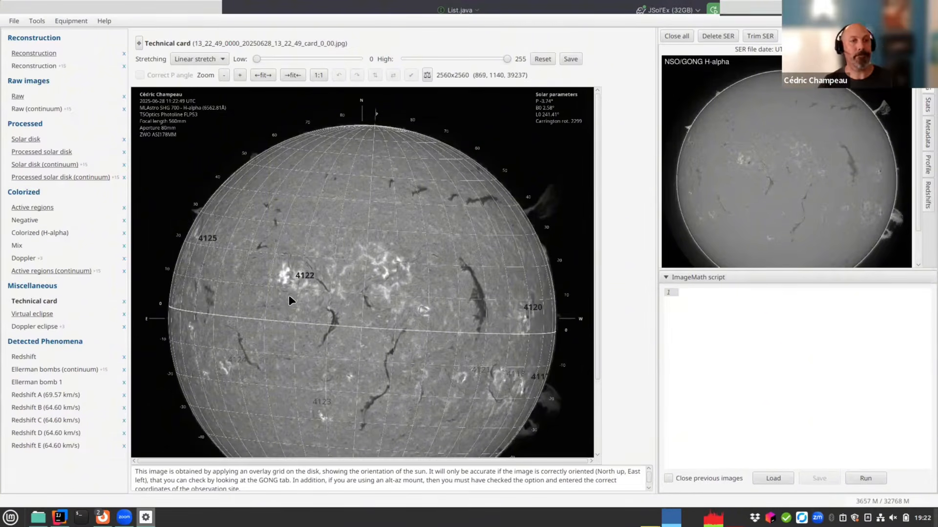
{"action": "left_click", "coordinate": [24, 259]}
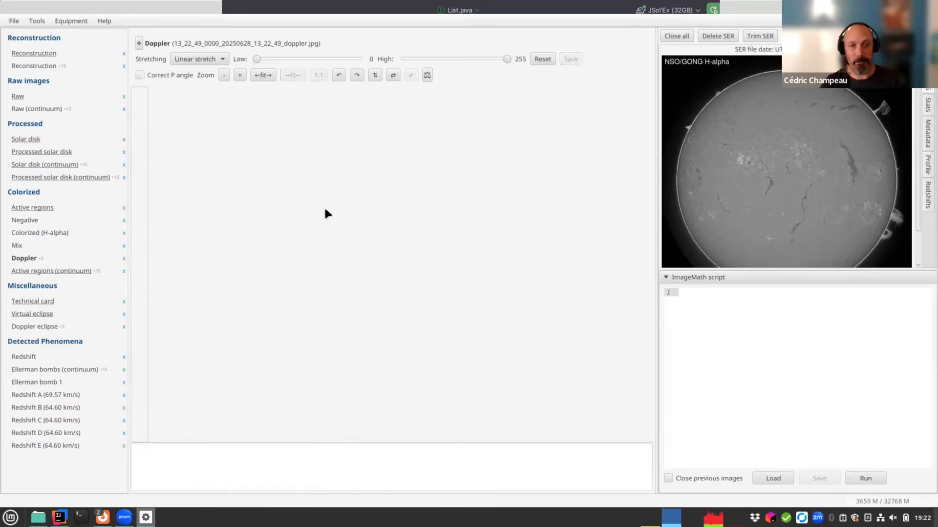
{"action": "scroll", "coordinate": [372, 311], "scroll_direction": "down", "scroll_amount": 1}
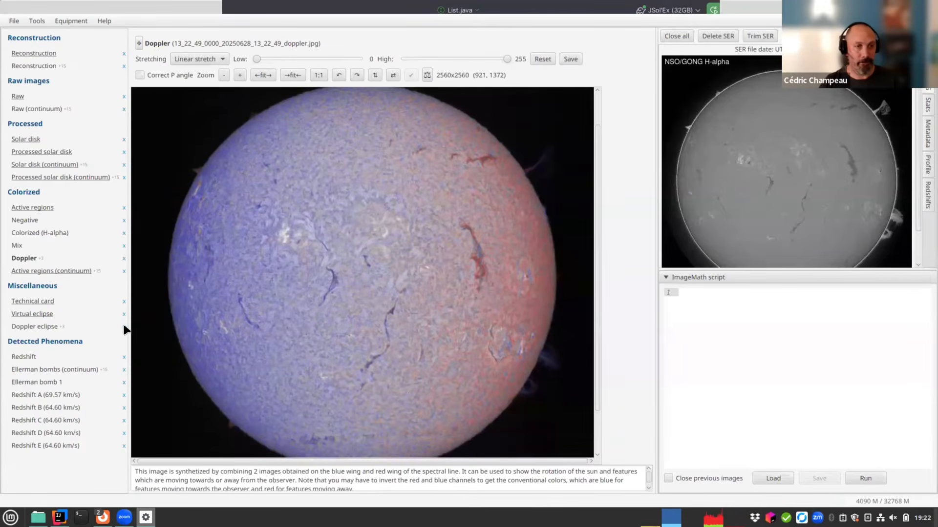
{"action": "scroll", "coordinate": [356, 268], "scroll_direction": "up", "scroll_amount": 1}
{"action": "scroll", "coordinate": [356, 265], "scroll_direction": "up", "scroll_amount": 1}
{"action": "scroll", "coordinate": [356, 265], "scroll_direction": "down", "scroll_amount": 1}
{"action": "scroll", "coordinate": [364, 344], "scroll_direction": "up", "scroll_amount": 3}
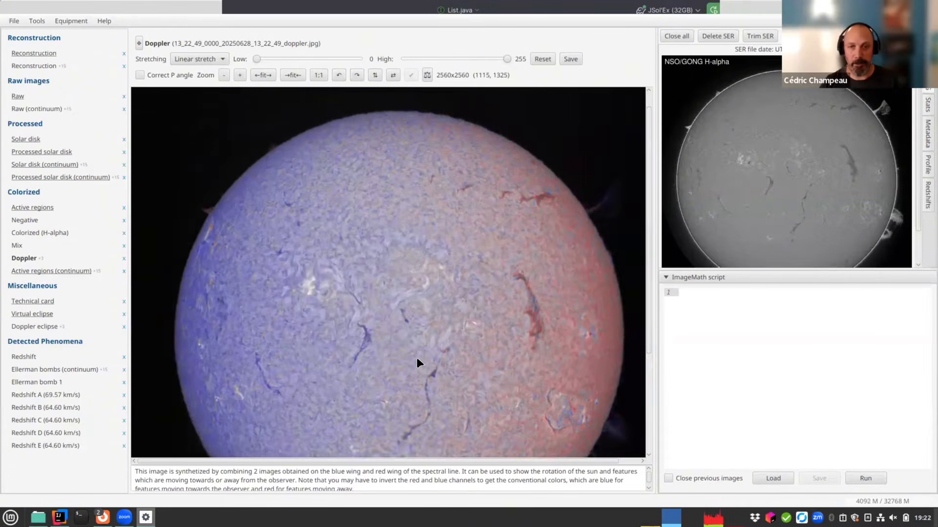
Compare the Doppler eclipse and virtual eclipse images, and read the Doppler eclipse description about prominence movements and channel colours
{"action": "scroll", "coordinate": [417, 358], "scroll_direction": "up", "scroll_amount": 7}
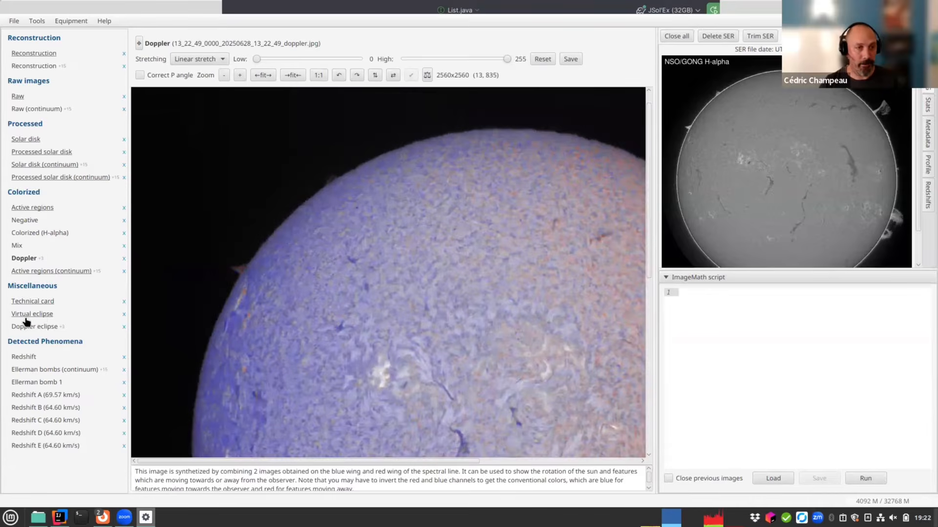
{"action": "left_click", "coordinate": [39, 326]}
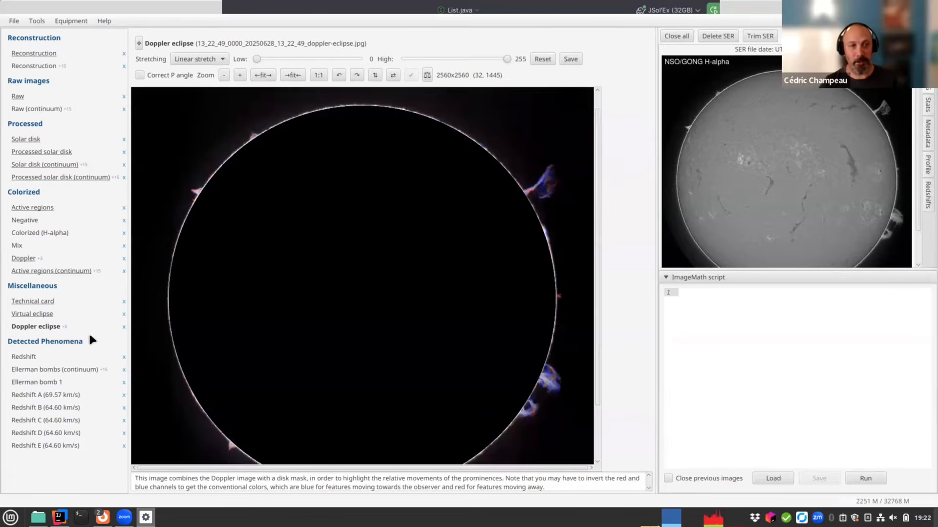
{"action": "left_click", "coordinate": [39, 316]}
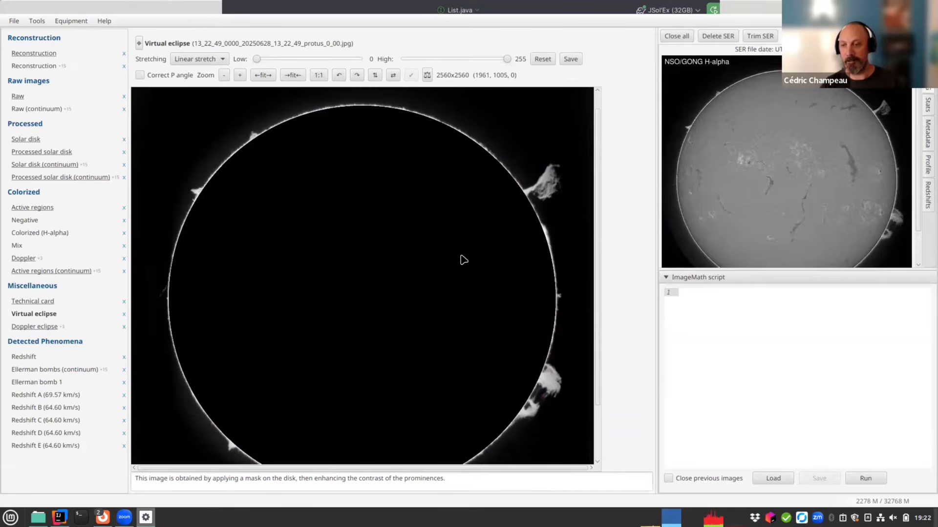
{"action": "left_click", "coordinate": [47, 327]}
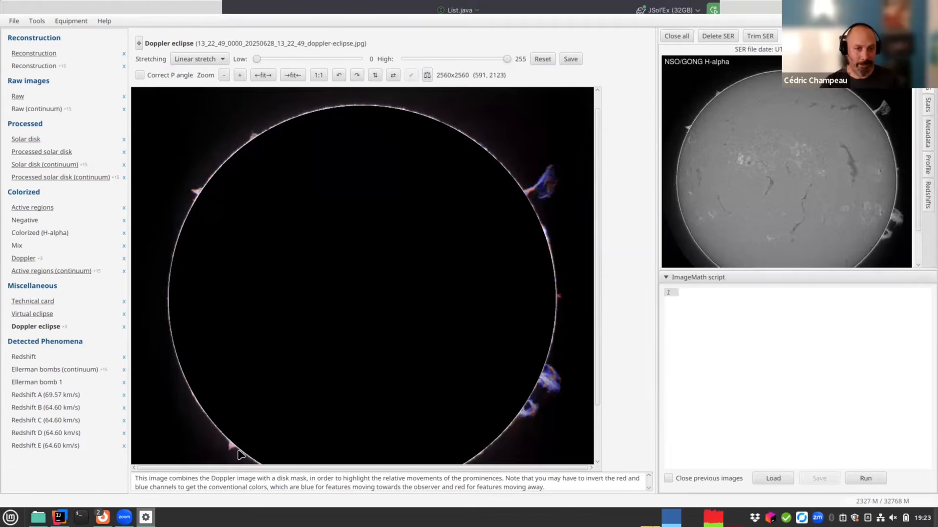
{"action": "left_click_drag", "start_coordinate": [135, 481], "coordinate": [584, 484]}
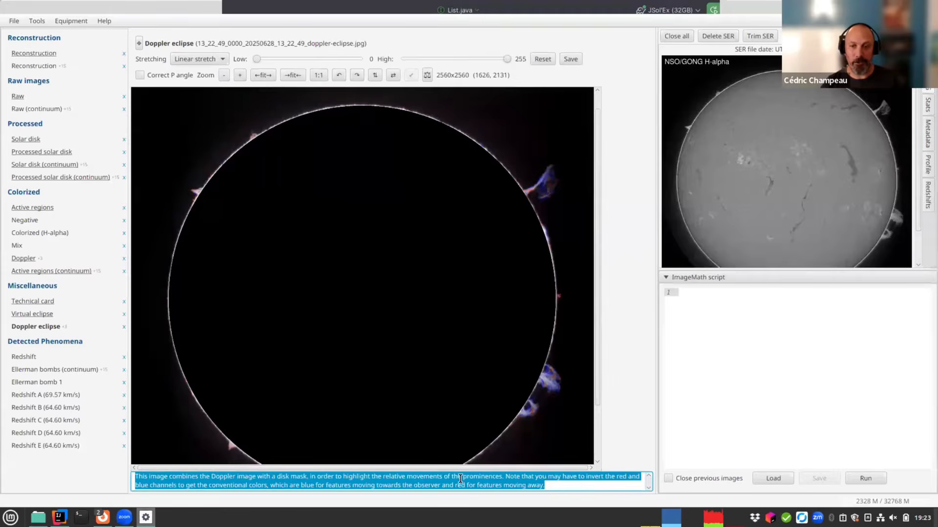
{"action": "left_click", "coordinate": [498, 482], "text": "shift"}
{"action": "left_click", "coordinate": [552, 481]}
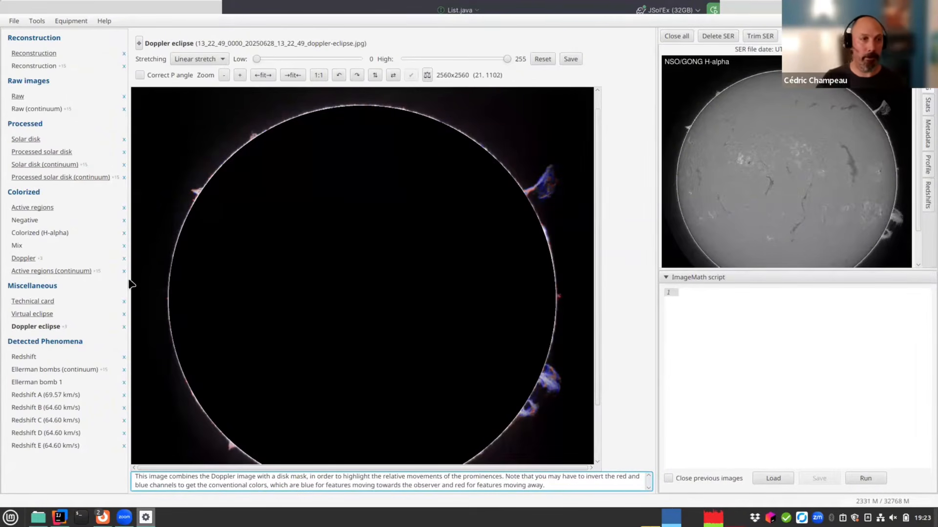
Display the Doppler image and check the red and blue channel switch in the process parameters of the recent file 1322_49.ser, without processing it
{"action": "left_click", "coordinate": [23, 259]}
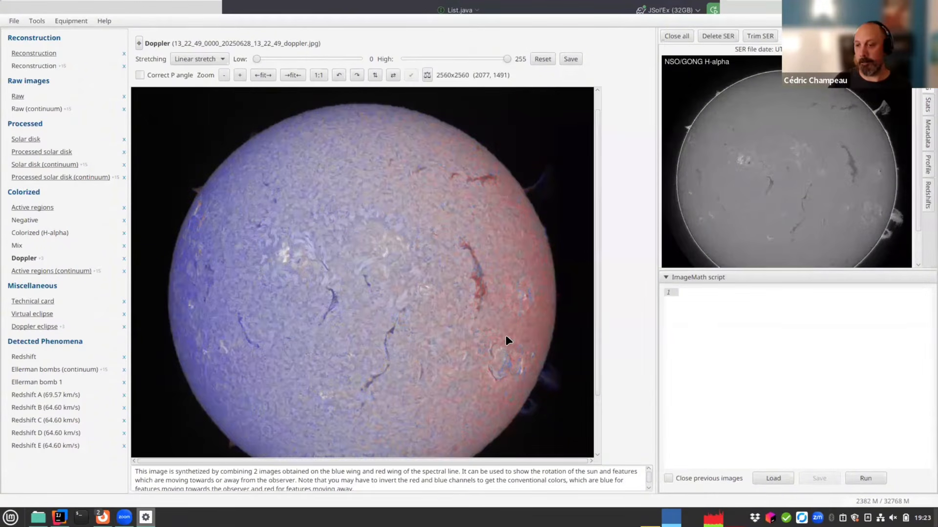
{"action": "scroll", "coordinate": [500, 362], "scroll_direction": "down", "scroll_amount": 1}
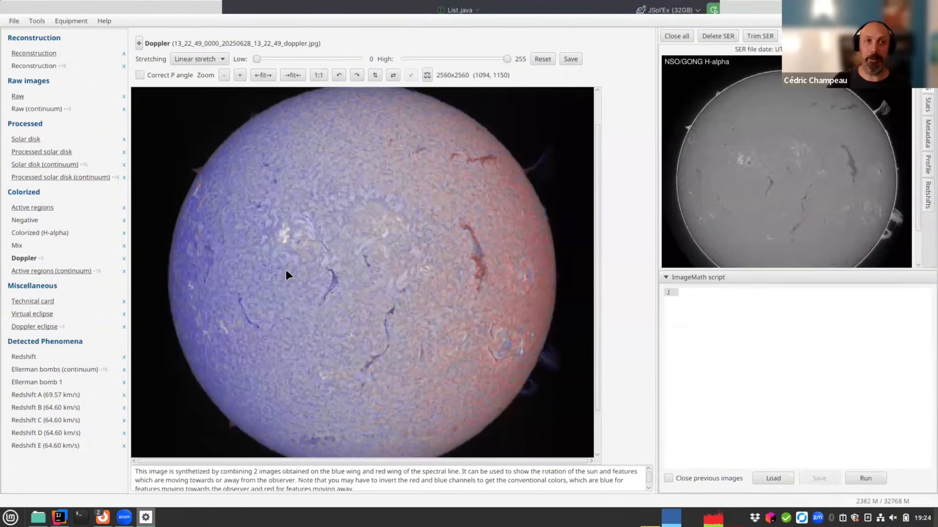
{"action": "left_click", "coordinate": [13, 21]}
{"action": "mouse_move", "coordinate": [29, 73]}
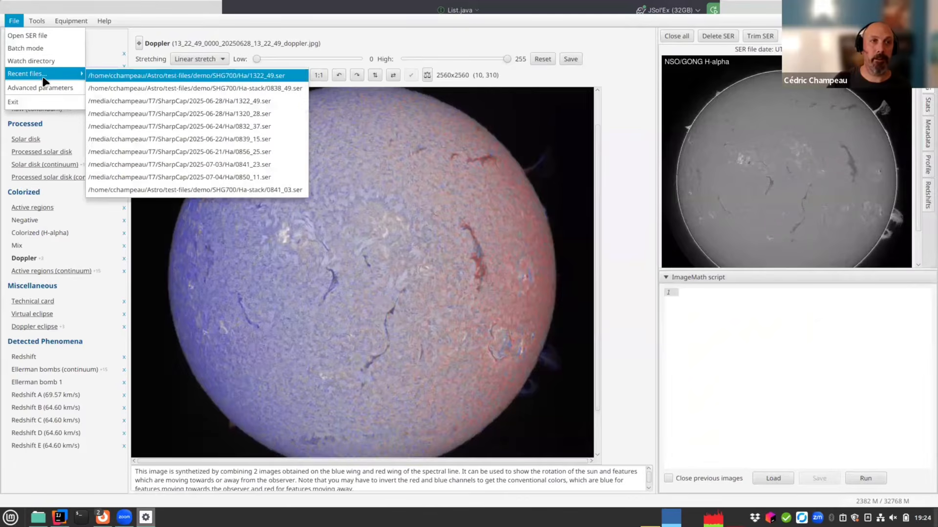
{"action": "left_click", "coordinate": [119, 75]}
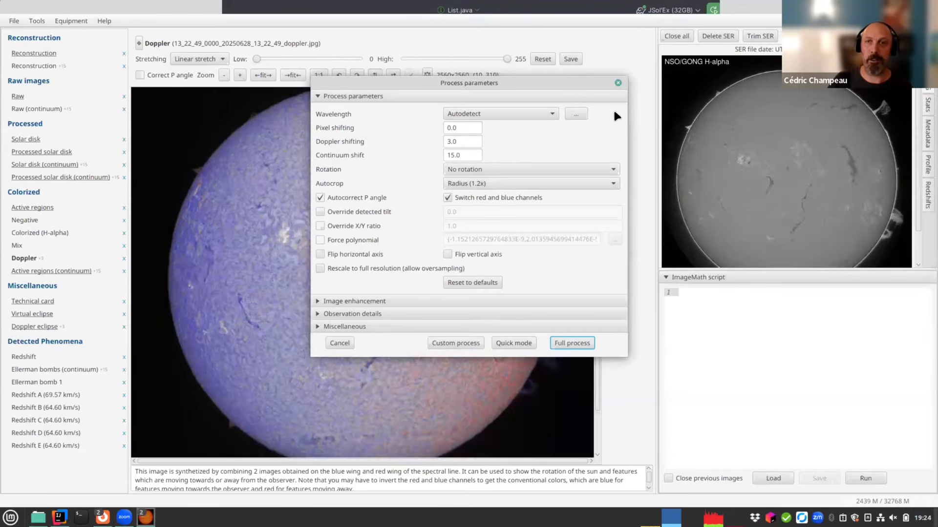
{"action": "left_click", "coordinate": [618, 84]}
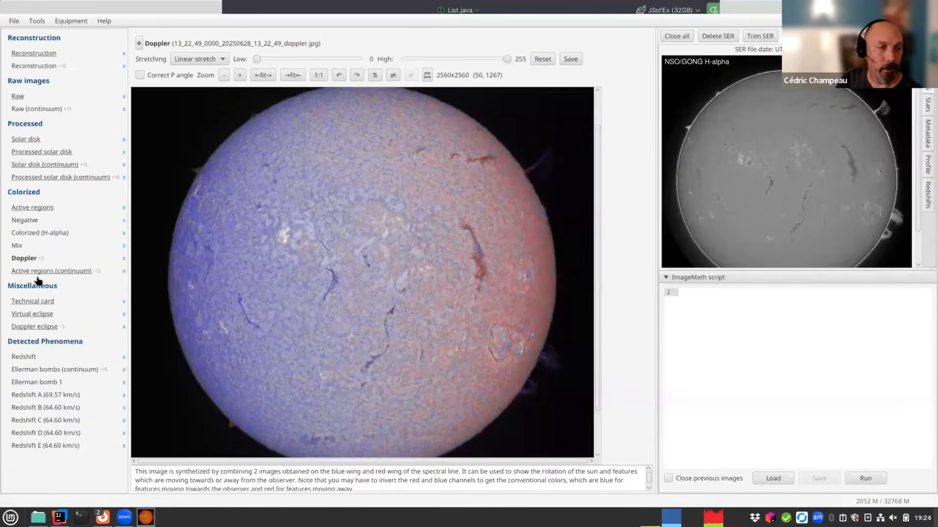
Display the colorized H-alpha image and show the H-alpha color curve in the spectral ray editor
{"action": "left_click", "coordinate": [61, 234]}
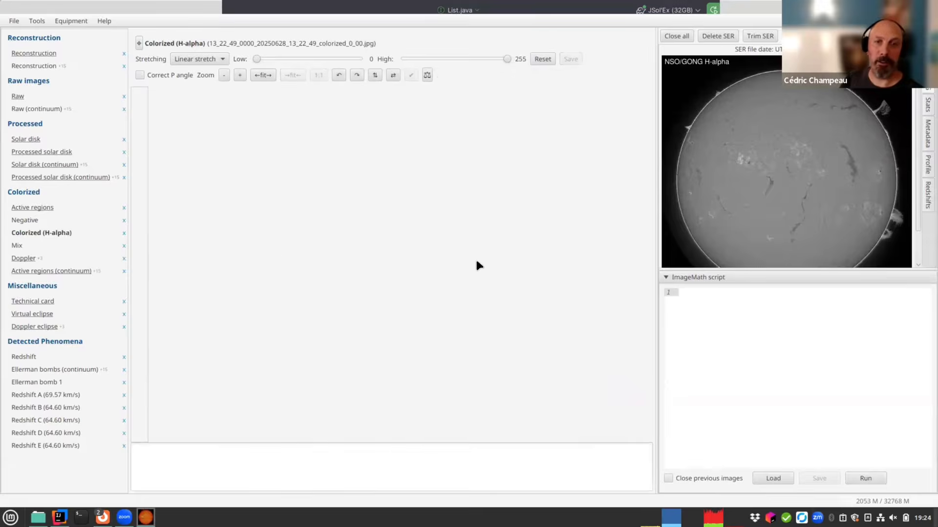
{"action": "scroll", "coordinate": [386, 323], "scroll_direction": "down", "scroll_amount": 2}
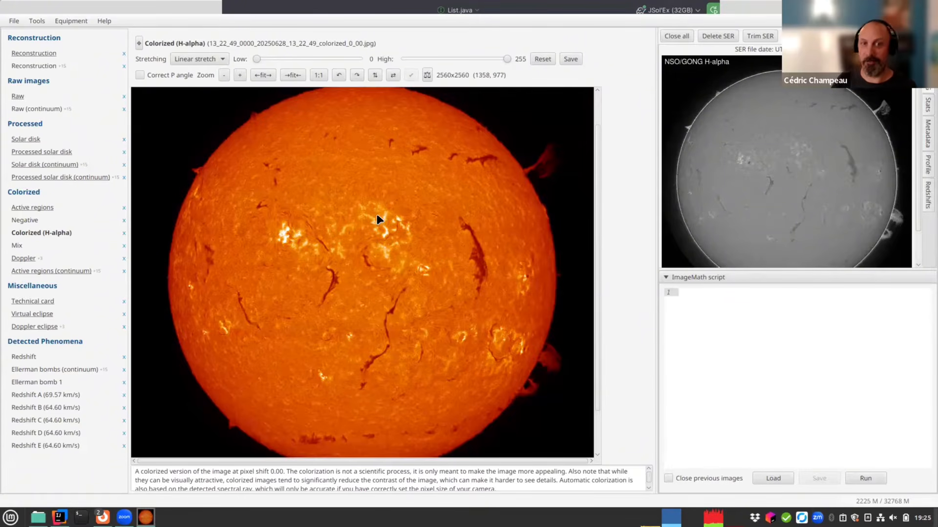
{"action": "left_click", "coordinate": [70, 21]}
{"action": "mouse_move", "coordinate": [49, 22]}
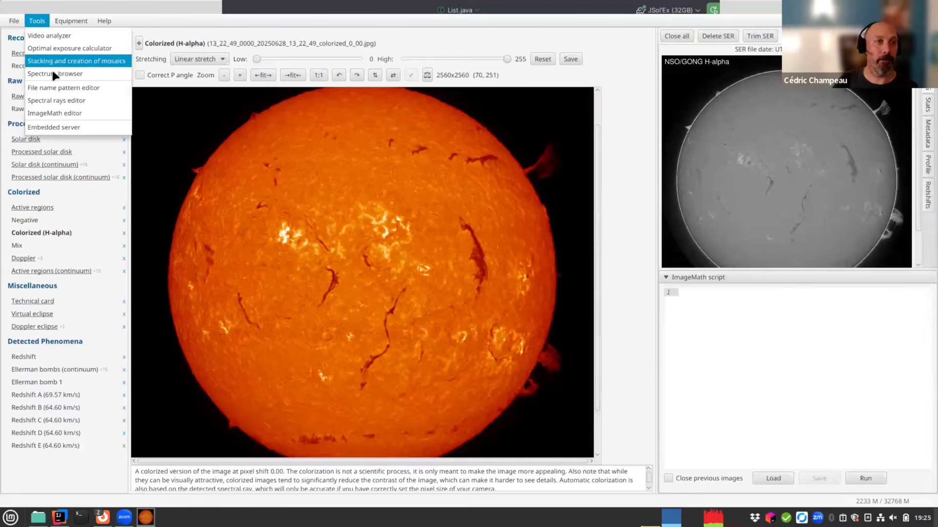
{"action": "left_click", "coordinate": [45, 101]}
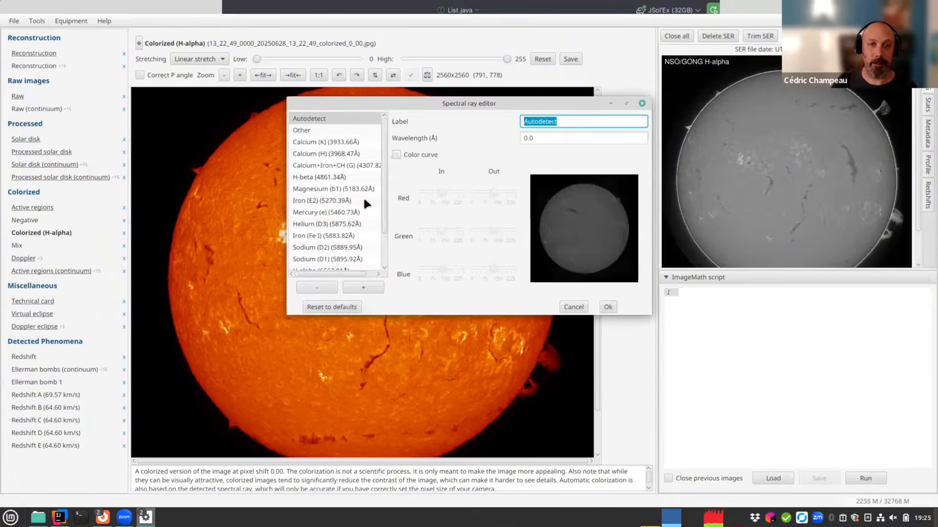
{"action": "scroll", "coordinate": [352, 207], "scroll_direction": "down", "scroll_amount": 1}
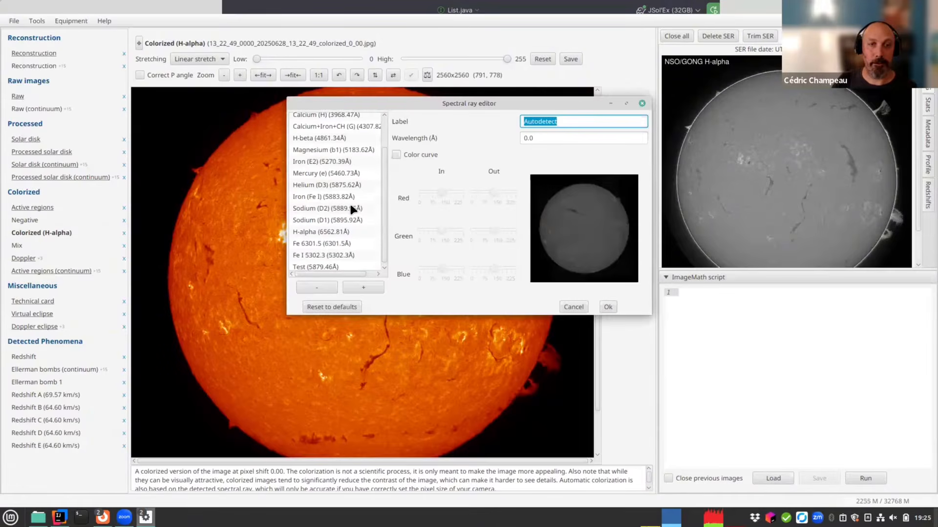
{"action": "left_click", "coordinate": [322, 232]}
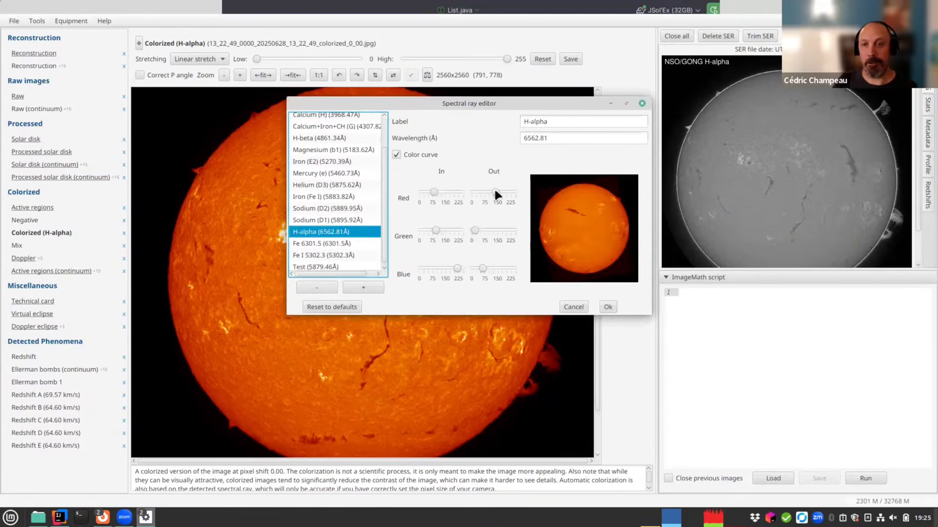
Try changing the red and green output of the H-alpha color curve, toggle the curve off and on, and discard the changes
{"action": "left_click_drag", "start_coordinate": [495, 192], "coordinate": [500, 195]}
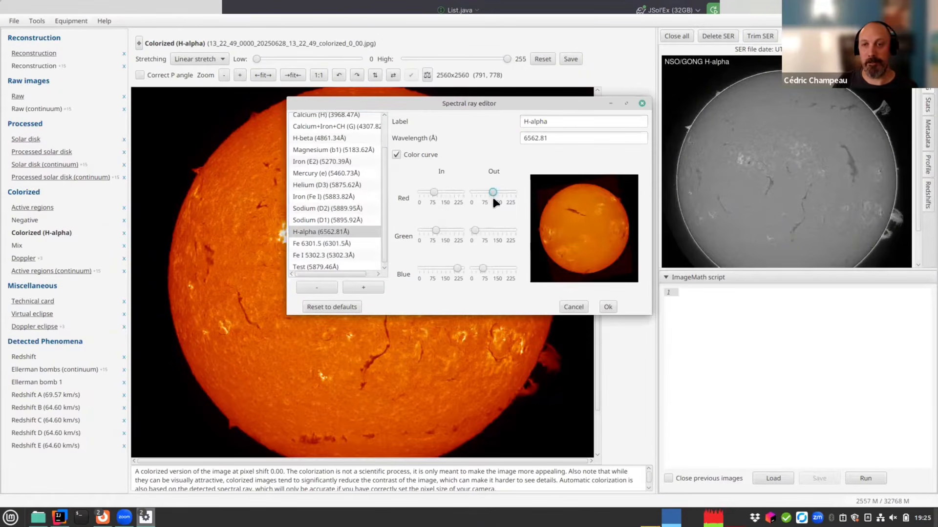
{"action": "left_click_drag", "start_coordinate": [476, 230], "coordinate": [482, 230]}
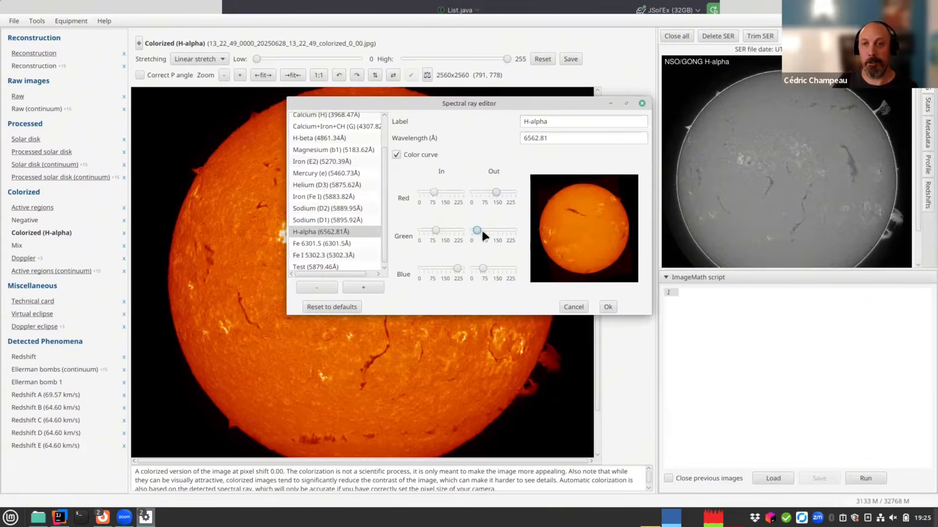
{"action": "left_click", "coordinate": [397, 155]}
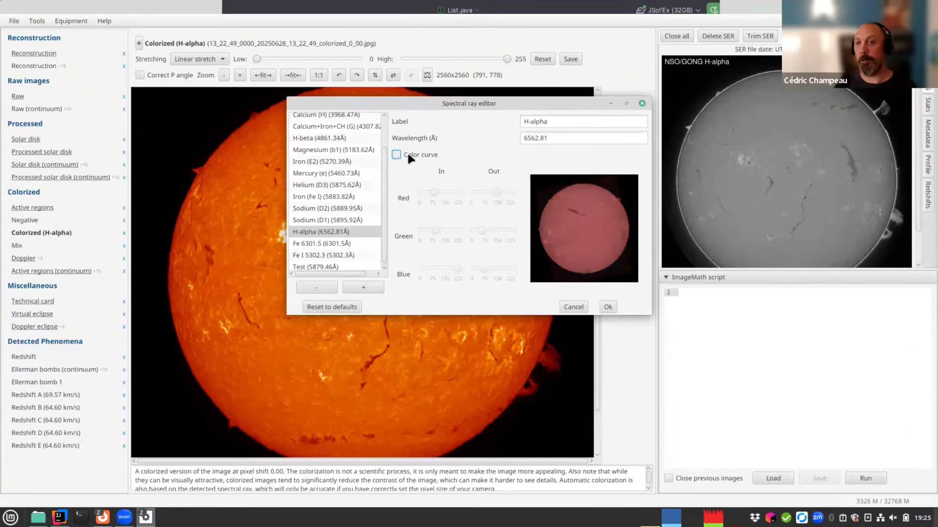
{"action": "left_click", "coordinate": [408, 155]}
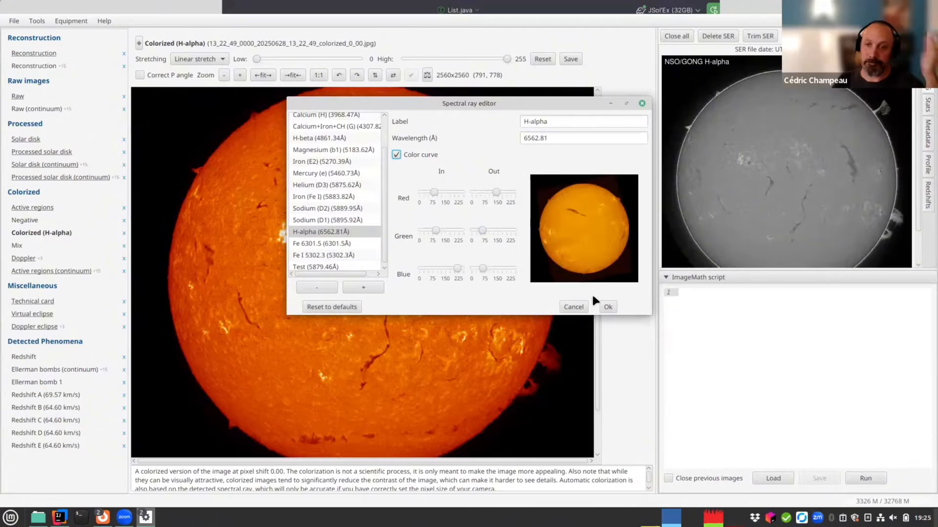
{"action": "left_click", "coordinate": [574, 307]}
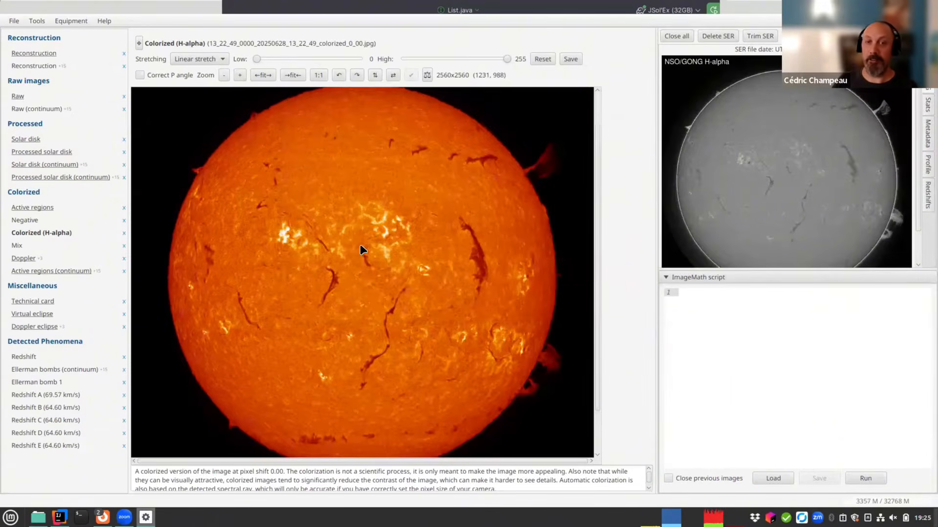
Display the processed solar disk, highlight the pixel offset in its description, and compare it with the continuum solar disk
{"action": "left_click_drag", "start_coordinate": [365, 229], "coordinate": [357, 248]}
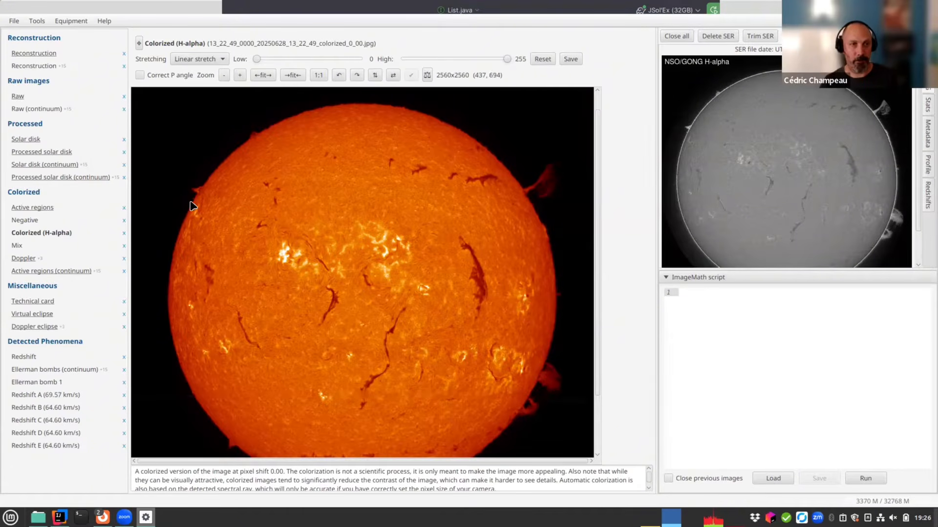
{"action": "left_click", "coordinate": [29, 157]}
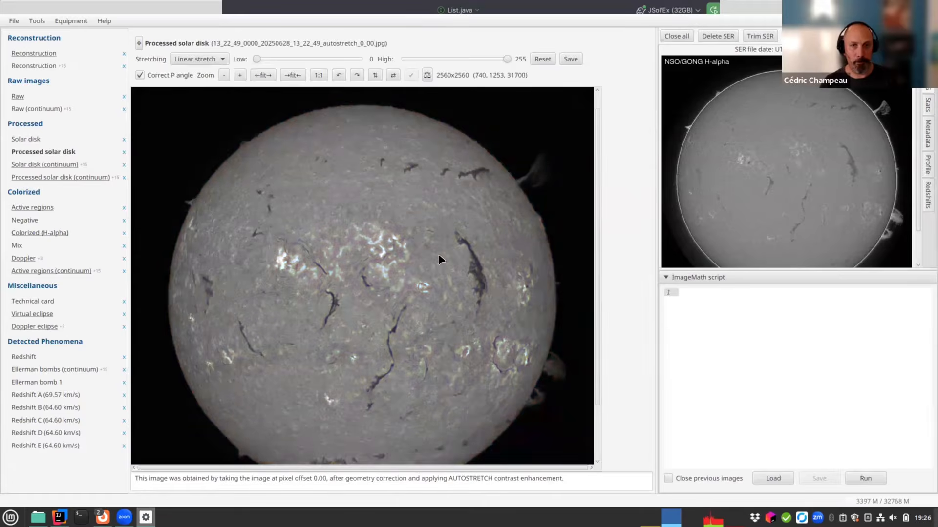
{"action": "left_click_drag", "start_coordinate": [312, 480], "coordinate": [326, 484]}
{"action": "double_click", "coordinate": [320, 481]}
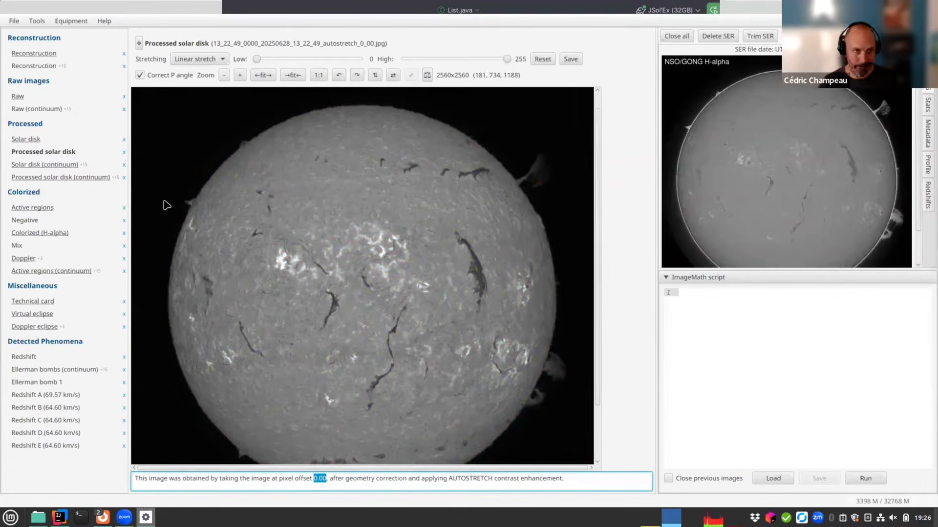
{"action": "left_click", "coordinate": [48, 165]}
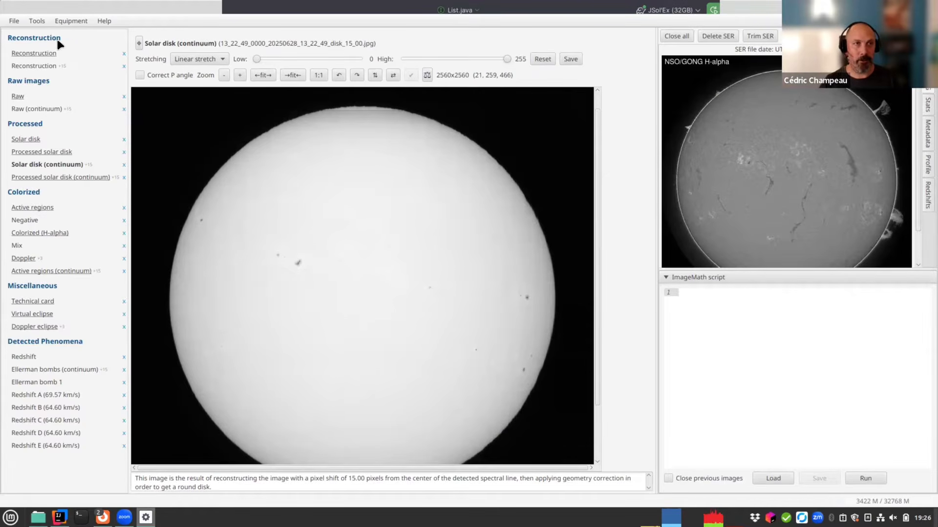
Display the H-alpha reconstruction and locate the SER frame for the dark filament near the disk's centre
{"action": "left_click", "coordinate": [34, 54]}
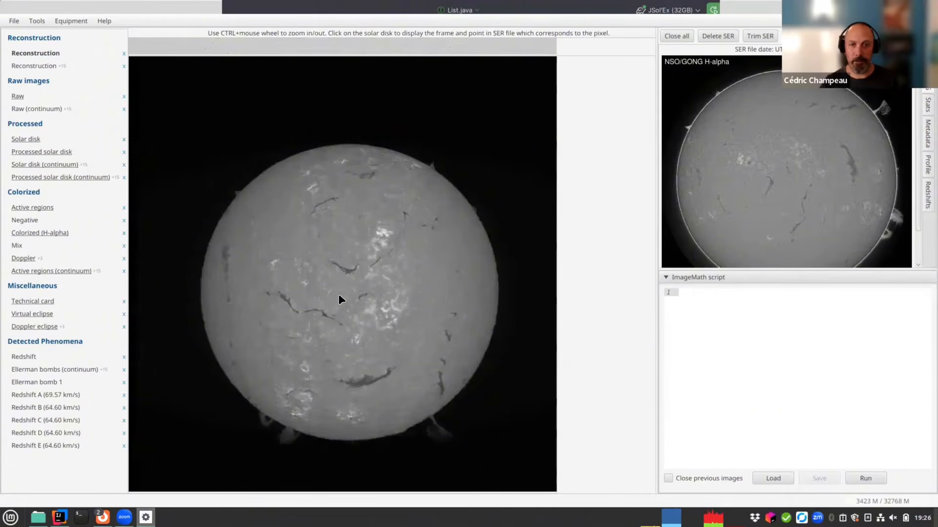
{"action": "left_click", "coordinate": [346, 270]}
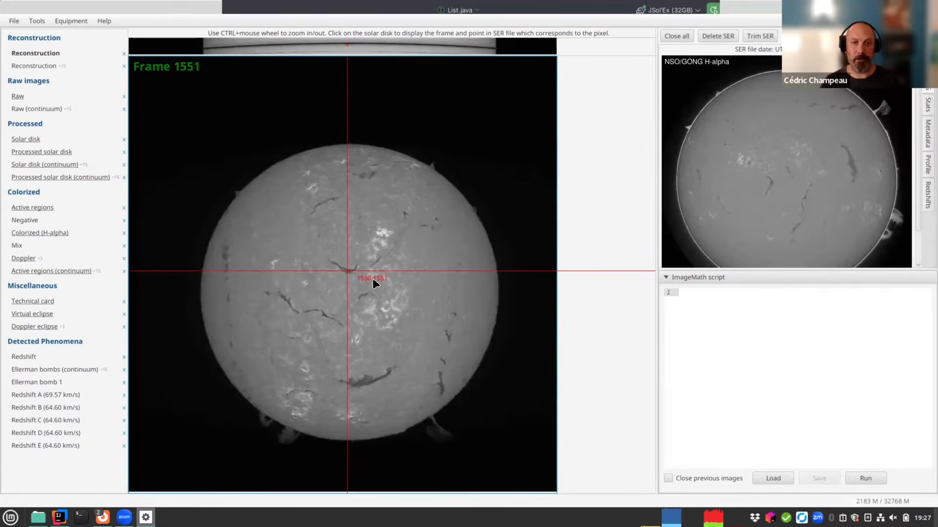
{"action": "scroll", "coordinate": [373, 279], "scroll_direction": "up", "scroll_amount": 3}
{"action": "scroll", "coordinate": [389, 308], "scroll_direction": "up", "scroll_amount": 2}
{"action": "left_click_drag", "start_coordinate": [564, 429], "coordinate": [357, 232]}
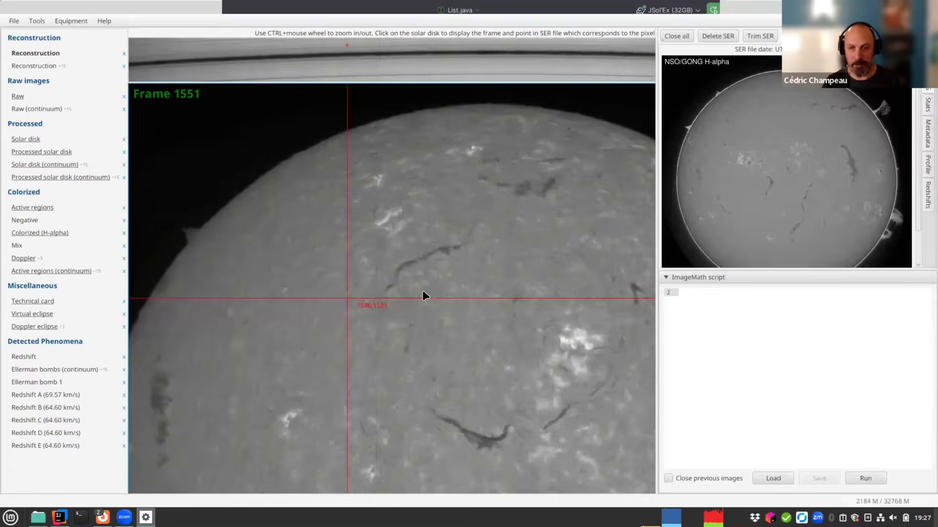
Examine the SER frames and spectrum for points around the bright active region in the H-alpha reconstruction
{"action": "left_click_drag", "start_coordinate": [510, 316], "coordinate": [463, 282]}
{"action": "left_click", "coordinate": [463, 282]}
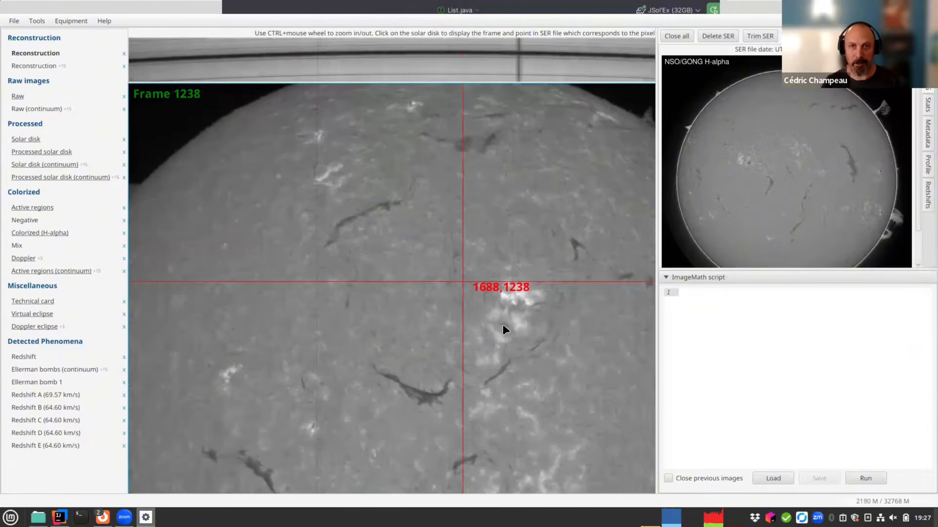
{"action": "left_click", "coordinate": [503, 326]}
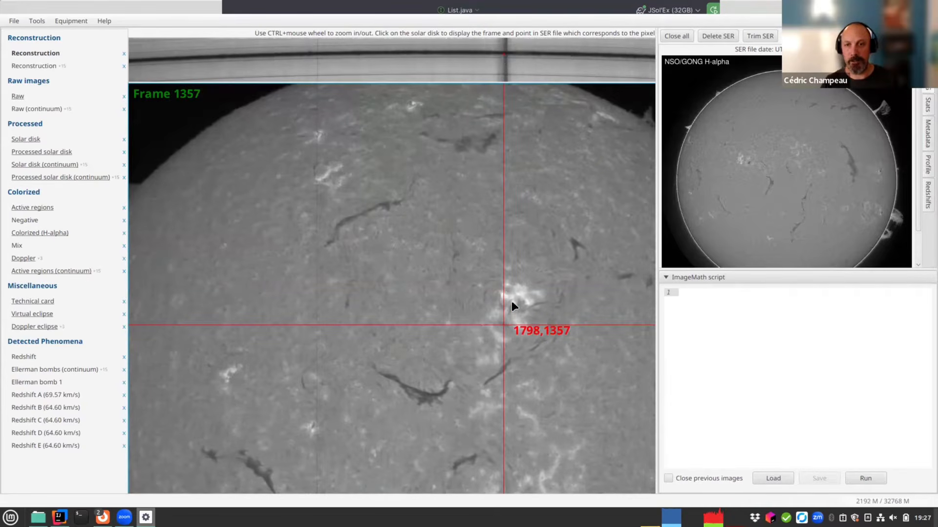
{"action": "left_click", "coordinate": [505, 326]}
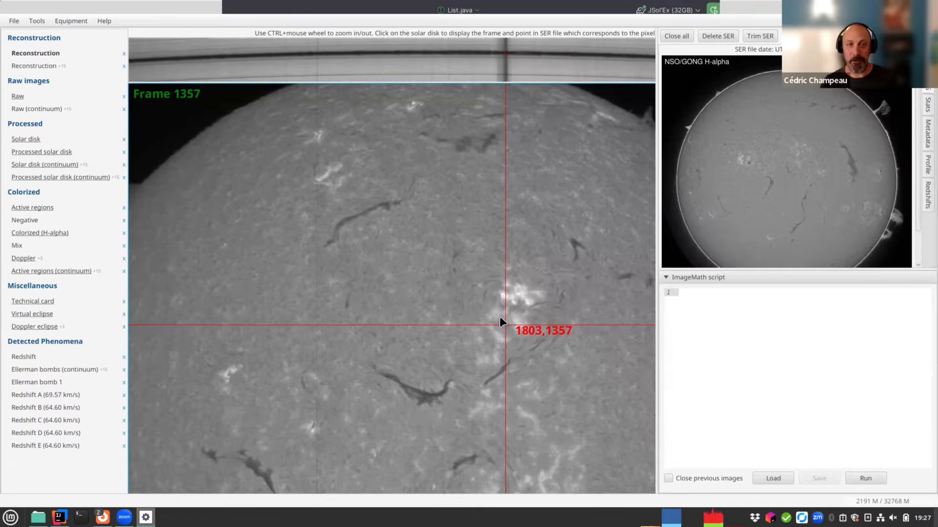
Display the reconstruction at pixel shift 15 and examine the SER frame and spectrum at the dark sunspot
{"action": "left_click", "coordinate": [44, 67]}
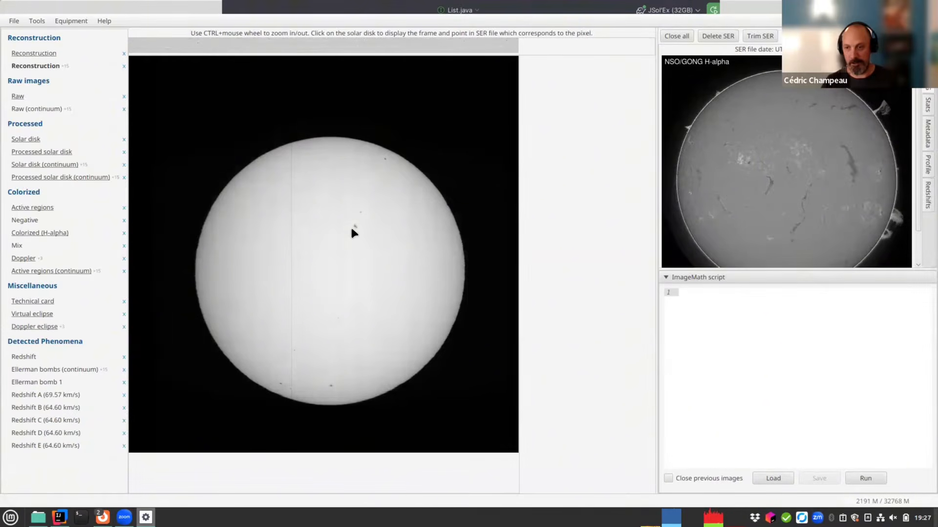
{"action": "scroll", "coordinate": [379, 270], "scroll_direction": "up", "scroll_amount": 3, "text": "ctrl"}
{"action": "left_click_drag", "start_coordinate": [522, 414], "coordinate": [346, 321]}
{"action": "left_click", "coordinate": [488, 280]}
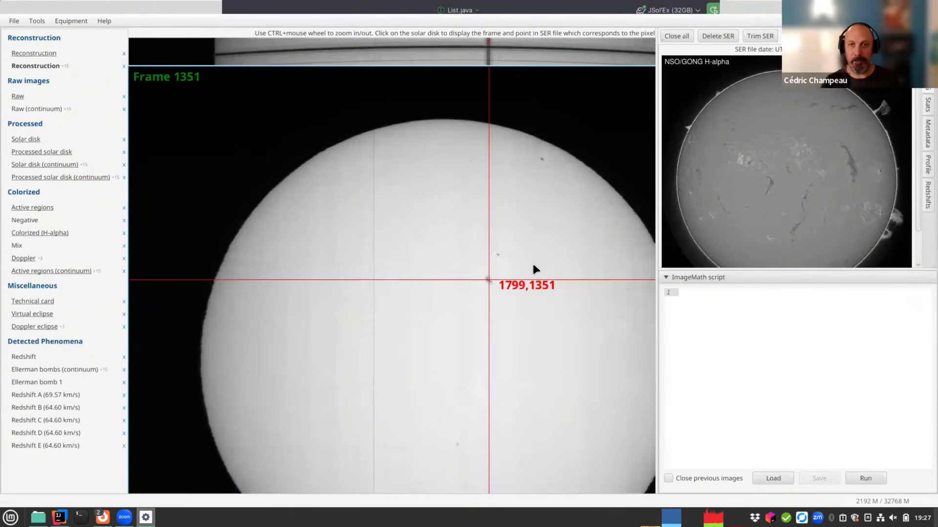
{"action": "scroll", "coordinate": [534, 277], "scroll_direction": "up", "scroll_amount": 3, "text": "ctrl"}
{"action": "left_click_drag", "start_coordinate": [551, 311], "coordinate": [410, 395]}
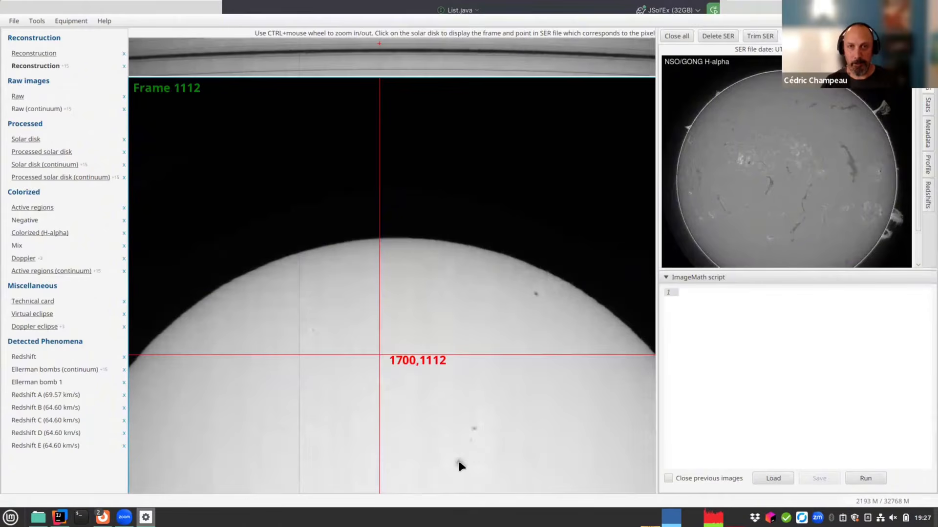
Examine the SER frames and spectrum for the large sunspot, the small spot near the limb and a spot-free area in the shift-15 reconstruction
{"action": "left_click", "coordinate": [459, 463]}
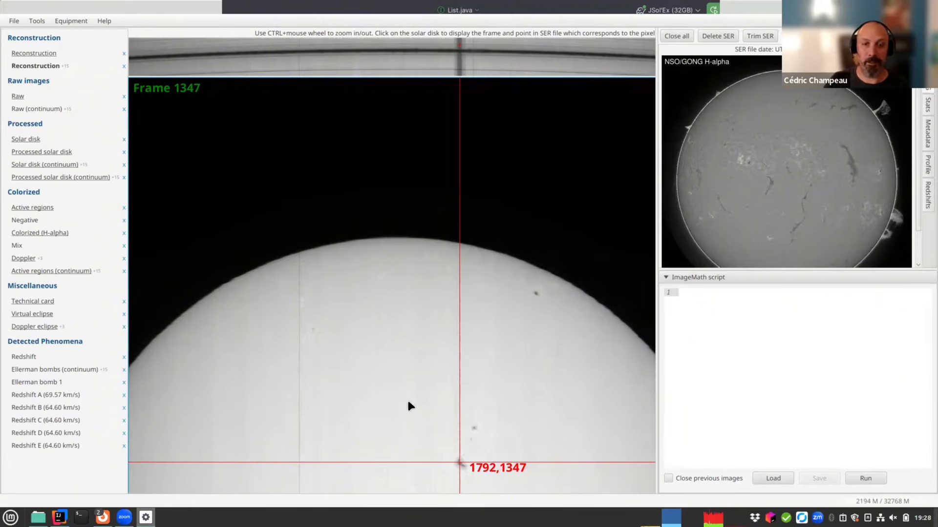
{"action": "left_click", "coordinate": [535, 293]}
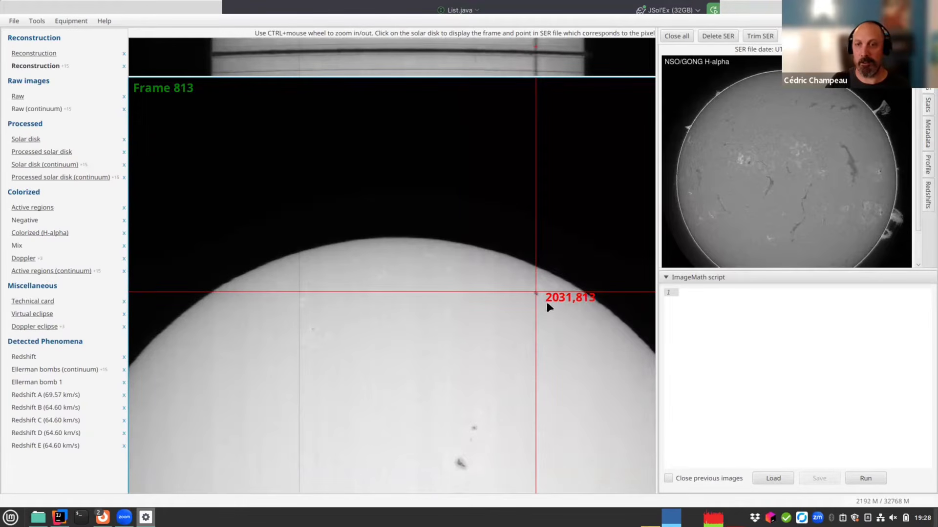
{"action": "left_click", "coordinate": [379, 397]}
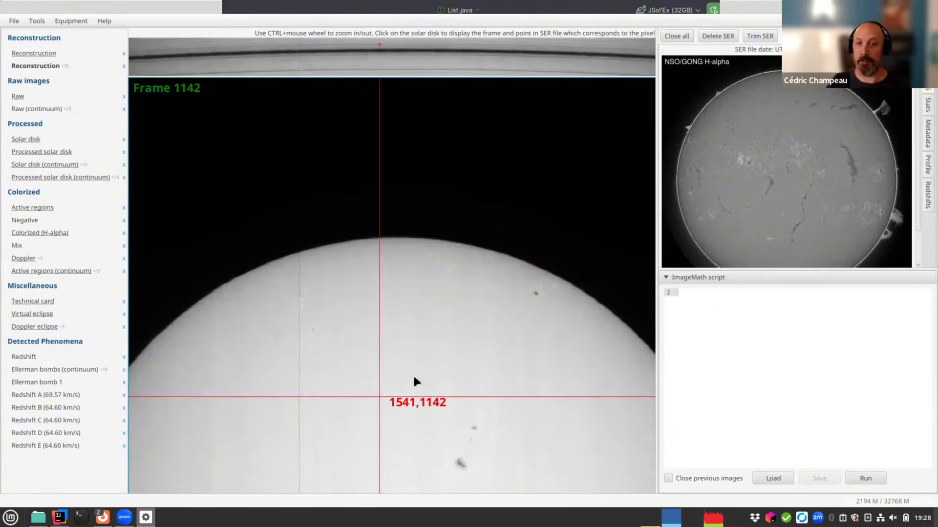
Display the H-alpha reconstruction and locate the SER frame for the end of the dark filament near the disk's upper limb
{"action": "left_click", "coordinate": [41, 53]}
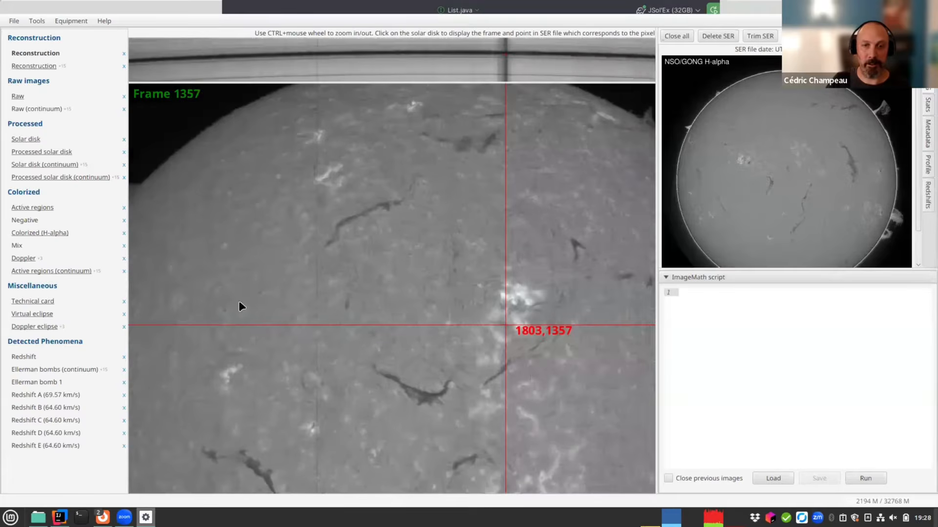
{"action": "left_click", "coordinate": [387, 203]}
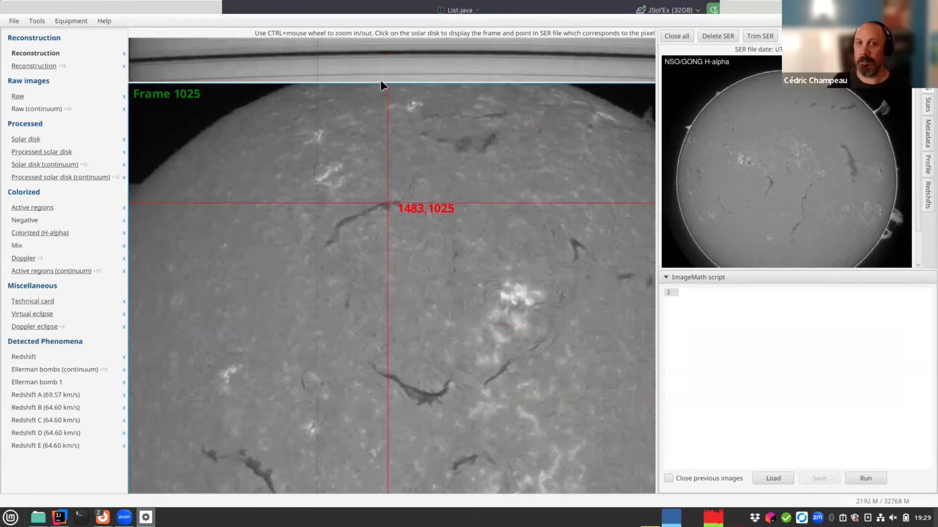
{"action": "scroll", "coordinate": [409, 273], "scroll_direction": "up", "scroll_amount": 4}
{"action": "left_click_drag", "start_coordinate": [564, 377], "coordinate": [373, 297]}
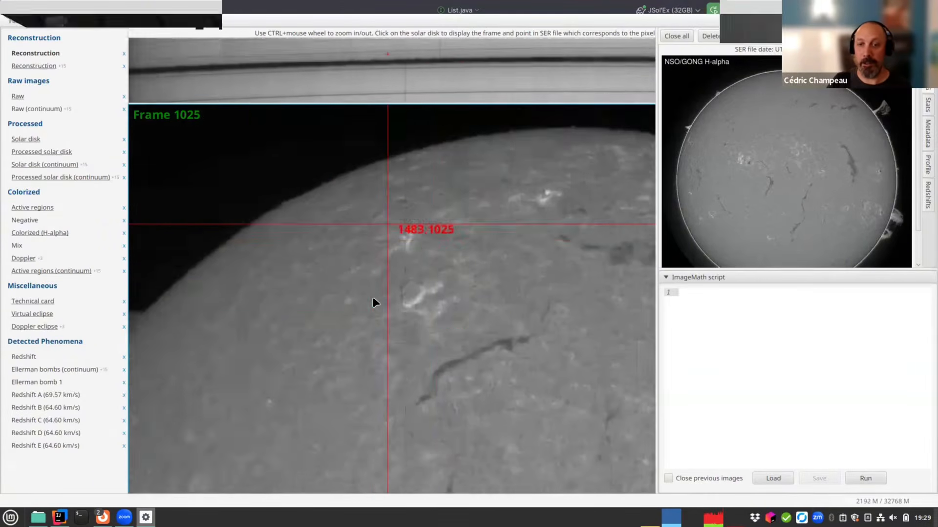
{"action": "left_click", "coordinate": [451, 326]}
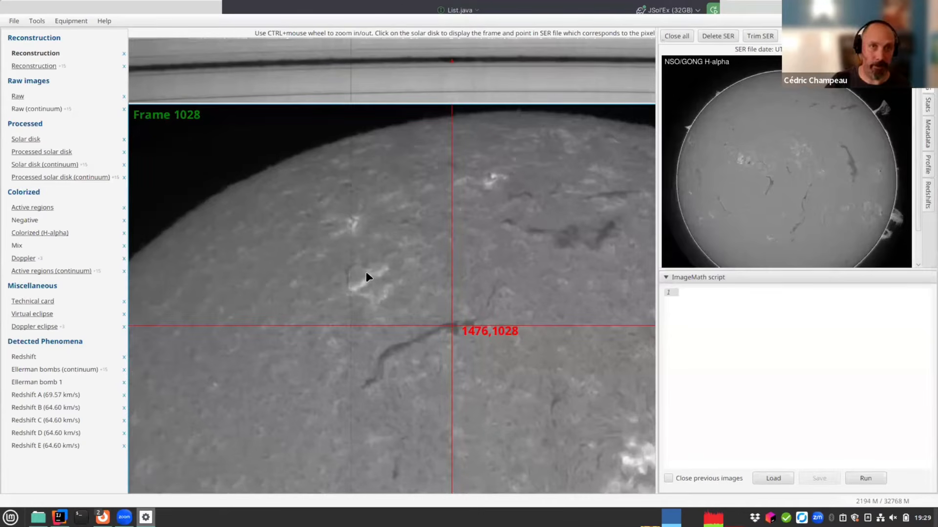
Show the save option for the SER frame image, dismiss it, and pinpoint the end of the dark filament again
{"action": "right_click", "coordinate": [451, 65]}
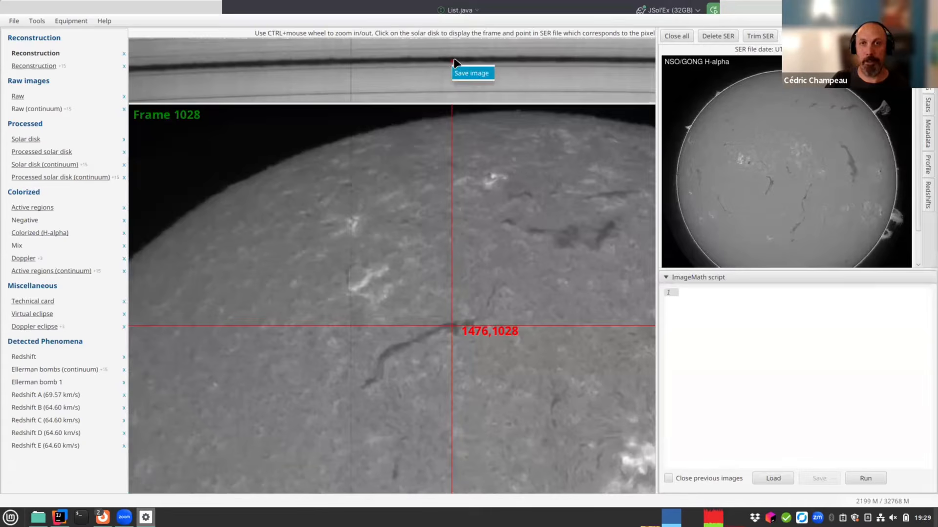
{"action": "left_click", "coordinate": [430, 100]}
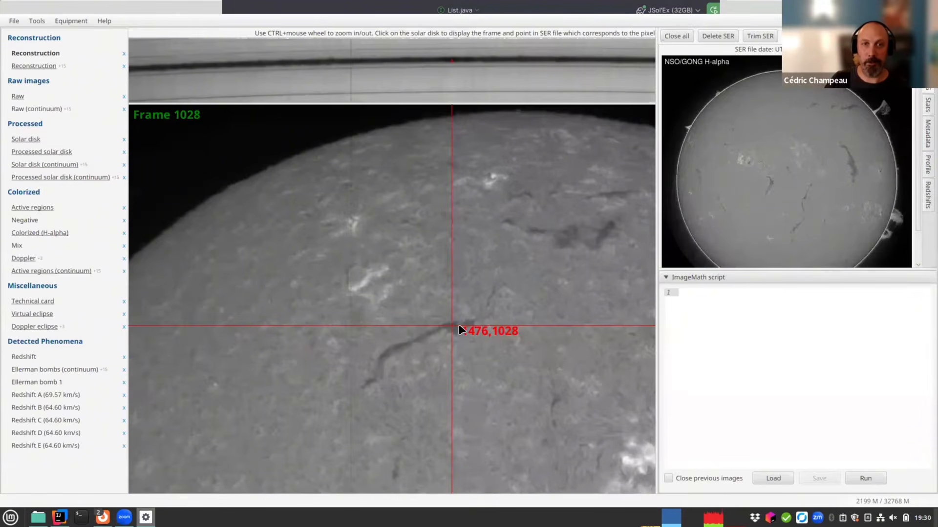
{"action": "scroll", "coordinate": [479, 366], "scroll_direction": "up", "scroll_amount": 3}
{"action": "left_click_drag", "start_coordinate": [528, 411], "coordinate": [342, 265]}
{"action": "left_click", "coordinate": [529, 377]}
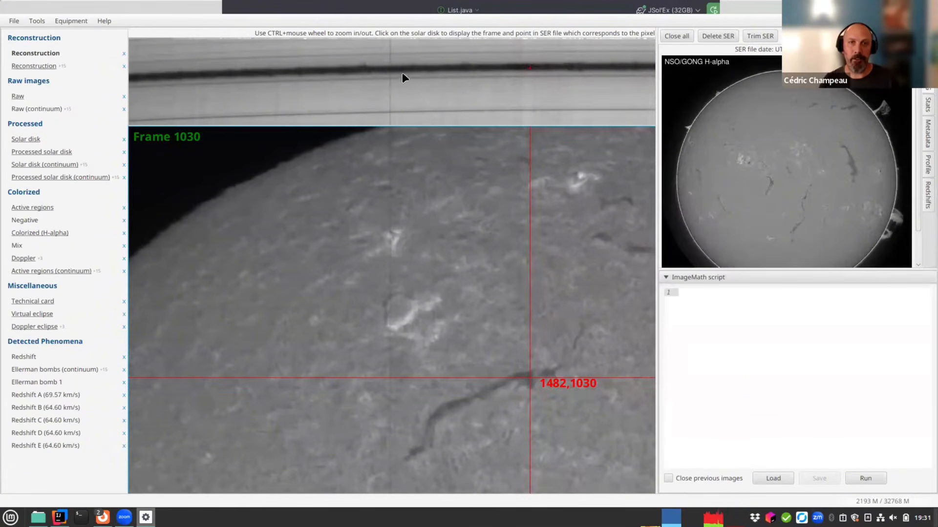
Examine the SER frames and spectrum at several points around the bright patches and the dark filament in the H-alpha reconstruction
{"action": "left_click", "coordinate": [359, 279]}
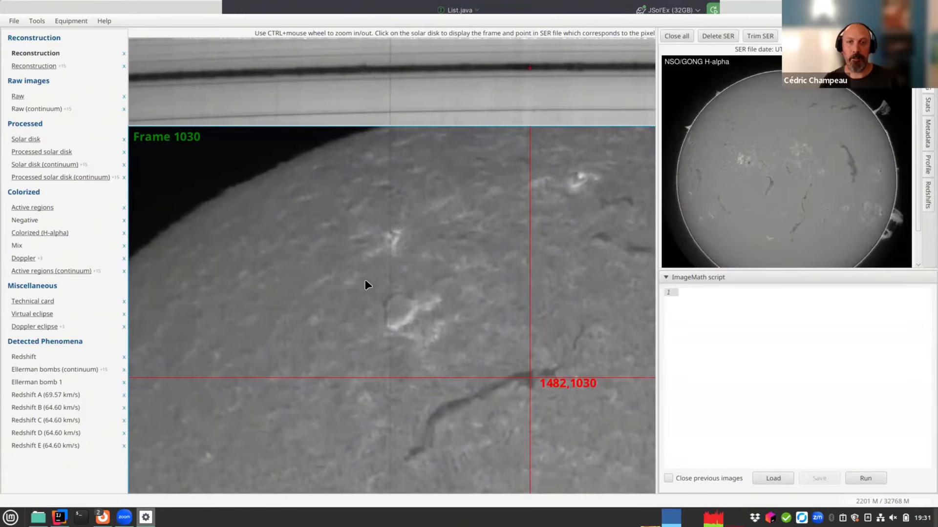
{"action": "left_click", "coordinate": [401, 279]}
{"action": "left_click", "coordinate": [422, 349]}
{"action": "left_click", "coordinate": [359, 380]}
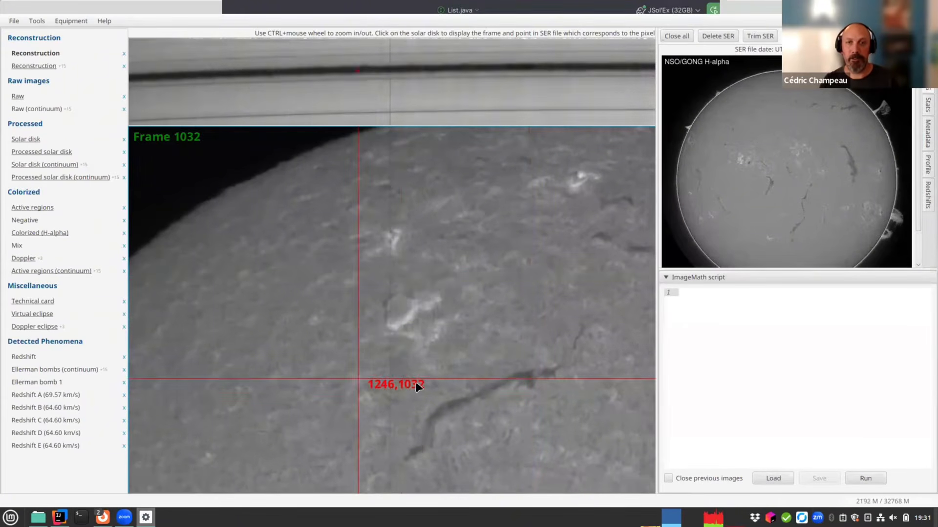
{"action": "left_click", "coordinate": [404, 431]}
{"action": "left_click", "coordinate": [344, 349]}
{"action": "left_click", "coordinate": [450, 240]}
{"action": "left_click", "coordinate": [334, 389]}
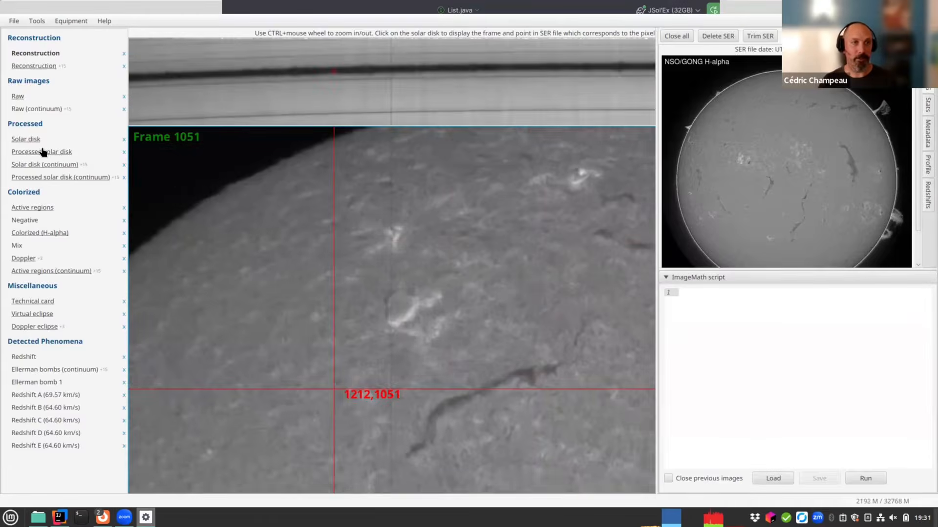
Display the processed solar disk and return to the reconstruction at pixel shift 15
{"action": "left_click", "coordinate": [42, 152]}
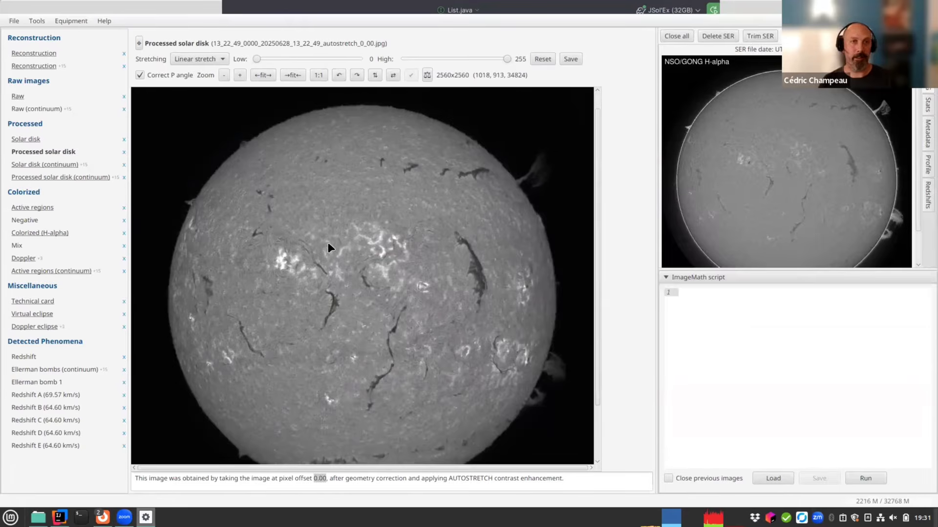
{"action": "left_click", "coordinate": [46, 65]}
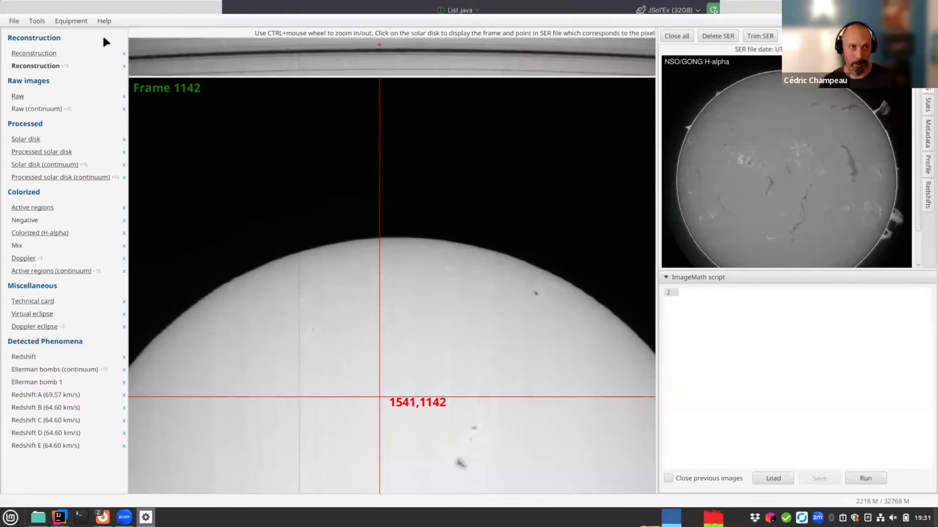
Reopen the recent file SHG700/Ha/1322_49.ser and show the image enhancement settings of its process parameters
{"action": "left_click", "coordinate": [13, 21]}
{"action": "mouse_move", "coordinate": [18, 75]}
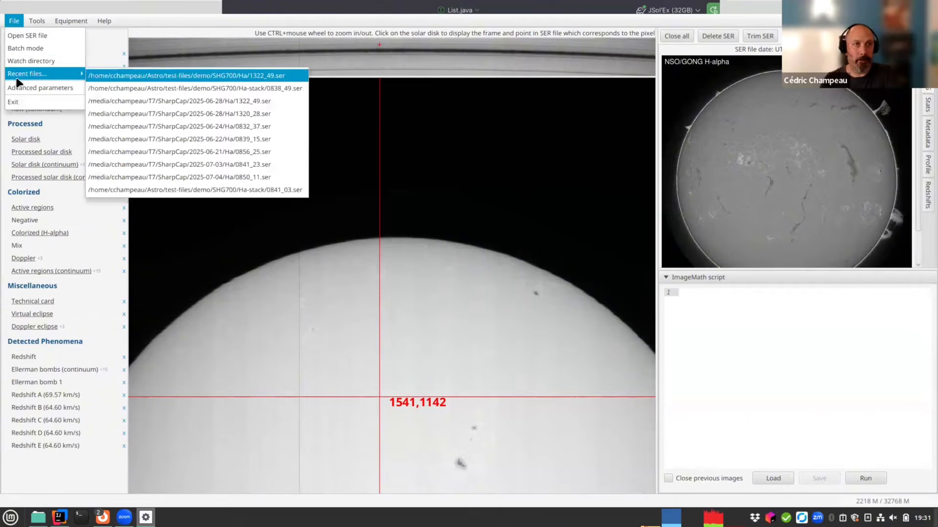
{"action": "left_click", "coordinate": [131, 76]}
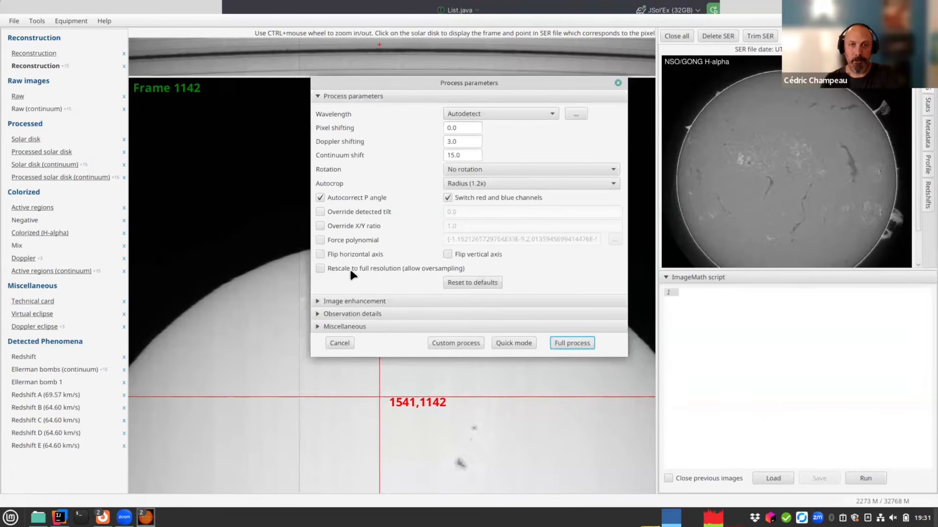
{"action": "left_click", "coordinate": [352, 300]}
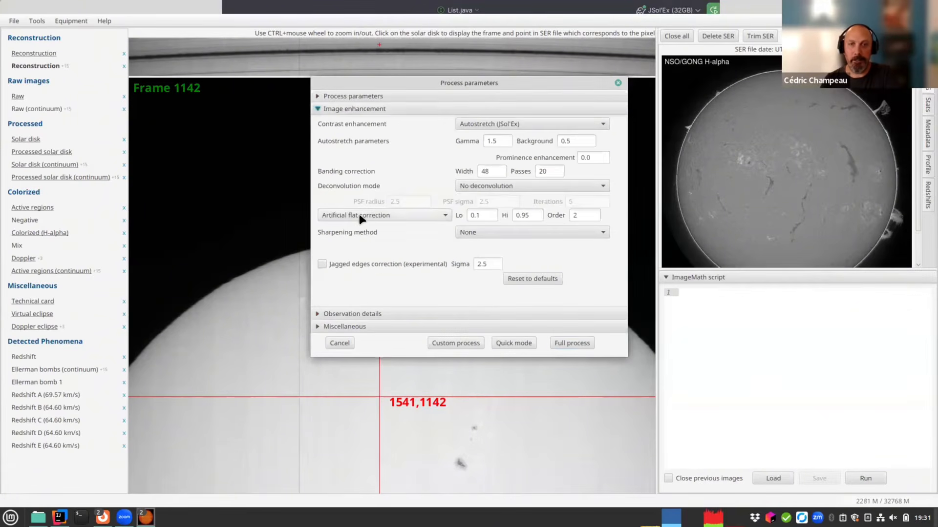
Set the number of banding correction passes to 1
{"action": "double_click", "coordinate": [488, 172]}
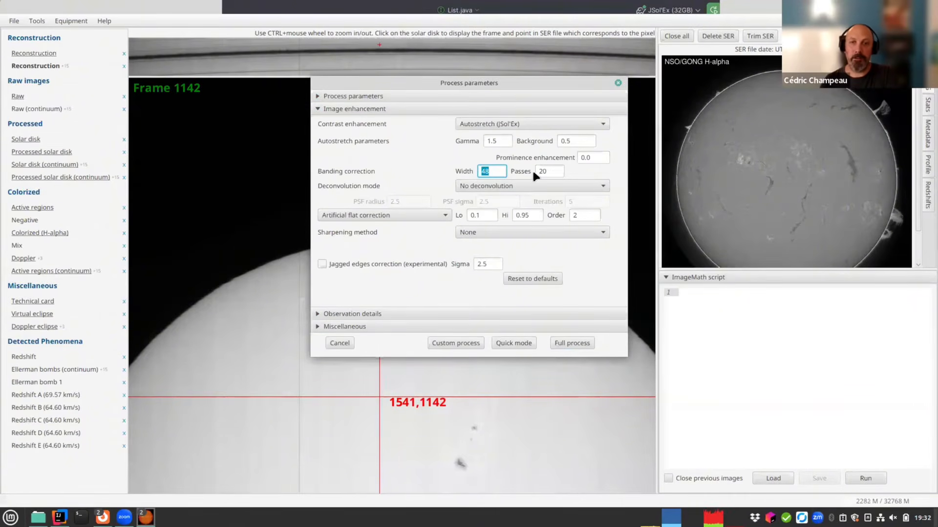
{"action": "double_click", "coordinate": [551, 170]}
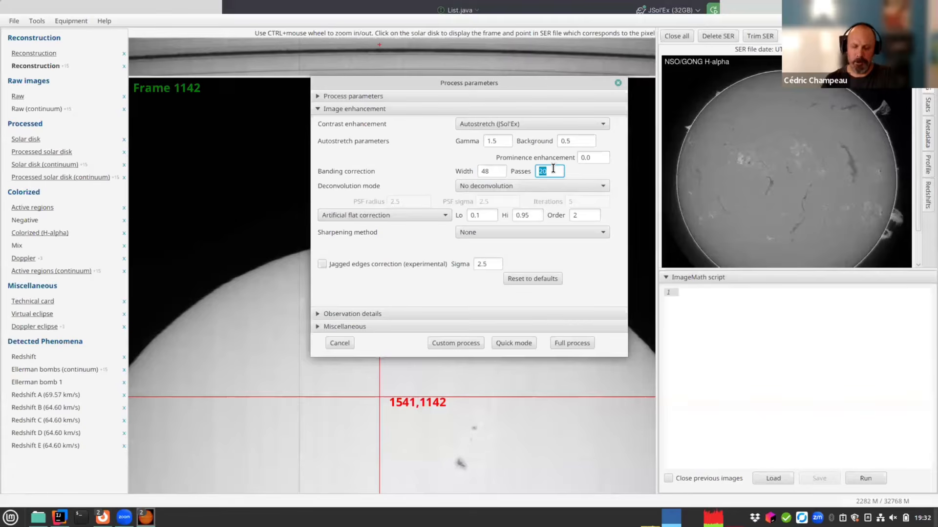
{"action": "type", "text": "5"}
{"action": "key", "text": "BackSpace"}
{"action": "type", "text": "1"}
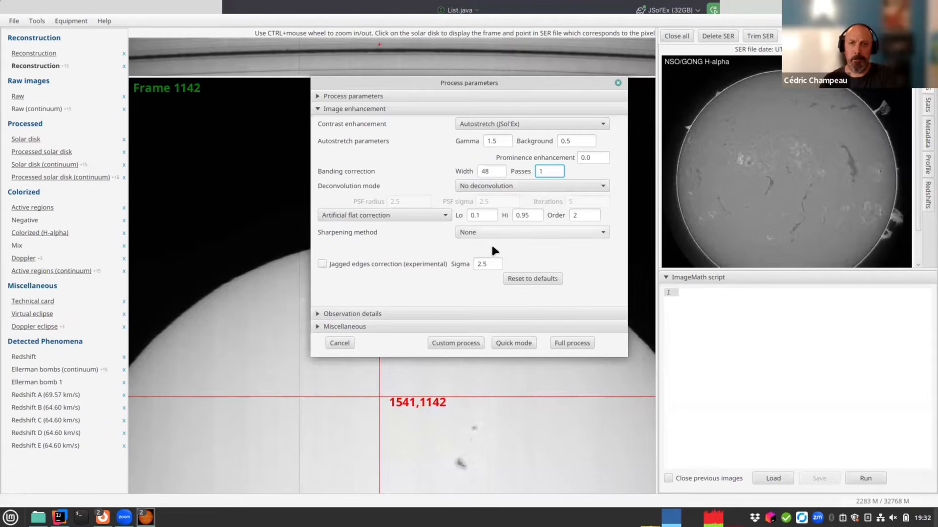
Reset the image enhancement settings to defaults, review the banding correction width and passes, and close the process parameters without processing
{"action": "left_click", "coordinate": [529, 278]}
{"action": "left_click", "coordinate": [489, 171]}
{"action": "key", "text": "Tab"}
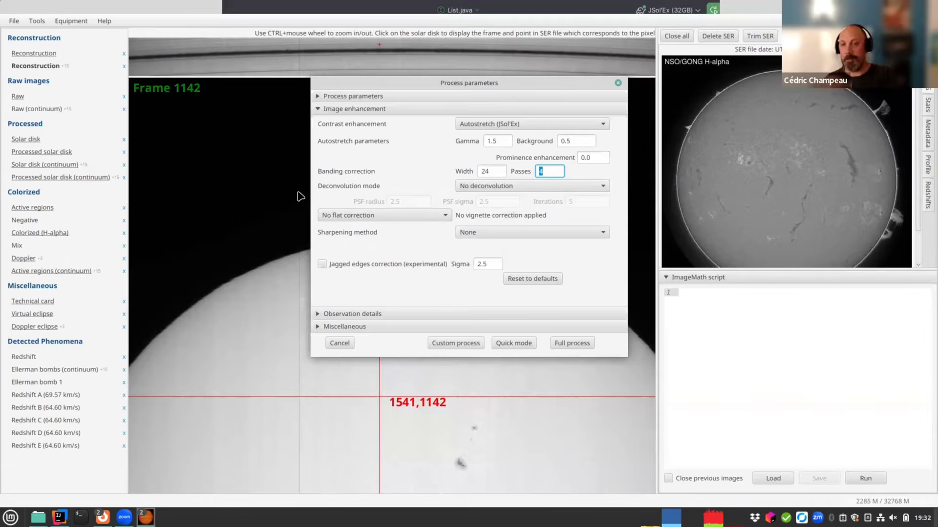
{"action": "double_click", "coordinate": [503, 172]}
{"action": "double_click", "coordinate": [541, 169]}
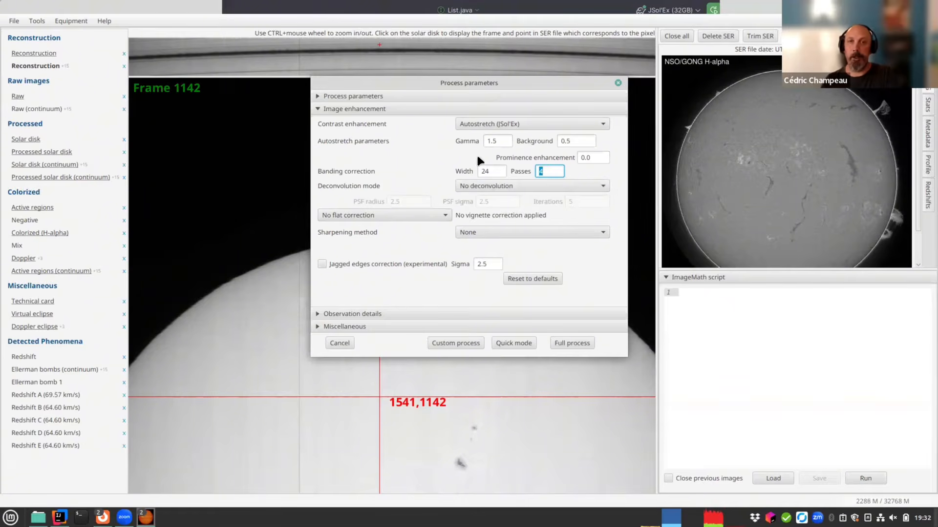
{"action": "left_click", "coordinate": [549, 170]}
{"action": "double_click", "coordinate": [549, 171]}
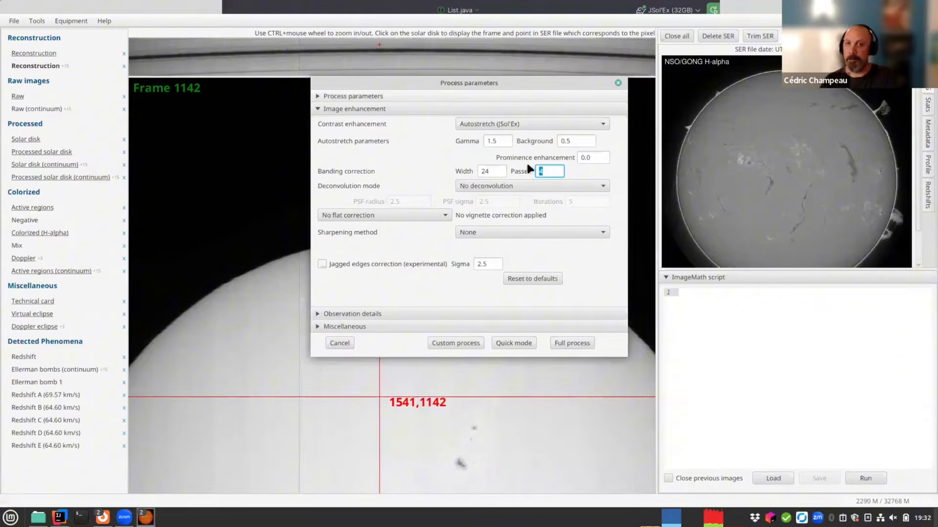
{"action": "double_click", "coordinate": [500, 169]}
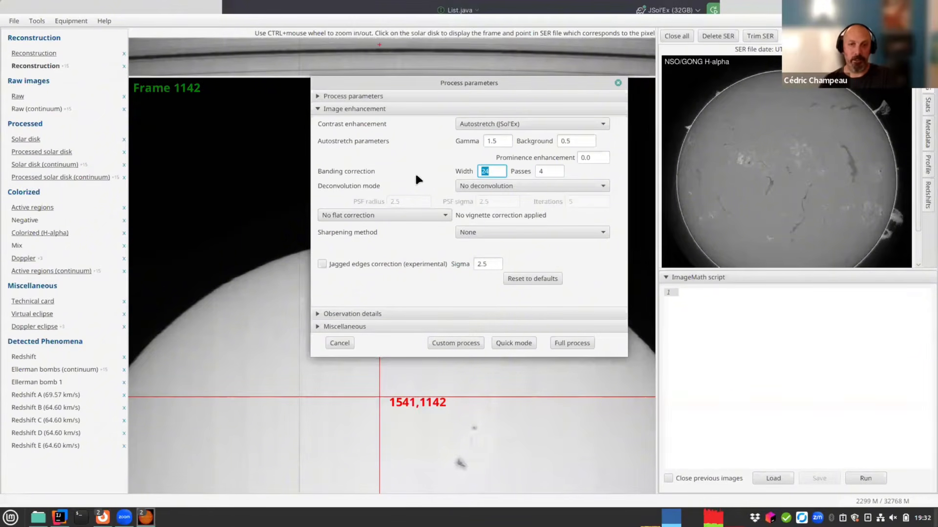
{"action": "left_click", "coordinate": [618, 83]}
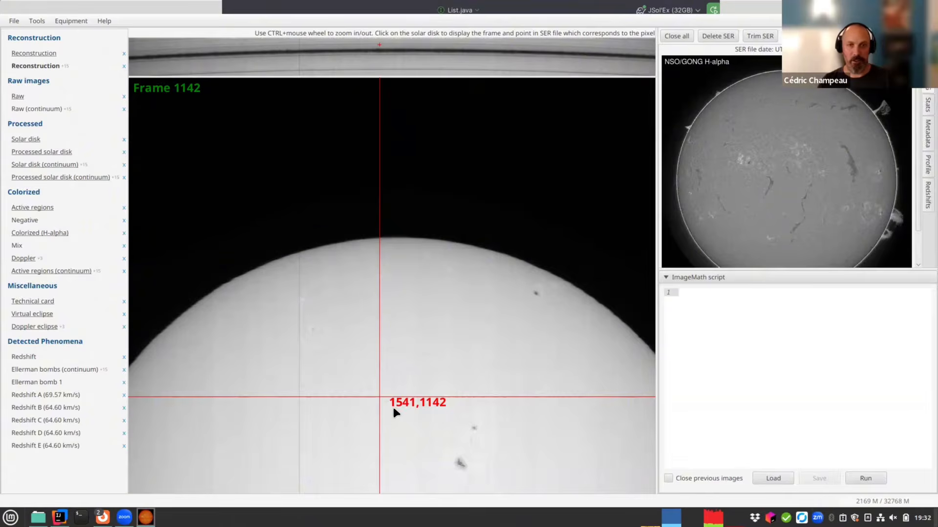
Display the Redshift A image and magnify the marked redshift on the spectral line
{"action": "scroll", "coordinate": [395, 410], "scroll_direction": "up", "scroll_amount": 9}
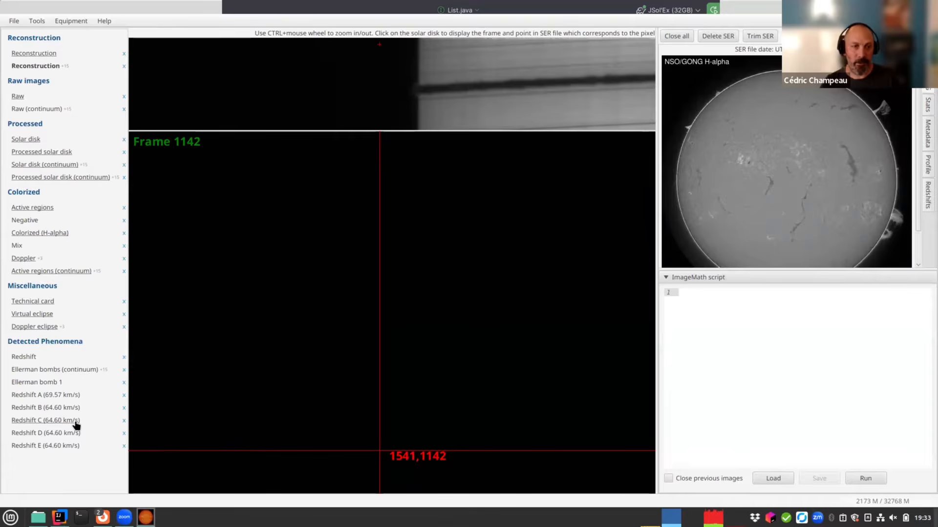
{"action": "left_click", "coordinate": [69, 395]}
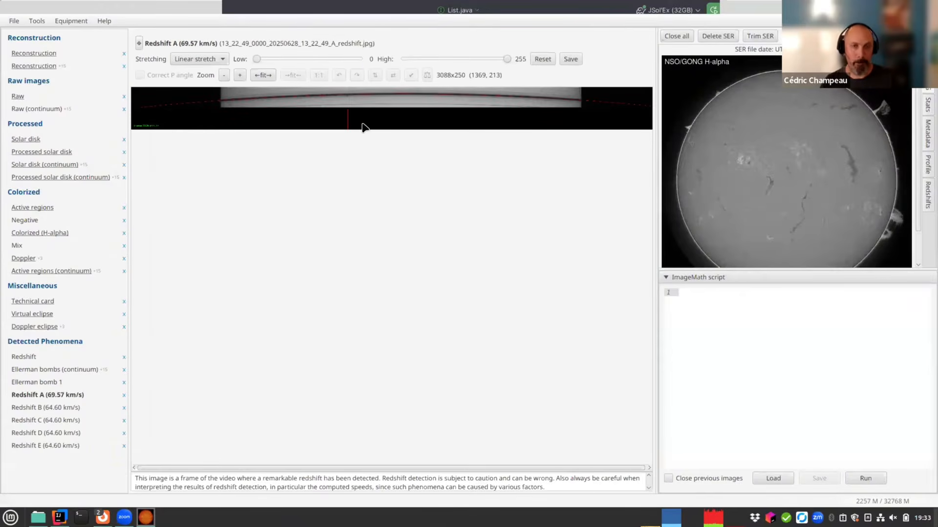
{"action": "scroll", "coordinate": [362, 129], "scroll_direction": "up", "scroll_amount": 1}
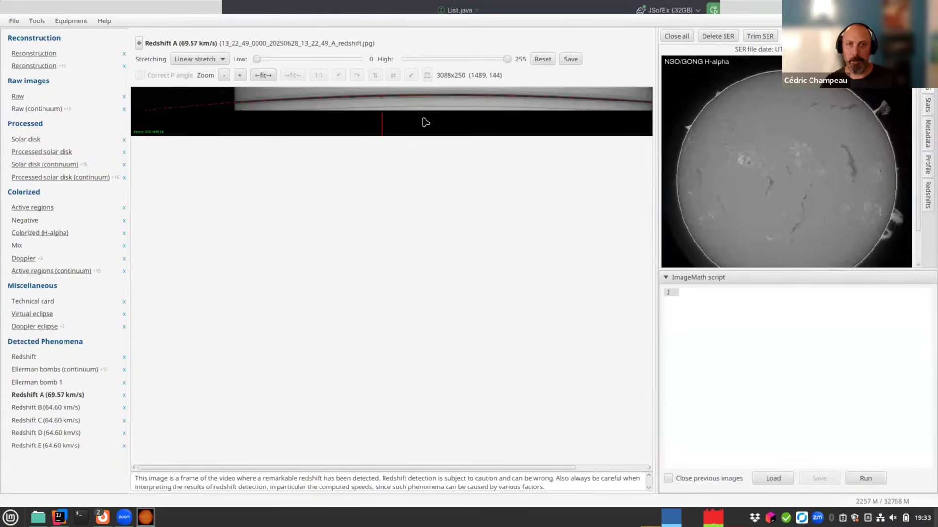
{"action": "scroll", "coordinate": [426, 123], "scroll_direction": "up", "scroll_amount": 5}
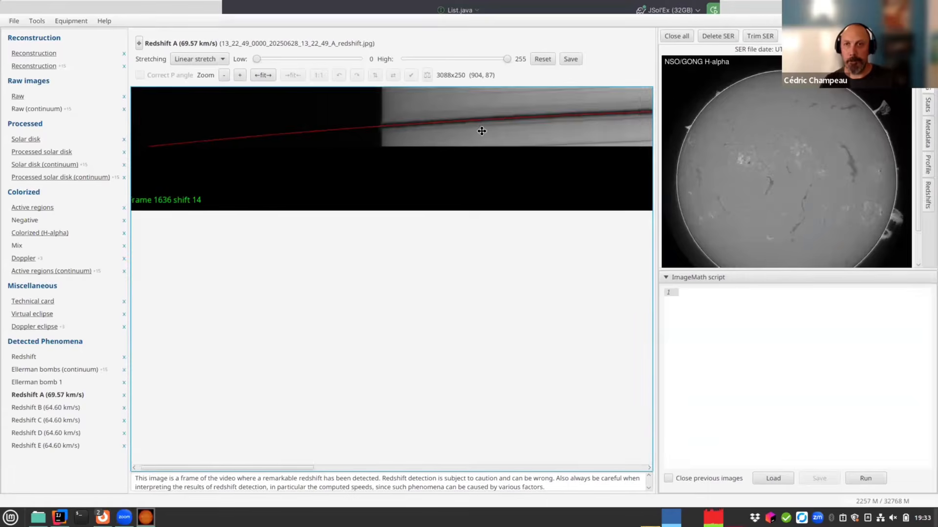
{"action": "left_click_drag", "start_coordinate": [620, 135], "coordinate": [356, 155]}
{"action": "scroll", "coordinate": [502, 146], "scroll_direction": "up", "scroll_amount": 4}
{"action": "left_click_drag", "start_coordinate": [544, 163], "coordinate": [235, 159]}
{"action": "scroll", "coordinate": [440, 141], "scroll_direction": "up", "scroll_amount": 6}
{"action": "left_click_drag", "start_coordinate": [511, 167], "coordinate": [213, 181]}
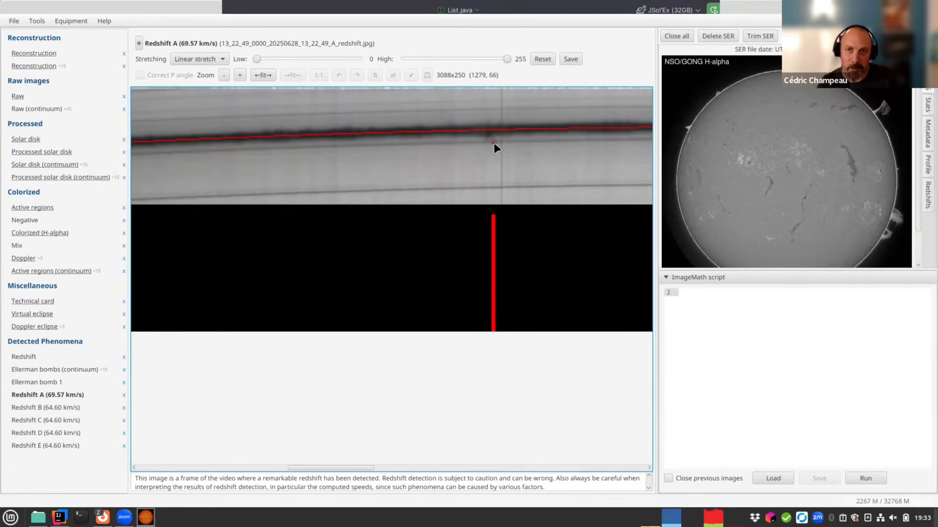
Highlight the full description of the Redshift A image, including the caution about redshift detection and computed speeds
{"action": "double_click", "coordinate": [305, 485]}
{"action": "triple_click", "coordinate": [306, 487]}
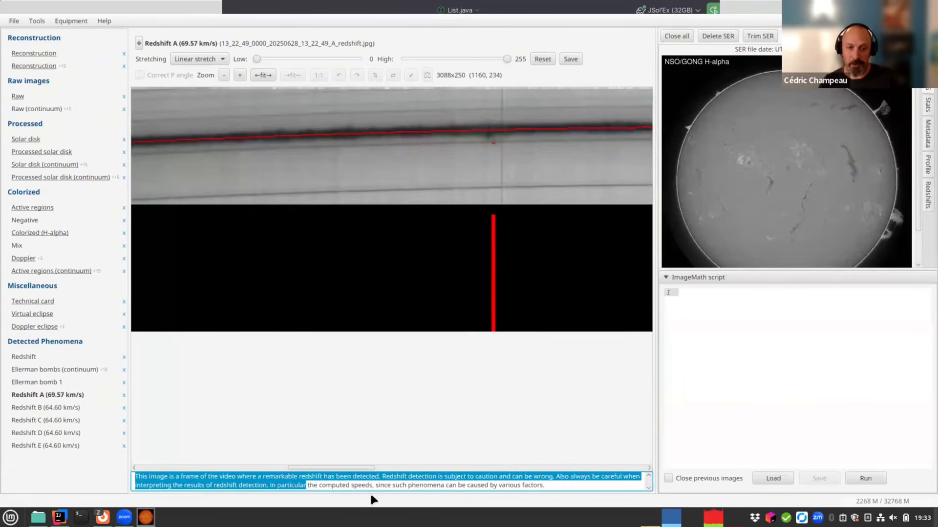
{"action": "triple_click", "coordinate": [378, 480]}
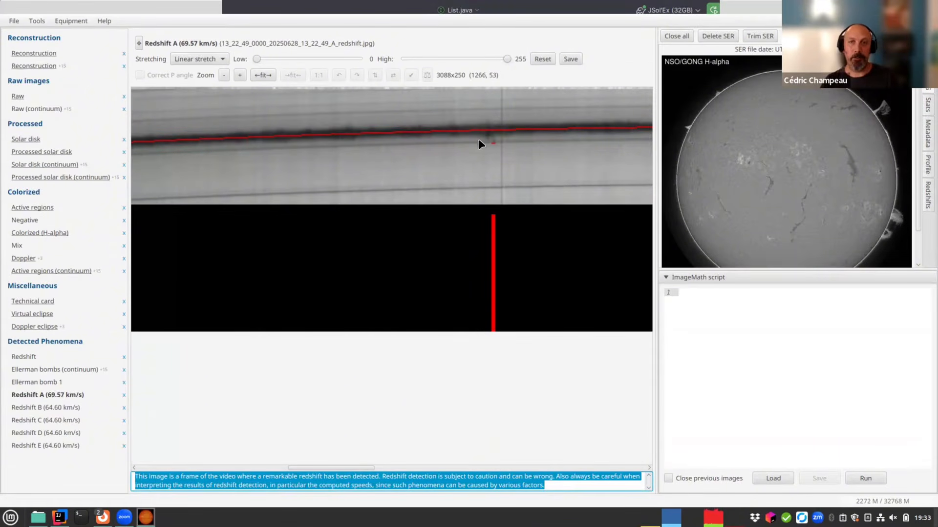
Display the Redshift B image and examine the marked redshift on its spectral line
{"action": "left_click", "coordinate": [60, 408]}
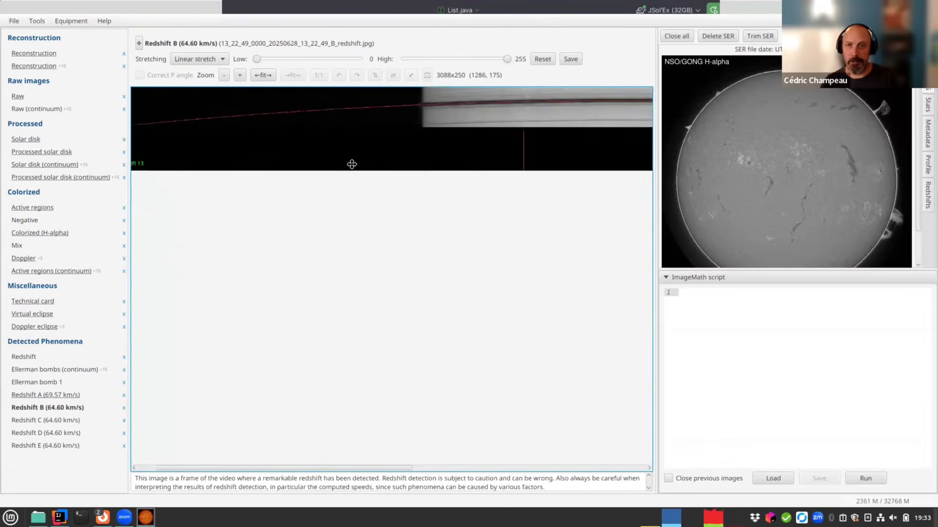
{"action": "scroll", "coordinate": [433, 132], "scroll_direction": "up", "scroll_amount": 2}
{"action": "left_click_drag", "start_coordinate": [550, 144], "coordinate": [404, 148]}
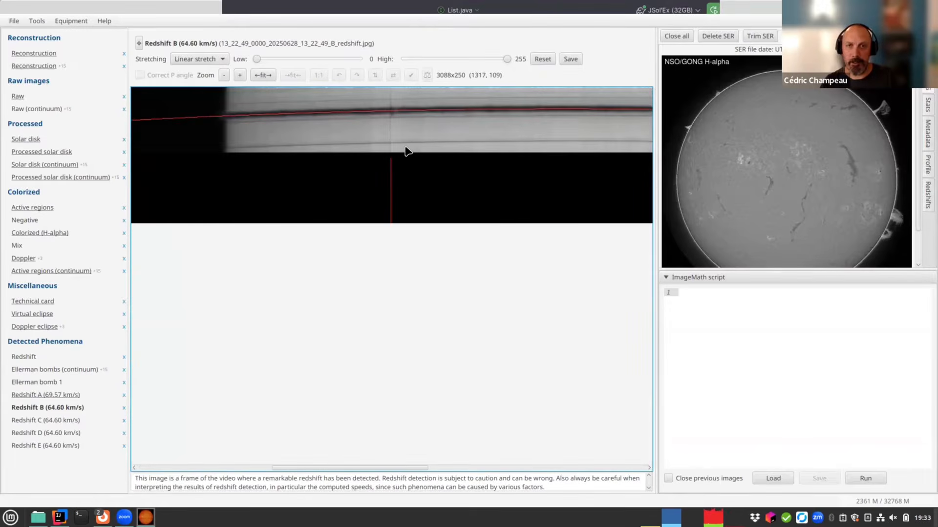
Magnify the spectral line in the Redshift B frame, and display the Redshift overview image to examine marked areas A to E on the disk
{"action": "scroll", "coordinate": [404, 149], "scroll_direction": "up", "scroll_amount": 1}
{"action": "left_click_drag", "start_coordinate": [540, 167], "coordinate": [387, 182]}
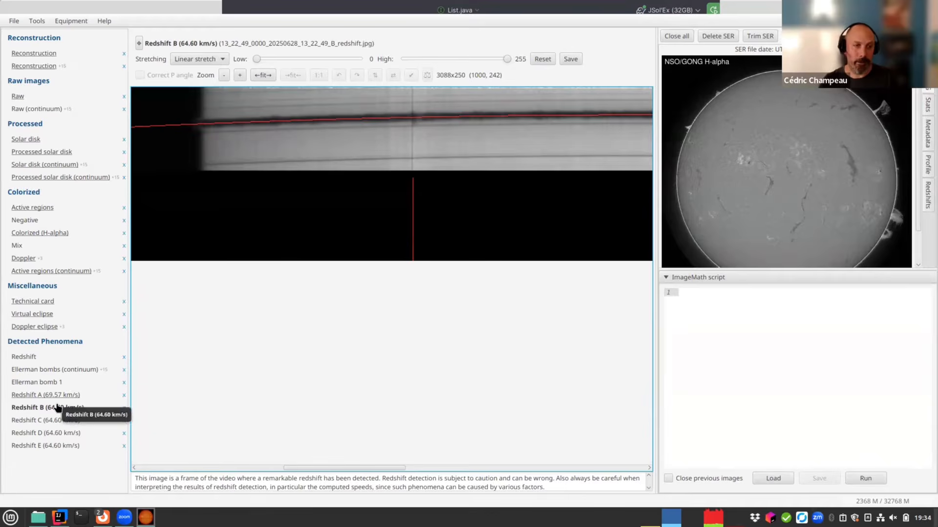
{"action": "left_click", "coordinate": [64, 358]}
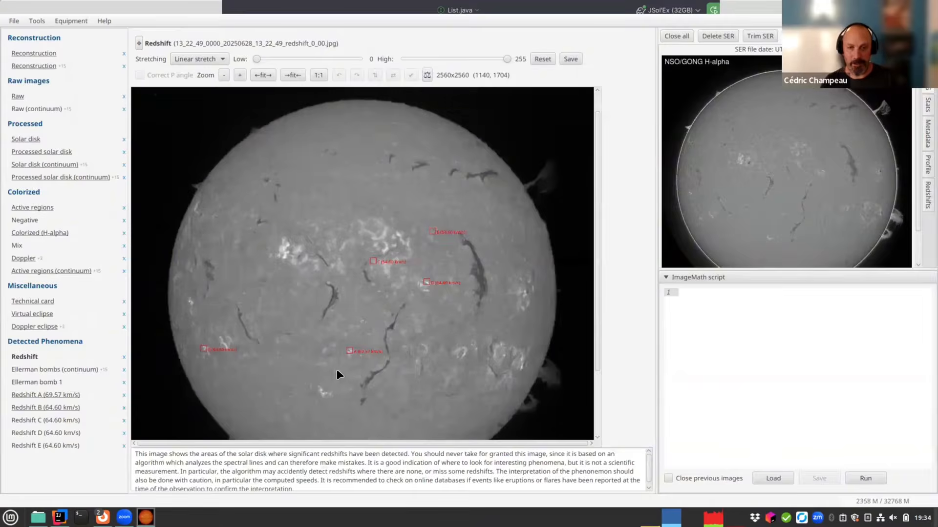
{"action": "scroll", "coordinate": [341, 367], "scroll_direction": "up", "scroll_amount": 4}
{"action": "left_click_drag", "start_coordinate": [373, 267], "coordinate": [379, 90]}
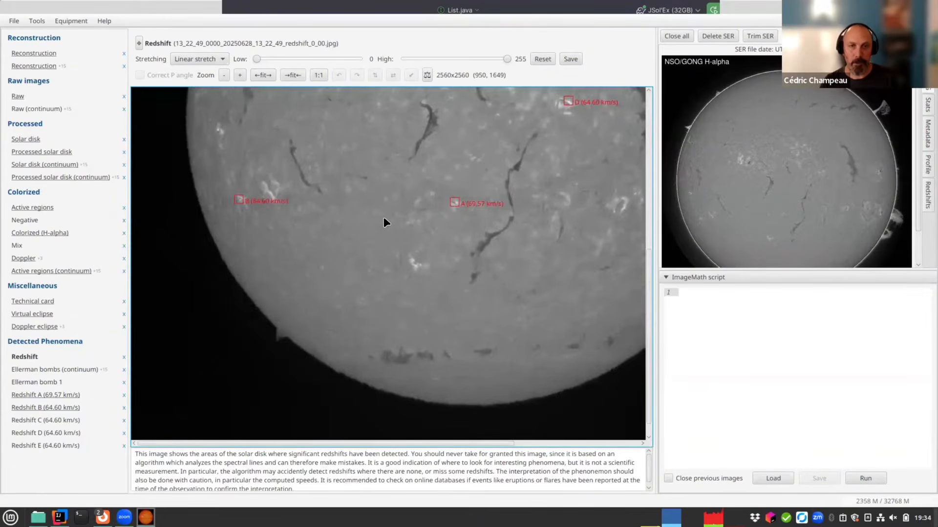
{"action": "scroll", "coordinate": [383, 218], "scroll_direction": "up", "scroll_amount": 3}
{"action": "left_click_drag", "start_coordinate": [523, 306], "coordinate": [285, 268]}
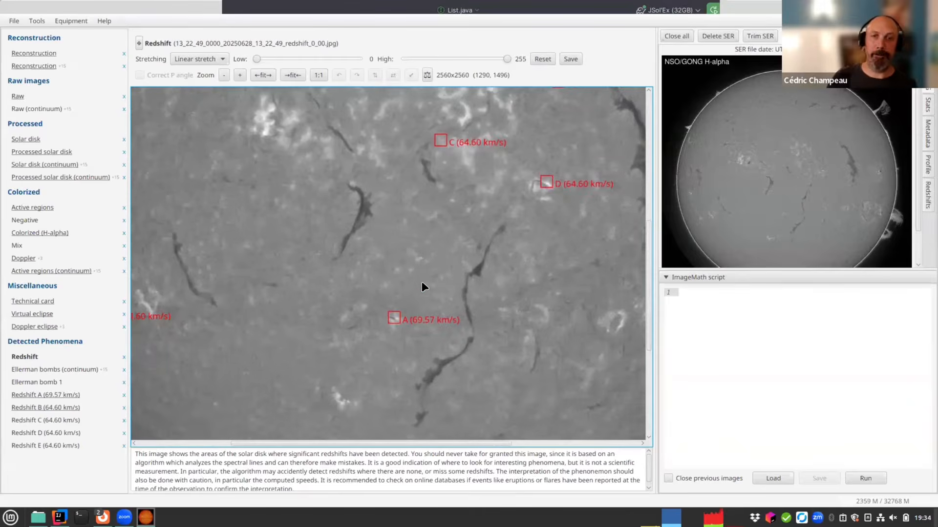
{"action": "left_click_drag", "start_coordinate": [482, 286], "coordinate": [389, 328]}
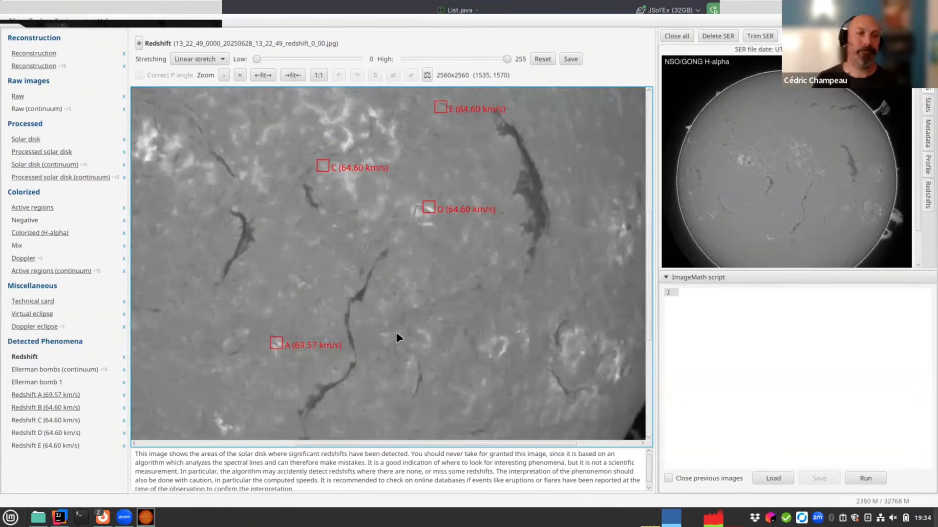
{"action": "left_click_drag", "start_coordinate": [379, 258], "coordinate": [482, 253]}
{"action": "scroll", "coordinate": [459, 256], "scroll_direction": "down", "scroll_amount": 2}
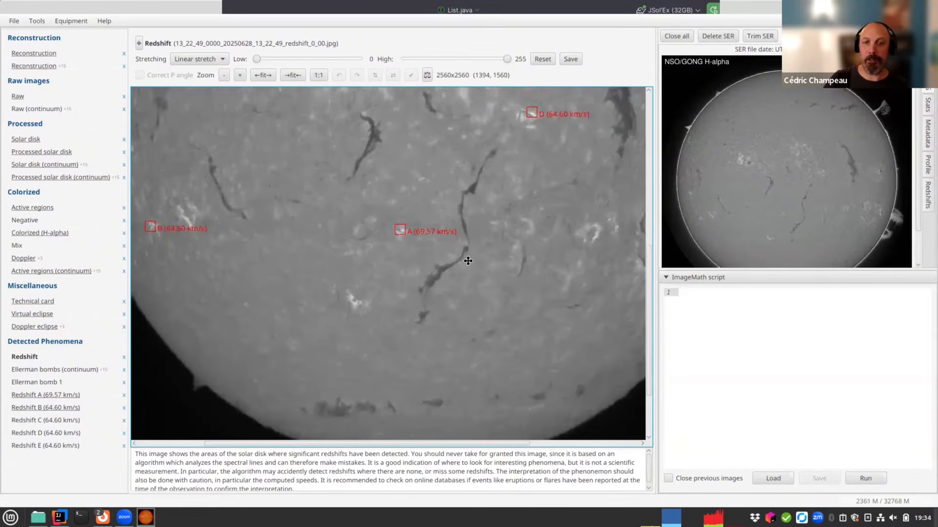
{"action": "scroll", "coordinate": [469, 287], "scroll_direction": "up", "scroll_amount": 1}
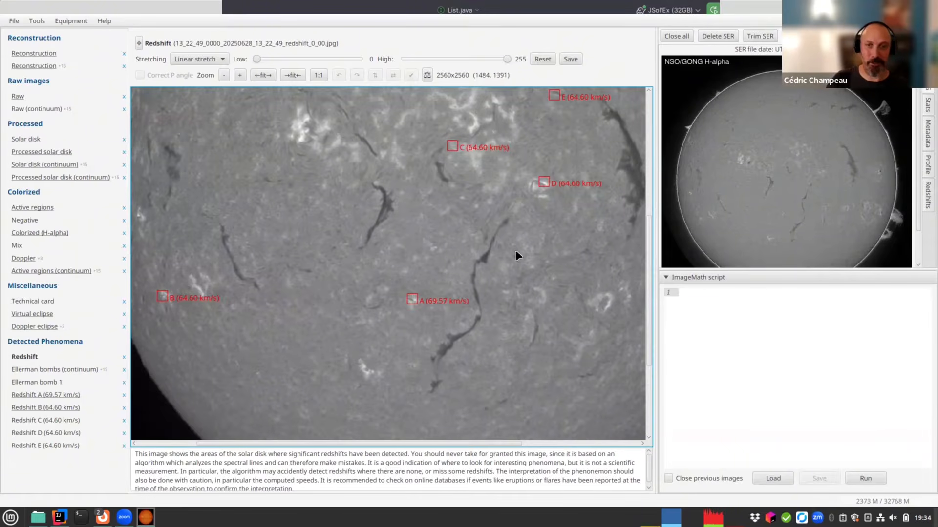
Display the Ellerman bomb 1 frame and magnify the spectral line around the red detection box
{"action": "left_click", "coordinate": [44, 385]}
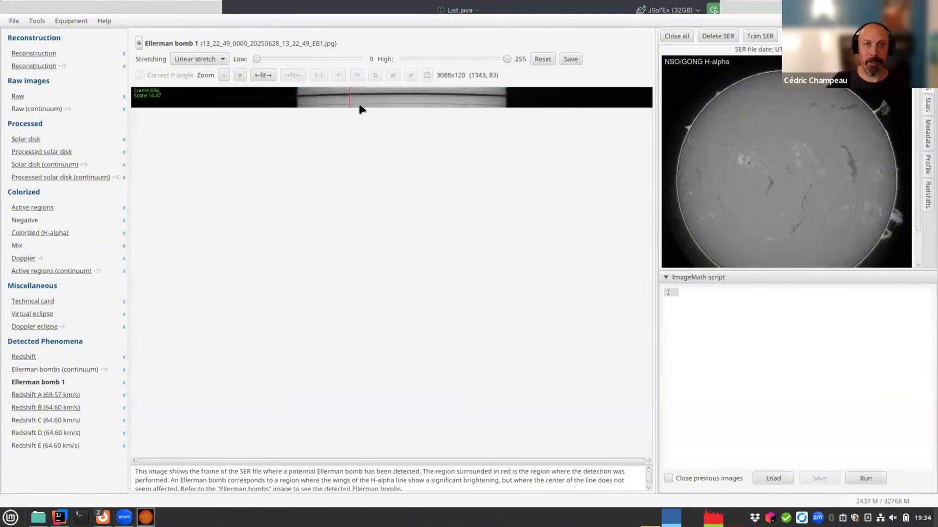
{"action": "scroll", "coordinate": [435, 102], "scroll_direction": "up", "scroll_amount": 5}
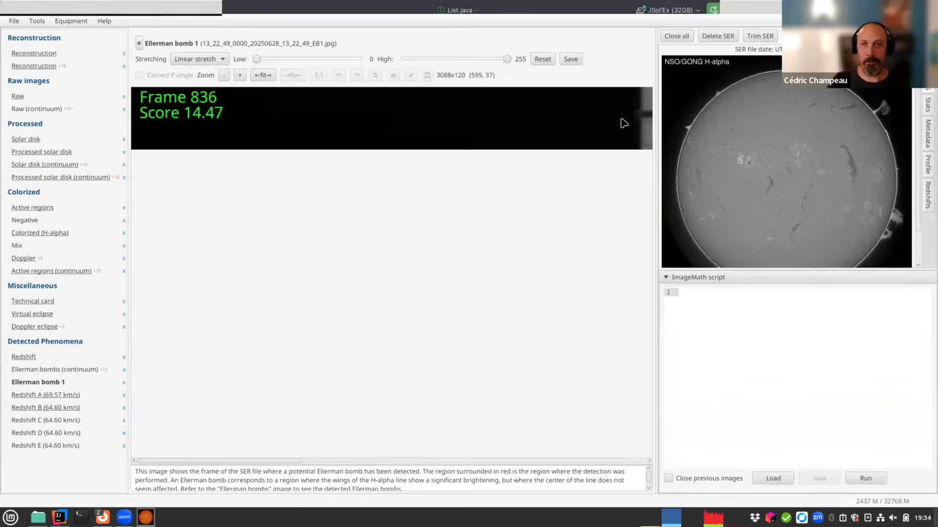
{"action": "left_click_drag", "start_coordinate": [373, 128], "coordinate": [249, 141]}
{"action": "scroll", "coordinate": [509, 130], "scroll_direction": "up", "scroll_amount": 4}
{"action": "left_click_drag", "start_coordinate": [561, 161], "coordinate": [64, 169]}
{"action": "scroll", "coordinate": [518, 138], "scroll_direction": "up", "scroll_amount": 3}
{"action": "left_click_drag", "start_coordinate": [576, 146], "coordinate": [452, 149]}
{"action": "scroll", "coordinate": [454, 155], "scroll_direction": "up", "scroll_amount": 2}
{"action": "left_click_drag", "start_coordinate": [561, 157], "coordinate": [245, 176]}
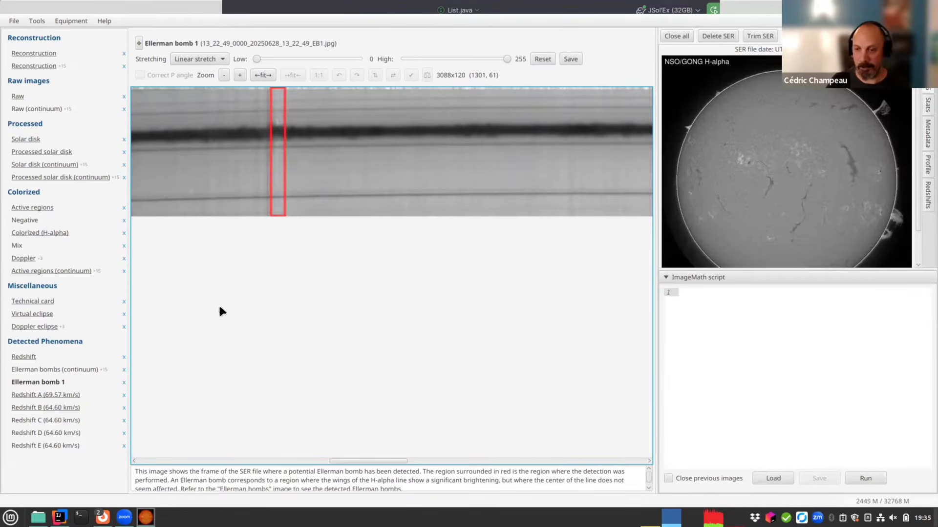
Display the Ellerman bombs (continuum) image and magnify the area around the EB 1 marker near the solar limb
{"action": "left_click", "coordinate": [71, 370]}
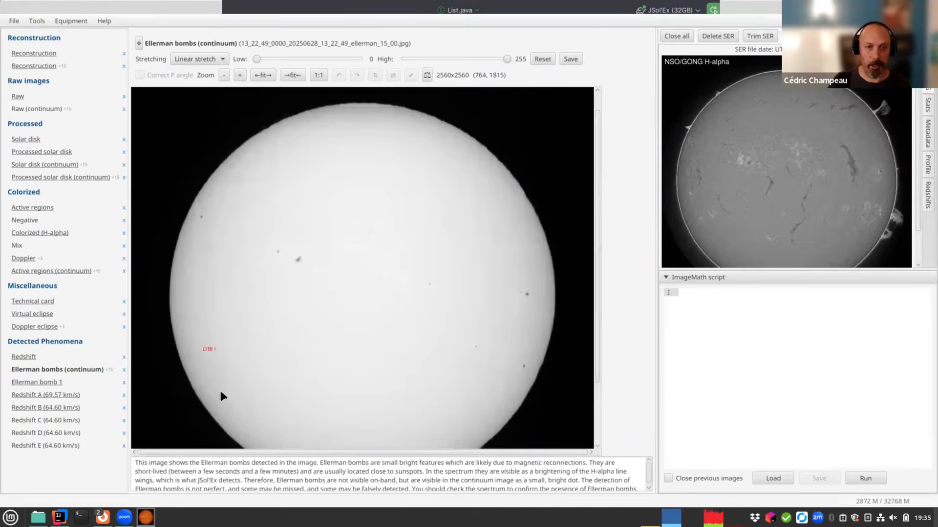
{"action": "scroll", "coordinate": [301, 400], "scroll_direction": "up", "scroll_amount": 4}
{"action": "left_click_drag", "start_coordinate": [302, 398], "coordinate": [357, 110]}
{"action": "scroll", "coordinate": [203, 326], "scroll_direction": "up", "scroll_amount": 4}
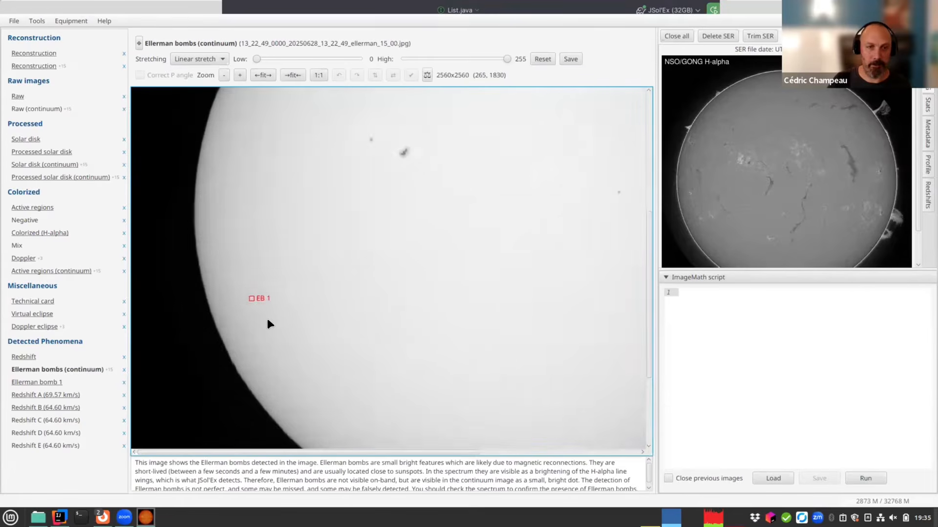
{"action": "left_click_drag", "start_coordinate": [318, 358], "coordinate": [324, 121]}
{"action": "scroll", "coordinate": [282, 341], "scroll_direction": "up", "scroll_amount": 3}
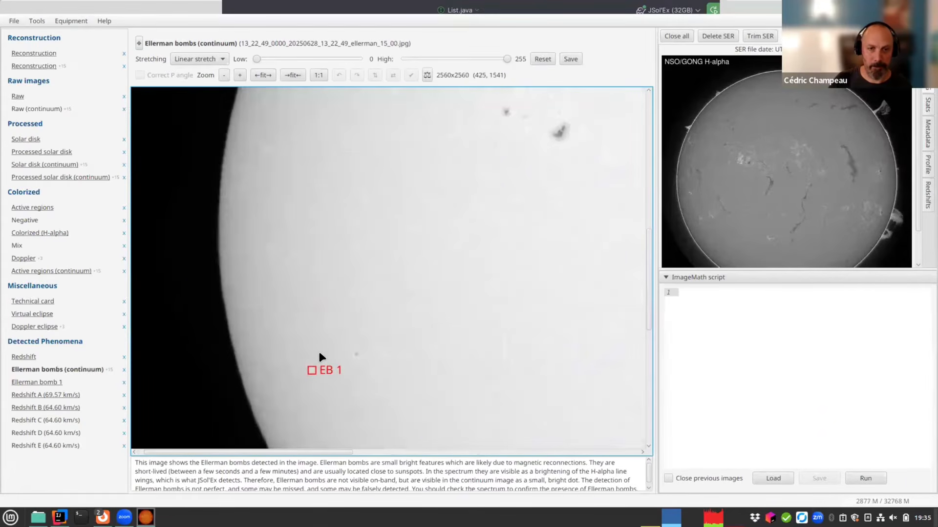
{"action": "left_click_drag", "start_coordinate": [372, 364], "coordinate": [379, 266]}
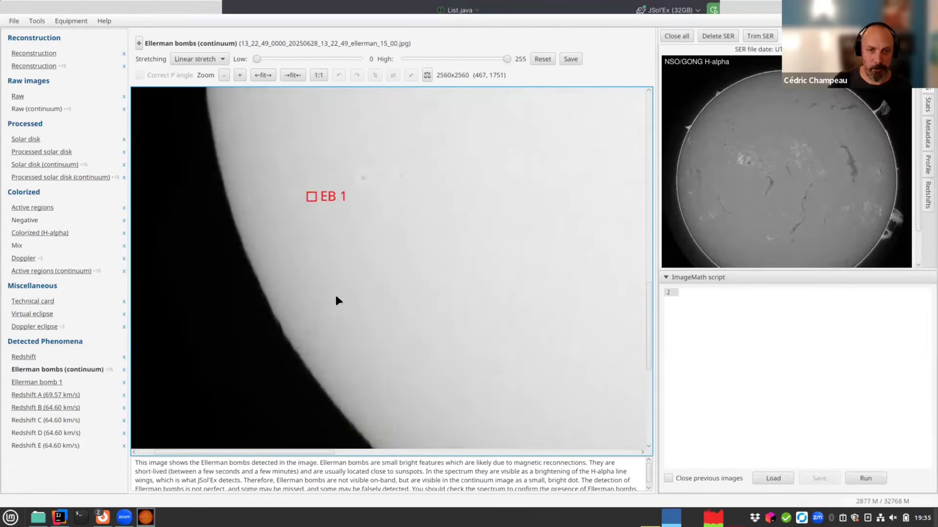
{"action": "scroll", "coordinate": [336, 297], "scroll_direction": "up", "scroll_amount": 4}
{"action": "left_click_drag", "start_coordinate": [408, 403], "coordinate": [370, 236]}
{"action": "scroll", "coordinate": [370, 236], "scroll_direction": "up", "scroll_amount": 3}
{"action": "mouse_move", "coordinate": [408, 352]}
{"action": "left_mouse_down"}
{"action": "mouse_move", "coordinate": [408, 308]}
{"action": "mouse_move", "coordinate": [307, 234]}
{"action": "left_mouse_up"}
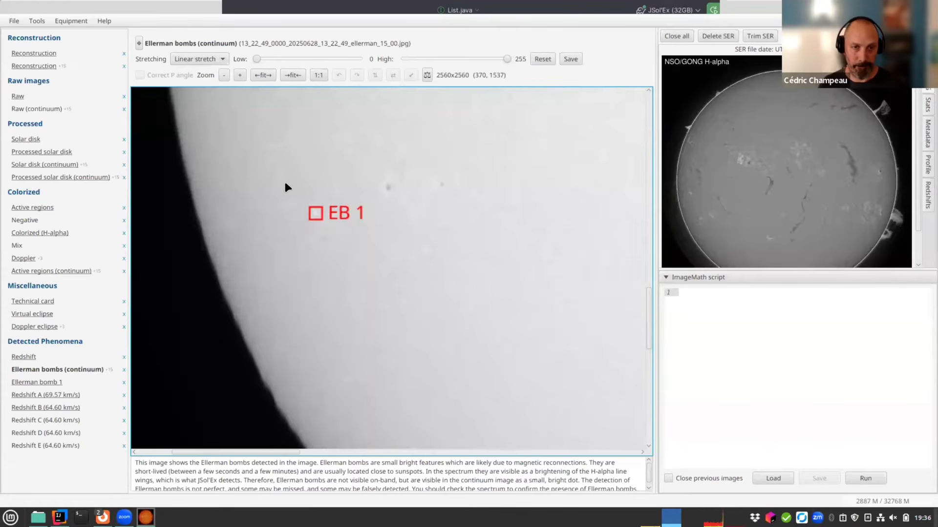
Select the area around the EB 1 marker for a custom animation or panel and set its width and height to 256
{"action": "mouse_move", "coordinate": [285, 183]}
{"action": "left_mouse_down"}
{"action": "mouse_move", "coordinate": [347, 237]}
{"action": "mouse_move", "coordinate": [347, 252]}
{"action": "mouse_move", "coordinate": [342, 244]}
{"action": "left_mouse_up"}
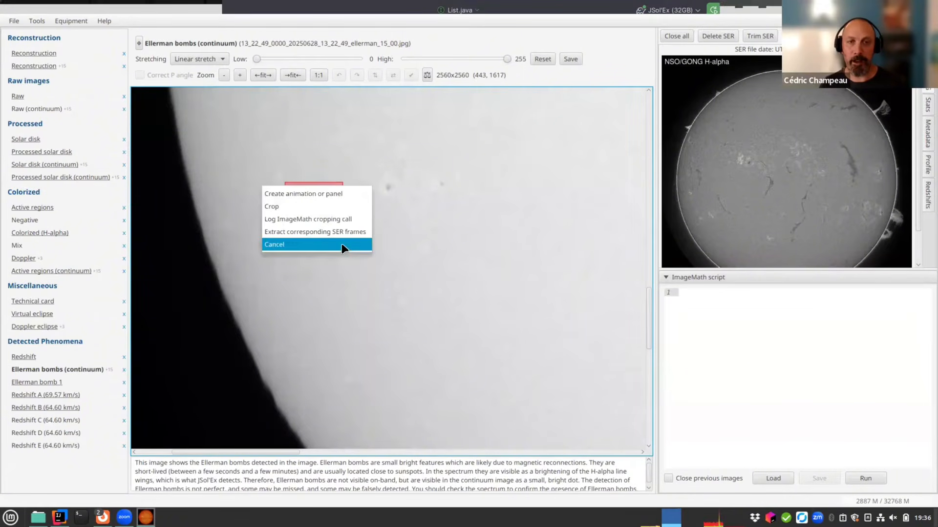
{"action": "left_click", "coordinate": [291, 195]}
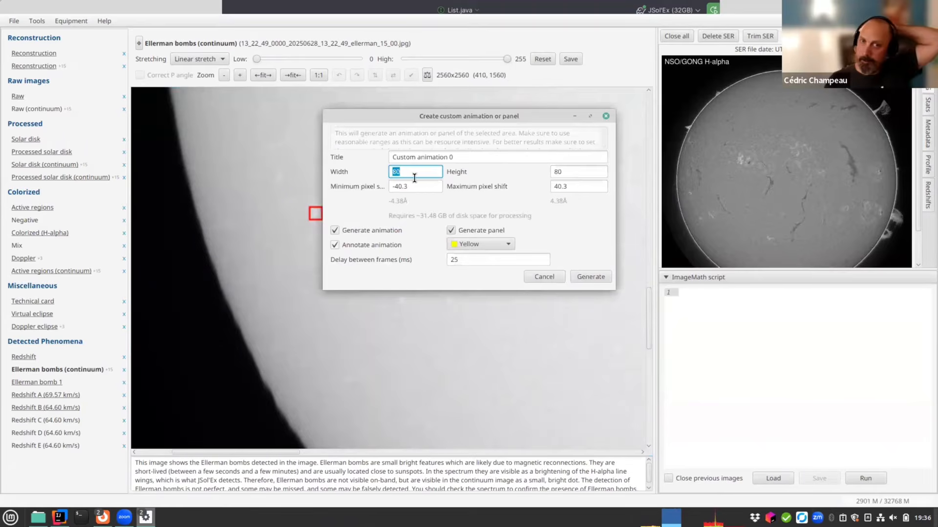
{"action": "type", "text": "256"}
{"action": "key", "text": "Tab"}
{"action": "type", "text": "256"}
{"action": "key", "text": "Tab"}
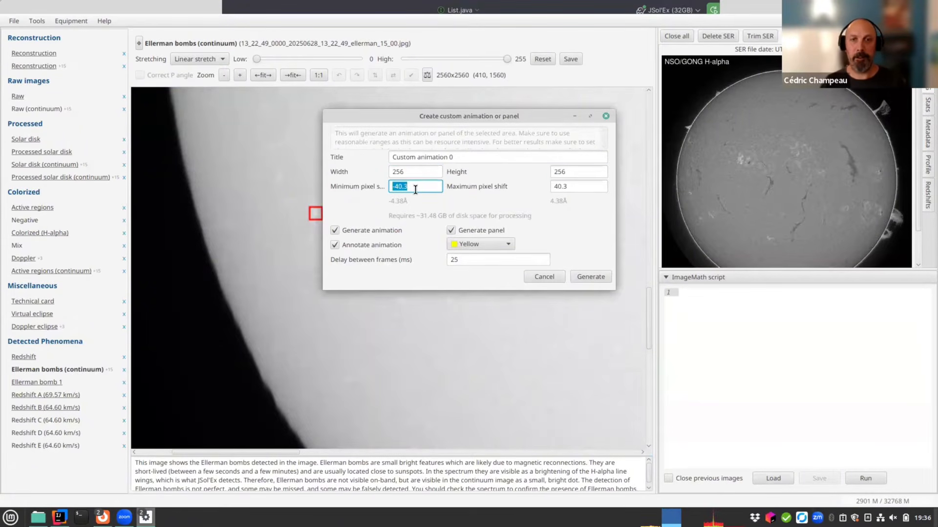
Set the pixel shift range from -20 to 20 and generate the annotated custom animation and panel
{"action": "left_click", "coordinate": [413, 183]}
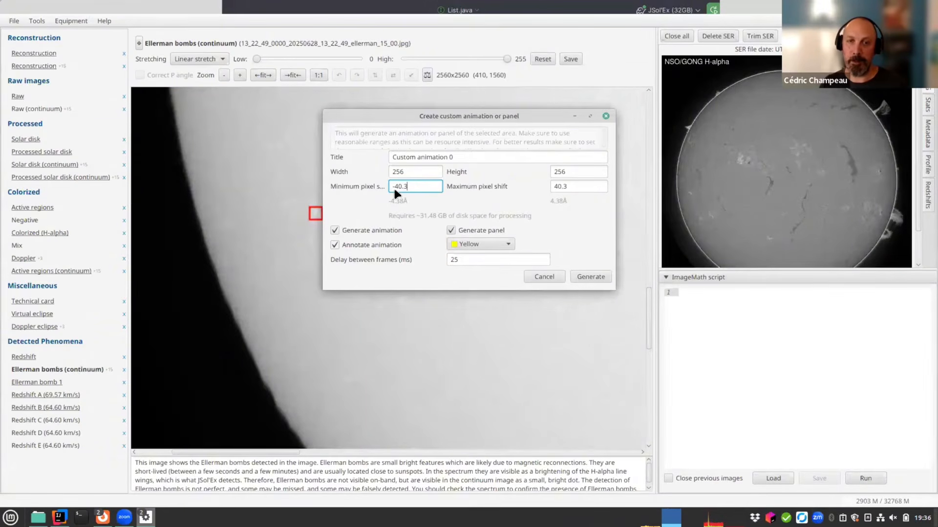
{"action": "double_click", "coordinate": [411, 186]}
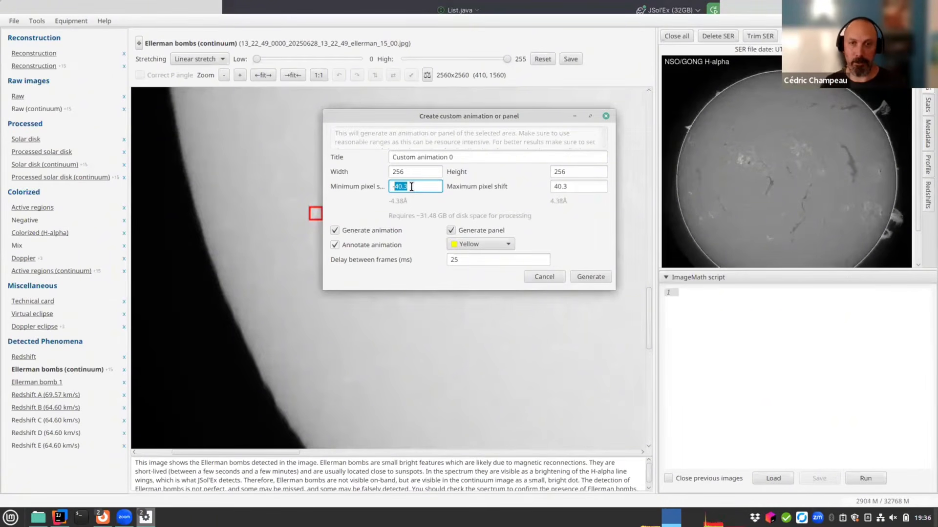
{"action": "type", "text": "20"}
{"action": "key", "text": "Tab"}
{"action": "type", "text": "20"}
{"action": "key", "text": "Tab"}
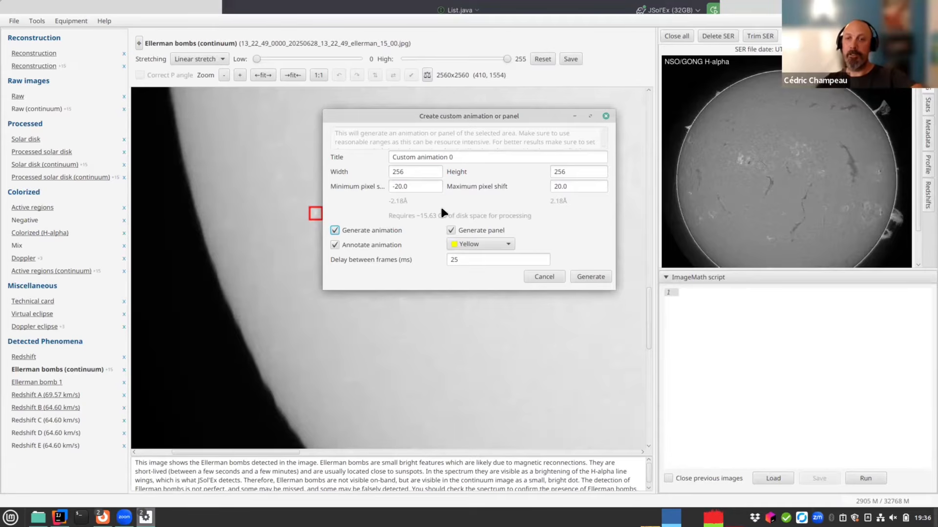
{"action": "left_click", "coordinate": [575, 282]}
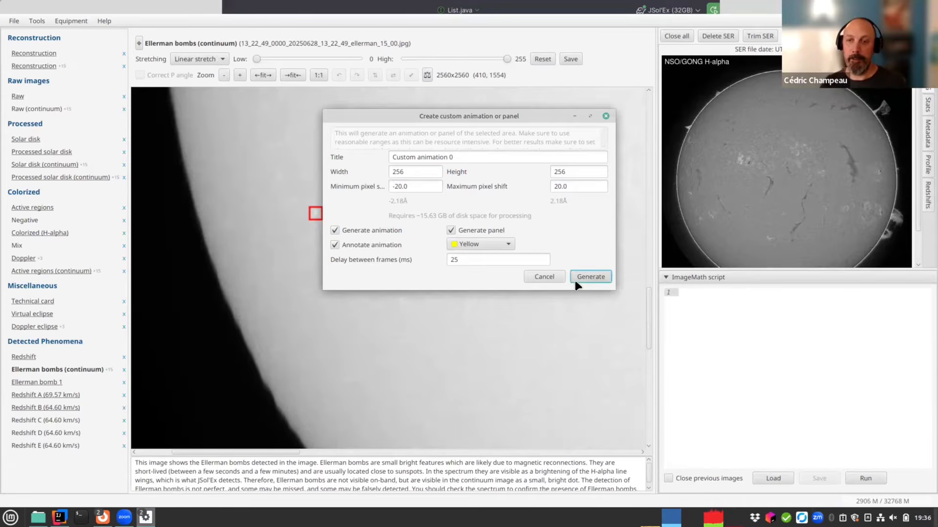
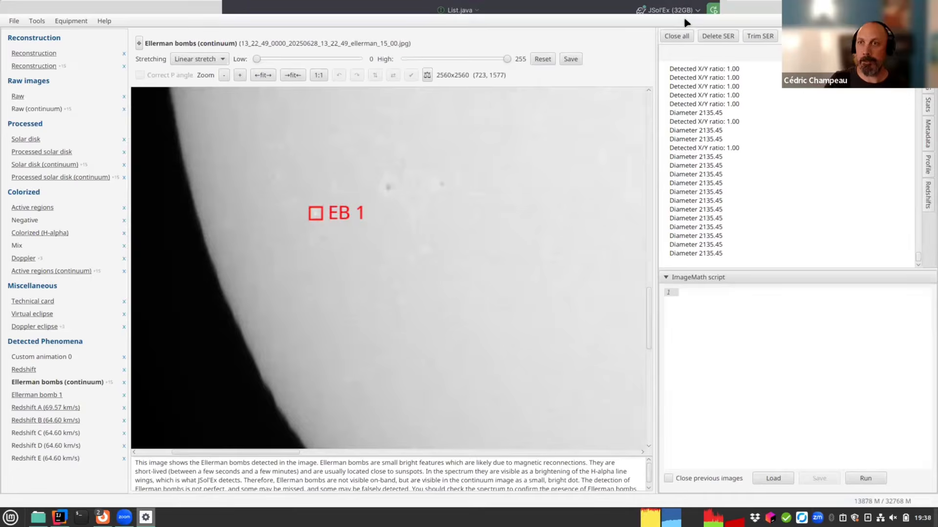
{"action": "left_click", "coordinate": [704, 50]}
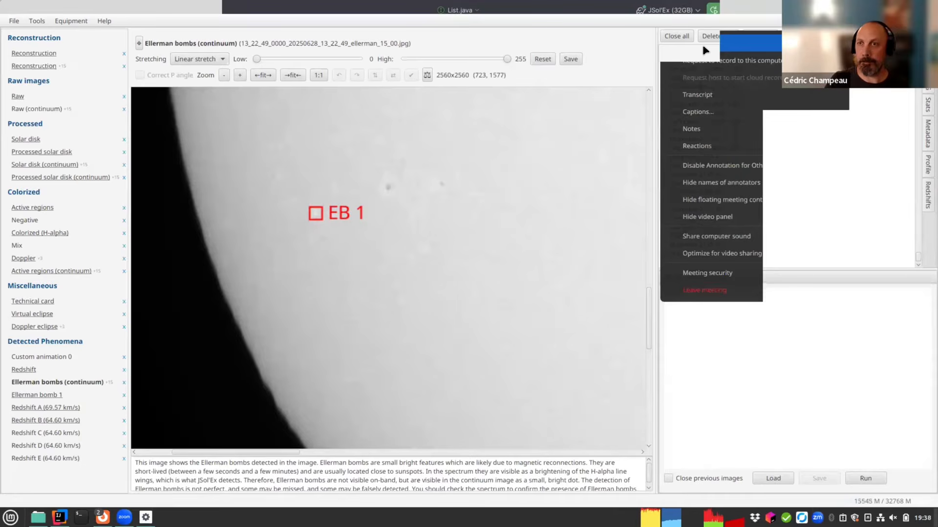
{"action": "left_click", "coordinate": [621, 66]}
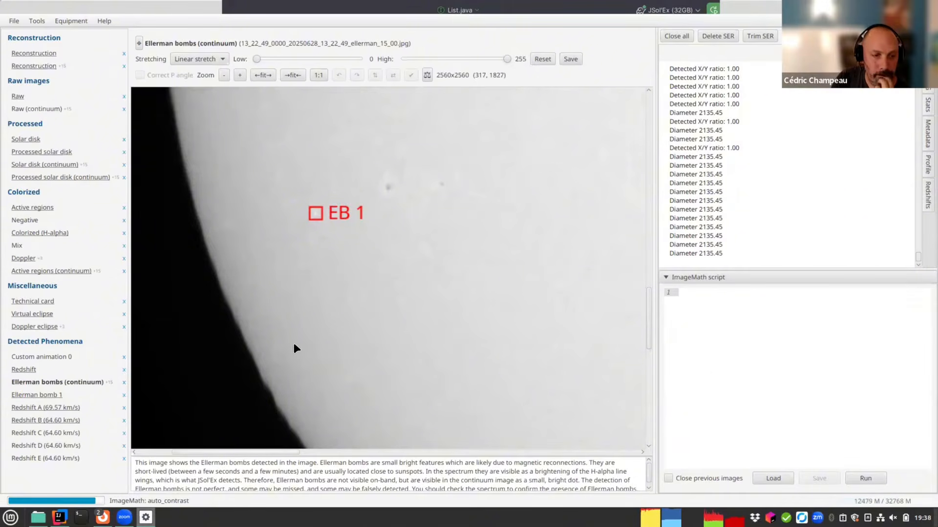
Display the Custom animation 0 panel under Detected Phenomena and examine its tiles across the wavelength shifts
{"action": "left_click", "coordinate": [57, 359]}
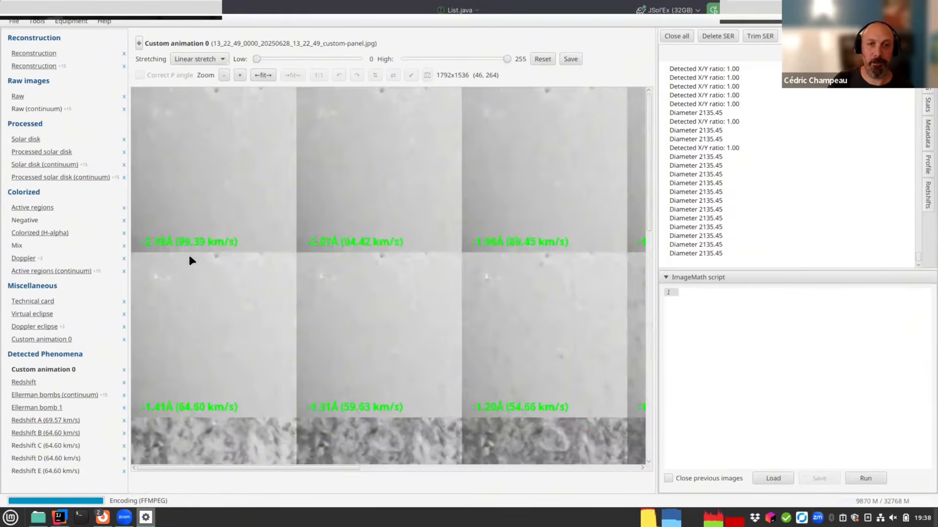
{"action": "left_click_drag", "start_coordinate": [307, 260], "coordinate": [205, 241]}
{"action": "left_click_drag", "start_coordinate": [375, 205], "coordinate": [255, 205]}
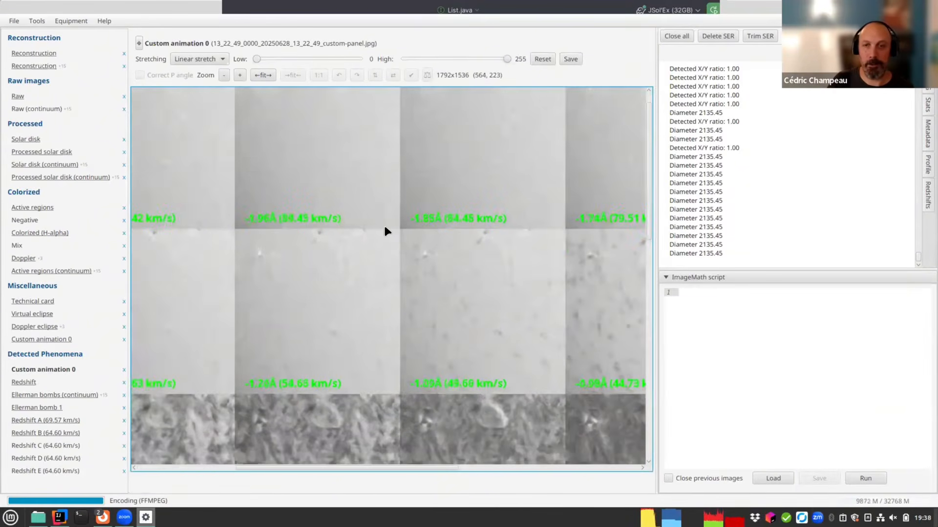
{"action": "left_click_drag", "start_coordinate": [544, 329], "coordinate": [330, 249]}
{"action": "left_click_drag", "start_coordinate": [531, 278], "coordinate": [329, 155]}
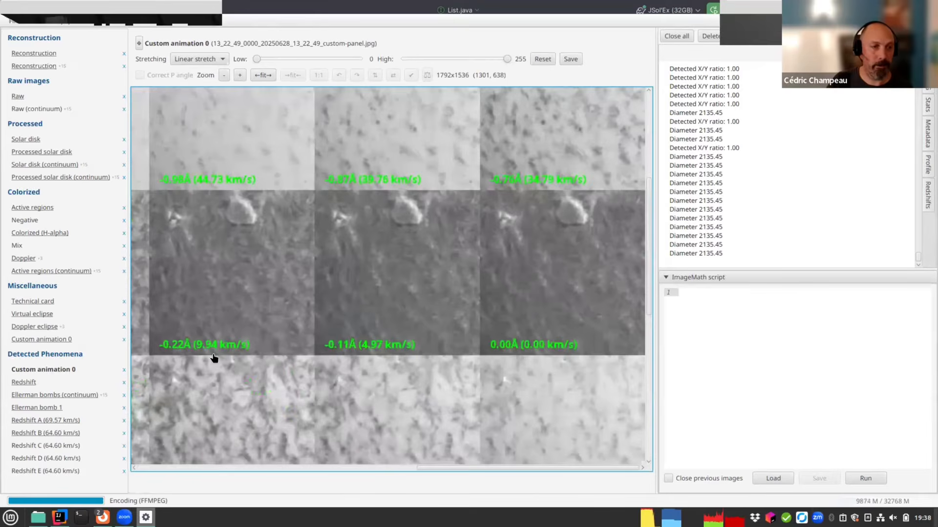
Display the Custom animation 0 video under Miscellaneous, play it, and stop the playback
{"action": "left_click", "coordinate": [57, 343]}
{"action": "left_click", "coordinate": [144, 489]}
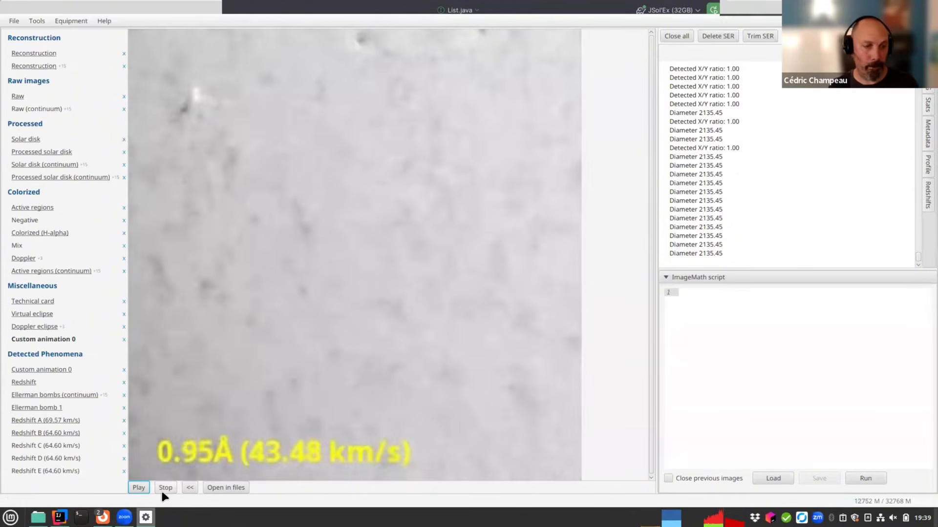
{"action": "left_click", "coordinate": [163, 492]}
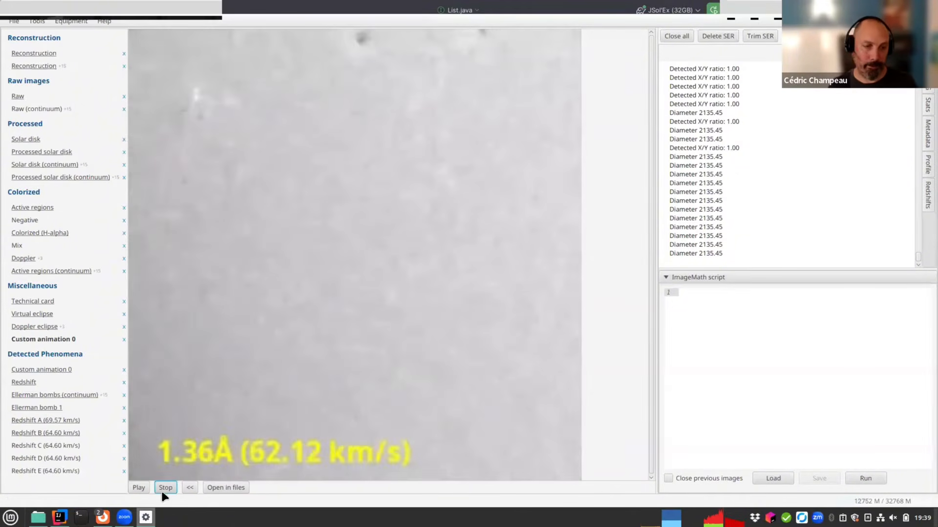
Re-examine the boxed detection in the Ellerman bomb 1 frame and display the Ellerman bombs (continuum) image for comparison
{"action": "left_click", "coordinate": [40, 407]}
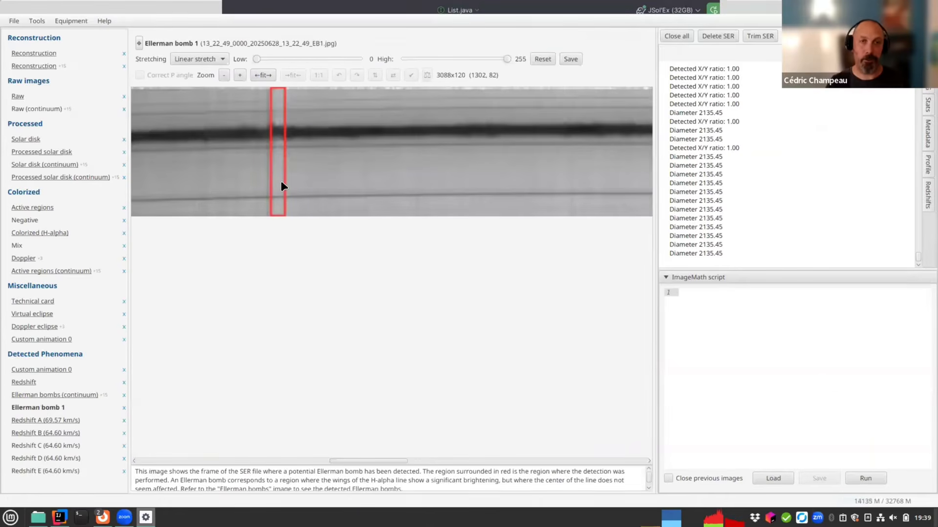
{"action": "scroll", "coordinate": [286, 187], "scroll_direction": "up", "scroll_amount": 1}
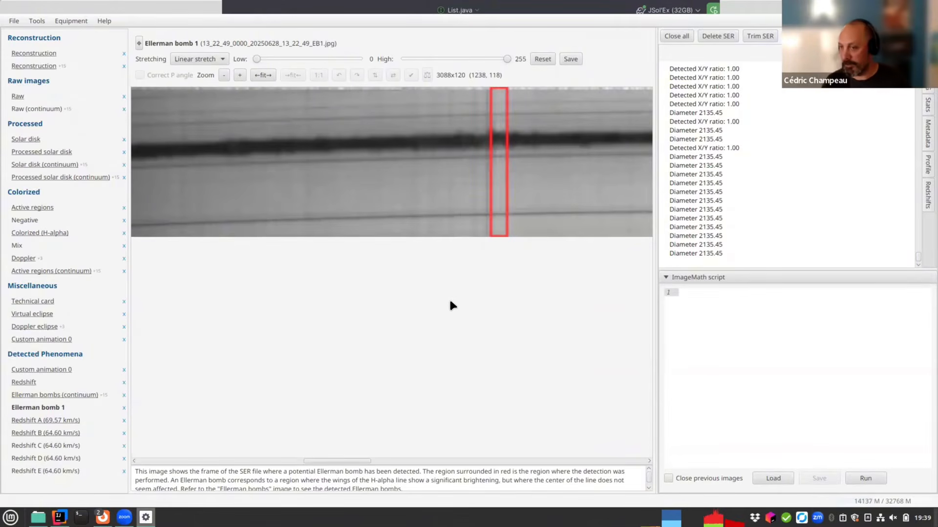
{"action": "left_click", "coordinate": [41, 396]}
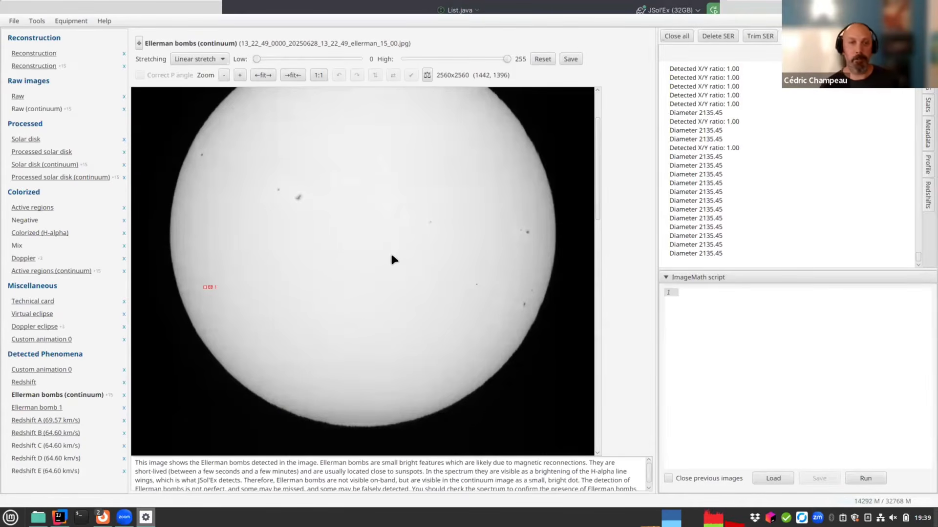
Return to the Ellerman bomb 1 frame and show its pixel value histogram
{"action": "left_click", "coordinate": [36, 410]}
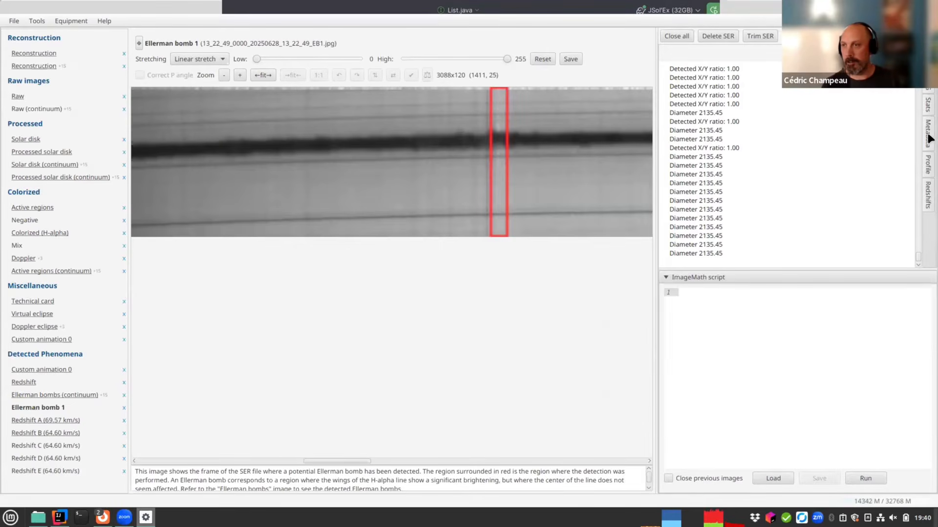
{"action": "left_click", "coordinate": [927, 105]}
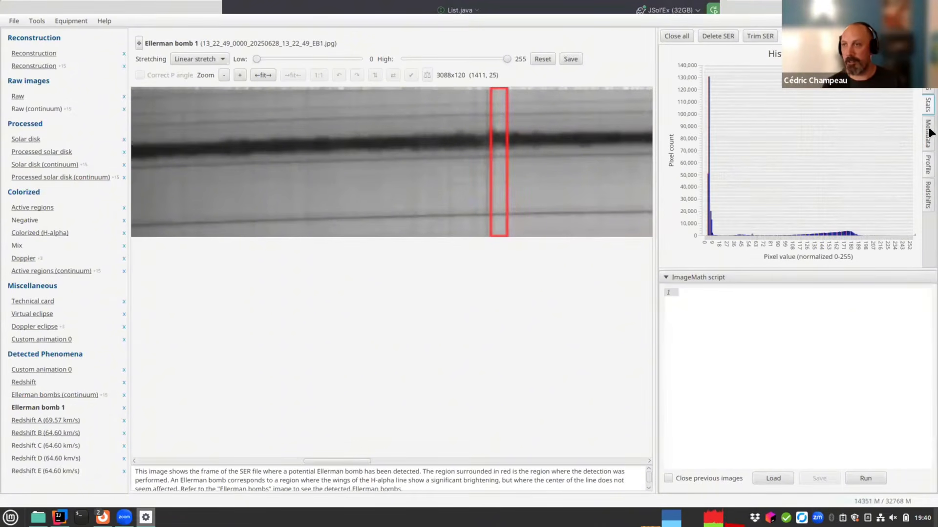
Show the spectral line profile and compare it at several points picked on the continuum reconstruction, including the bright spot in frame 756
{"action": "left_click", "coordinate": [928, 165]}
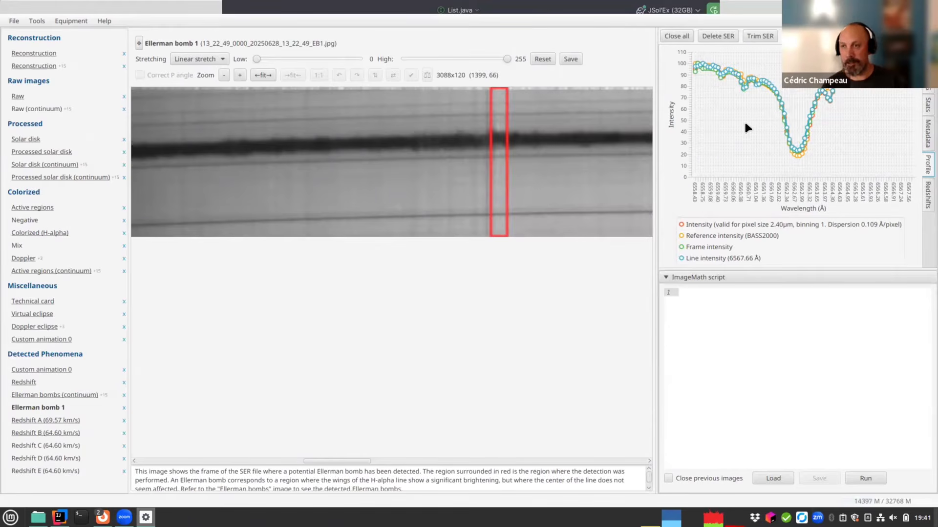
{"action": "left_click", "coordinate": [500, 119]}
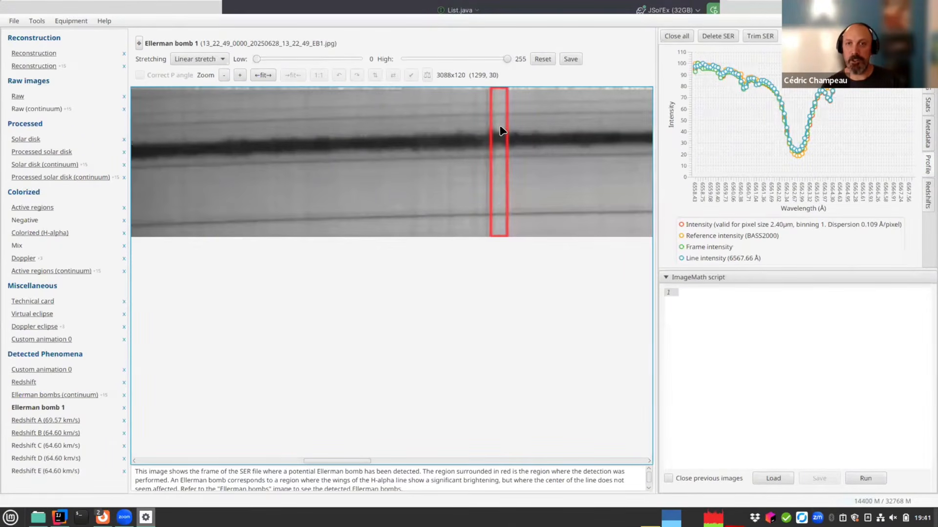
{"action": "left_click", "coordinate": [37, 67]}
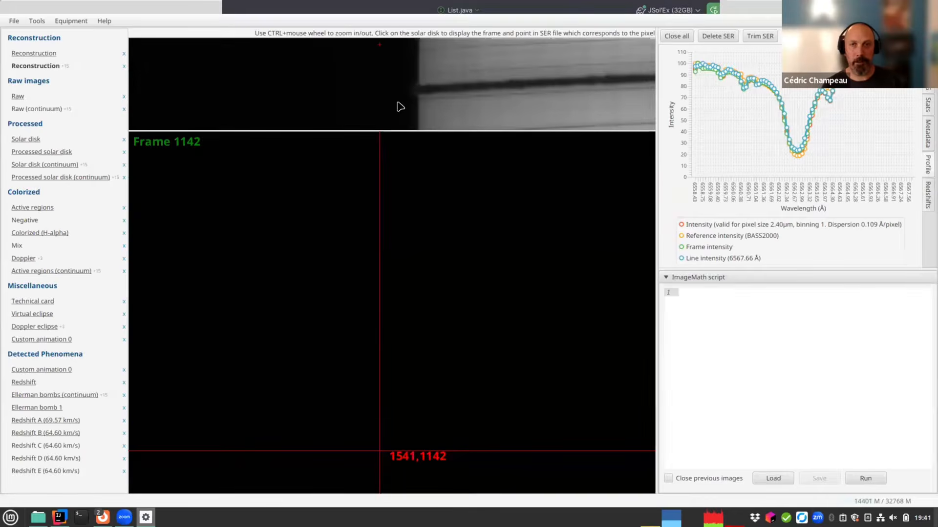
{"action": "left_click_drag", "start_coordinate": [531, 296], "coordinate": [337, 283]}
{"action": "left_click_drag", "start_coordinate": [510, 371], "coordinate": [383, 235]}
{"action": "left_click", "coordinate": [534, 348]}
{"action": "left_click", "coordinate": [529, 423]}
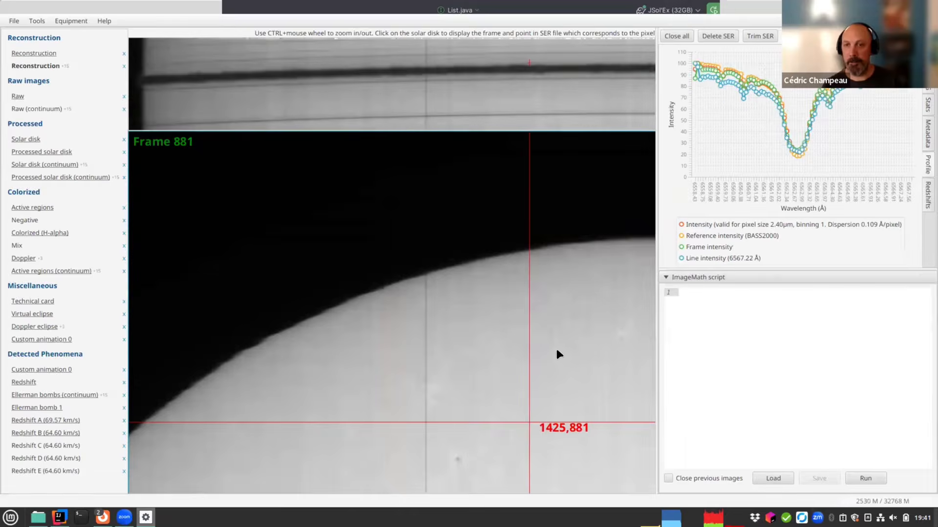
{"action": "left_click", "coordinate": [554, 350]}
{"action": "left_click", "coordinate": [588, 430]}
{"action": "left_click", "coordinate": [623, 394]}
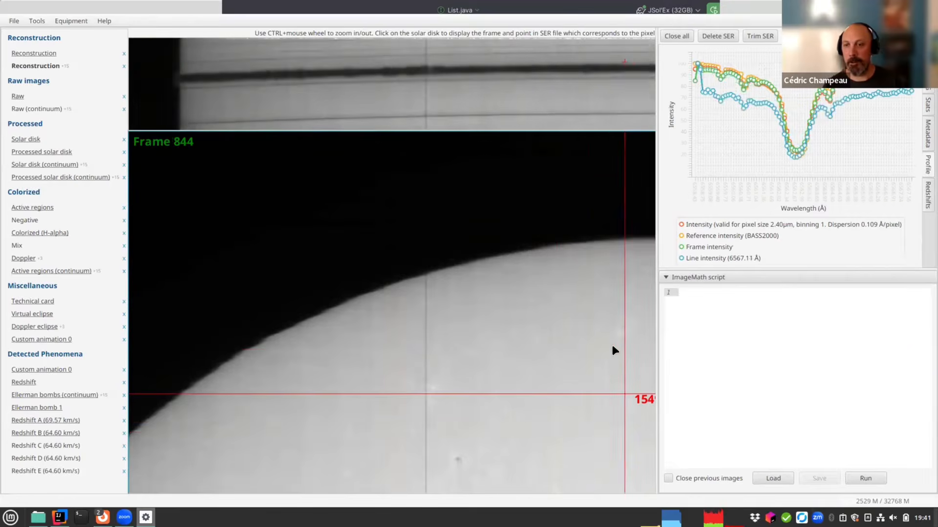
{"action": "left_click", "coordinate": [623, 326]}
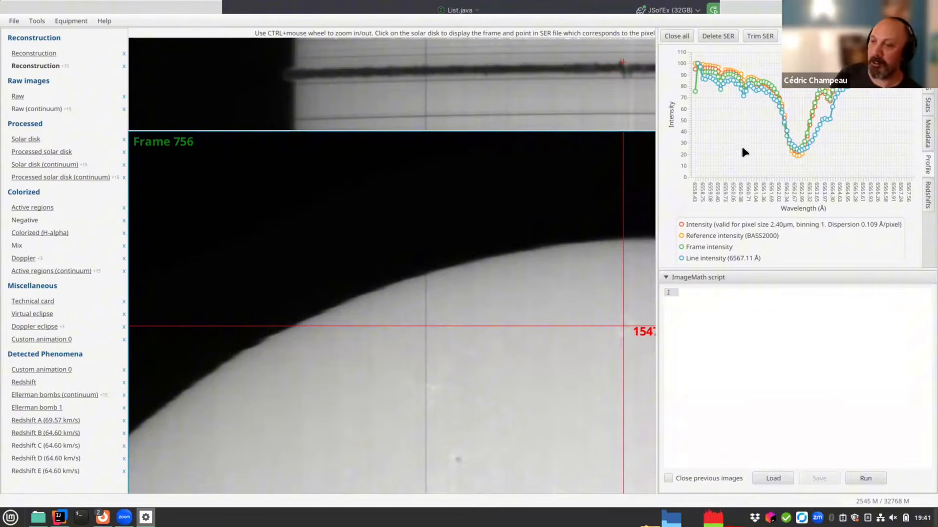
Open the line profile chart in a separate window, maximize it to examine the curves, and close the window
{"action": "right_click", "coordinate": [713, 129]}
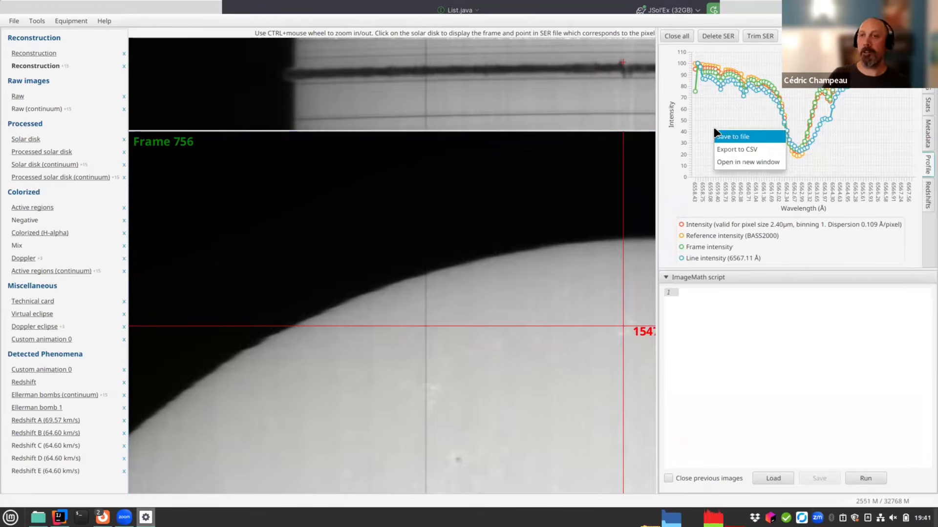
{"action": "left_click", "coordinate": [732, 168]}
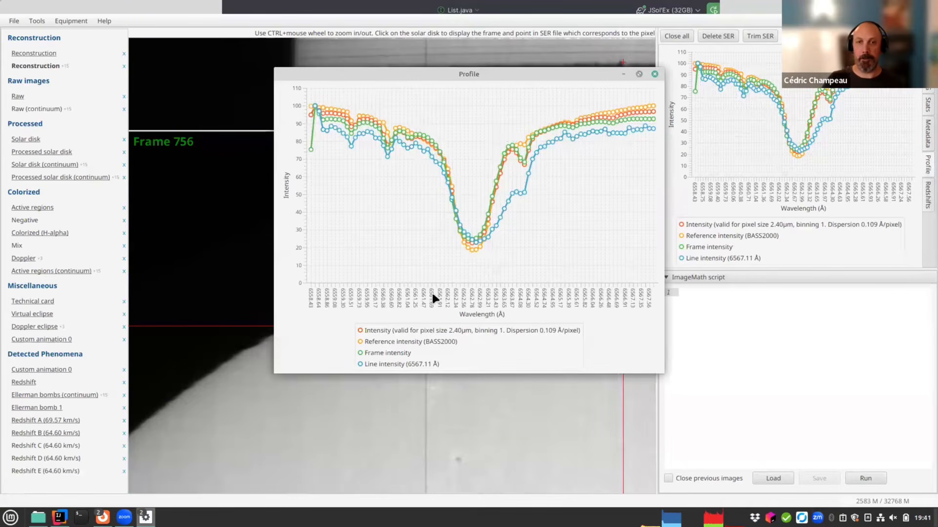
{"action": "left_click", "coordinate": [639, 74]}
{"action": "right_click", "coordinate": [322, 326]}
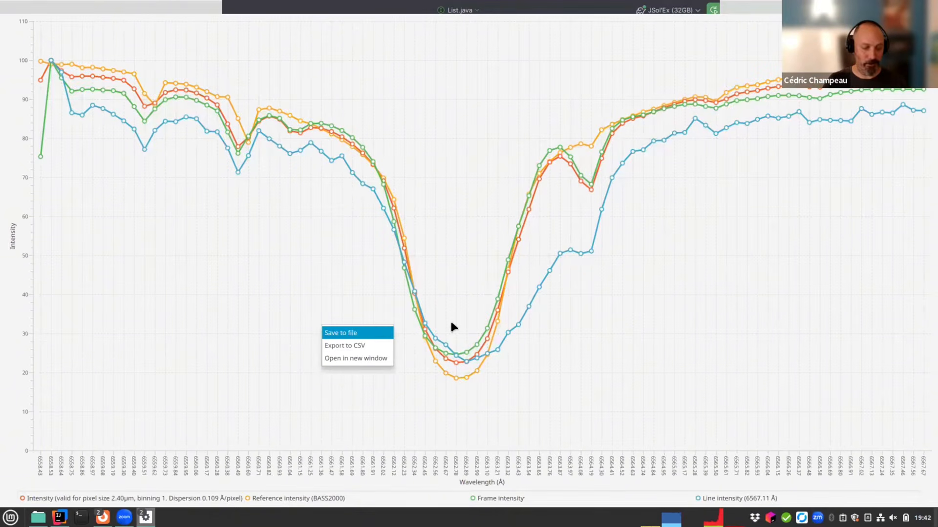
{"action": "left_click", "coordinate": [503, 324]}
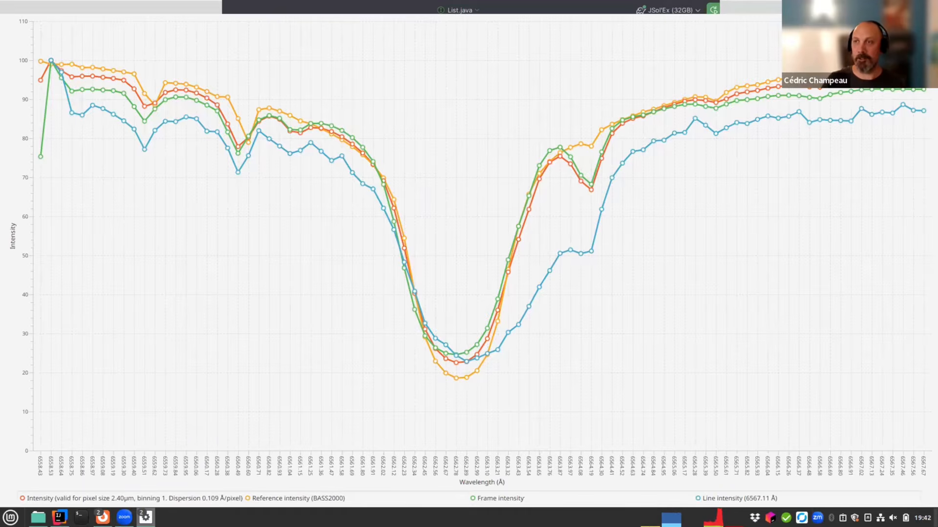
{"action": "left_click", "coordinate": [930, 7]}
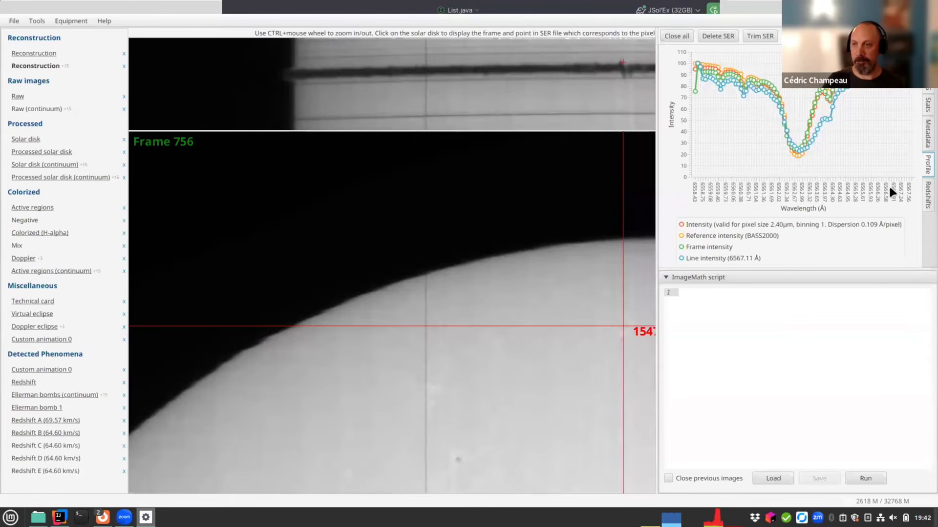
Show the redshift animation settings, display the Processed solar disk, and look at the actions offered for a selected region without applying any
{"action": "left_click", "coordinate": [927, 197]}
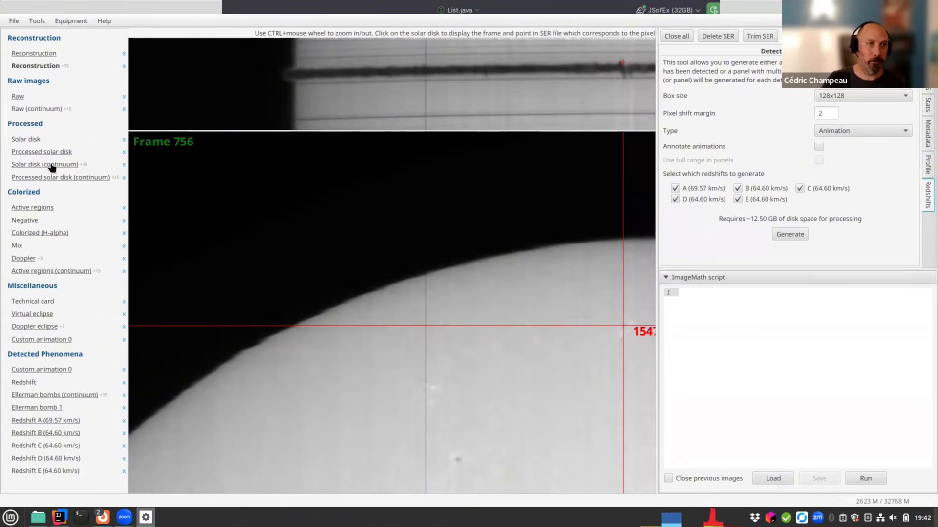
{"action": "left_click", "coordinate": [25, 152]}
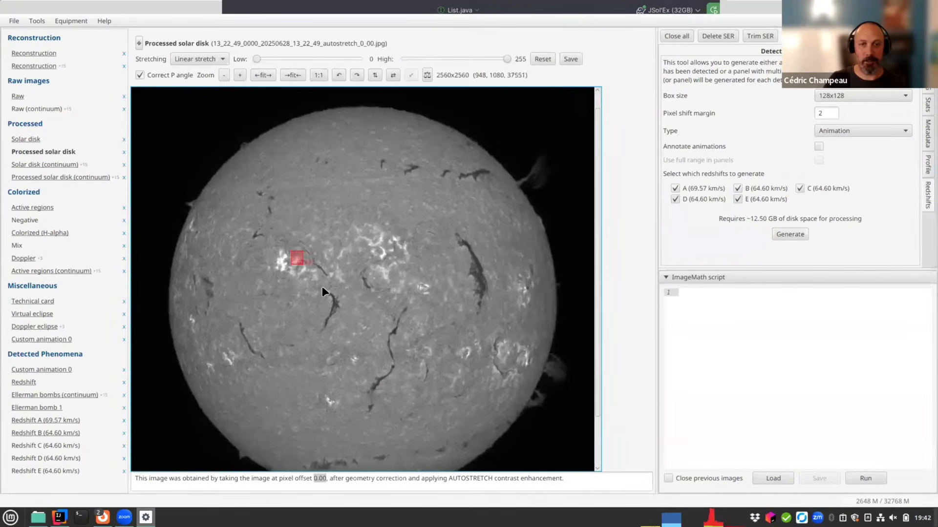
{"action": "left_click_drag", "start_coordinate": [291, 251], "coordinate": [371, 326]}
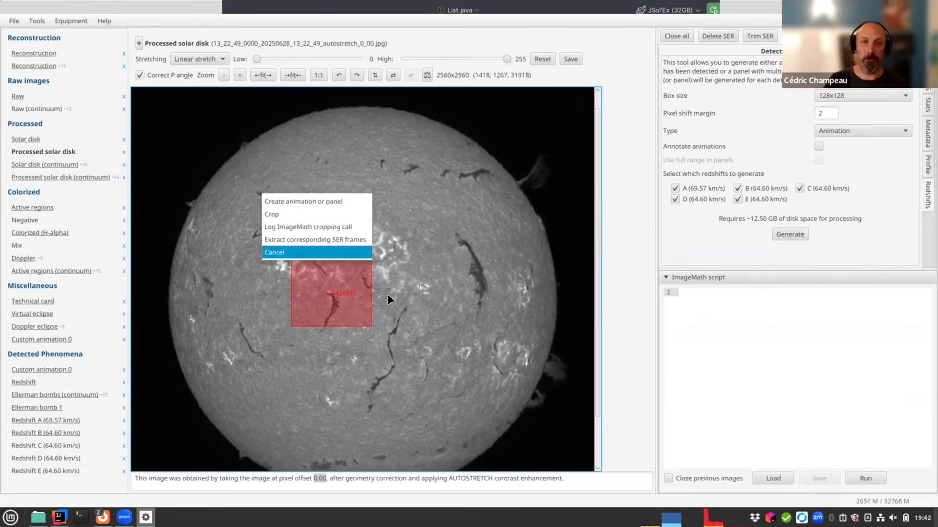
{"action": "left_click", "coordinate": [424, 232]}
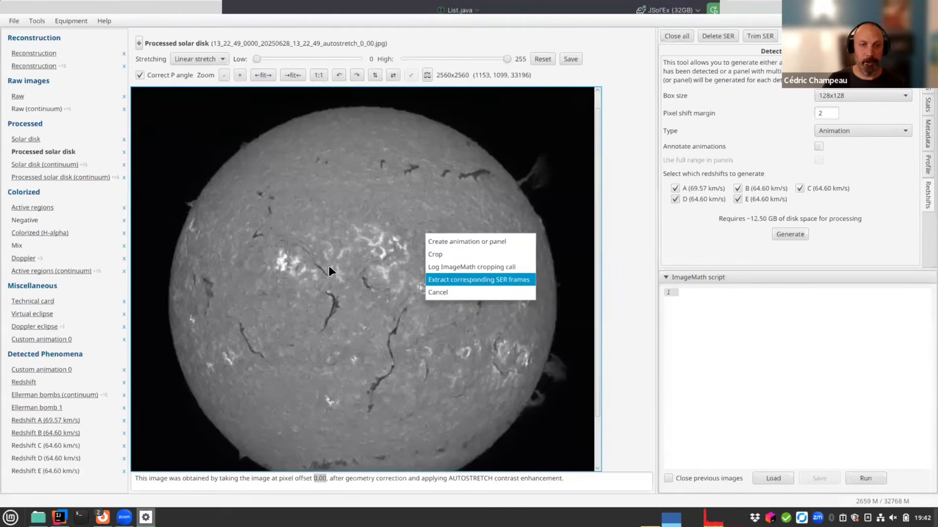
Open the SER file 09_16_22.ser from the Ha folder and run a full process with the current parameters
{"action": "left_click", "coordinate": [14, 20]}
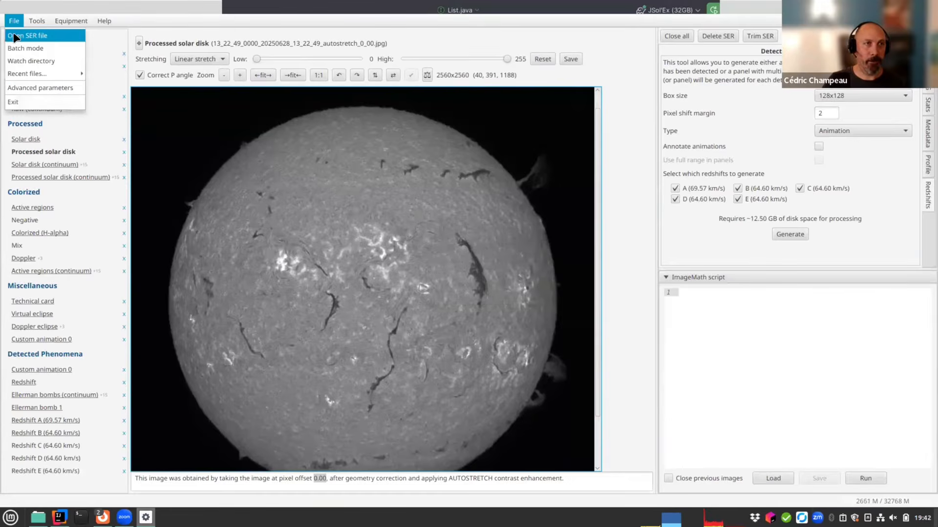
{"action": "left_click", "coordinate": [14, 36]}
{"action": "left_click", "coordinate": [476, 55]}
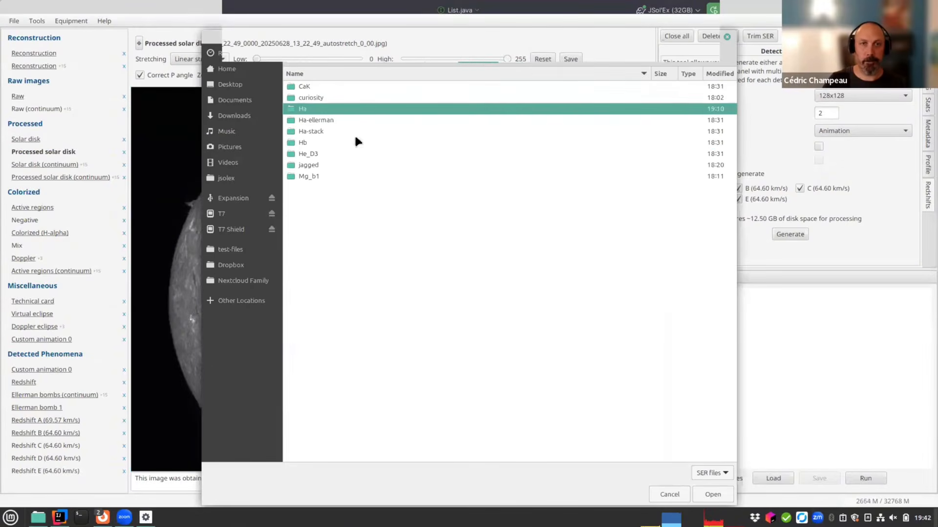
{"action": "double_click", "coordinate": [315, 104]}
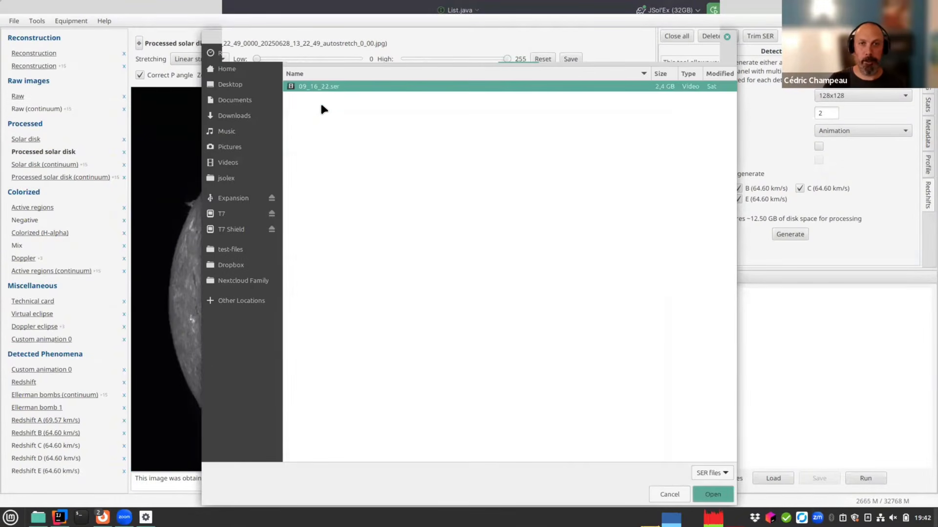
{"action": "key", "text": "Return"}
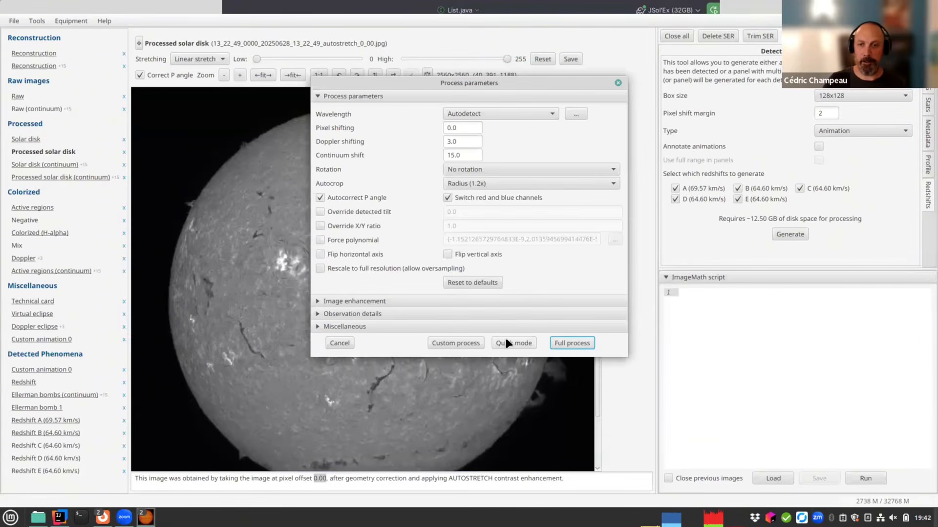
{"action": "left_click", "coordinate": [566, 347]}
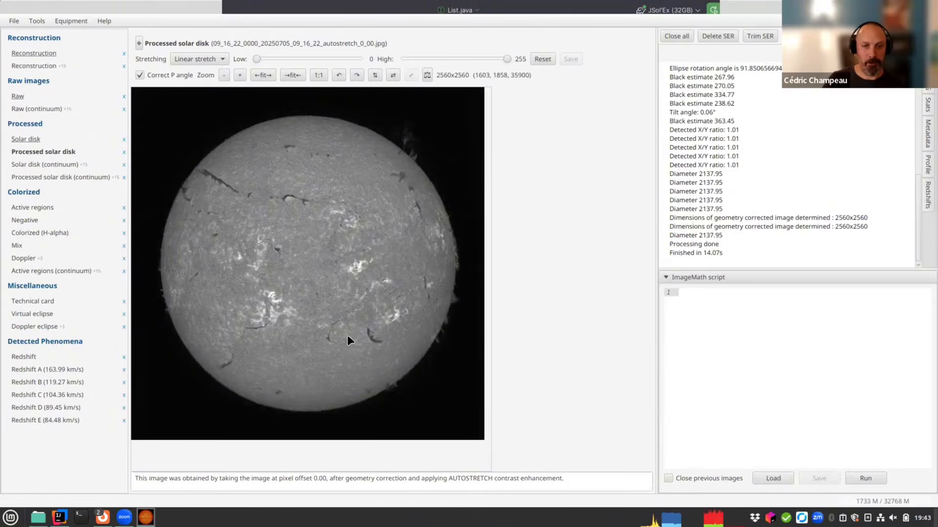
Display the Solar disk (continuum) image and examine the small elongated dark feature in the lower part of the disk up close
{"action": "left_click", "coordinate": [40, 68]}
{"action": "left_click", "coordinate": [49, 165]}
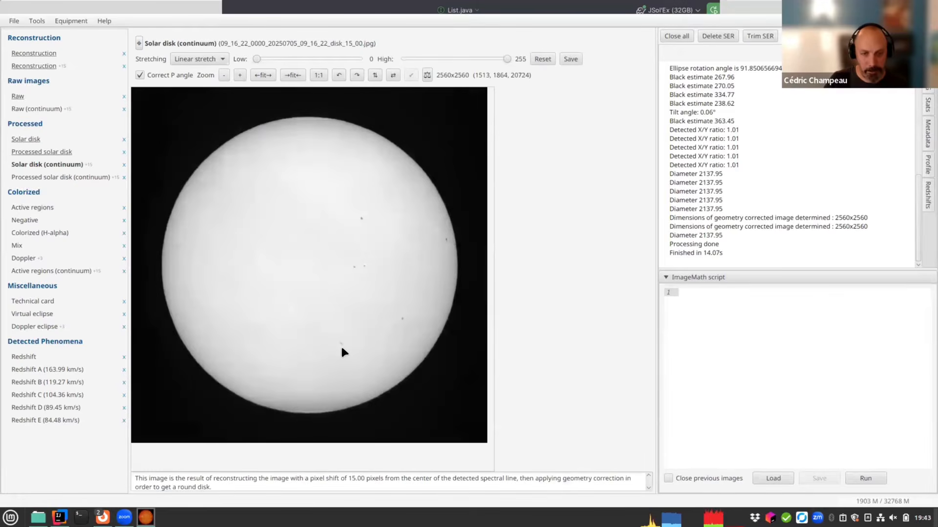
{"action": "scroll", "coordinate": [341, 346], "scroll_direction": "up", "scroll_amount": 5}
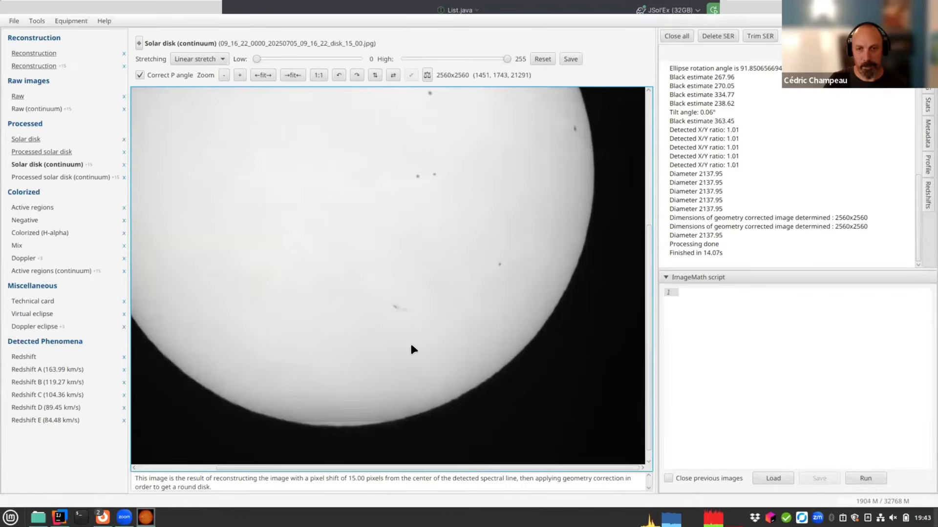
{"action": "scroll", "coordinate": [478, 383], "scroll_direction": "up", "scroll_amount": 4}
{"action": "left_click_drag", "start_coordinate": [480, 384], "coordinate": [360, 234]}
{"action": "scroll", "coordinate": [456, 350], "scroll_direction": "up", "scroll_amount": 4}
{"action": "left_click_drag", "start_coordinate": [469, 359], "coordinate": [406, 286]}
{"action": "scroll", "coordinate": [338, 299], "scroll_direction": "down", "scroll_amount": 4}
{"action": "scroll", "coordinate": [426, 333], "scroll_direction": "up", "scroll_amount": 5}
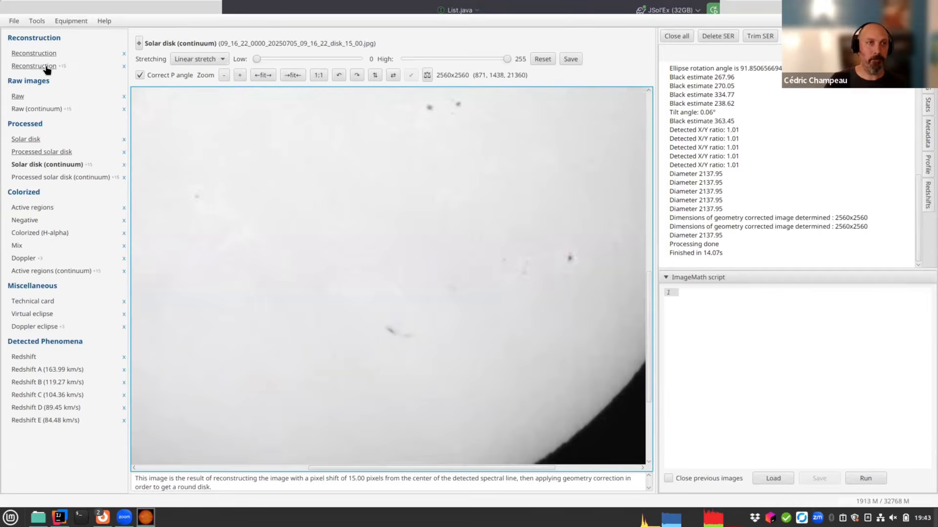
Display the continuum reconstruction and pick points on and around the elongated dark feature to examine its spectrum in the corresponding SER frames
{"action": "left_click", "coordinate": [49, 67]}
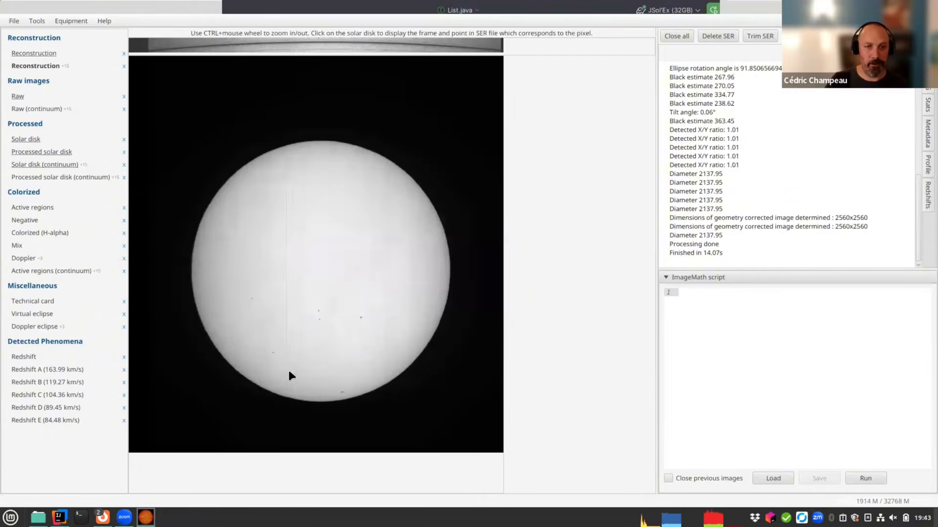
{"action": "left_click", "coordinate": [251, 303]}
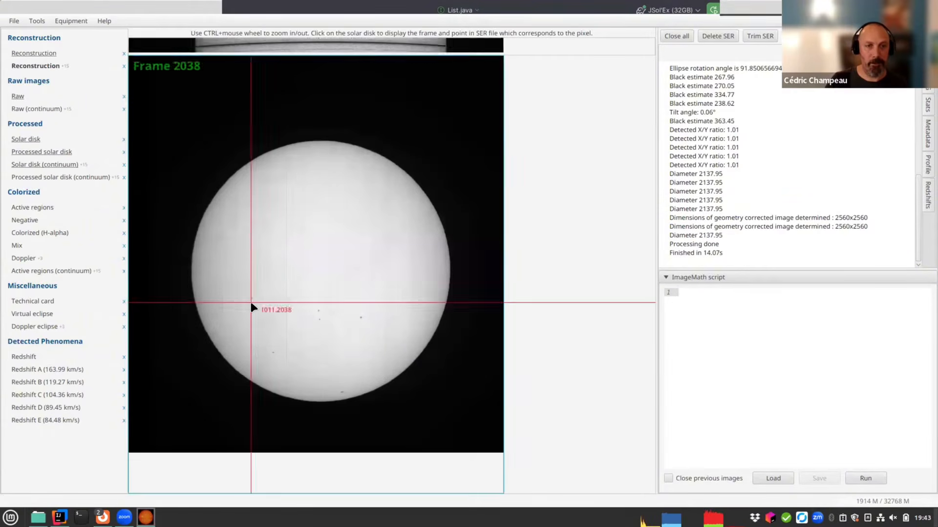
{"action": "scroll", "coordinate": [280, 337], "scroll_direction": "up", "scroll_amount": 2, "text": "ctrl"}
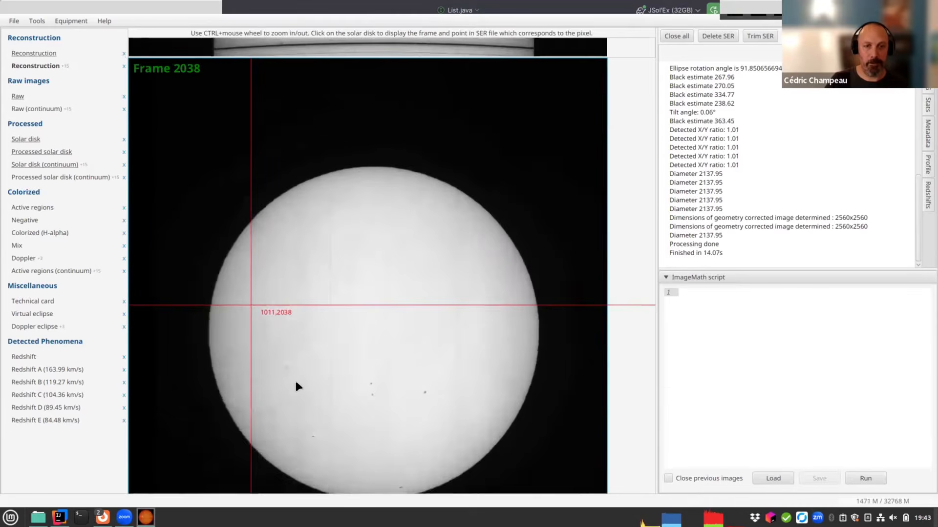
{"action": "left_click", "coordinate": [293, 384]}
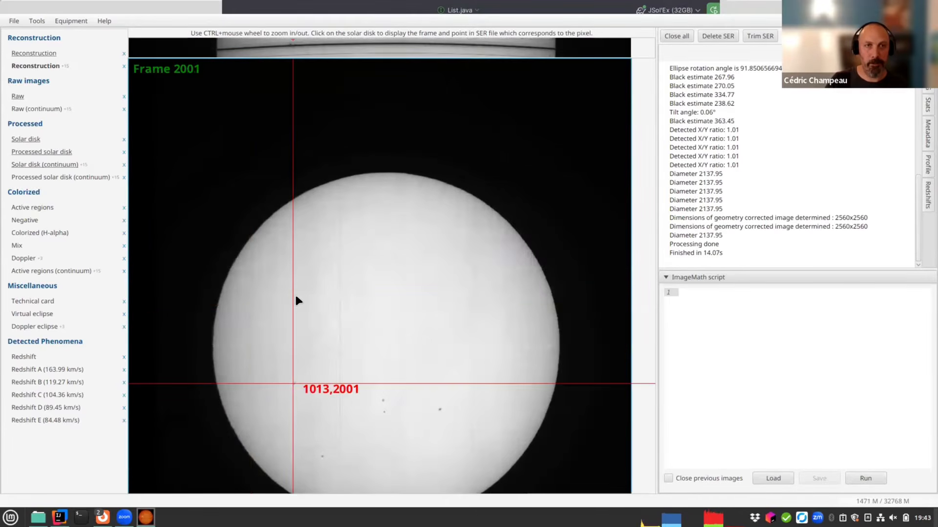
{"action": "scroll", "coordinate": [298, 412], "scroll_direction": "up", "scroll_amount": 4, "text": "ctrl"}
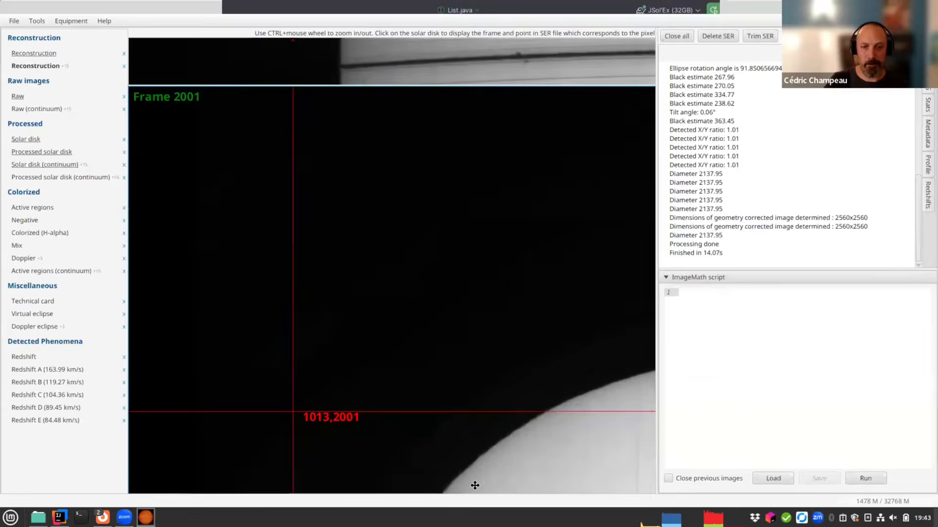
{"action": "left_click", "coordinate": [313, 191]}
{"action": "left_click", "coordinate": [341, 176]}
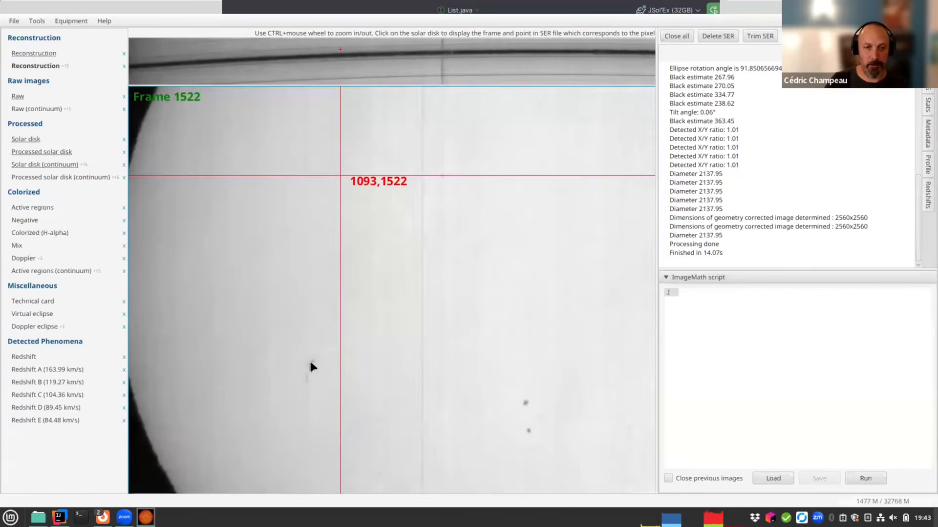
{"action": "left_click", "coordinate": [310, 363]}
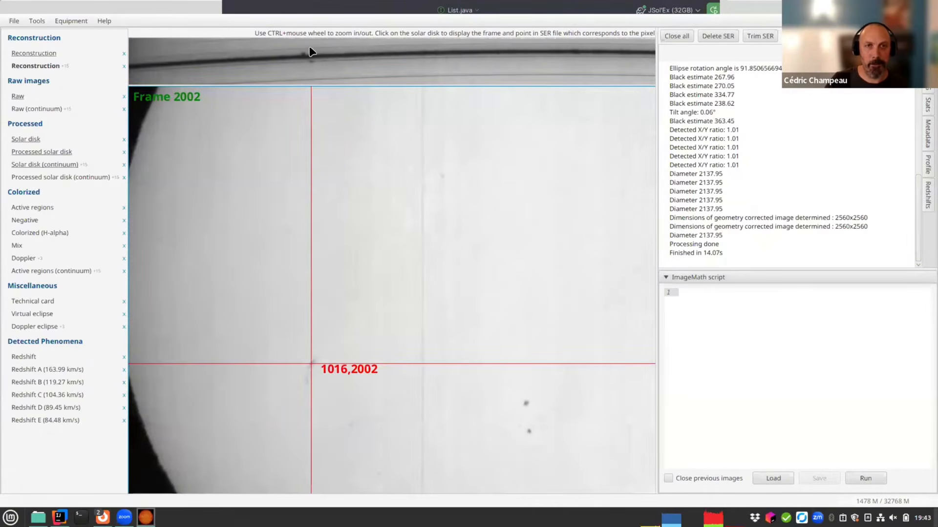
{"action": "left_click", "coordinate": [313, 361]}
{"action": "left_click", "coordinate": [316, 357]}
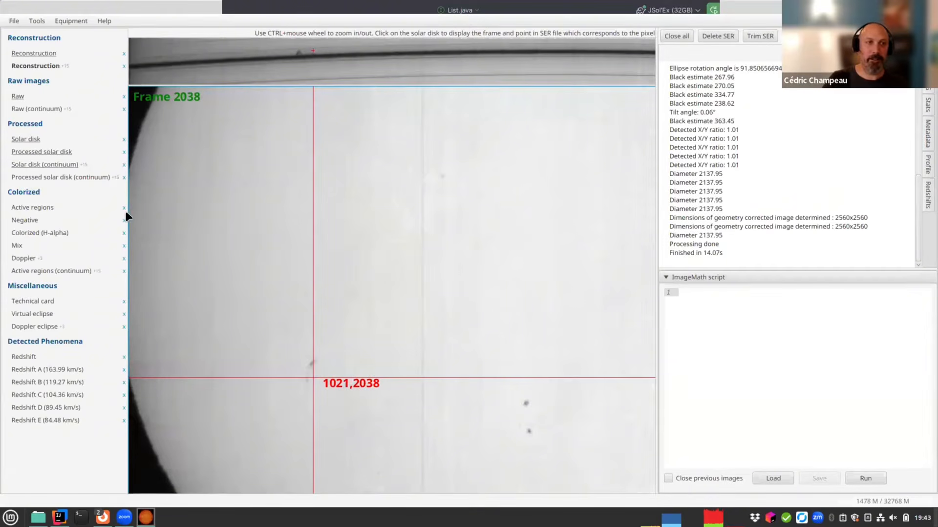
Return to Solar disk (continuum), select a 208x188 region around the dark feature, and try to extract the corresponding SER frames
{"action": "left_click", "coordinate": [52, 166]}
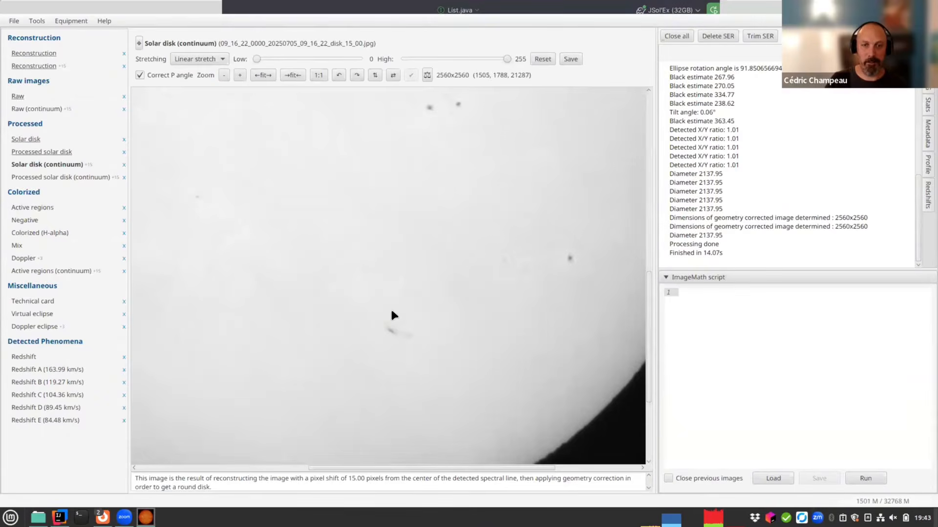
{"action": "left_click_drag", "start_coordinate": [360, 293], "coordinate": [444, 369]}
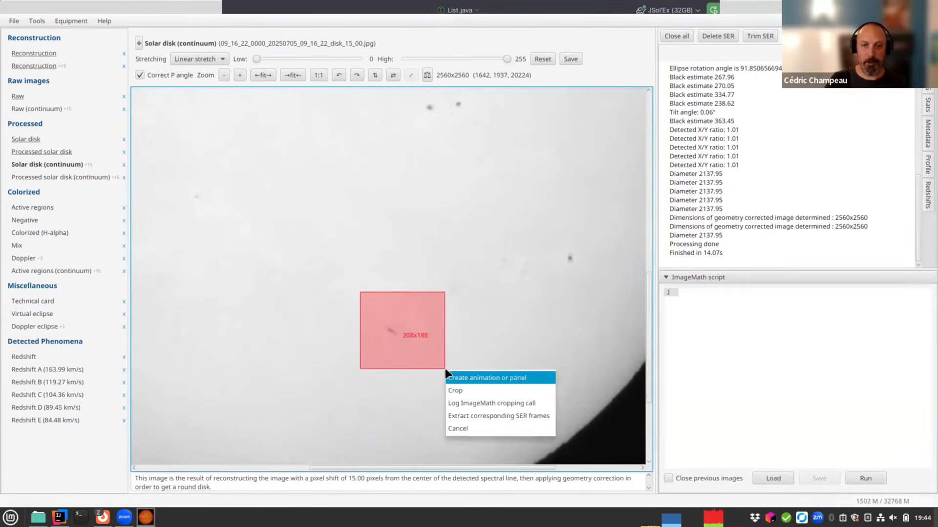
{"action": "left_click", "coordinate": [494, 417]}
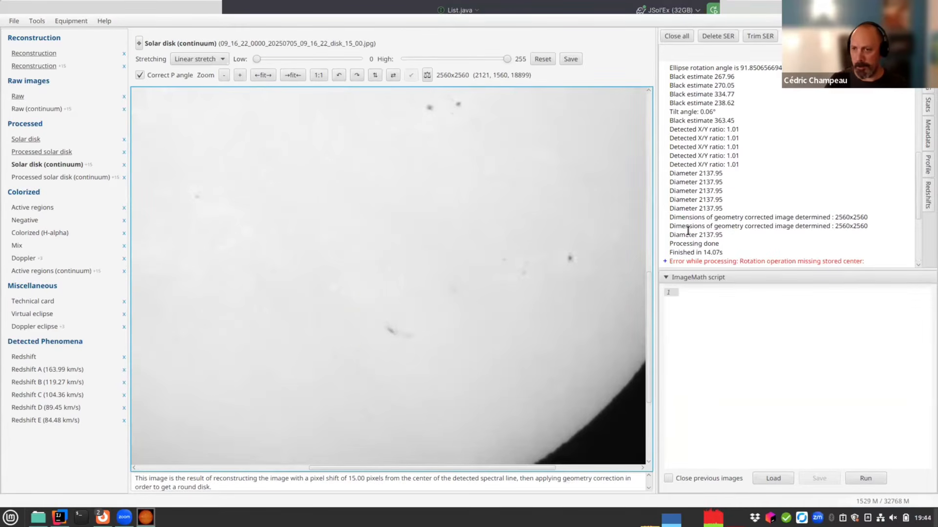
{"action": "scroll", "coordinate": [734, 193], "scroll_direction": "down", "scroll_amount": 1}
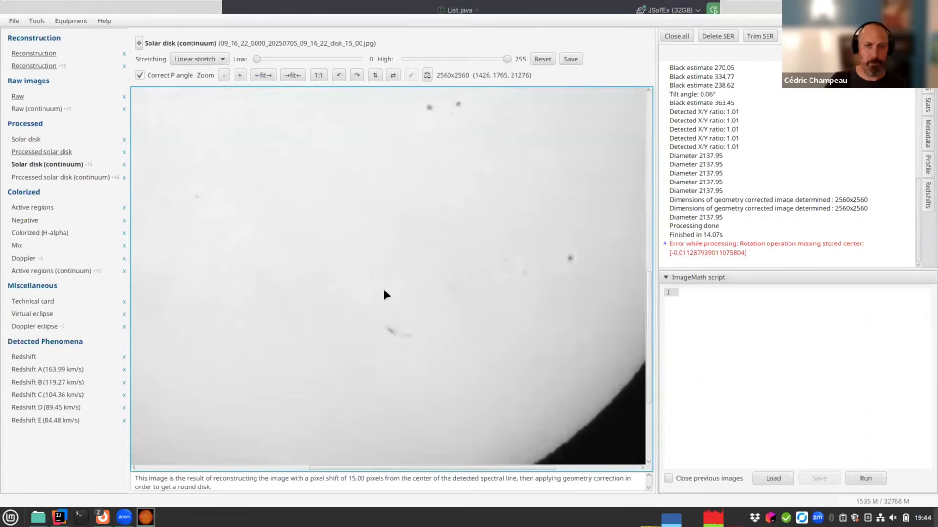
Select a region around the elongated dark feature and retry extracting the corresponding SER frames
{"action": "left_click_drag", "start_coordinate": [343, 302], "coordinate": [455, 367]}
{"action": "left_click", "coordinate": [301, 239]}
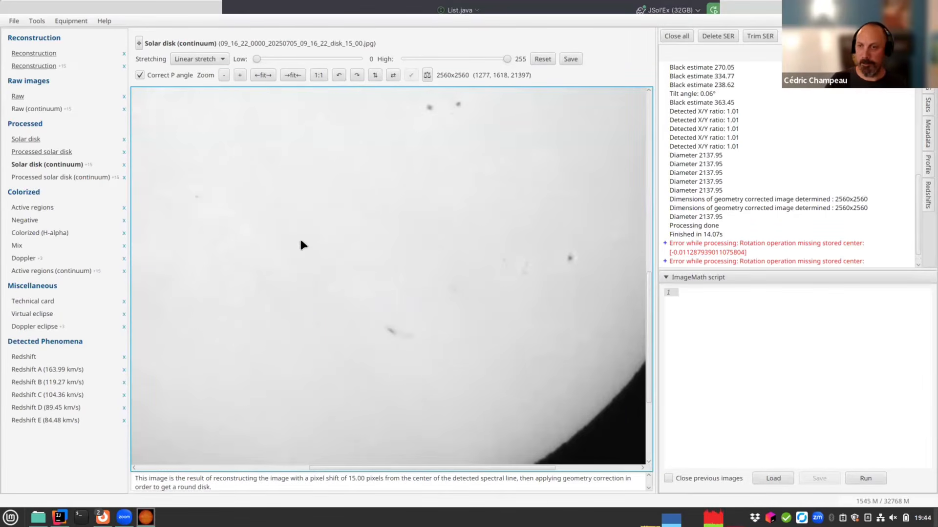
{"action": "left_click", "coordinate": [13, 21]}
{"action": "mouse_move", "coordinate": [22, 63]}
{"action": "left_click", "coordinate": [308, 175]}
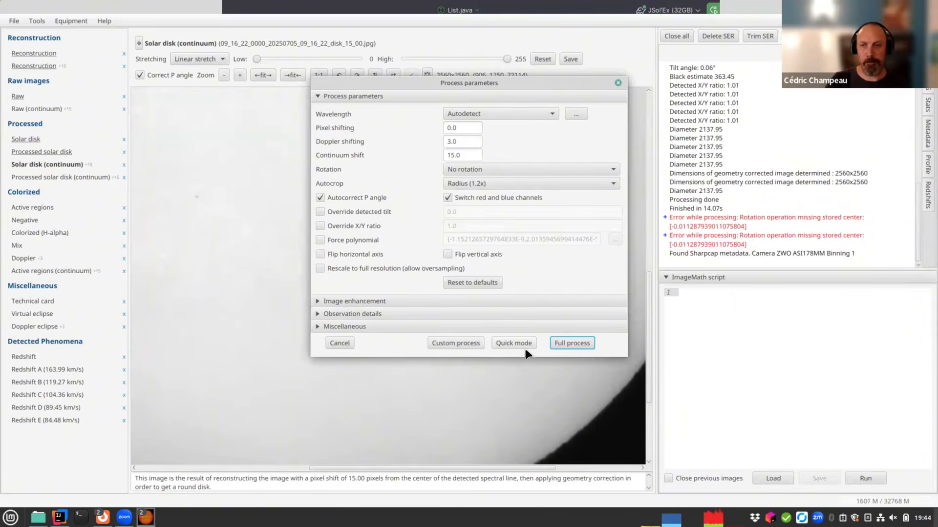
{"action": "left_click", "coordinate": [339, 343]}
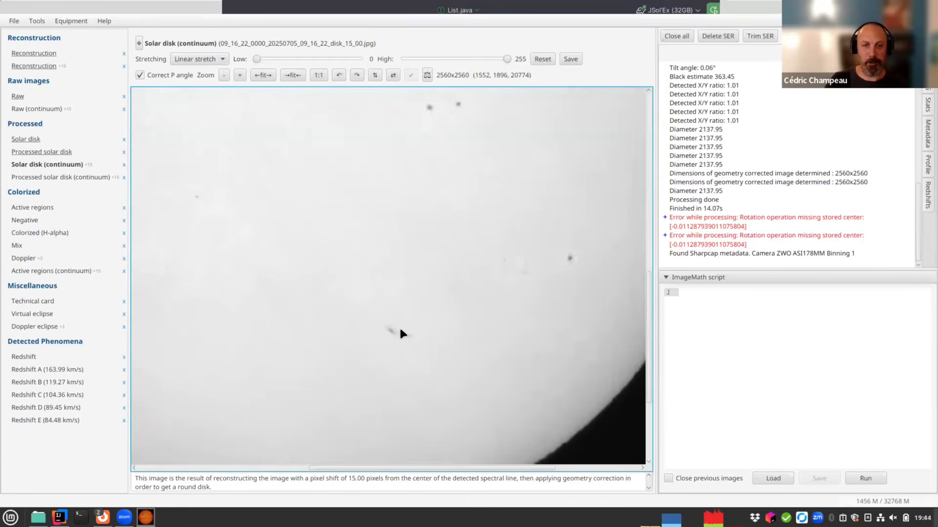
Try extracting SER frames from another region around the dark feature, and select a smaller 182x142 region there
{"action": "mouse_move", "coordinate": [350, 293]}
{"action": "left_mouse_down"}
{"action": "mouse_move", "coordinate": [425, 370]}
{"action": "mouse_move", "coordinate": [443, 370]}
{"action": "left_mouse_up"}
{"action": "left_click", "coordinate": [344, 238]}
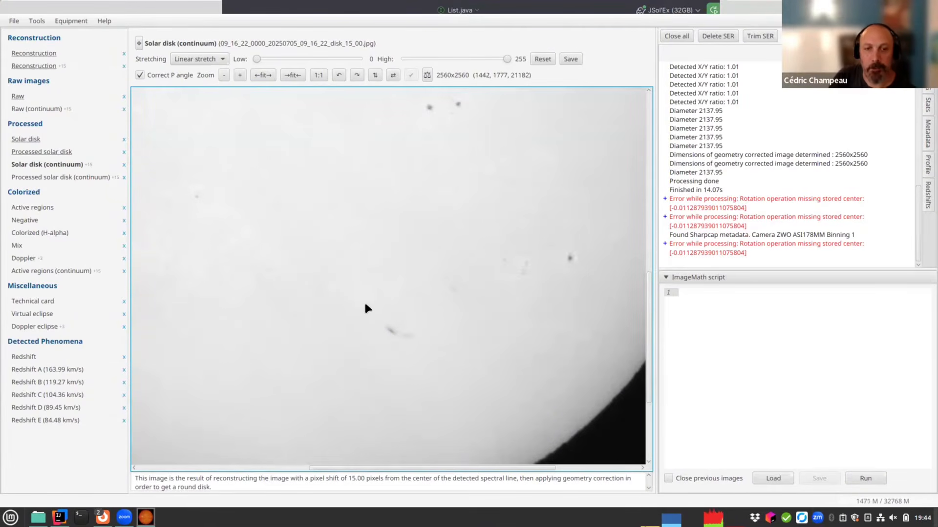
{"action": "left_click_drag", "start_coordinate": [363, 299], "coordinate": [437, 356]}
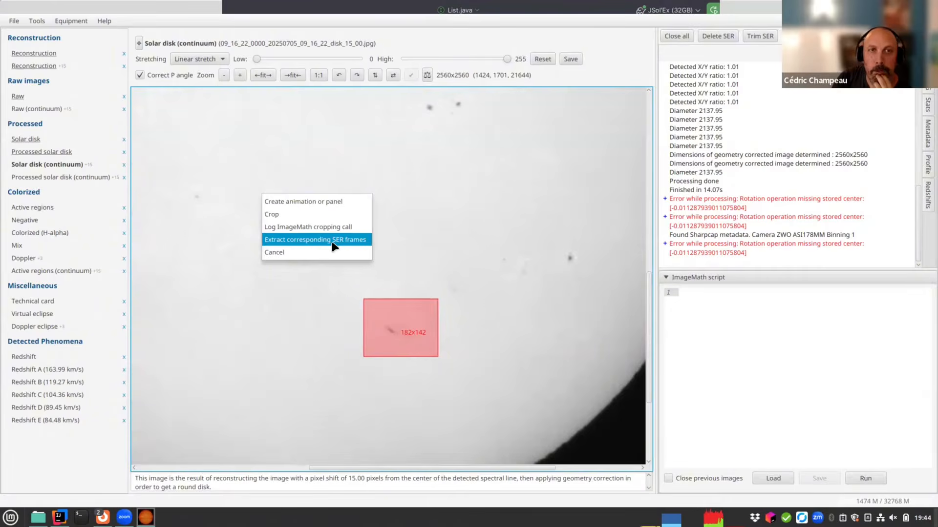
Reopen the recent SER file 09_16_22.ser from the curiosity folder and set Autocrop to None in its process parameters
{"action": "left_click", "coordinate": [14, 21]}
{"action": "mouse_move", "coordinate": [29, 72]}
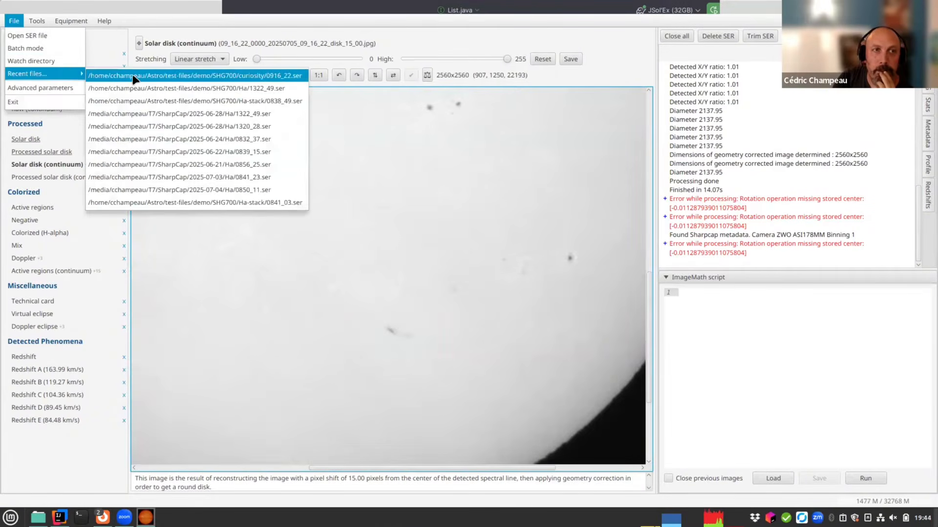
{"action": "left_click", "coordinate": [130, 71]}
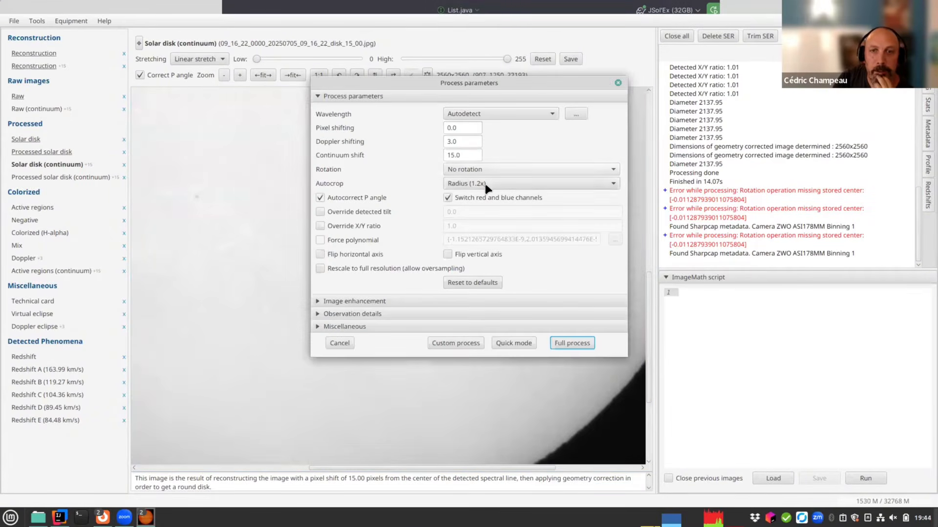
{"action": "left_click", "coordinate": [483, 184]}
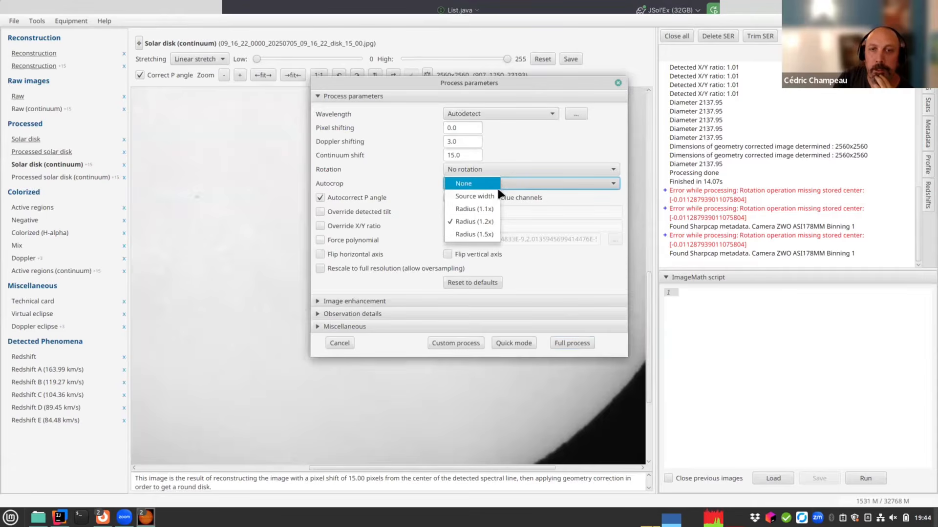
{"action": "left_click", "coordinate": [351, 185]}
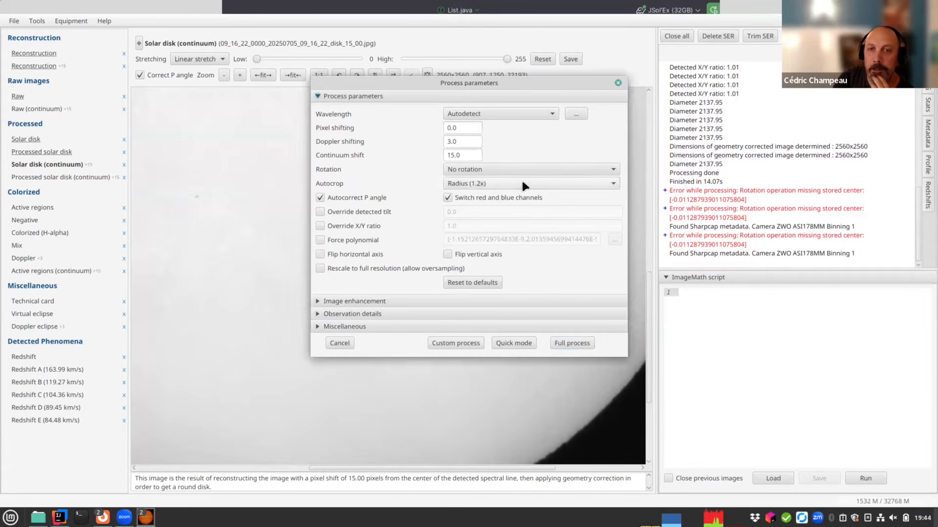
{"action": "left_click", "coordinate": [460, 189]}
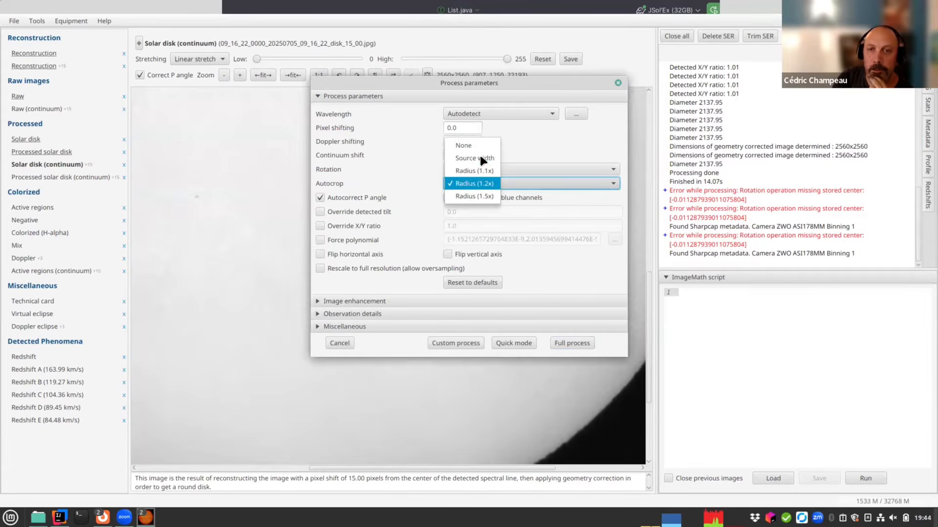
{"action": "left_click", "coordinate": [478, 144]}
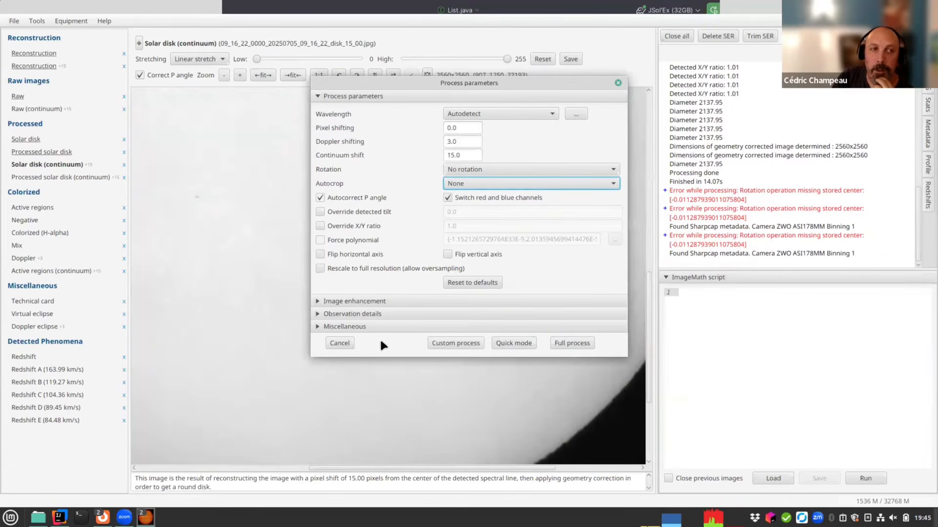
Run a custom process that generates only the Geometry corrected image (processed) and Continuum images
{"action": "left_click", "coordinate": [476, 343]}
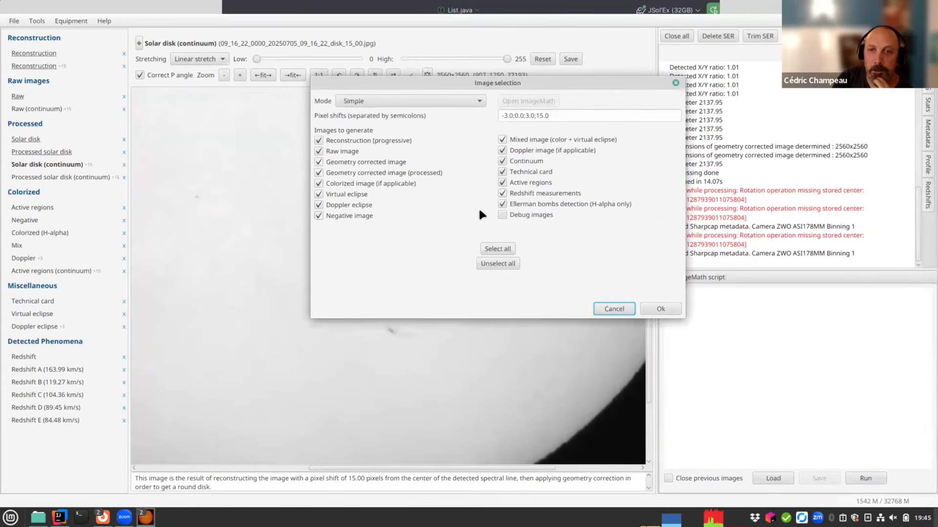
{"action": "left_click", "coordinate": [498, 262]}
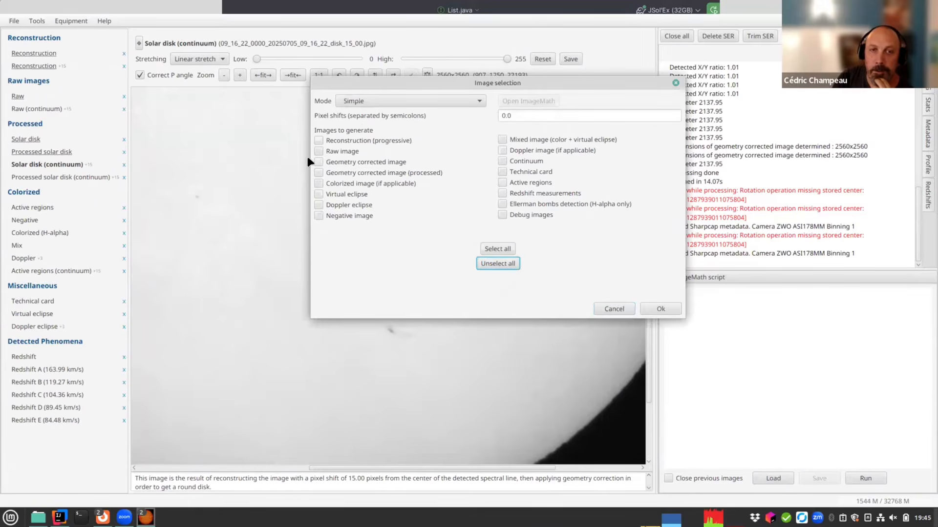
{"action": "left_click", "coordinate": [355, 175]}
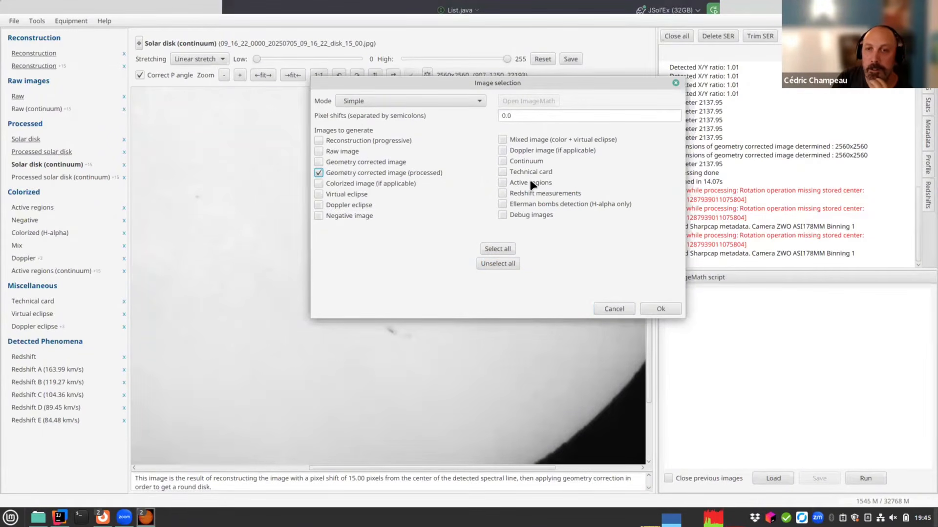
{"action": "left_click", "coordinate": [525, 161]}
{"action": "left_click", "coordinate": [667, 308]}
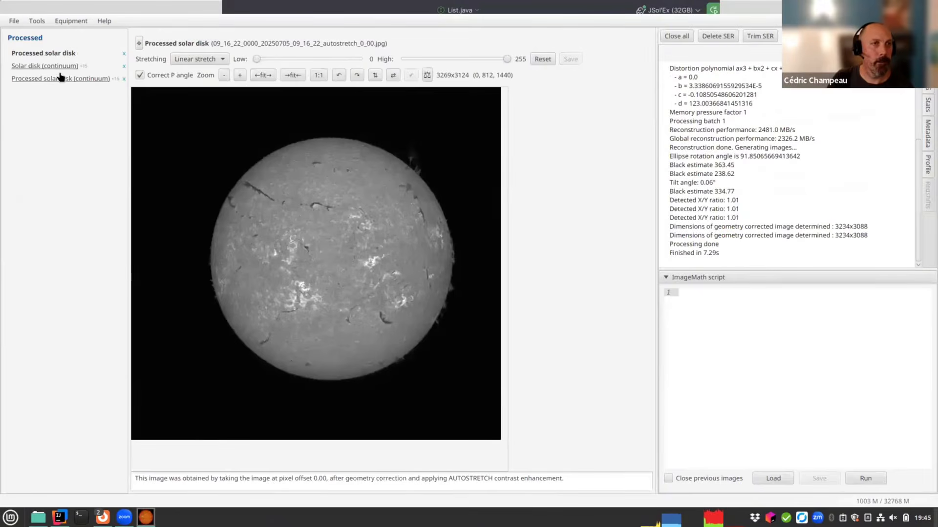
Display Solar disk (continuum), try to extract SER frames from a region of about 190x190 around the dark feature, and check the log
{"action": "left_click", "coordinate": [59, 67]}
{"action": "left_click", "coordinate": [349, 312]}
{"action": "left_click_drag", "start_coordinate": [347, 310], "coordinate": [362, 337]}
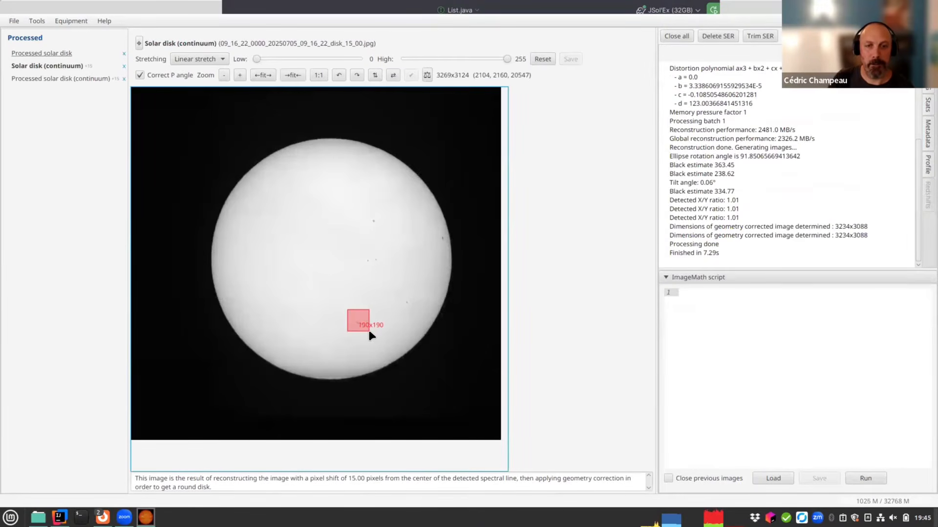
{"action": "left_click", "coordinate": [330, 242]}
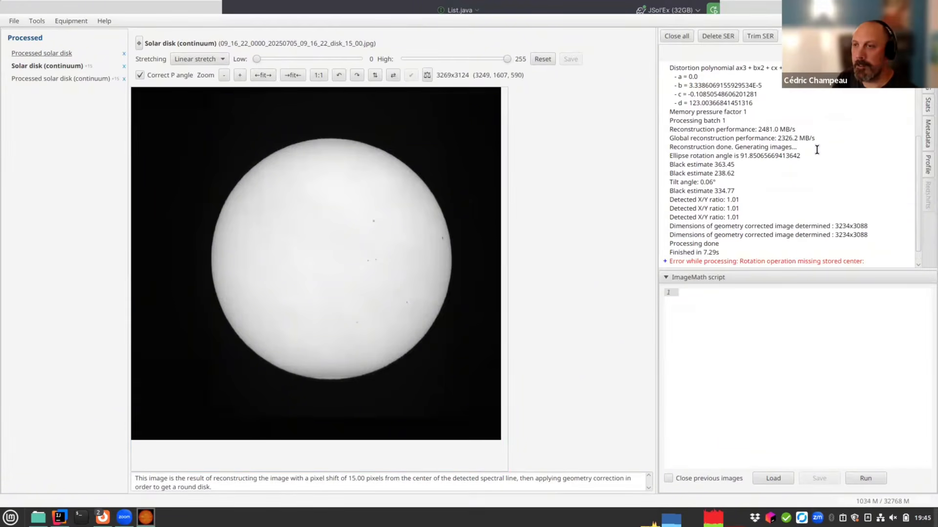
{"action": "left_click_drag", "start_coordinate": [816, 149], "coordinate": [811, 163]}
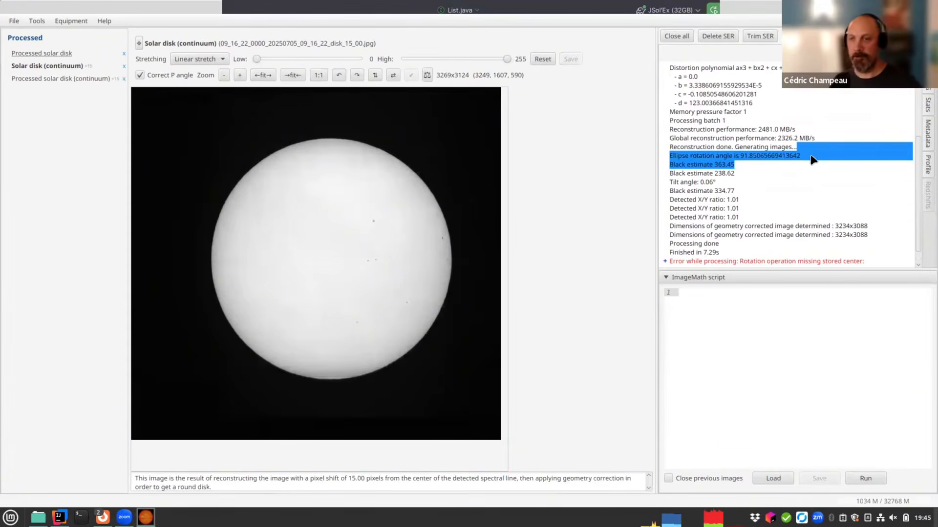
{"action": "scroll", "coordinate": [678, 219], "scroll_direction": "down", "scroll_amount": 1}
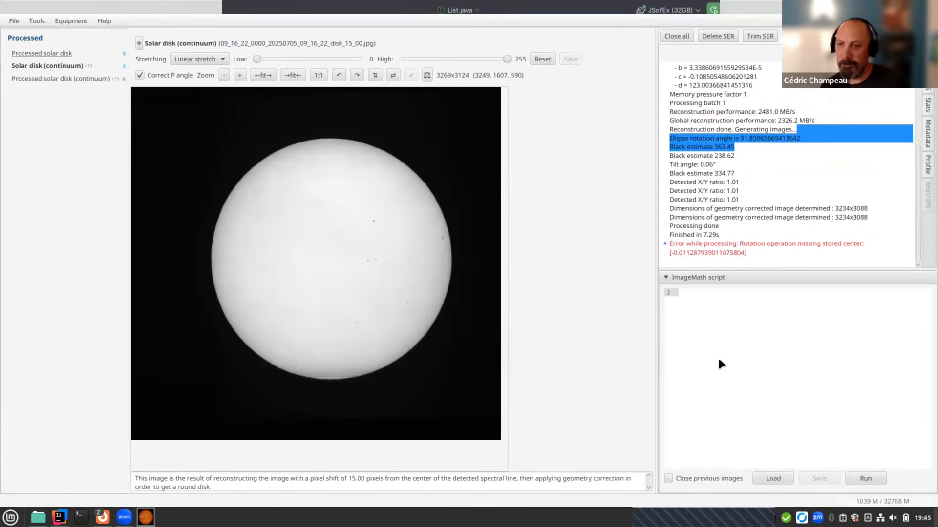
{"action": "left_click", "coordinate": [14, 20]}
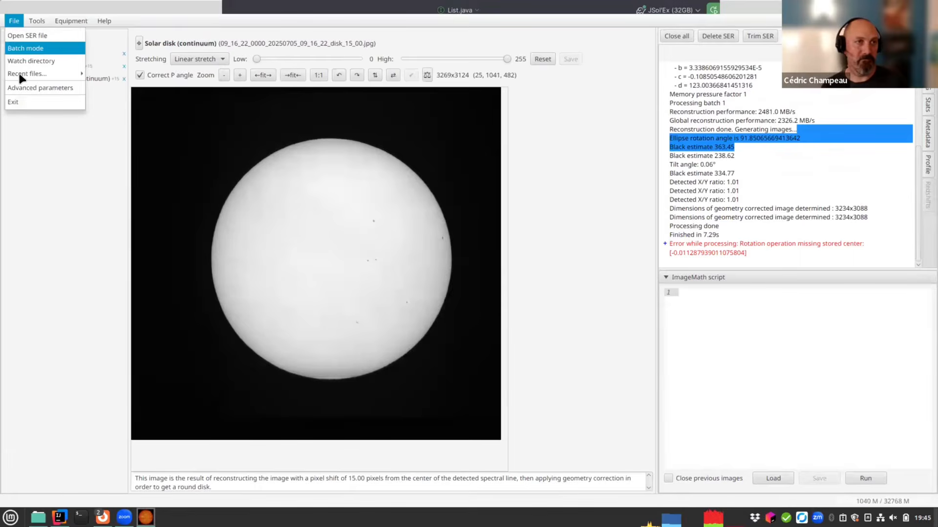
{"action": "mouse_move", "coordinate": [30, 73]}
{"action": "left_click", "coordinate": [184, 76]}
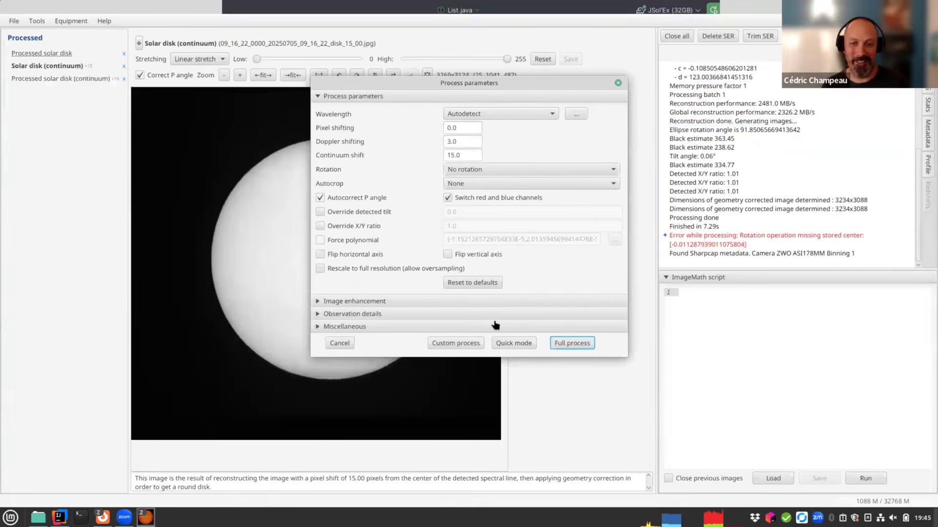
{"action": "left_click", "coordinate": [339, 343]}
Open 09_16_22.ser in the Video analyzer to load it into the Frame debugger
{"action": "left_click", "coordinate": [78, 22]}
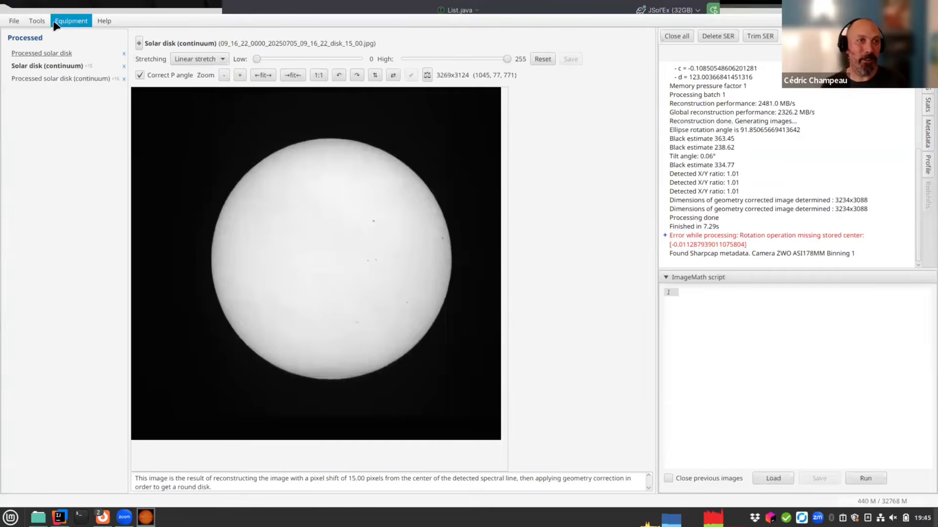
{"action": "left_click", "coordinate": [46, 35]}
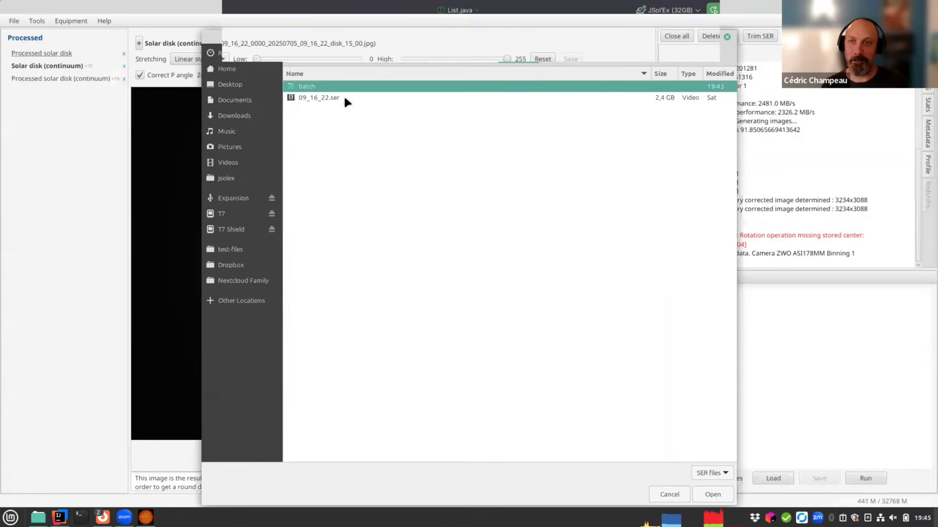
{"action": "double_click", "coordinate": [313, 98]}
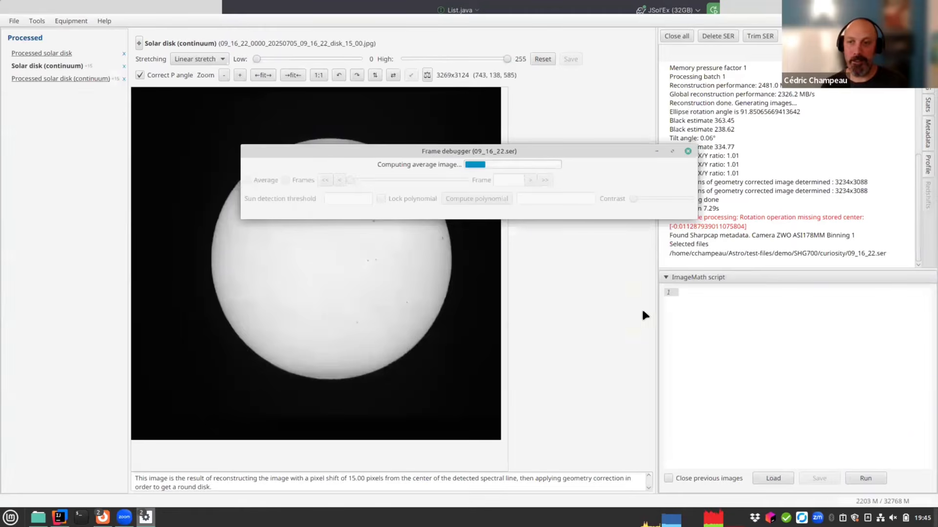
{"action": "left_click", "coordinate": [37, 21]}
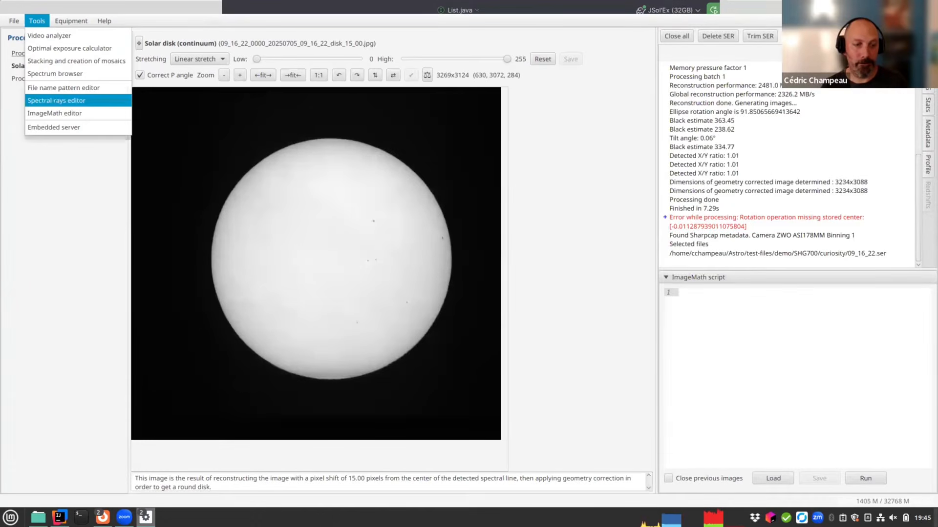
{"action": "left_click", "coordinate": [146, 518]}
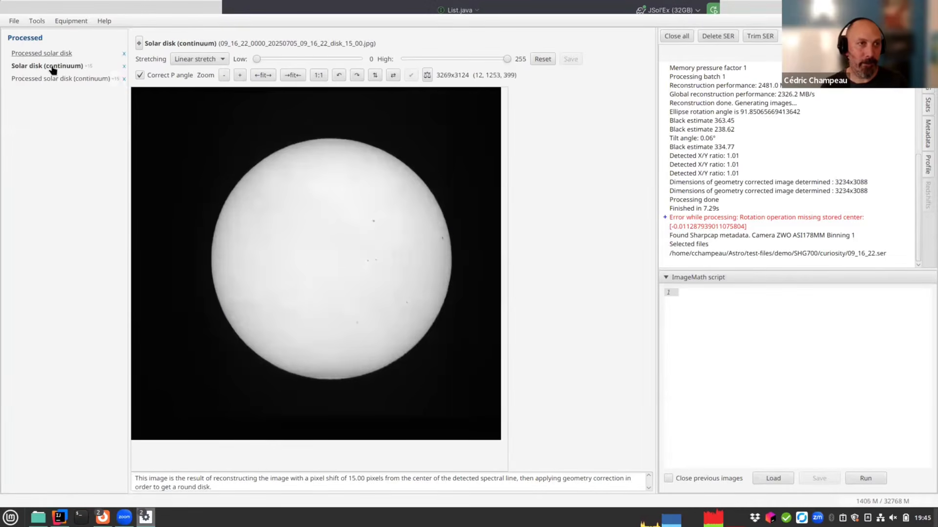
Reopen the recent file 09_16_22.ser and run a custom process with Reconstruction (progressive) added to the images to generate
{"action": "left_click", "coordinate": [14, 21]}
{"action": "mouse_move", "coordinate": [29, 73]}
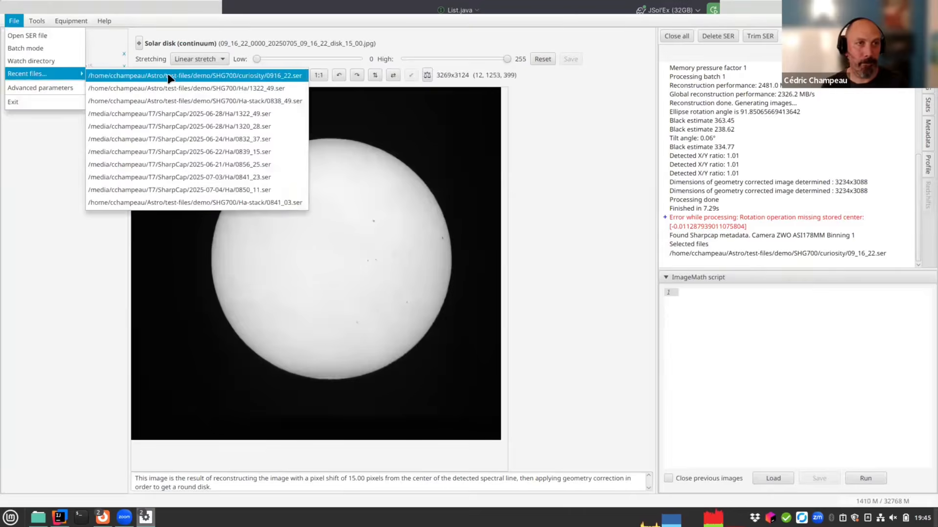
{"action": "left_click", "coordinate": [168, 75]}
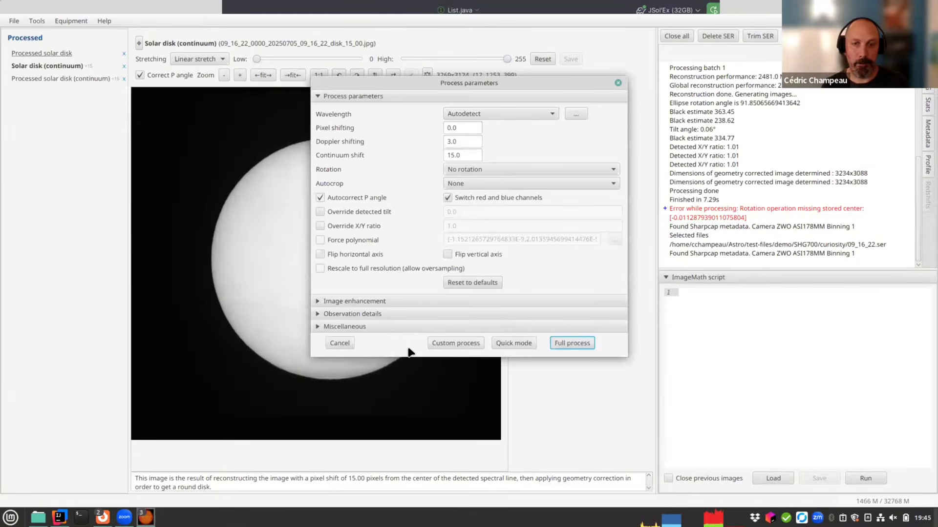
{"action": "left_click", "coordinate": [453, 344]}
{"action": "left_click", "coordinate": [344, 141]}
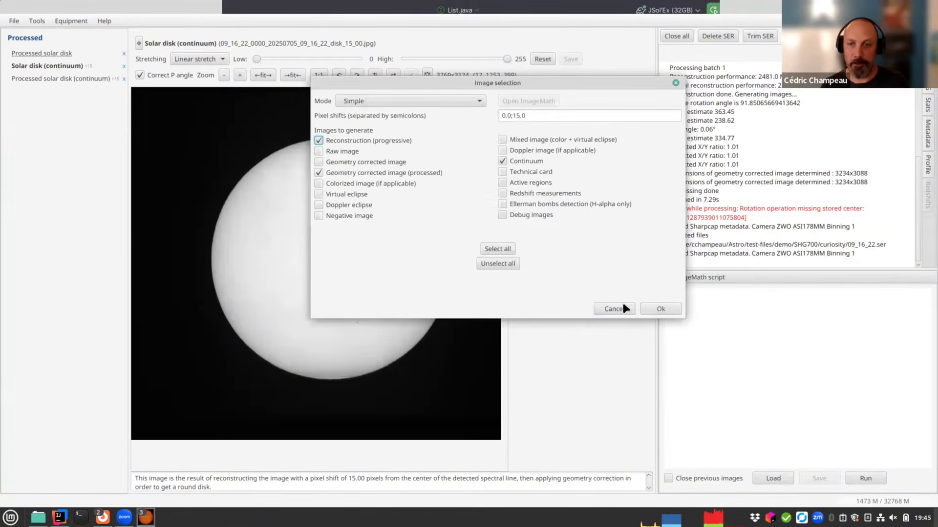
{"action": "left_click", "coordinate": [659, 312]}
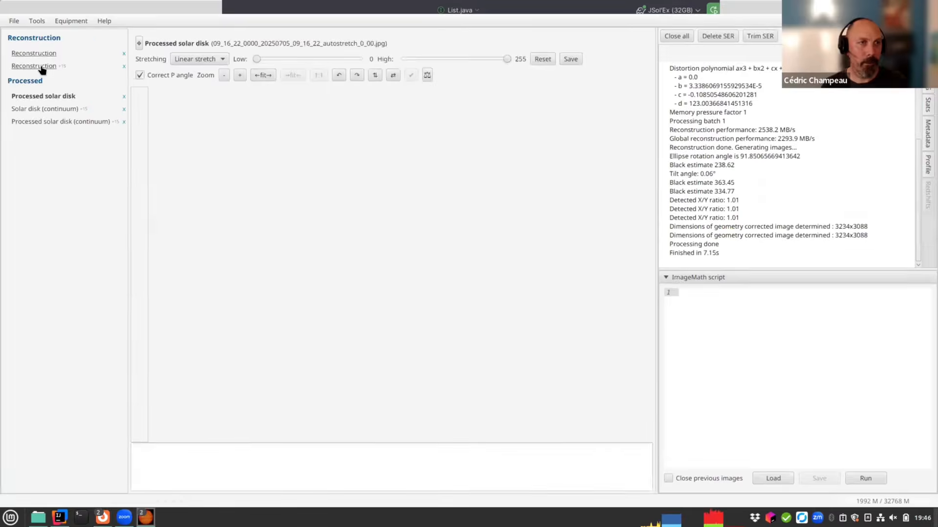
Display the continuum reconstruction and pick the small dark feature in the left part of the disk to identify its SER frame
{"action": "left_click", "coordinate": [42, 66]}
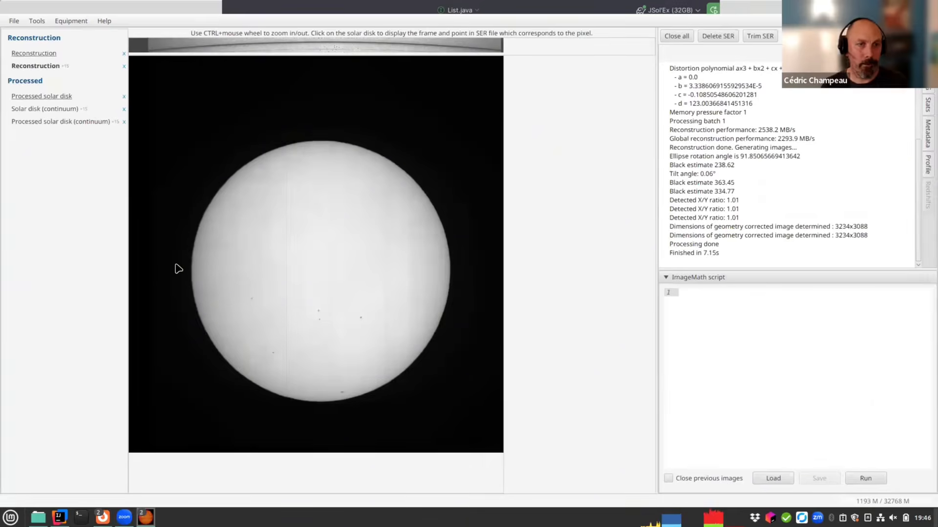
{"action": "left_click", "coordinate": [252, 298]}
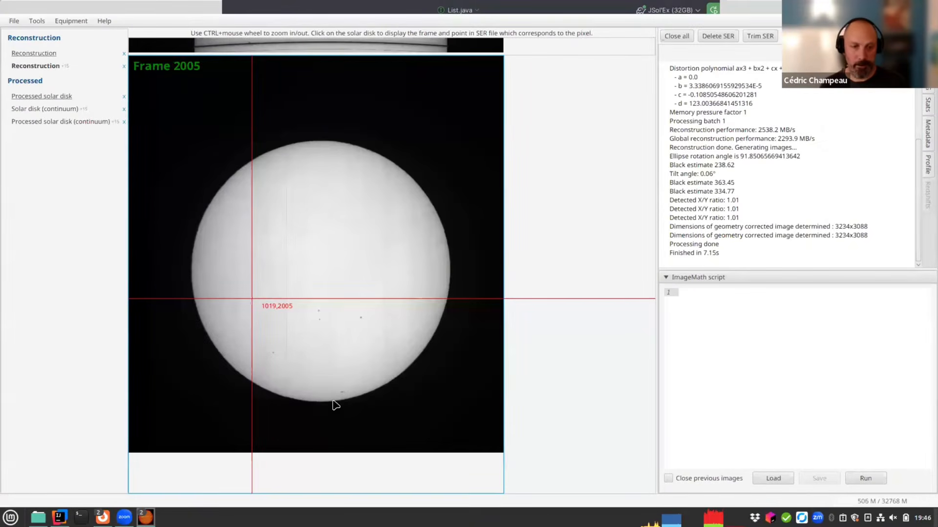
Switch the Frame debugger from the average to individual frames, raise the contrast and display frame 2006
{"action": "mouse_move", "coordinate": [146, 517]}
{"action": "left_click", "coordinate": [202, 473]}
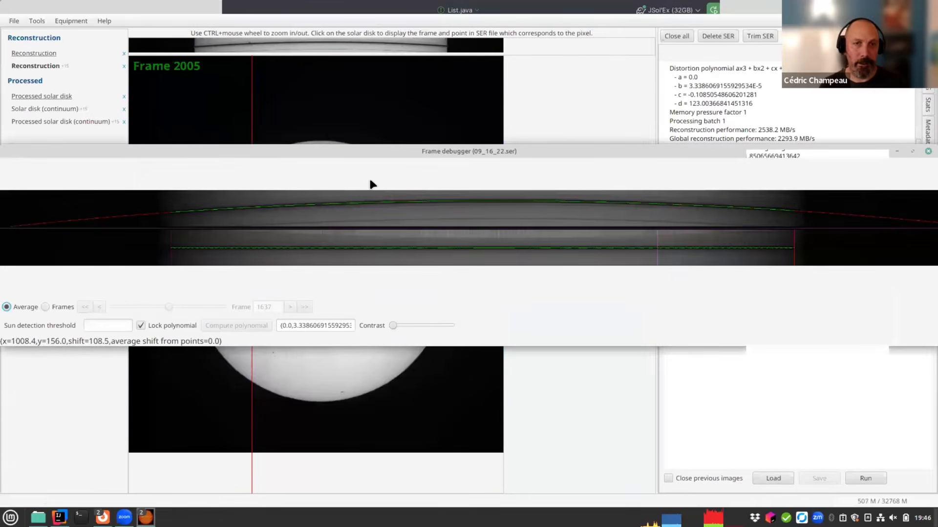
{"action": "left_click", "coordinate": [66, 307]}
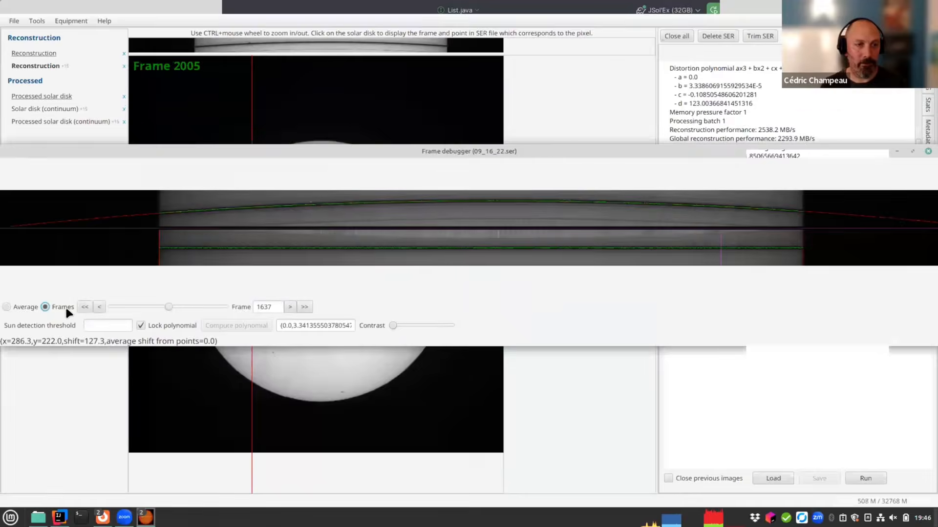
{"action": "double_click", "coordinate": [265, 308]}
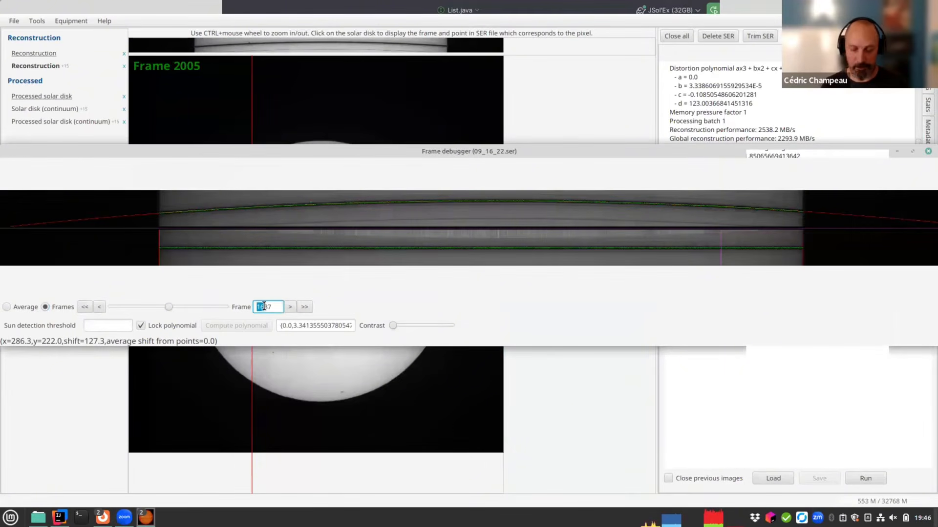
{"action": "type", "text": "3274"}
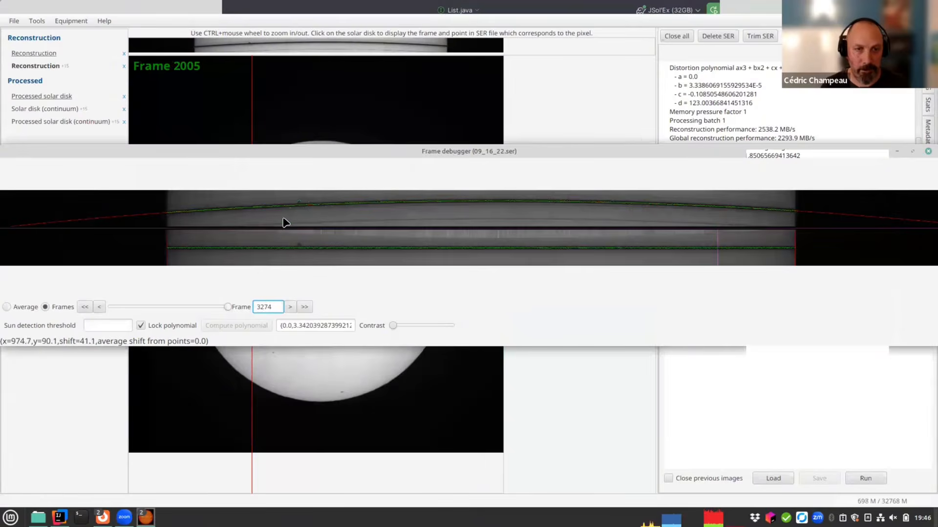
{"action": "left_click_drag", "start_coordinate": [393, 326], "coordinate": [414, 326]}
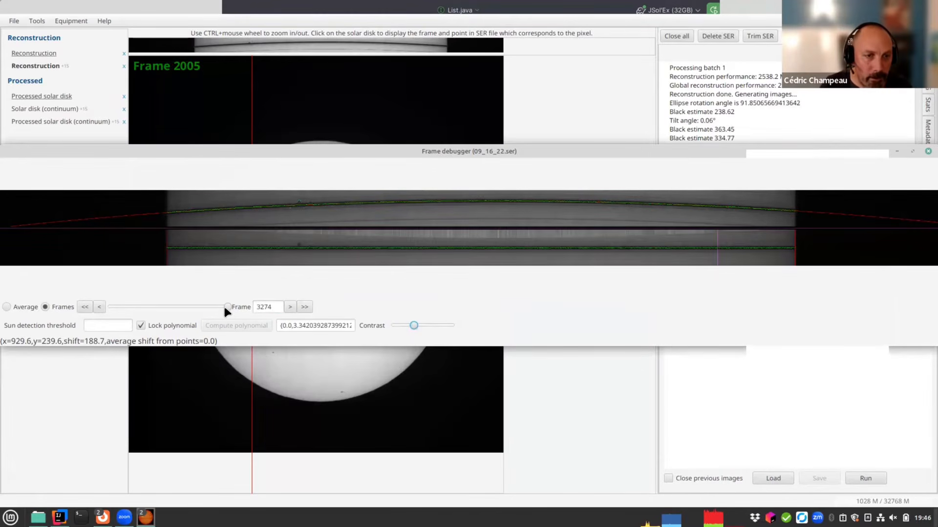
{"action": "left_click", "coordinate": [291, 306]}
{"action": "left_click_drag", "start_coordinate": [229, 309], "coordinate": [266, 307]}
{"action": "type", "text": "2006"}
{"action": "key", "text": "Tab"}
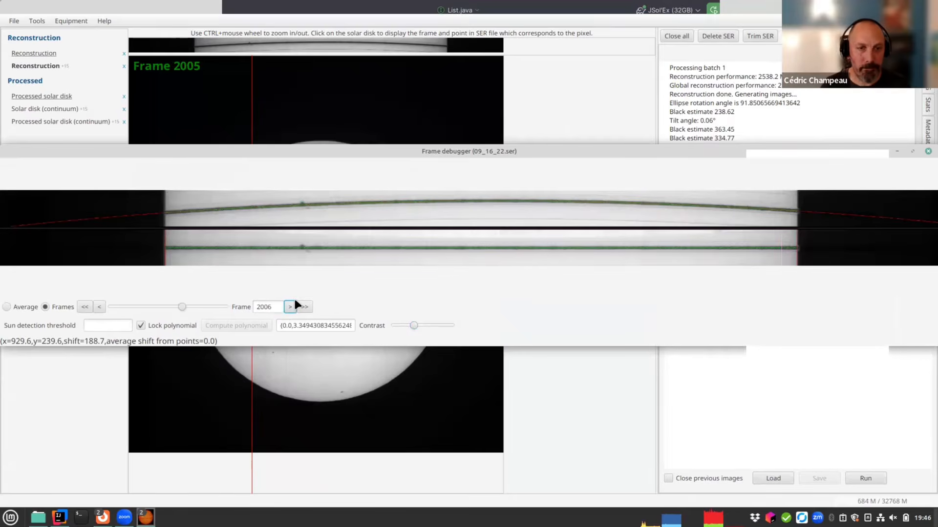
Advance through the SER frames from 2006 to 2121 to follow the dark feature beside the spectral line
{"action": "left_click", "coordinate": [291, 307]}
{"action": "left_click", "coordinate": [292, 307]}
{"action": "left_click", "coordinate": [292, 306]}
{"action": "left_click", "coordinate": [292, 306]}
{"action": "left_click", "coordinate": [293, 309]}
{"action": "left_click", "coordinate": [293, 309]}
{"action": "left_click", "coordinate": [293, 309]}
{"action": "left_click", "coordinate": [293, 309]}
{"action": "left_click", "coordinate": [293, 309]}
{"action": "left_click", "coordinate": [306, 306]}
{"action": "left_click", "coordinate": [303, 306]}
{"action": "left_click", "coordinate": [304, 308]}
{"action": "left_click", "coordinate": [303, 308]}
{"action": "left_click", "coordinate": [303, 307]}
{"action": "left_click", "coordinate": [303, 308]}
{"action": "left_click", "coordinate": [304, 308]}
{"action": "left_click", "coordinate": [304, 308]}
{"action": "left_click", "coordinate": [304, 307]}
{"action": "left_click", "coordinate": [303, 307]}
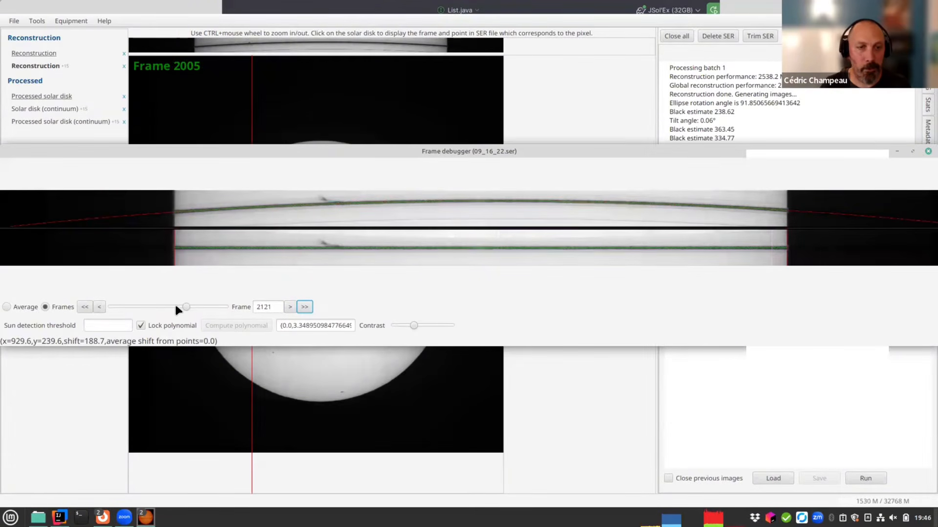
Compare the neighbouring frames around the dark feature, going back to frame 2104
{"action": "left_click", "coordinate": [86, 305]}
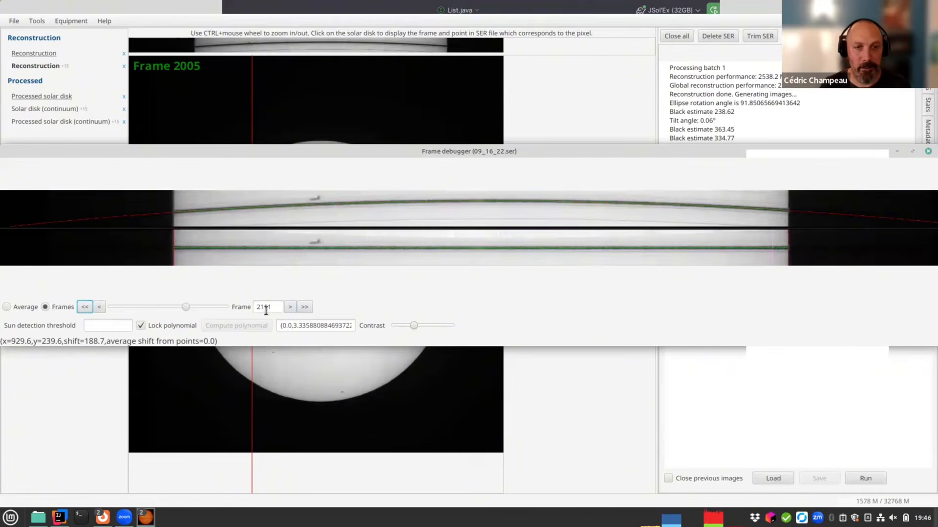
{"action": "left_click", "coordinate": [304, 307]}
{"action": "left_click", "coordinate": [82, 308]}
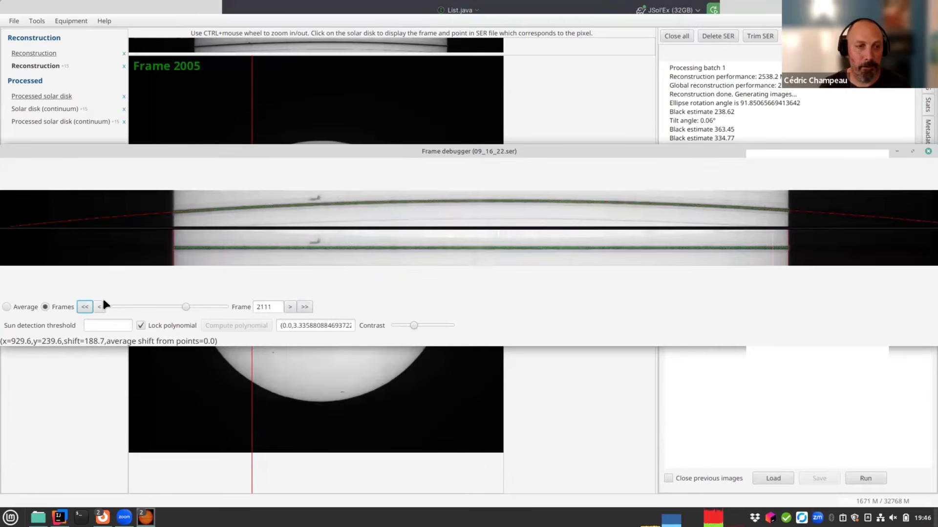
{"action": "left_click", "coordinate": [99, 307]}
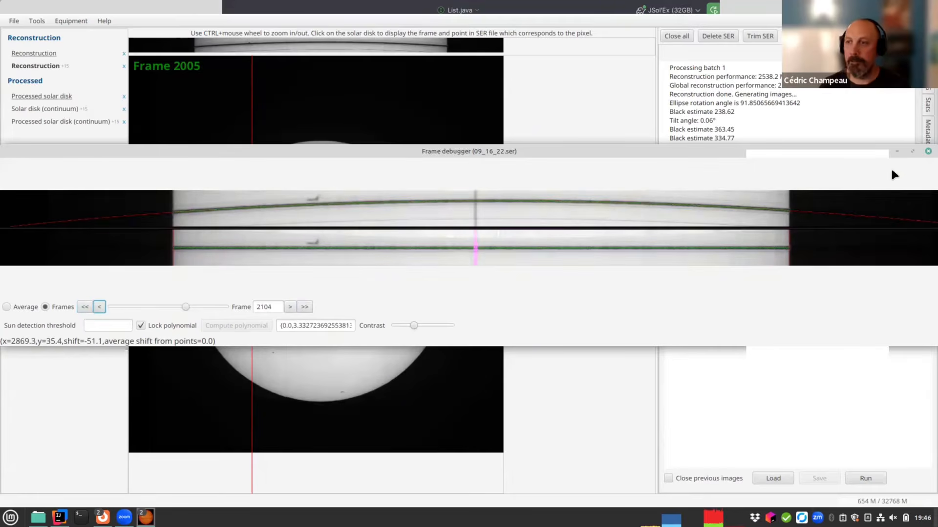
Return to Solar disk (continuum) and try to create an animation or panel from a region of about 150x163 around the small dark spot
{"action": "left_click", "coordinate": [140, 137]}
{"action": "left_click", "coordinate": [49, 108]}
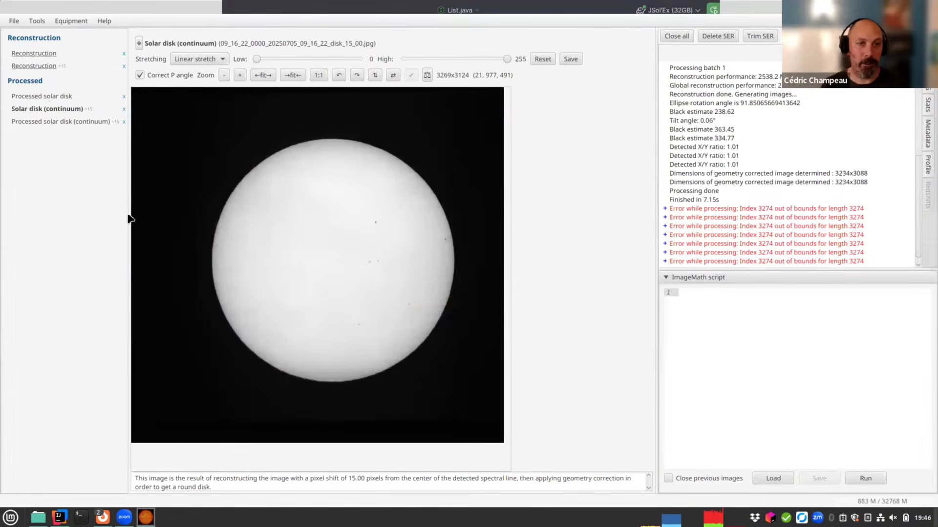
{"action": "left_click", "coordinate": [49, 96]}
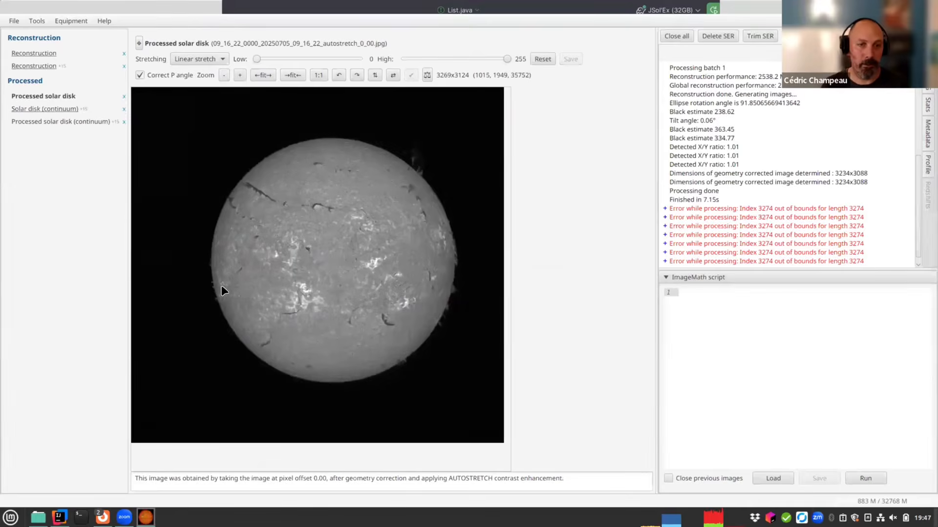
{"action": "left_click", "coordinate": [67, 110]}
{"action": "left_click_drag", "start_coordinate": [352, 315], "coordinate": [369, 337]}
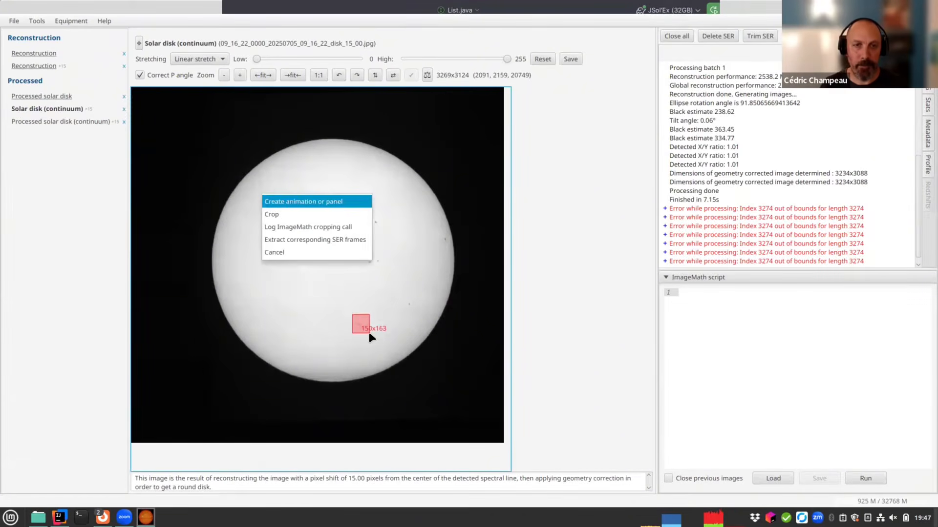
{"action": "left_click", "coordinate": [301, 201]}
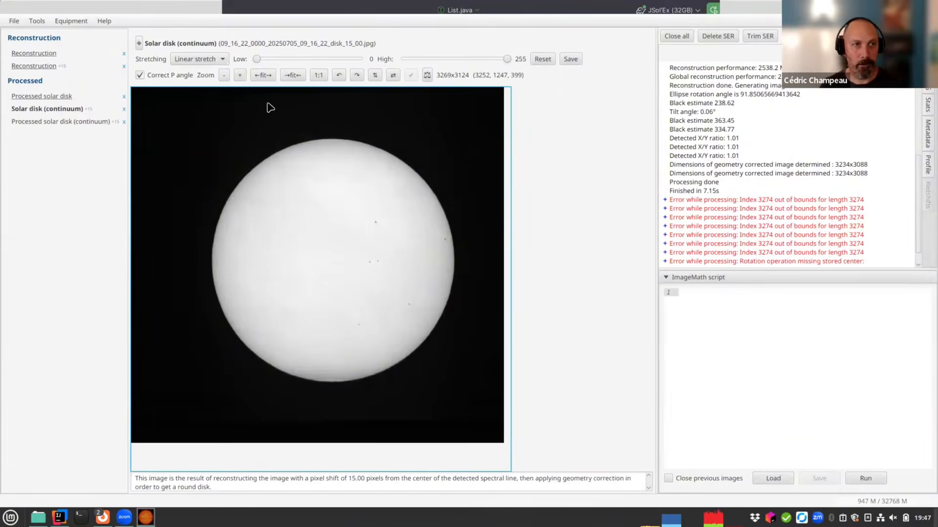
Reopen the recent file 09_16_22.ser, set Autocrop to Radius (1.2x) and process it in Quick mode
{"action": "left_click", "coordinate": [15, 21]}
{"action": "mouse_move", "coordinate": [27, 74]}
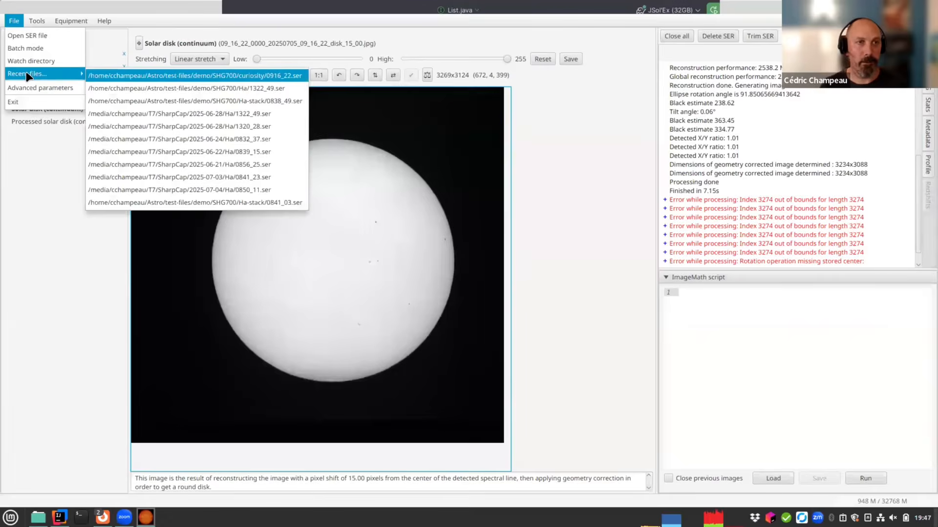
{"action": "left_click", "coordinate": [142, 79]}
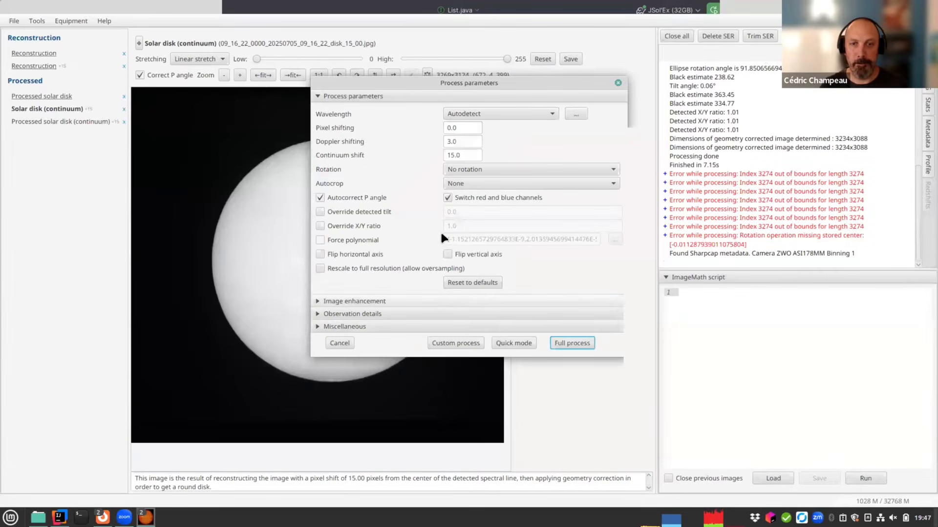
{"action": "left_click", "coordinate": [481, 169]}
{"action": "left_click", "coordinate": [481, 169]}
{"action": "left_click", "coordinate": [476, 184]}
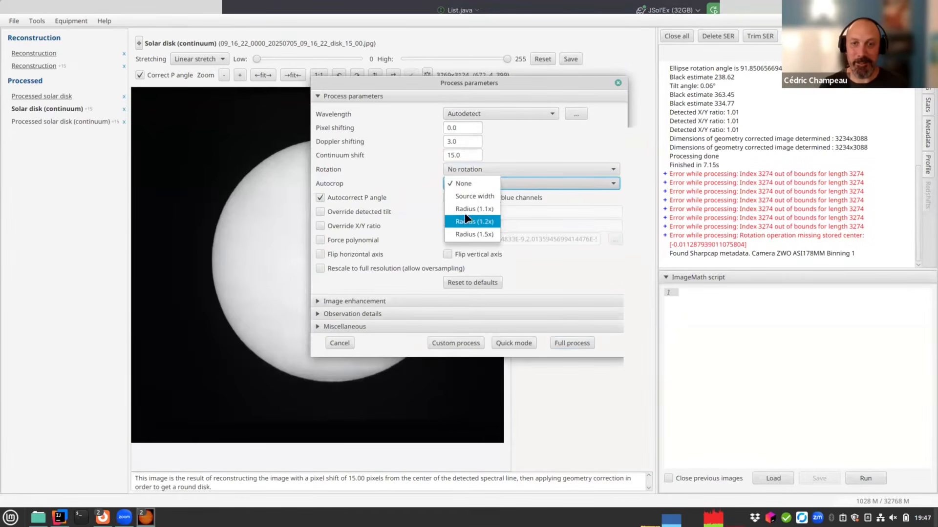
{"action": "left_click", "coordinate": [464, 210]}
{"action": "left_click", "coordinate": [516, 344]}
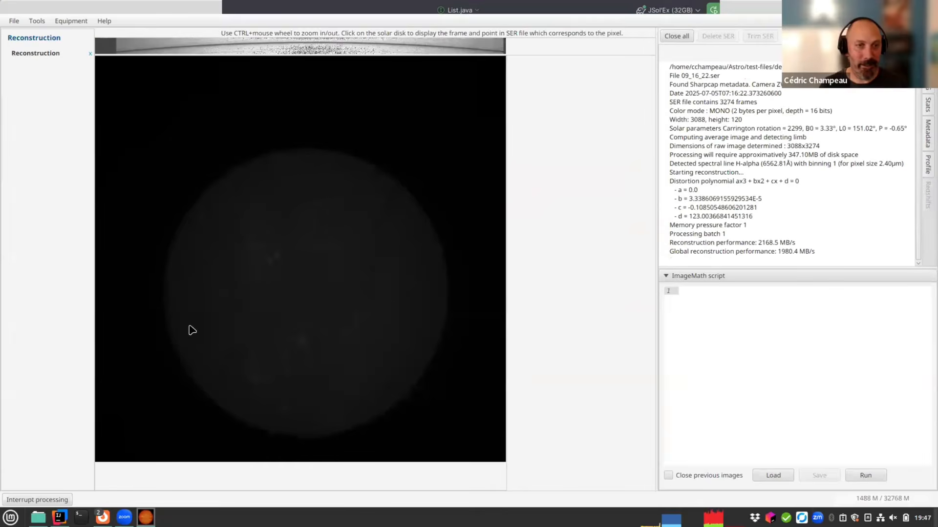
Switch to Firefox and open the Astrosurf forums in a new tab of the maximized window
{"action": "mouse_move", "coordinate": [104, 515]}
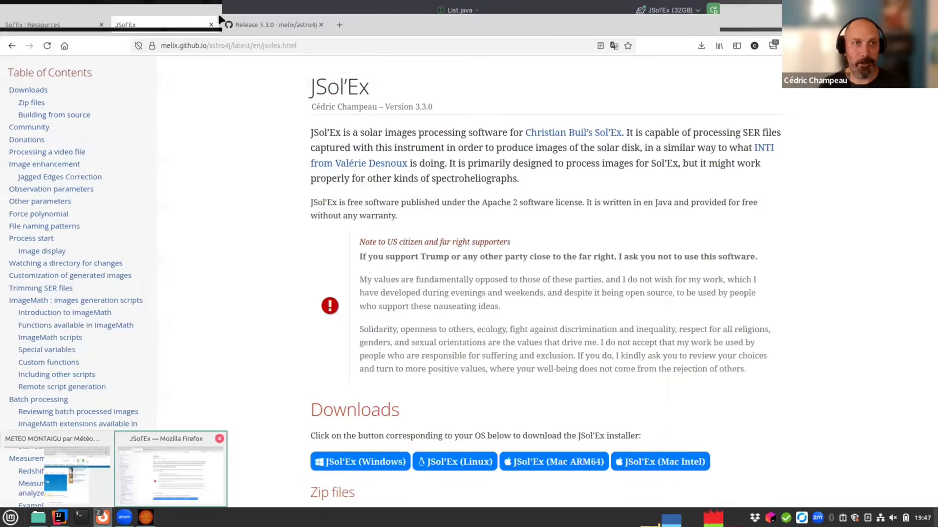
{"action": "left_click", "coordinate": [157, 474]}
{"action": "left_click_drag", "start_coordinate": [146, 100], "coordinate": [329, 116]}
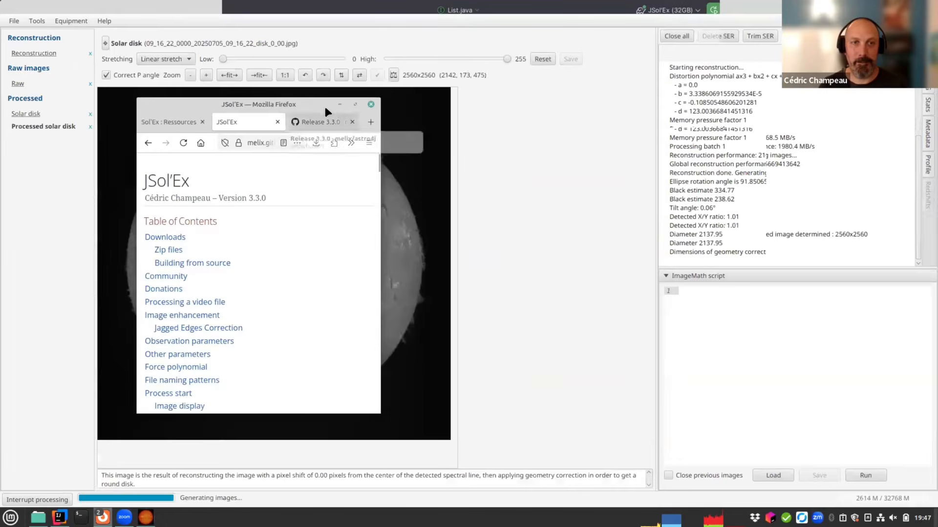
{"action": "left_click", "coordinate": [371, 122]}
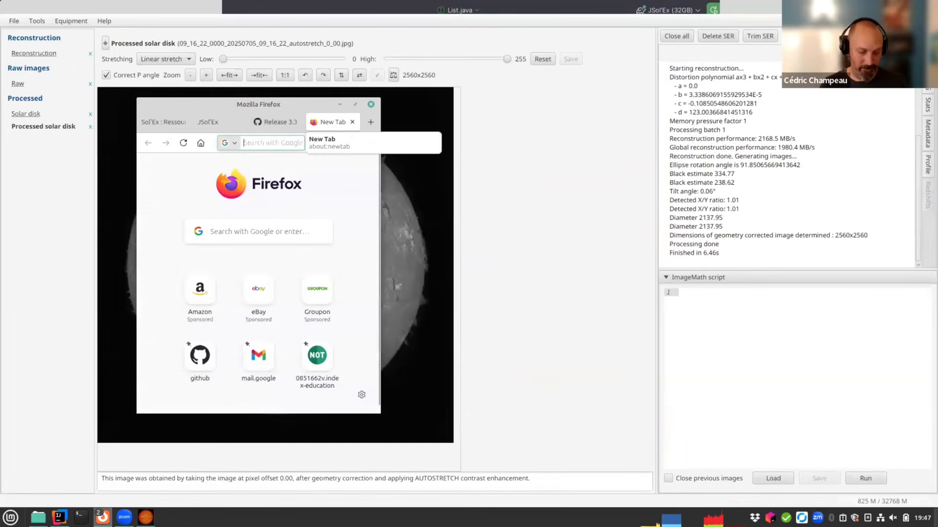
{"action": "type", "text": "astros"}
{"action": "key", "text": "Return"}
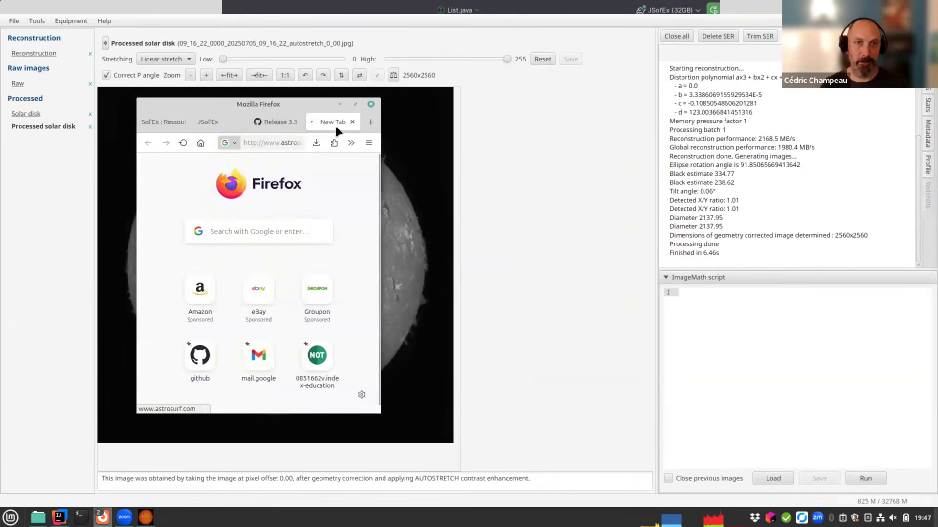
{"action": "left_click", "coordinate": [355, 104]}
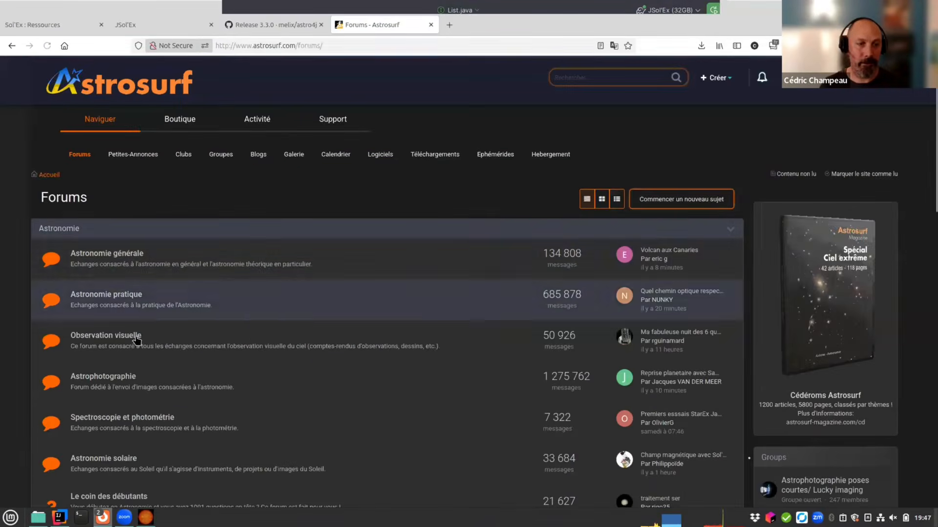
Open the topic "Spectro, phénomène étrange à 7:16 TU le 5 juillet 2025" in the Astronomie solaire forum
{"action": "scroll", "coordinate": [127, 332], "scroll_direction": "down", "scroll_amount": 5}
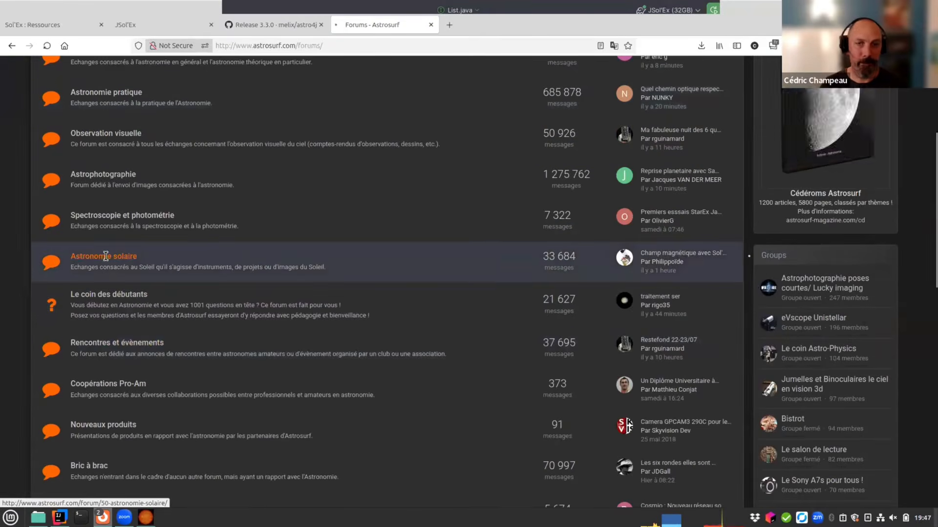
{"action": "left_click", "coordinate": [104, 257]}
{"action": "left_click", "coordinate": [113, 348]}
{"action": "scroll", "coordinate": [370, 268], "scroll_direction": "down", "scroll_amount": 10}
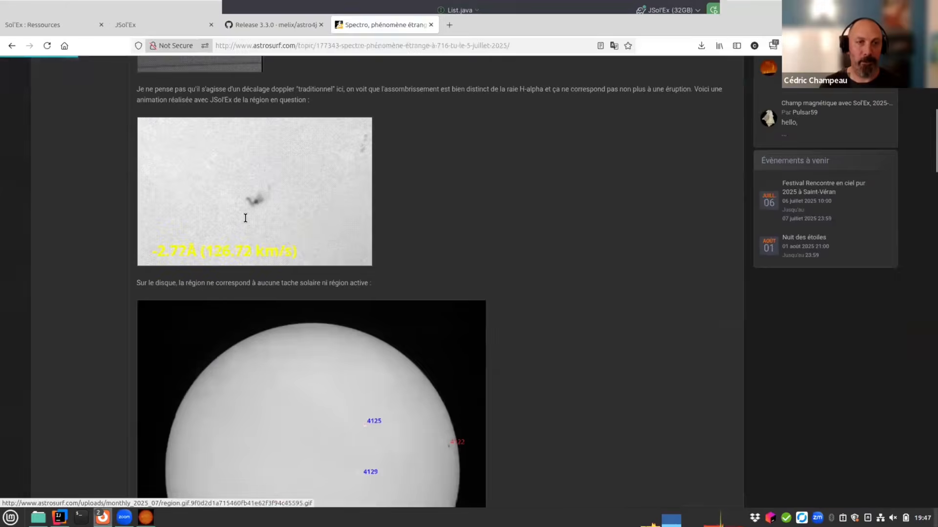
Examine the topic's scan extract, the animation of the region and the annotated disk image locating the phenomenon
{"action": "scroll", "coordinate": [247, 192], "scroll_direction": "up", "scroll_amount": 2}
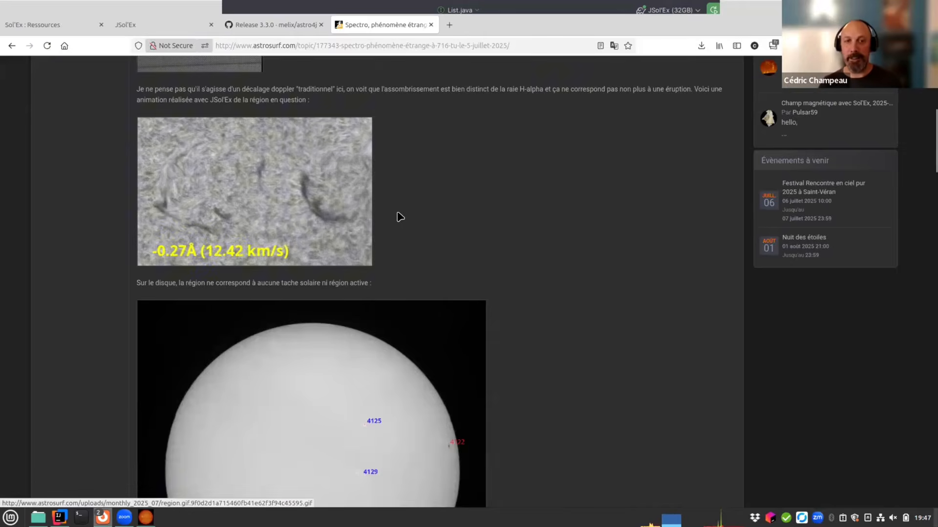
{"action": "scroll", "coordinate": [400, 216], "scroll_direction": "up", "scroll_amount": 2}
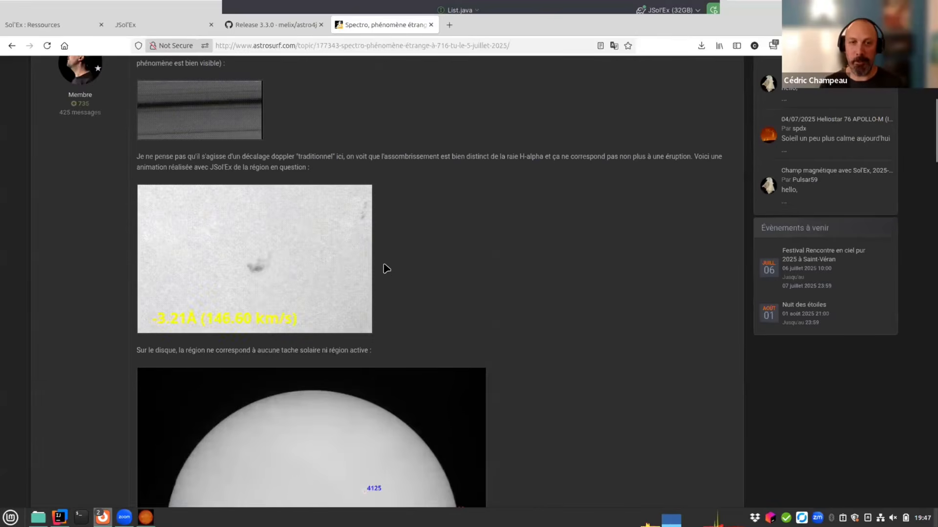
{"action": "scroll", "coordinate": [383, 270], "scroll_direction": "down", "scroll_amount": 5}
{"action": "scroll", "coordinate": [379, 282], "scroll_direction": "up", "scroll_amount": 2}
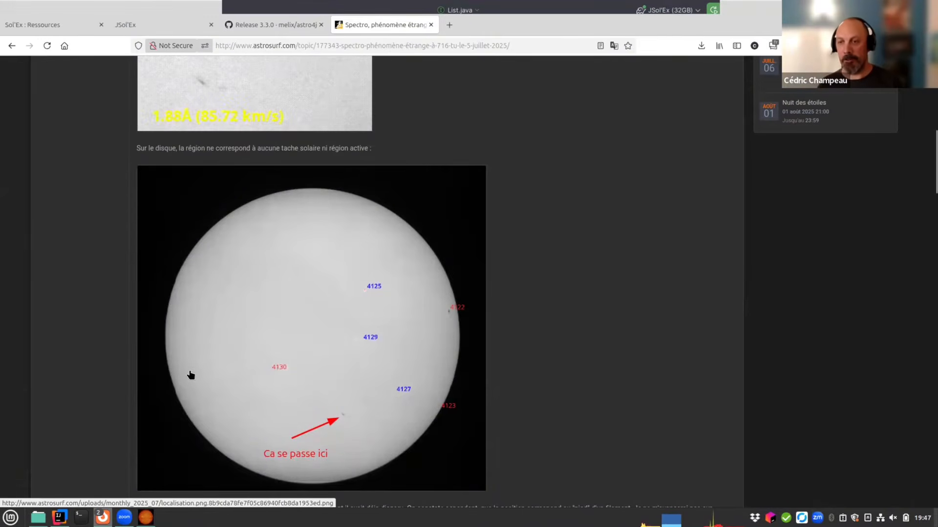
{"action": "scroll", "coordinate": [180, 337], "scroll_direction": "up", "scroll_amount": 5}
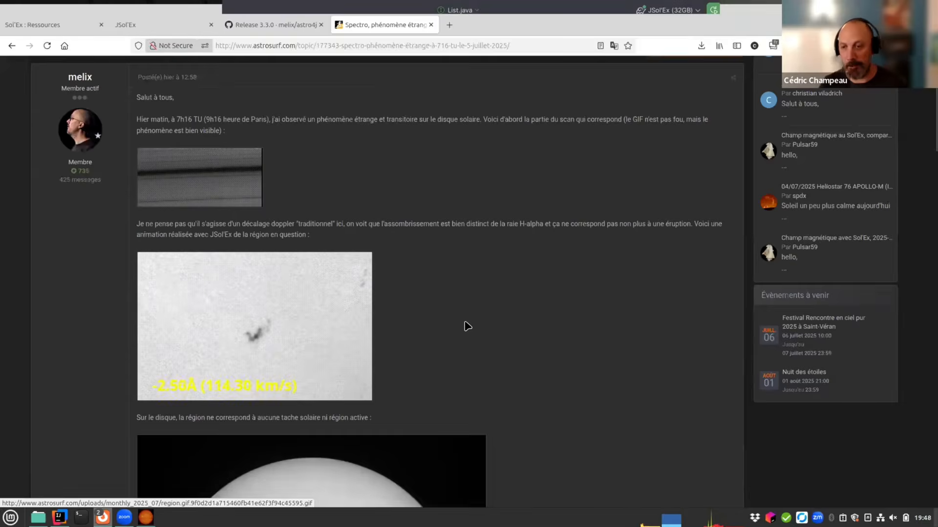
{"action": "scroll", "coordinate": [467, 325], "scroll_direction": "down", "scroll_amount": 1}
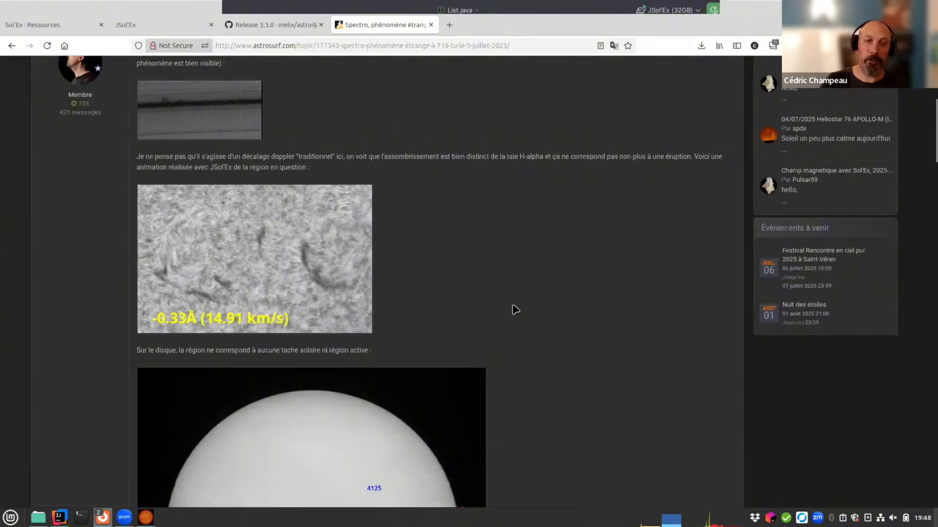
{"action": "scroll", "coordinate": [512, 304], "scroll_direction": "down", "scroll_amount": 6}
{"action": "scroll", "coordinate": [513, 308], "scroll_direction": "up", "scroll_amount": 6}
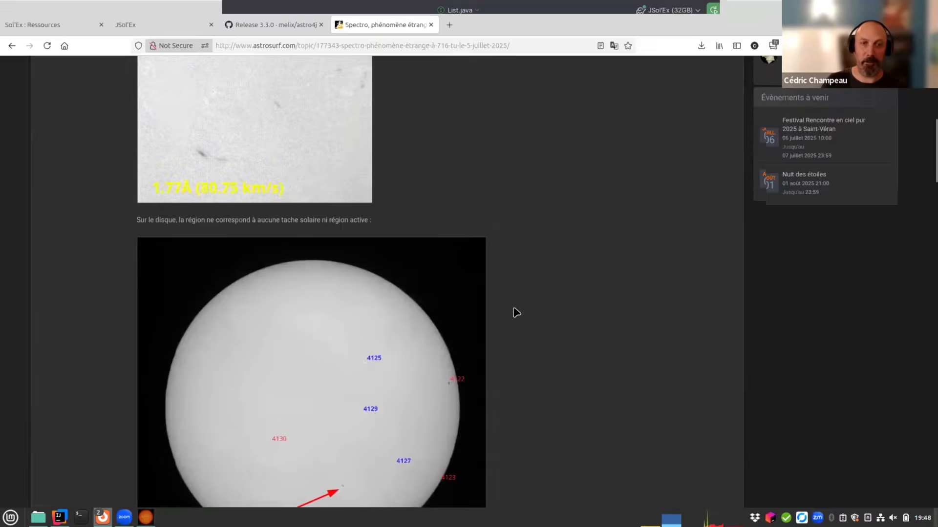
{"action": "scroll", "coordinate": [517, 313], "scroll_direction": "up", "scroll_amount": 4}
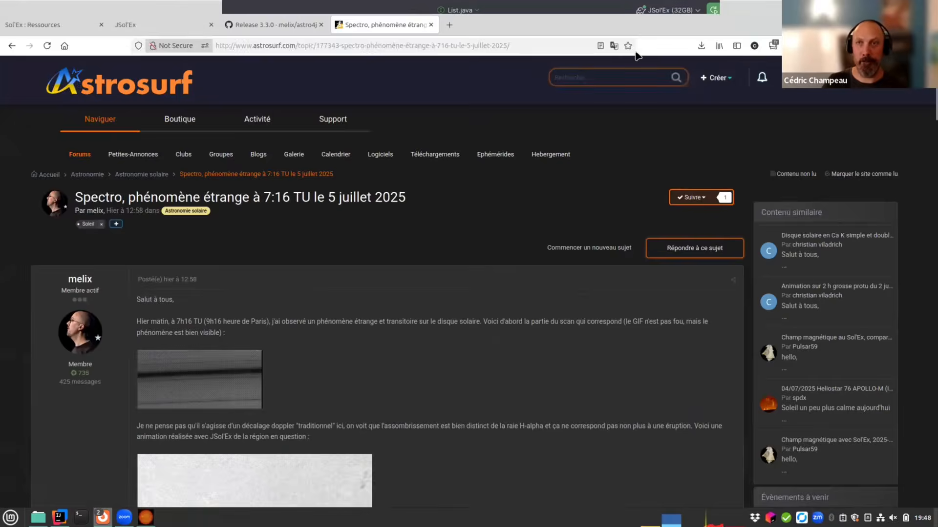
Leave the forum topic for JSol'Ex, open 08_50_11.ser from the SHG700/jagged folder and process it in Quick mode
{"action": "middle_click", "coordinate": [423, 24]}
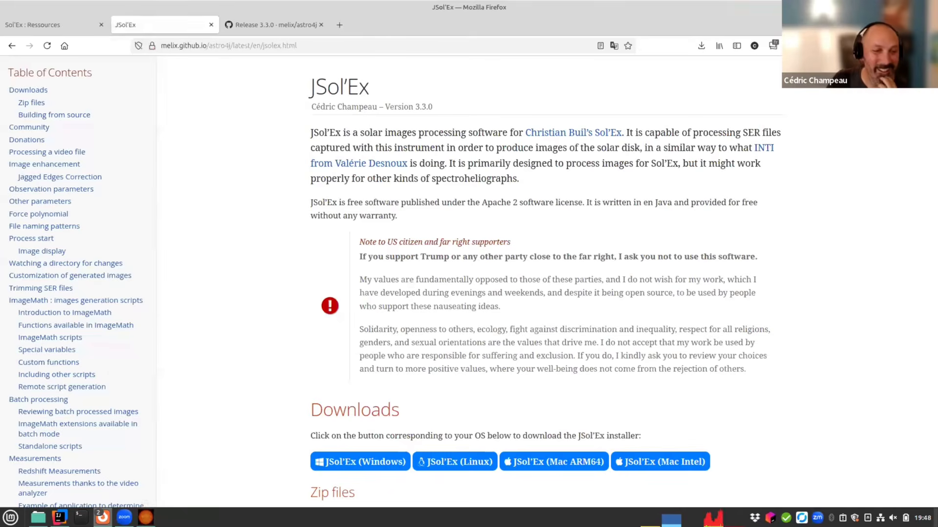
{"action": "left_click", "coordinate": [145, 517]}
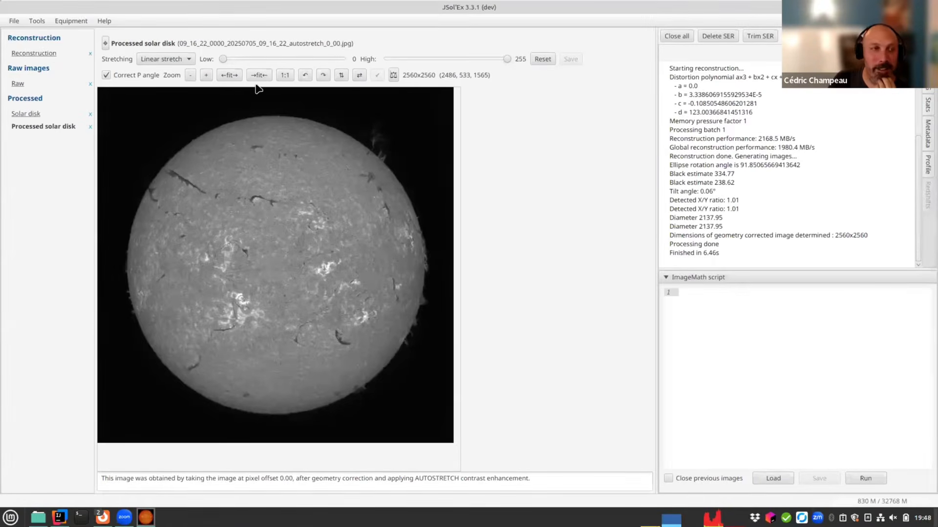
{"action": "left_click", "coordinate": [14, 21]}
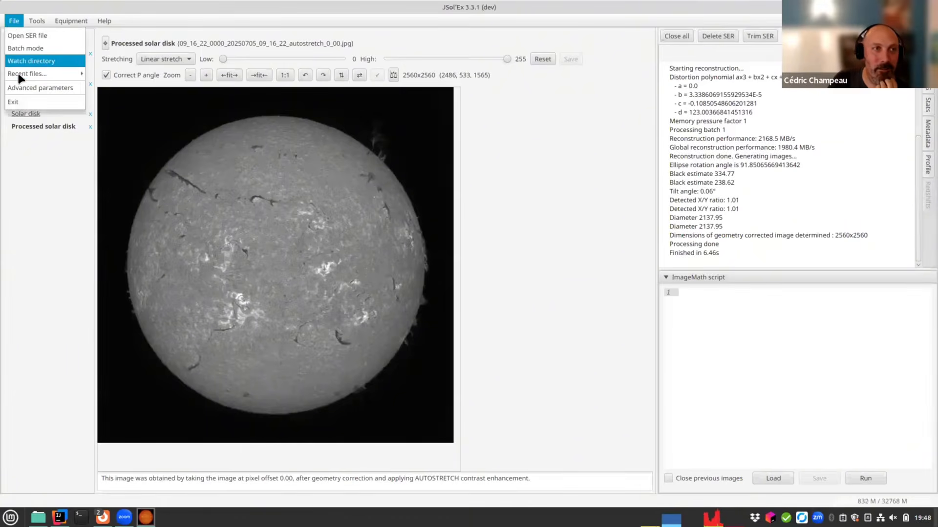
{"action": "mouse_move", "coordinate": [29, 73]}
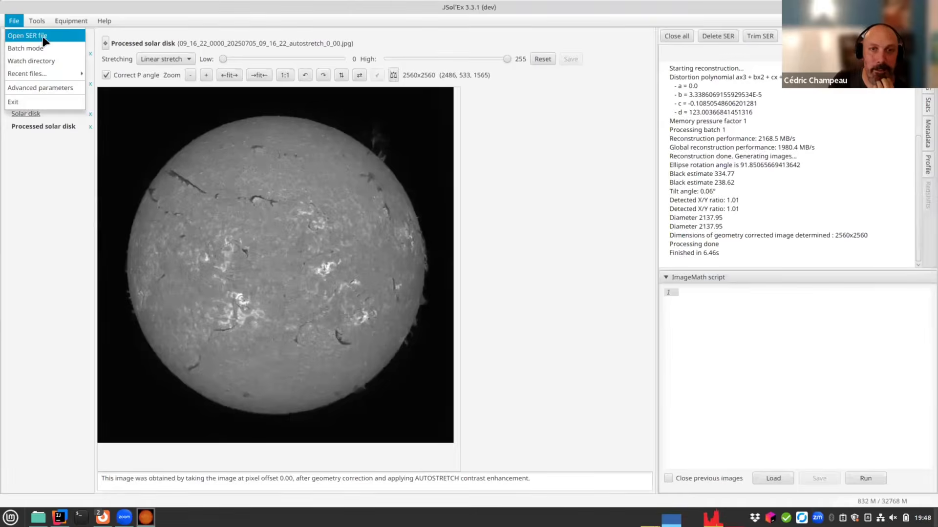
{"action": "left_click", "coordinate": [30, 35]}
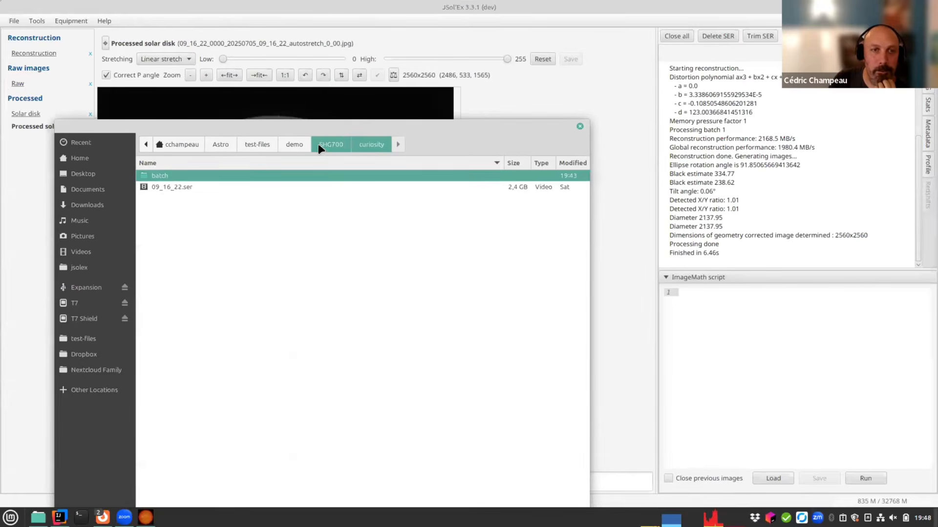
{"action": "left_click", "coordinate": [320, 146]}
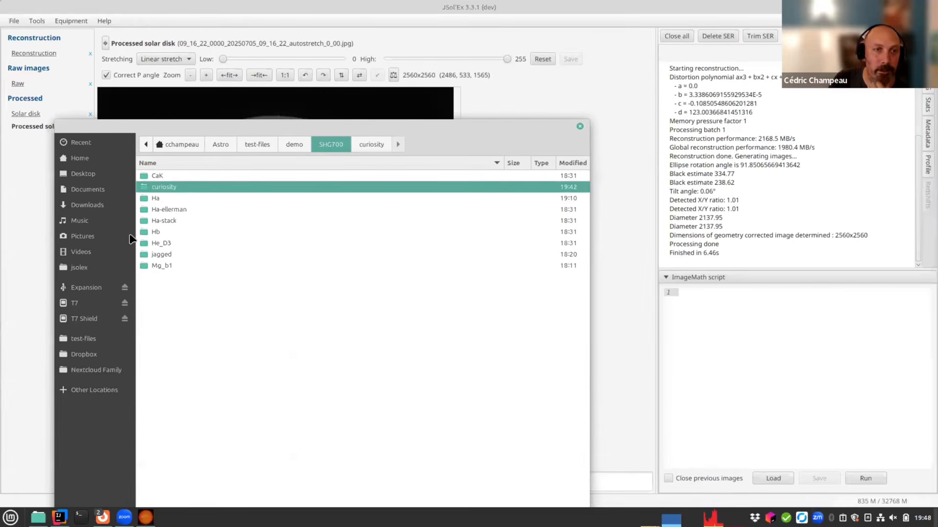
{"action": "double_click", "coordinate": [168, 253]}
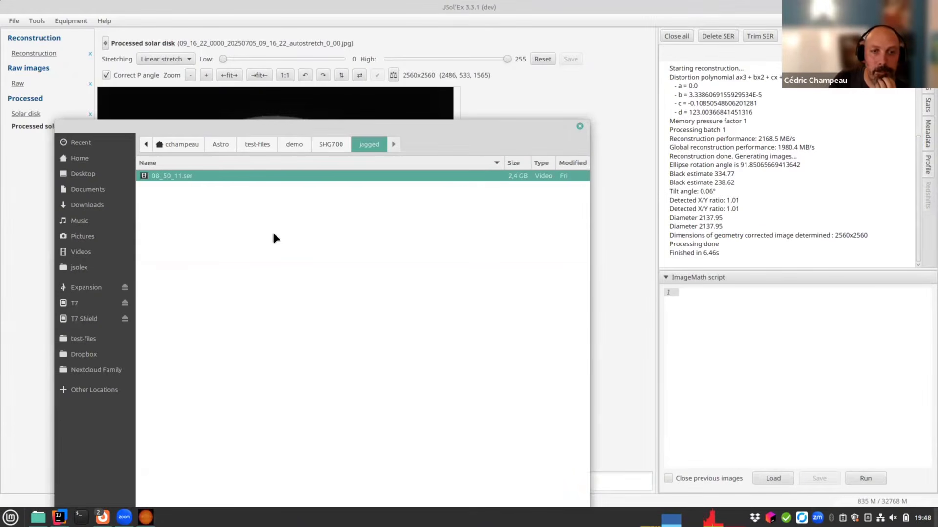
{"action": "double_click", "coordinate": [168, 176]}
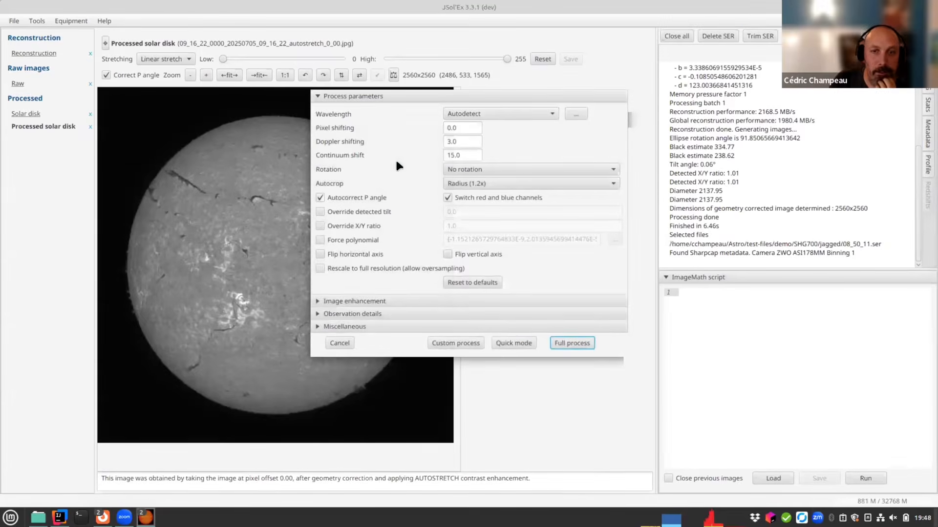
{"action": "left_click", "coordinate": [515, 343]}
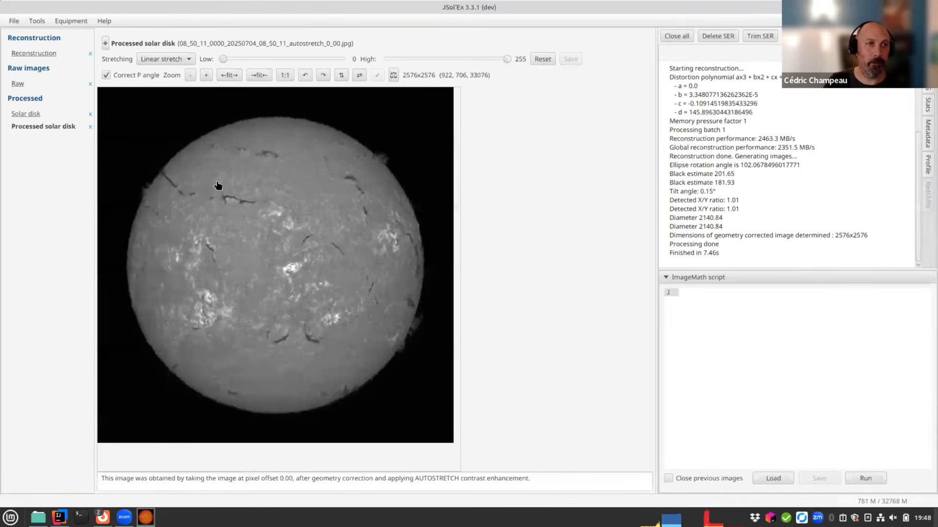
Examine the jagged limb and the filaments near the solar north edge in the unenhanced Solar disk image
{"action": "left_click", "coordinate": [28, 113]}
{"action": "scroll", "coordinate": [318, 277], "scroll_direction": "up", "scroll_amount": 5}
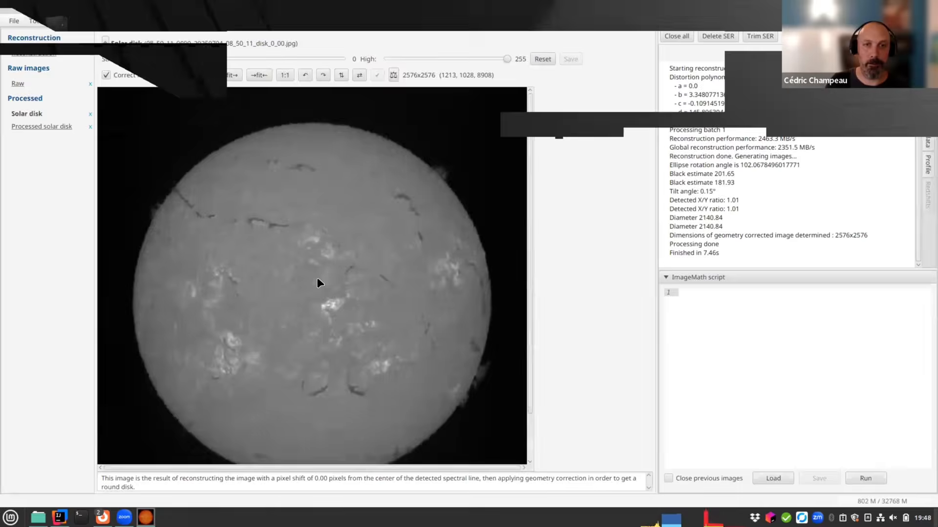
{"action": "left_click_drag", "start_coordinate": [470, 310], "coordinate": [319, 309]}
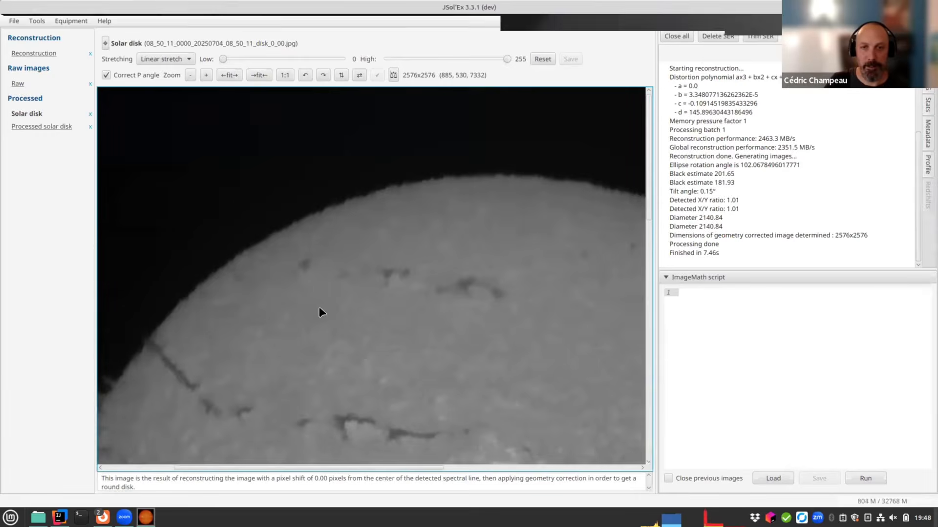
{"action": "scroll", "coordinate": [385, 250], "scroll_direction": "up", "scroll_amount": 2}
{"action": "left_click_drag", "start_coordinate": [462, 294], "coordinate": [353, 292]}
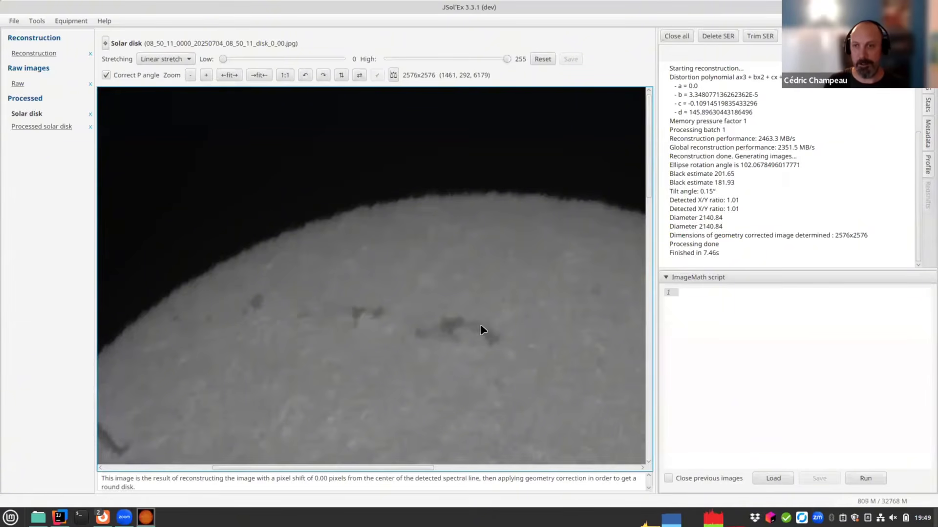
Reopen the recent file 08_50_11.ser, enable Jagged edges correction and process it in Quick mode
{"action": "left_click", "coordinate": [19, 26]}
{"action": "mouse_move", "coordinate": [55, 79]}
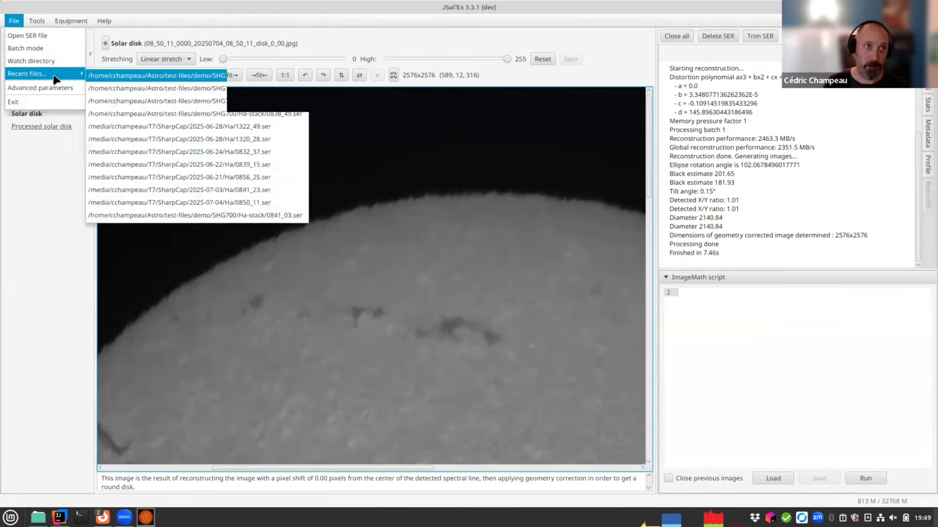
{"action": "left_click", "coordinate": [125, 77]}
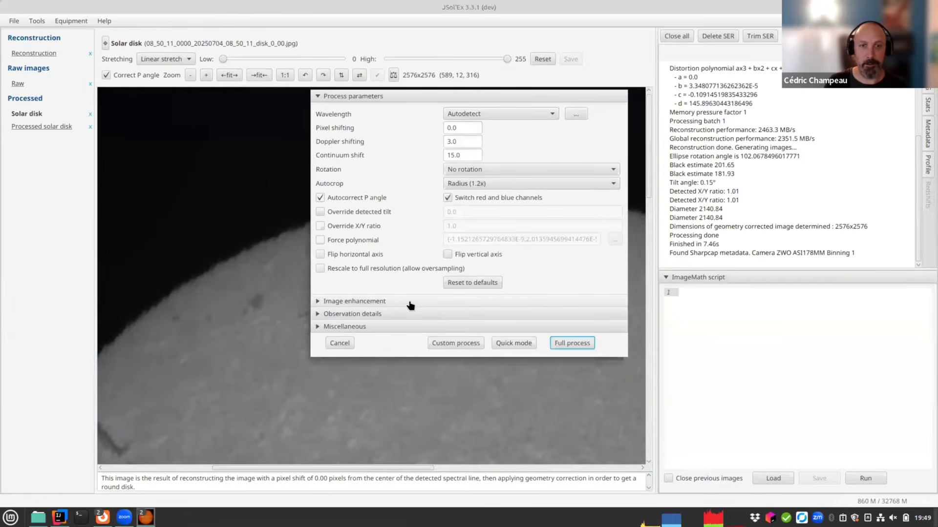
{"action": "left_click", "coordinate": [366, 302]}
{"action": "left_click", "coordinate": [344, 267]}
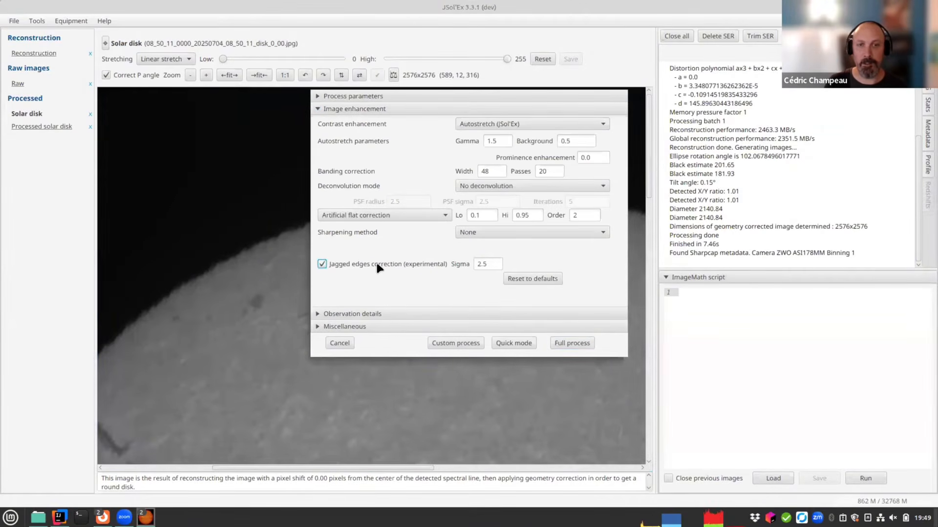
{"action": "left_click", "coordinate": [513, 344]}
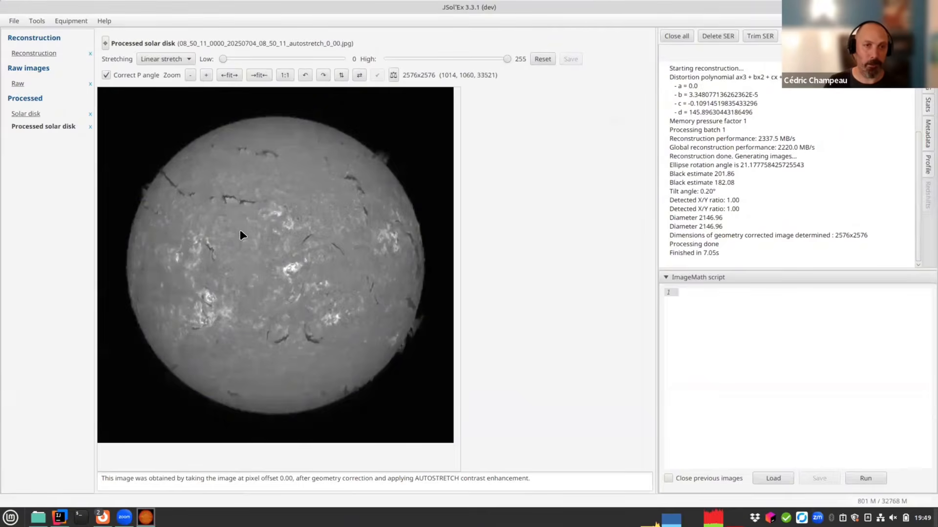
Examine the limb, filaments and active regions of the processed solar disk to judge the jagged edges correction
{"action": "scroll", "coordinate": [240, 230], "scroll_direction": "up", "scroll_amount": 5}
{"action": "scroll", "coordinate": [305, 281], "scroll_direction": "up", "scroll_amount": 1}
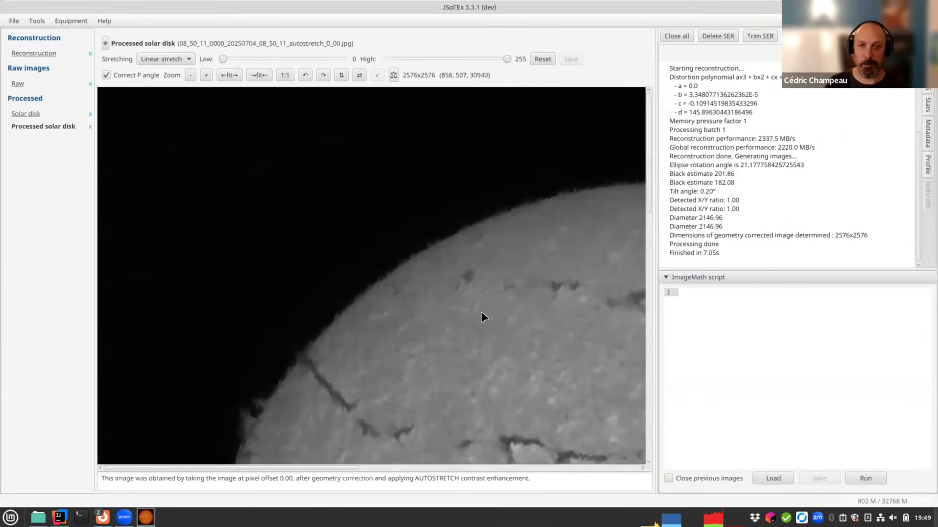
{"action": "left_click_drag", "start_coordinate": [481, 311], "coordinate": [368, 288]}
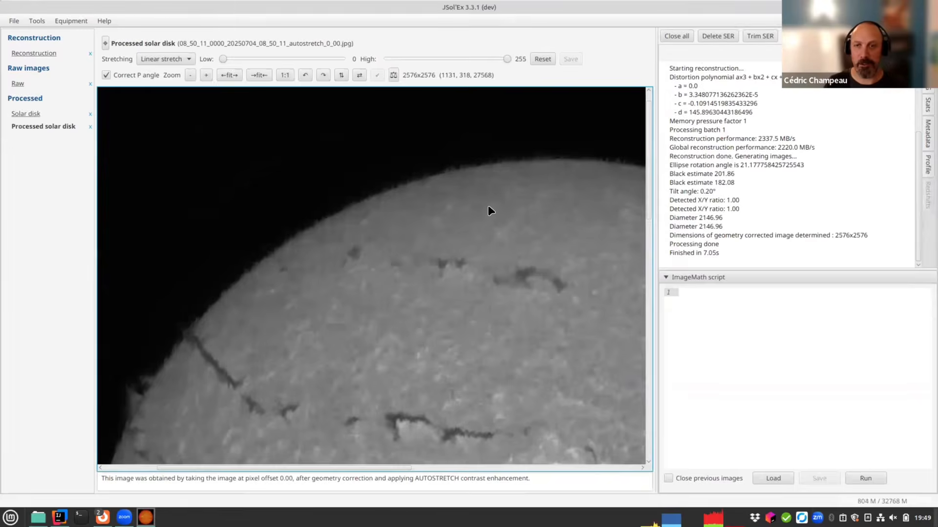
{"action": "scroll", "coordinate": [477, 222], "scroll_direction": "up", "scroll_amount": 2}
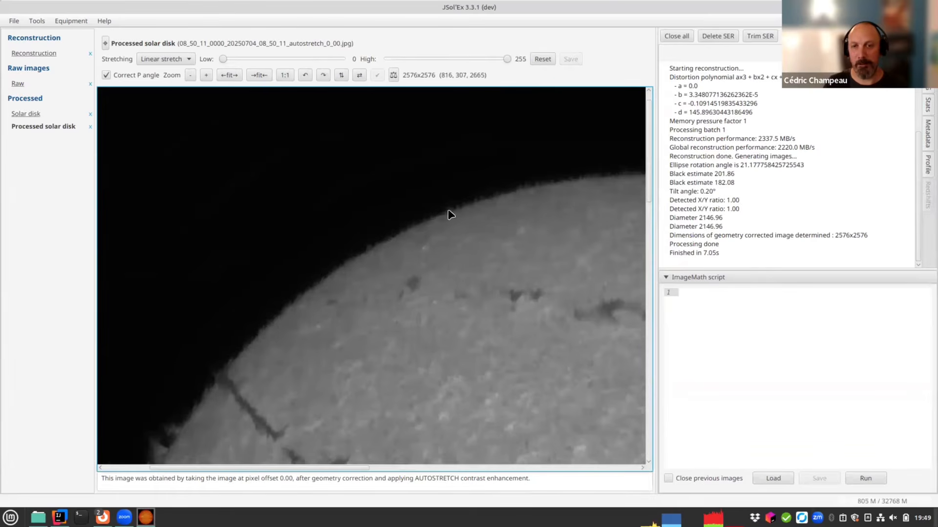
{"action": "scroll", "coordinate": [364, 338], "scroll_direction": "down", "scroll_amount": 5}
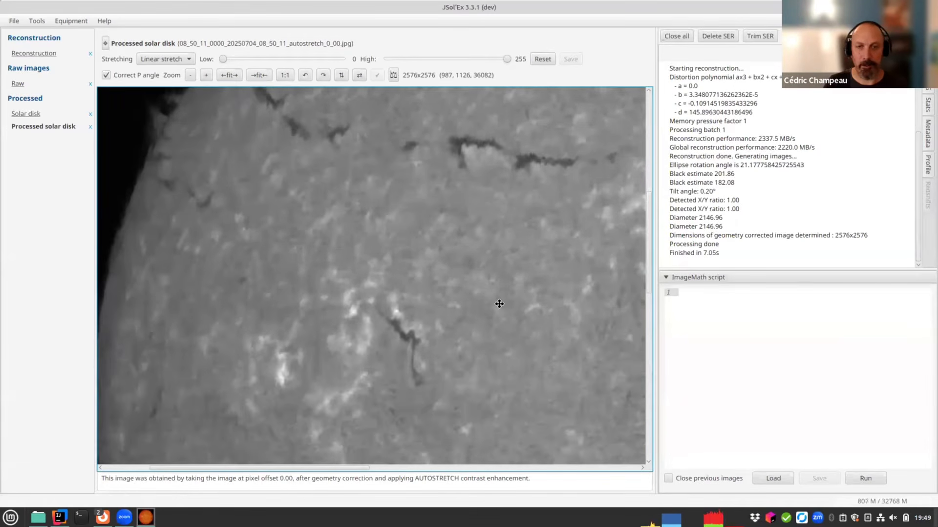
{"action": "scroll", "coordinate": [503, 300], "scroll_direction": "right", "scroll_amount": 3}
{"action": "scroll", "coordinate": [284, 297], "scroll_direction": "down", "scroll_amount": 3}
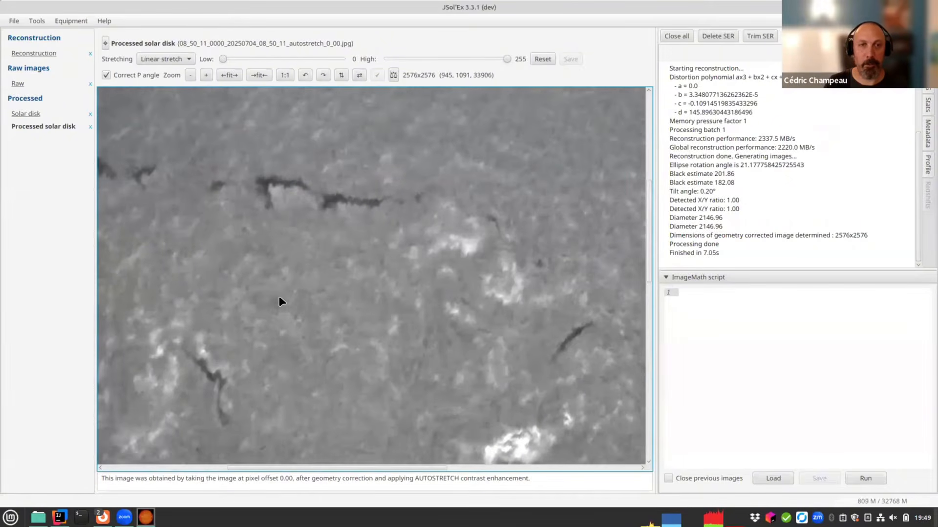
{"action": "scroll", "coordinate": [294, 299], "scroll_direction": "down", "scroll_amount": 3}
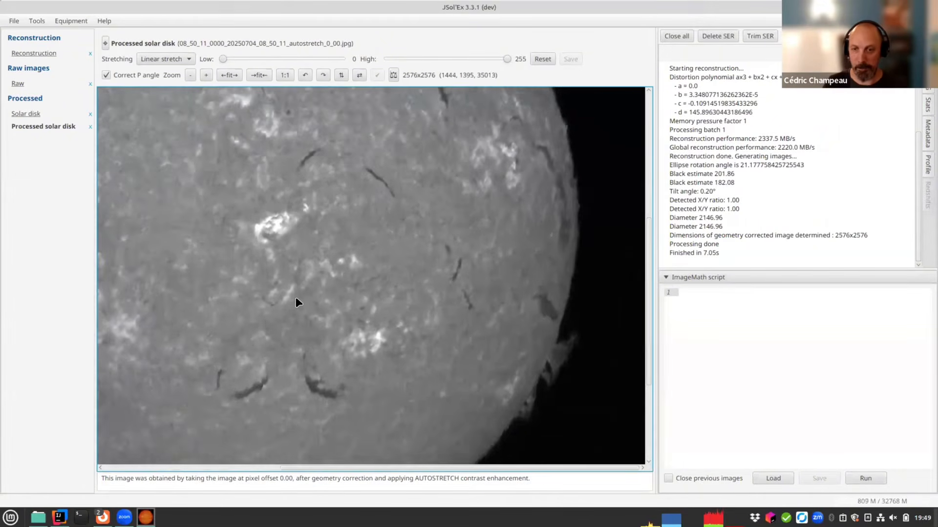
{"action": "scroll", "coordinate": [175, 260], "scroll_direction": "up", "scroll_amount": 7}
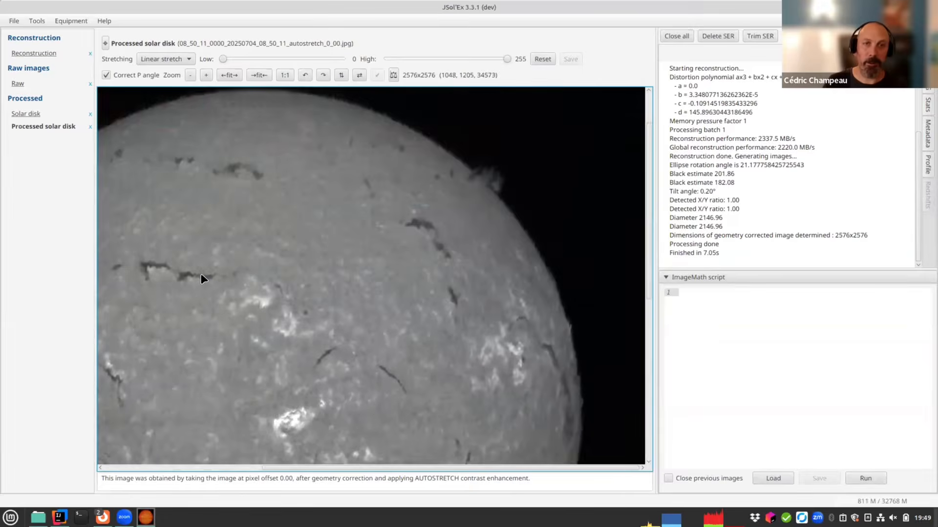
Reopen the recent file 08_50_11.ser and select the Sigma value of the Jagged edges correction in its image enhancement parameters
{"action": "left_click", "coordinate": [14, 21]}
{"action": "left_click", "coordinate": [21, 10]}
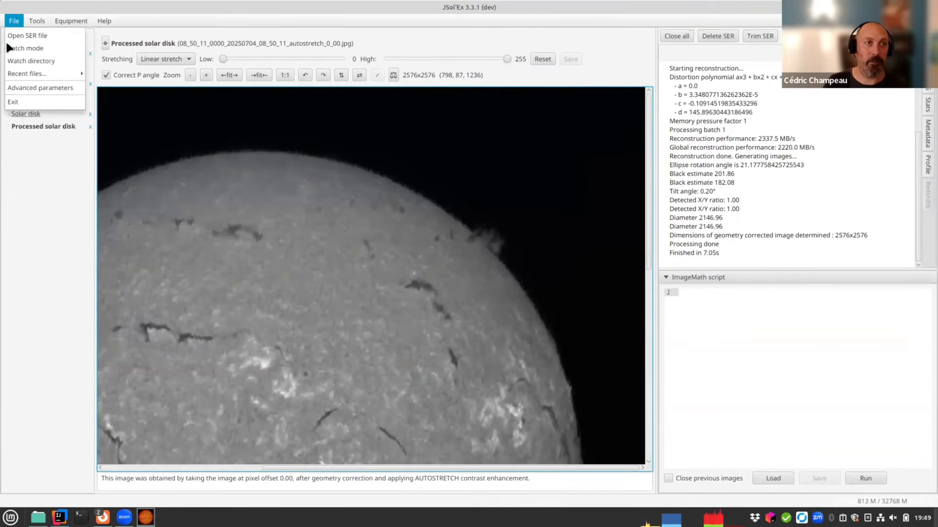
{"action": "left_click", "coordinate": [13, 21]}
{"action": "mouse_move", "coordinate": [22, 74]}
{"action": "left_click", "coordinate": [144, 76]}
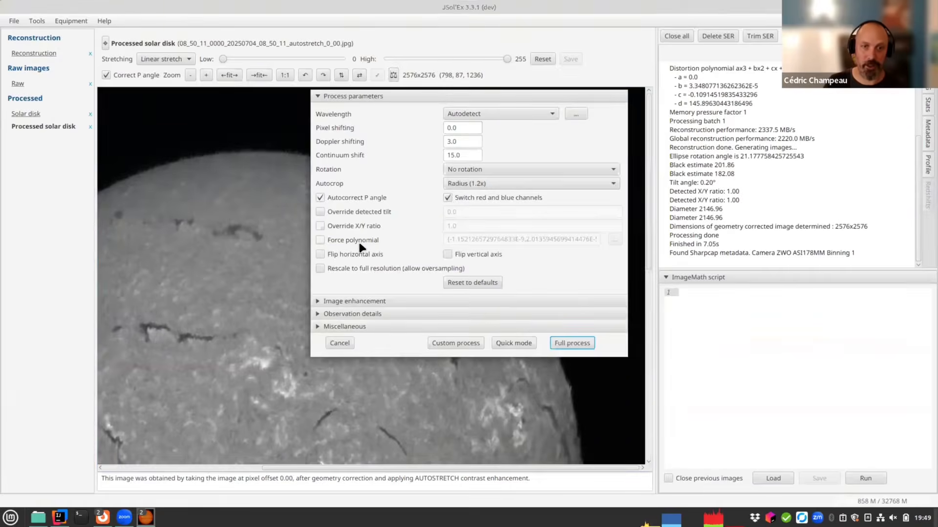
{"action": "left_click", "coordinate": [339, 301]}
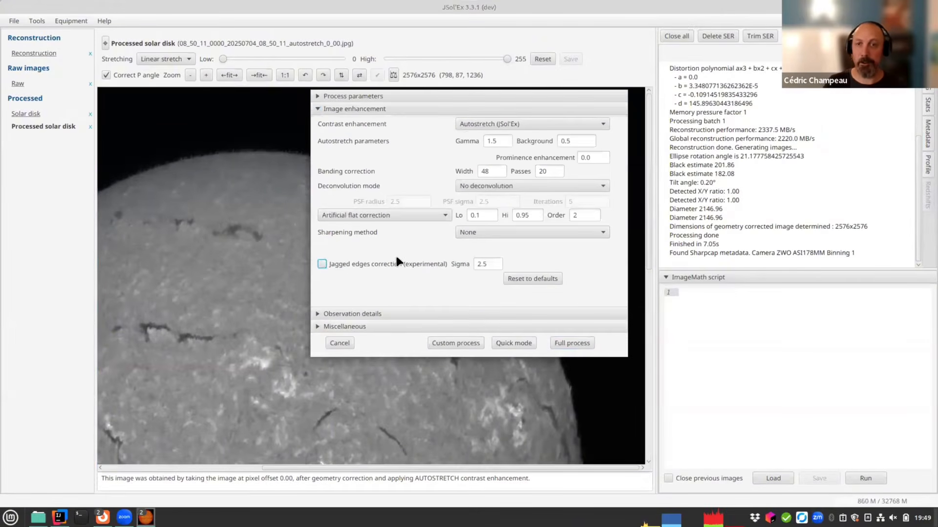
{"action": "left_click", "coordinate": [490, 264]}
{"action": "double_click", "coordinate": [481, 264]}
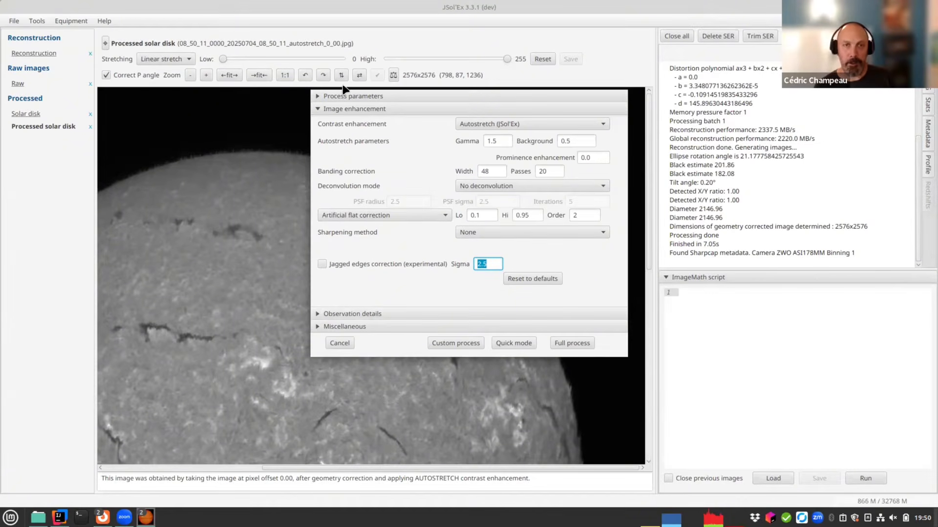
Set the flat correction to No flat correction and process the file in Quick mode
{"action": "left_click_drag", "start_coordinate": [372, 82], "coordinate": [344, 94]}
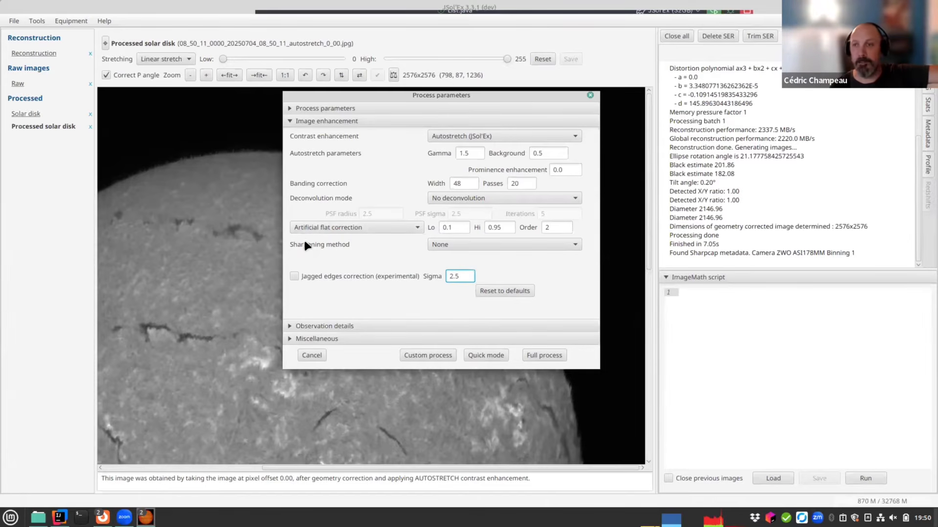
{"action": "left_click", "coordinate": [364, 225]}
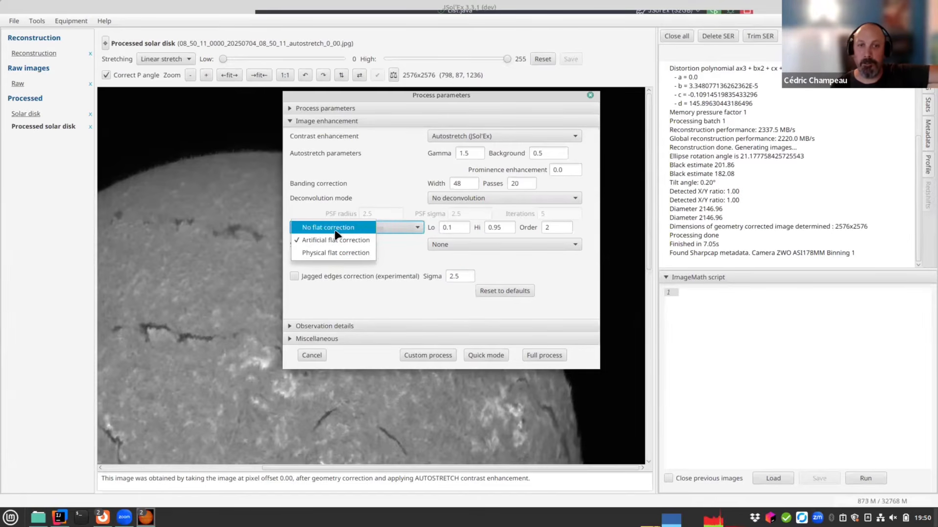
{"action": "left_click", "coordinate": [394, 225]}
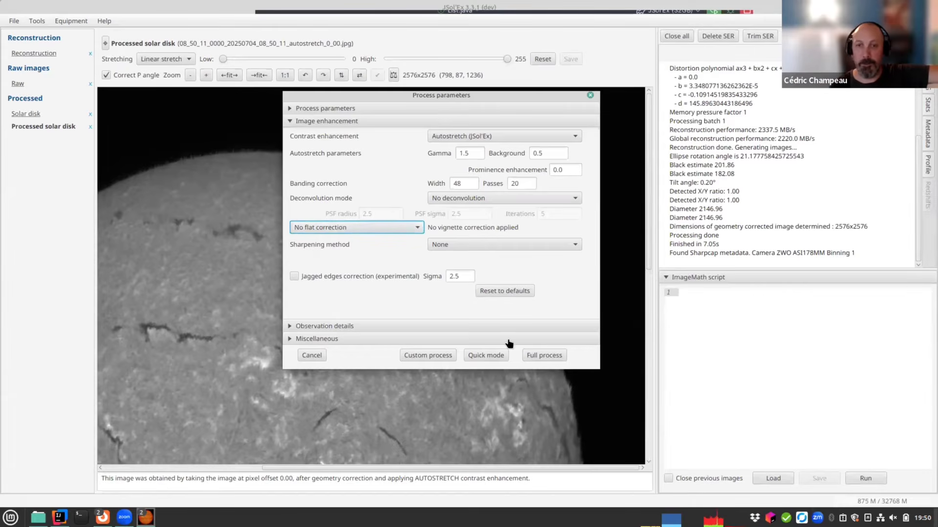
{"action": "left_click", "coordinate": [486, 355]}
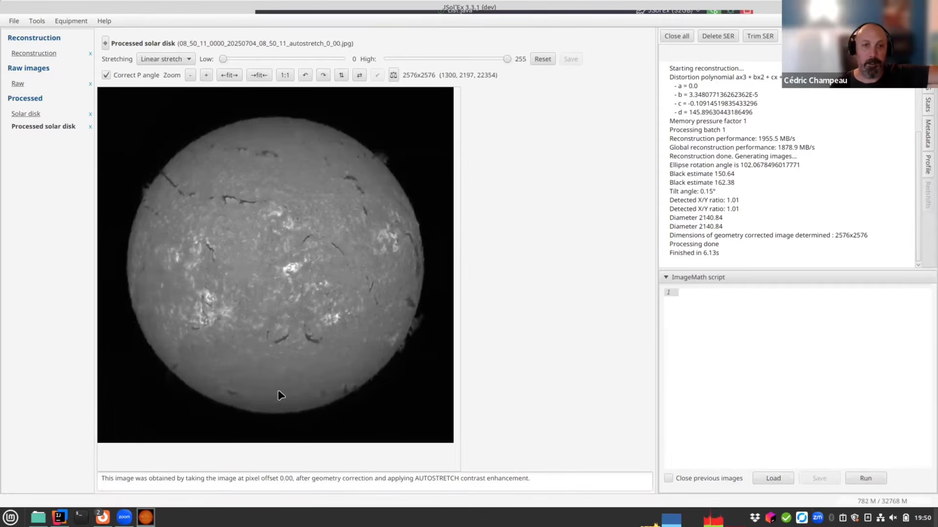
Reopen the recent file 08_50_11.ser and choose Artificial flat correction in its image enhancement parameters
{"action": "left_click", "coordinate": [17, 21]}
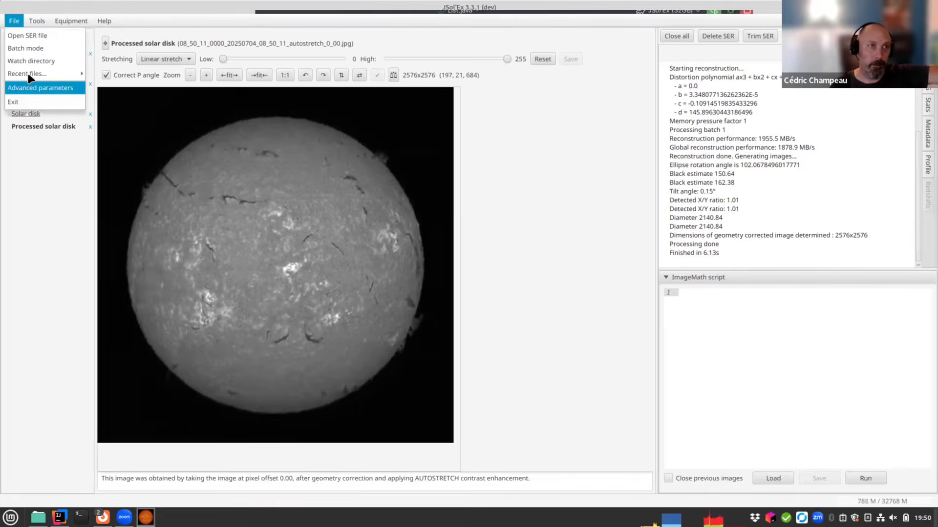
{"action": "mouse_move", "coordinate": [32, 73]}
{"action": "left_click", "coordinate": [122, 73]}
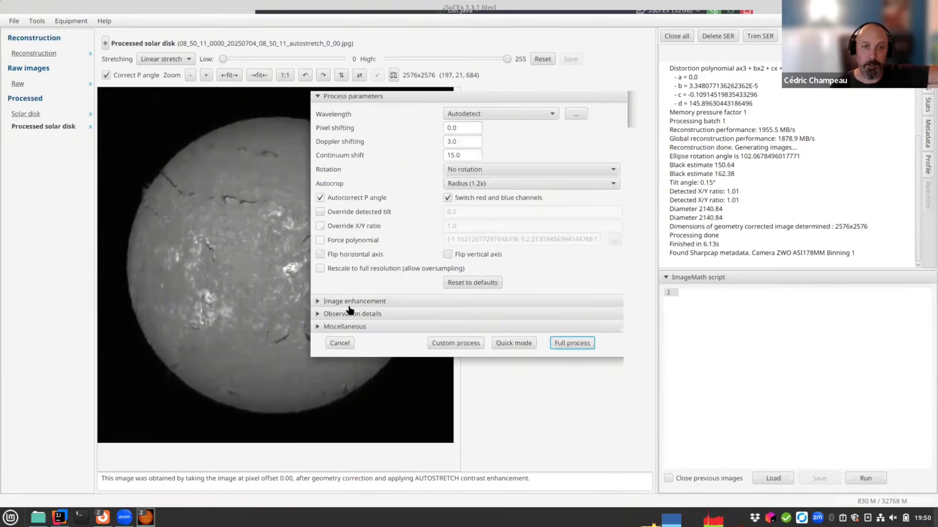
{"action": "left_click", "coordinate": [349, 301]}
{"action": "left_click", "coordinate": [367, 217]}
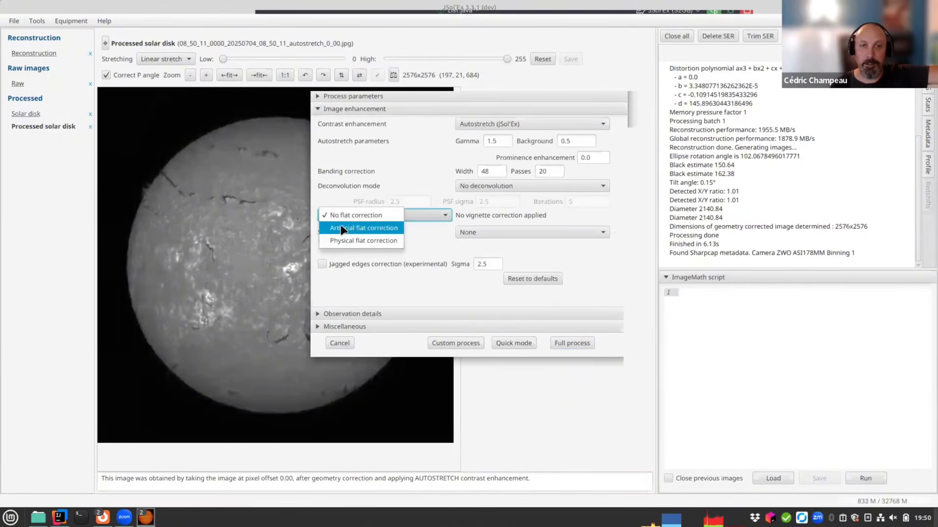
{"action": "left_click", "coordinate": [336, 235]}
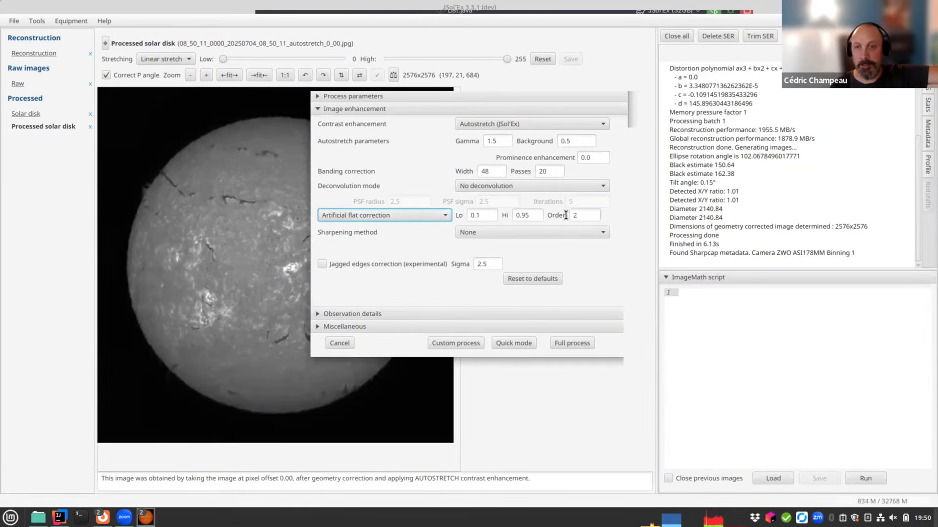
Look over the Lo, Hi and Order parameters of the artificial flat correction and select the Order value
{"action": "left_click", "coordinate": [573, 215]}
{"action": "left_click", "coordinate": [491, 215]}
{"action": "left_click", "coordinate": [580, 218]}
{"action": "double_click", "coordinate": [579, 218]}
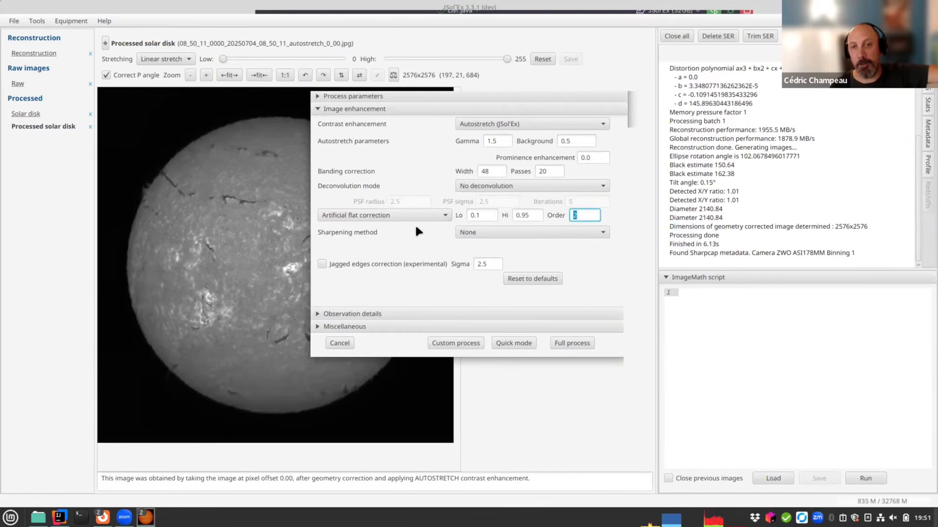
Switch to Physical flat correction, view the instructions for choosing a flat file, and cancel the file selection
{"action": "left_click", "coordinate": [388, 216]}
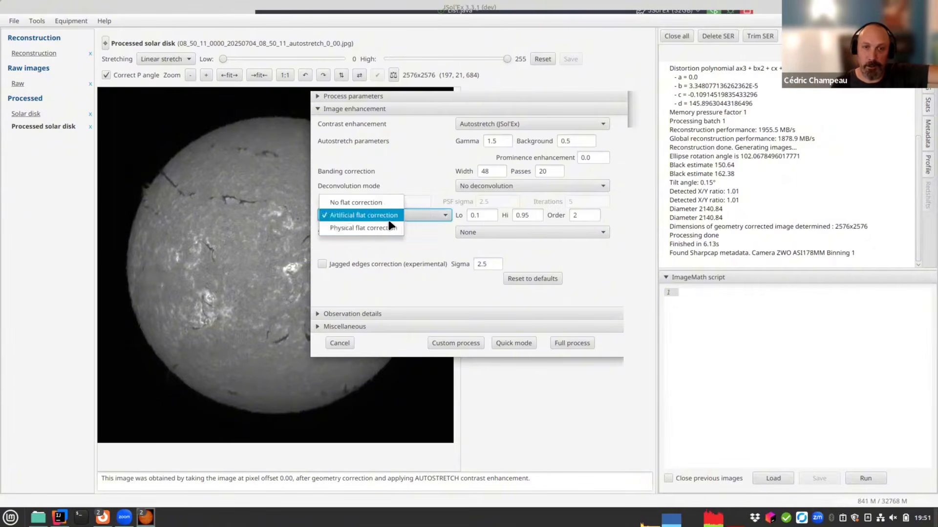
{"action": "left_click", "coordinate": [361, 228]}
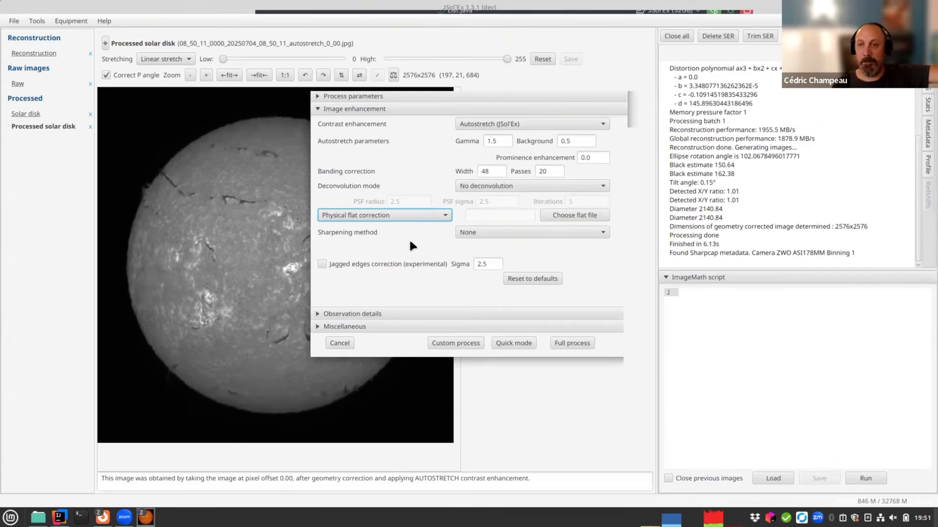
{"action": "left_click", "coordinate": [582, 217]}
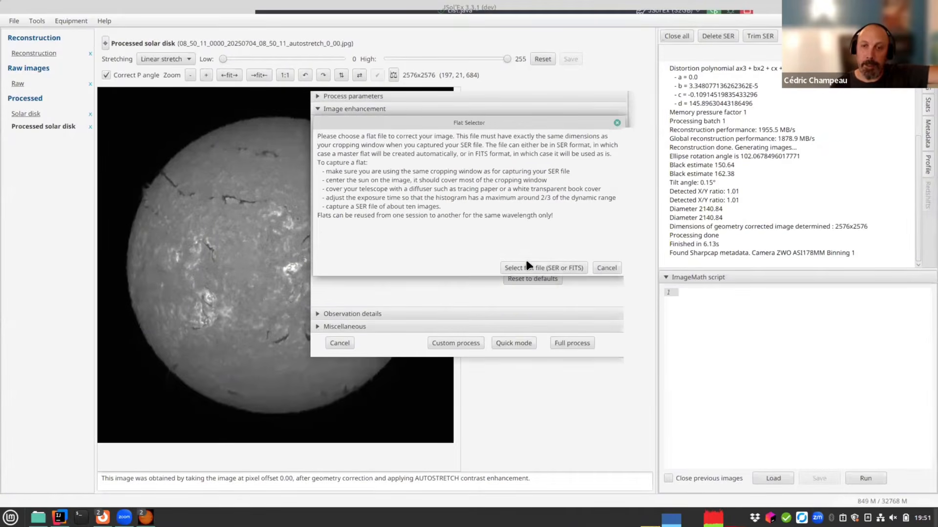
{"action": "left_click", "coordinate": [605, 268]}
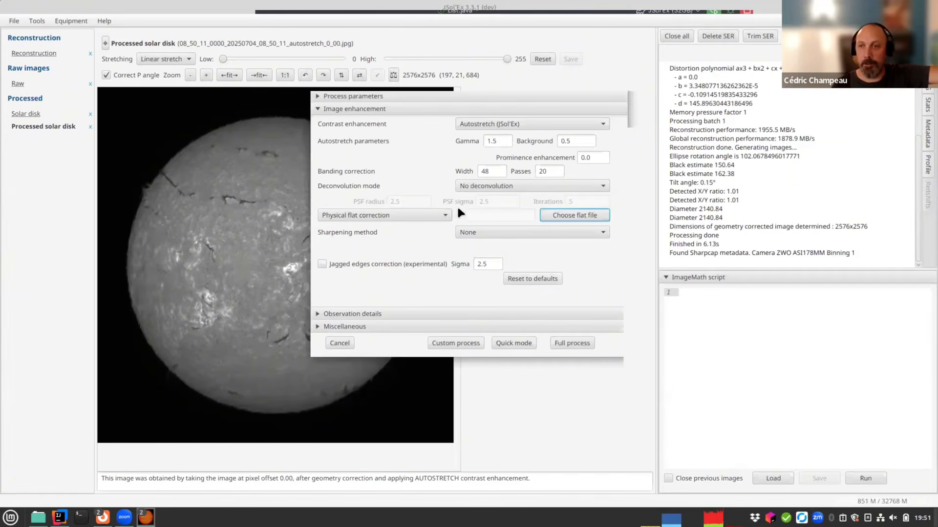
Open the choice of flat correction modes
{"action": "left_click", "coordinate": [389, 217]}
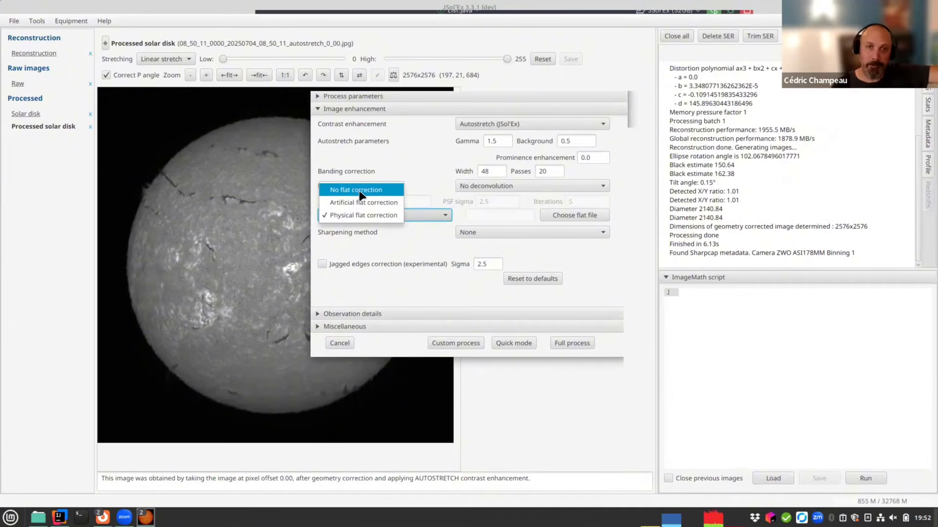
Review the observation details section of the processing settings, including the list of available instruments
{"action": "left_click", "coordinate": [391, 176]}
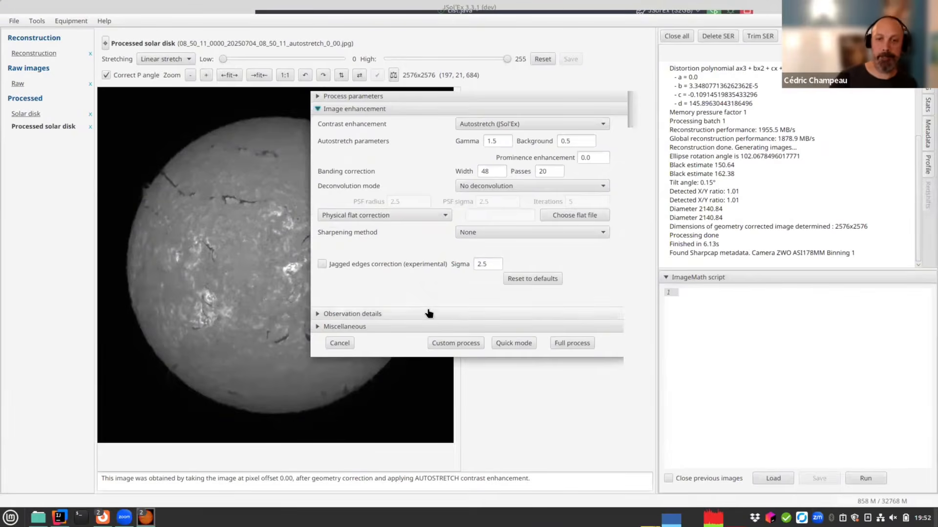
{"action": "left_click", "coordinate": [318, 110]}
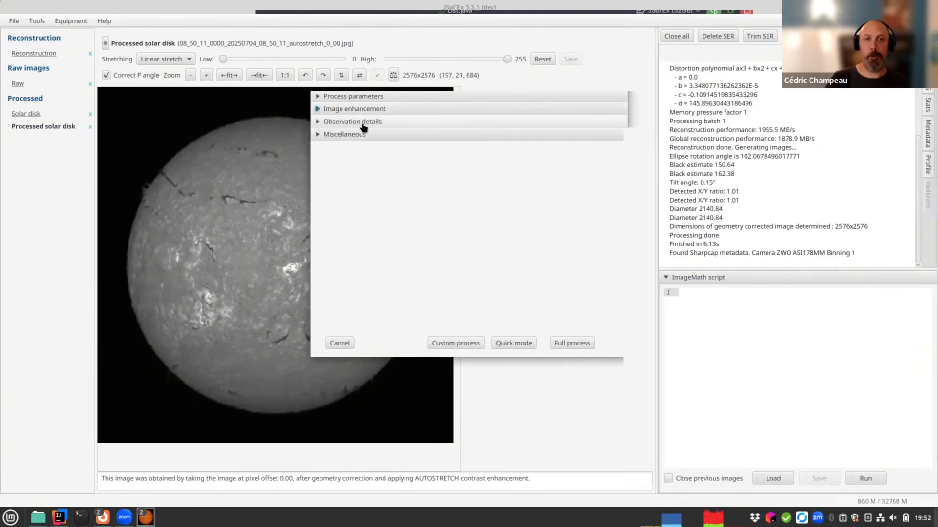
{"action": "left_click", "coordinate": [343, 126]}
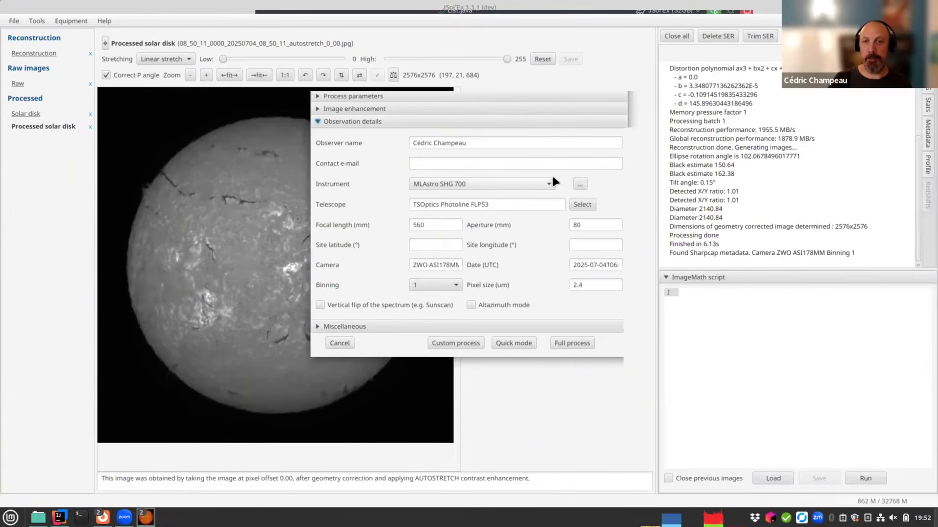
{"action": "left_click", "coordinate": [517, 183]}
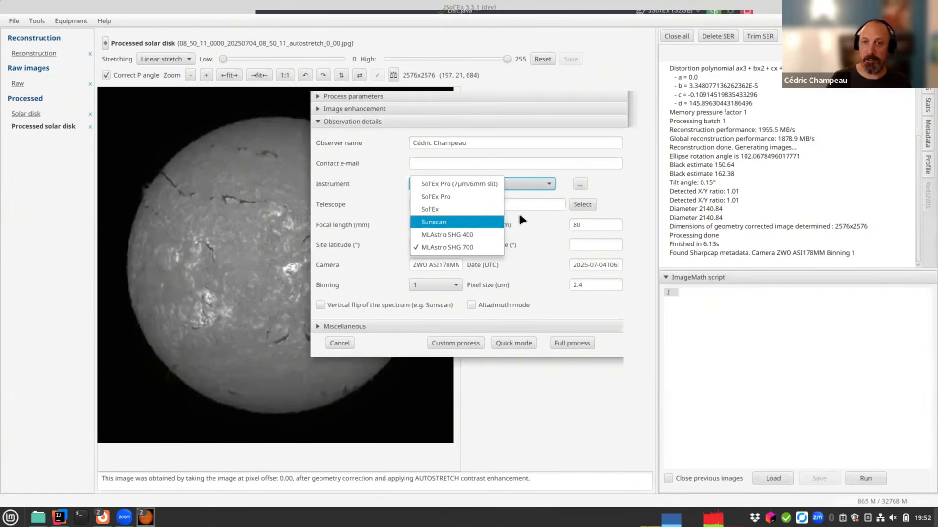
{"action": "left_click", "coordinate": [372, 181]}
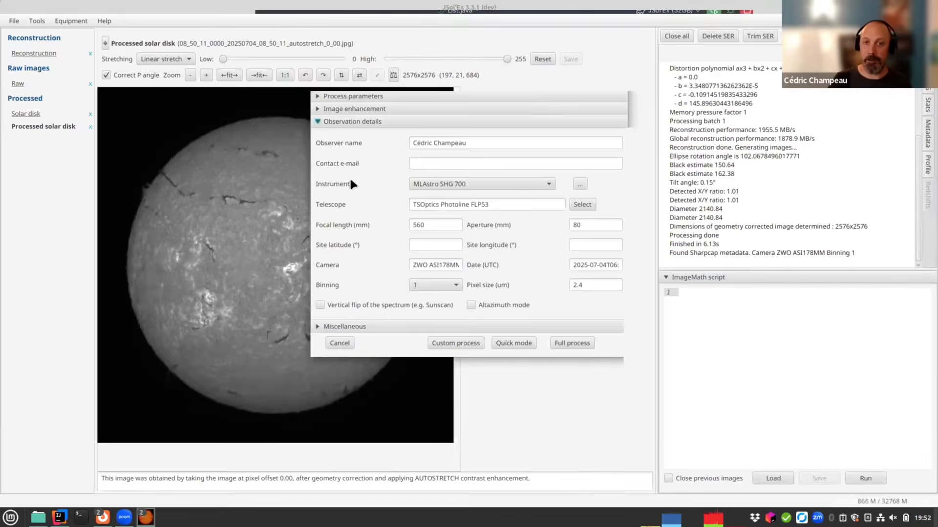
Try adding a custom instrument in the spectroheliograph editor, then remove it and discard the changes
{"action": "left_click", "coordinate": [577, 182]}
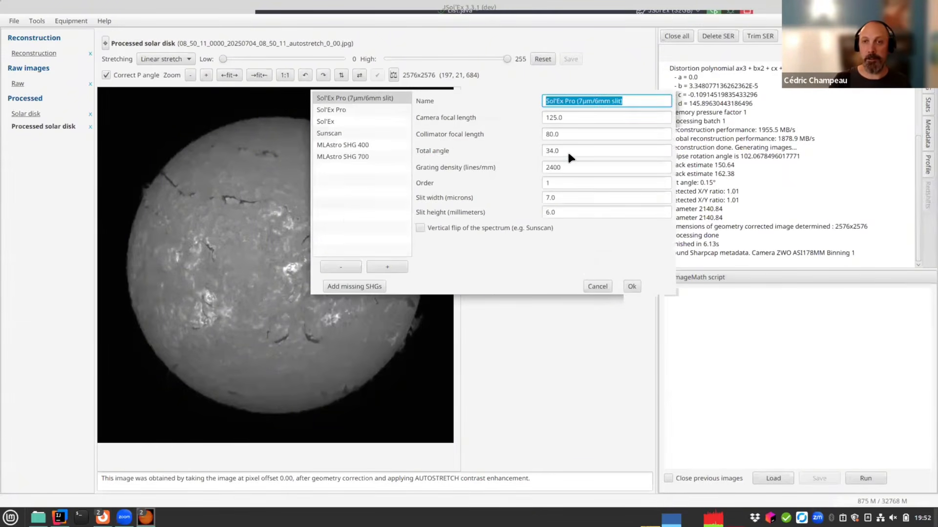
{"action": "left_click", "coordinate": [383, 262]}
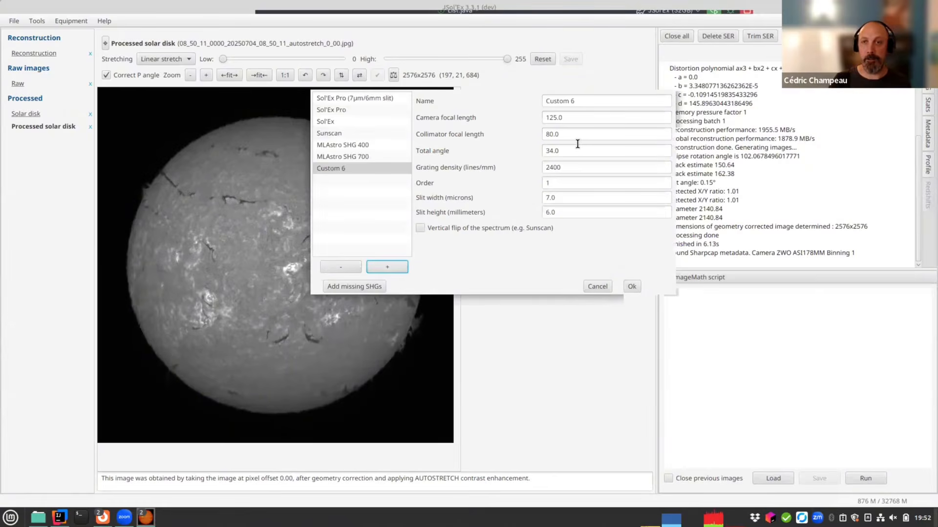
{"action": "double_click", "coordinate": [496, 151]}
{"action": "double_click", "coordinate": [502, 171]}
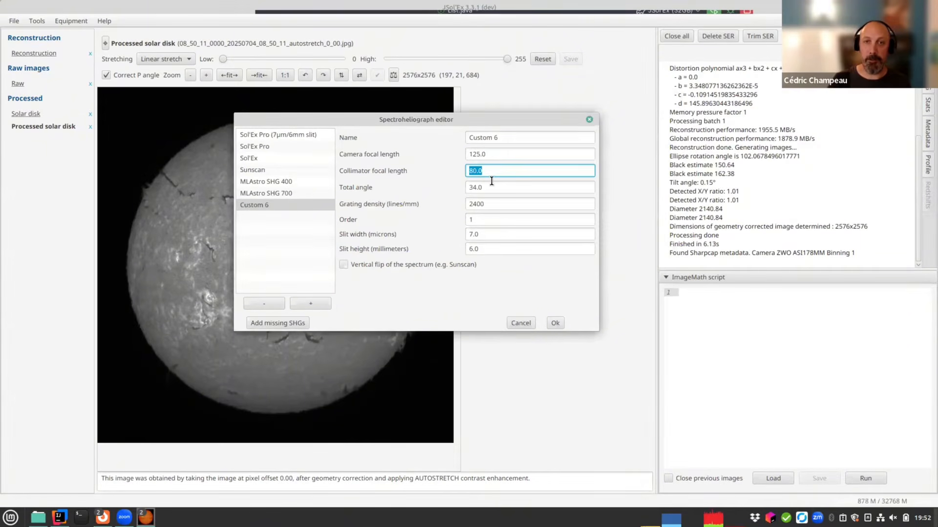
{"action": "double_click", "coordinate": [495, 155]}
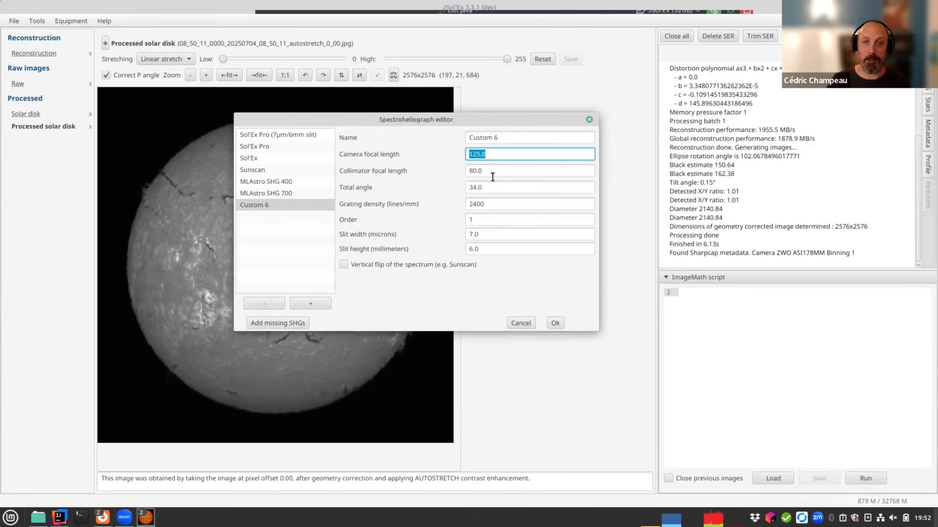
{"action": "double_click", "coordinate": [492, 175]}
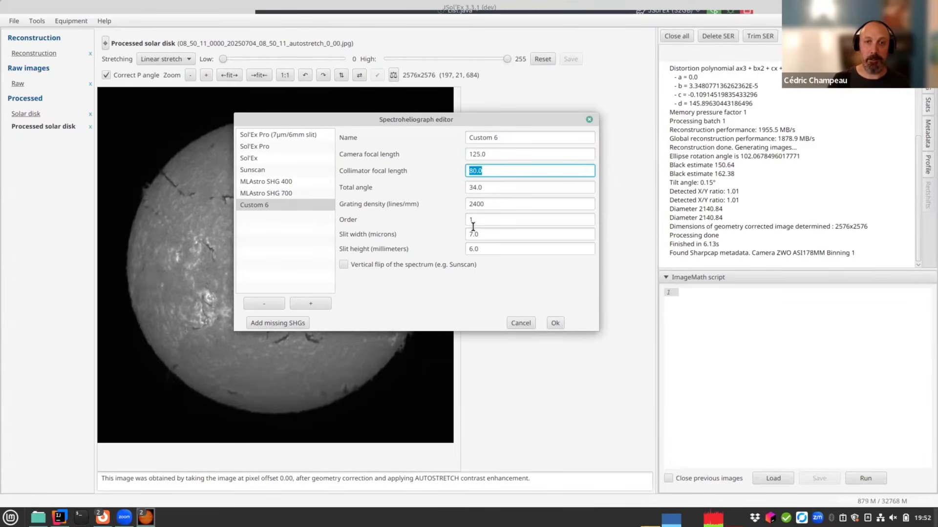
{"action": "double_click", "coordinate": [494, 207]}
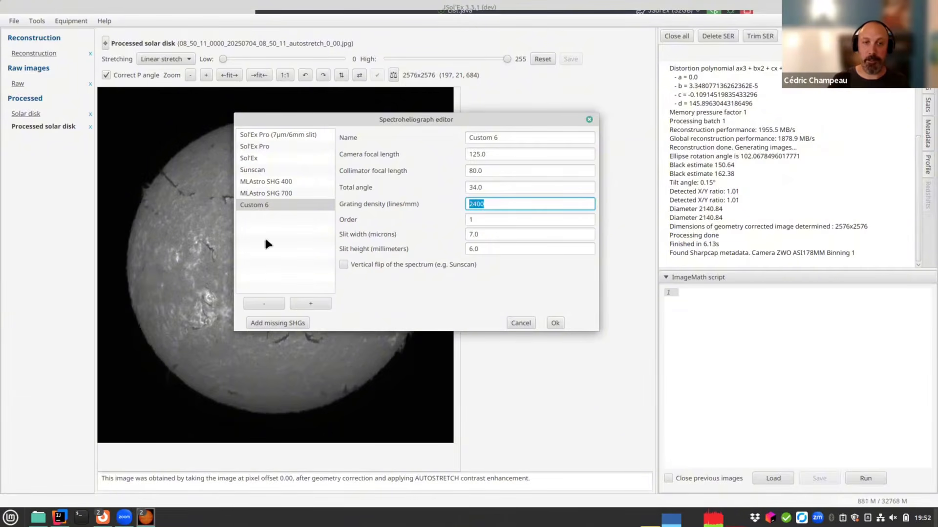
{"action": "left_click", "coordinate": [271, 301]}
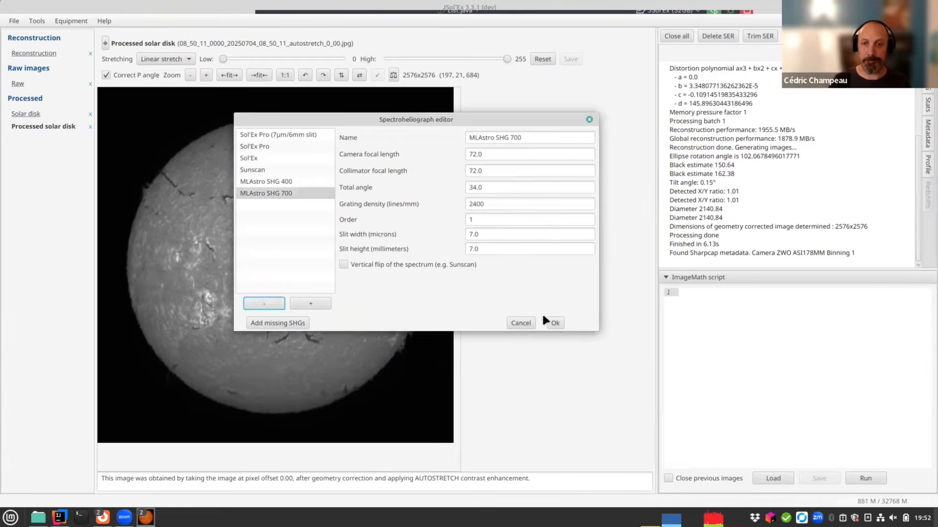
{"action": "left_click", "coordinate": [519, 323]}
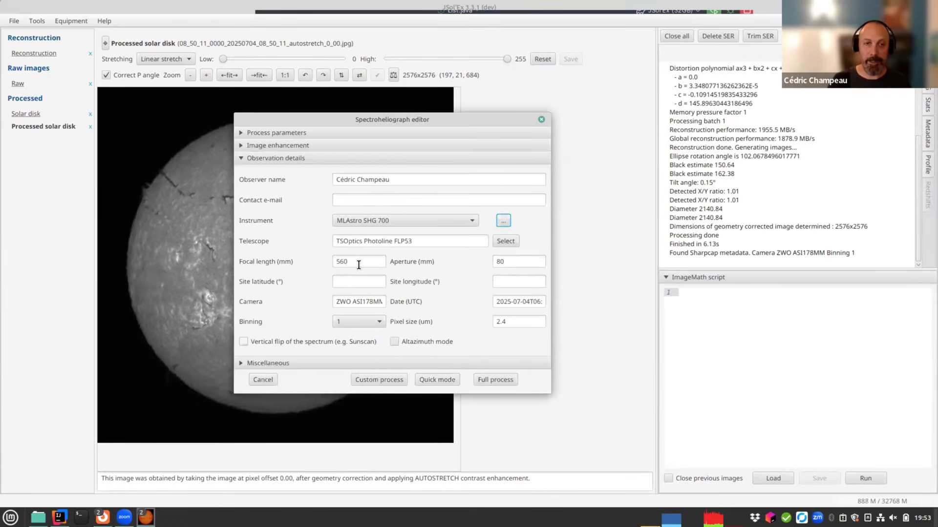
Check the pixel size and the process parameters, then dismiss the processing settings without running anything
{"action": "double_click", "coordinate": [522, 321]}
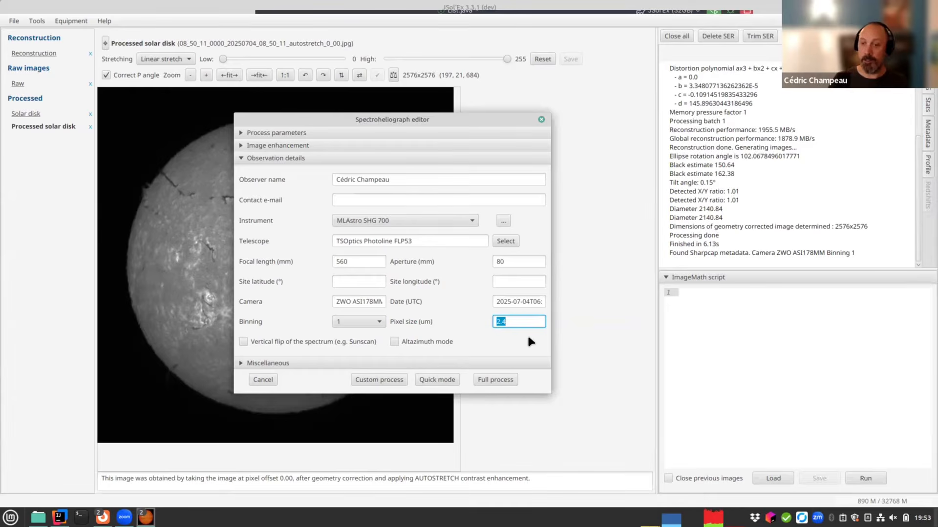
{"action": "left_click", "coordinate": [276, 136]}
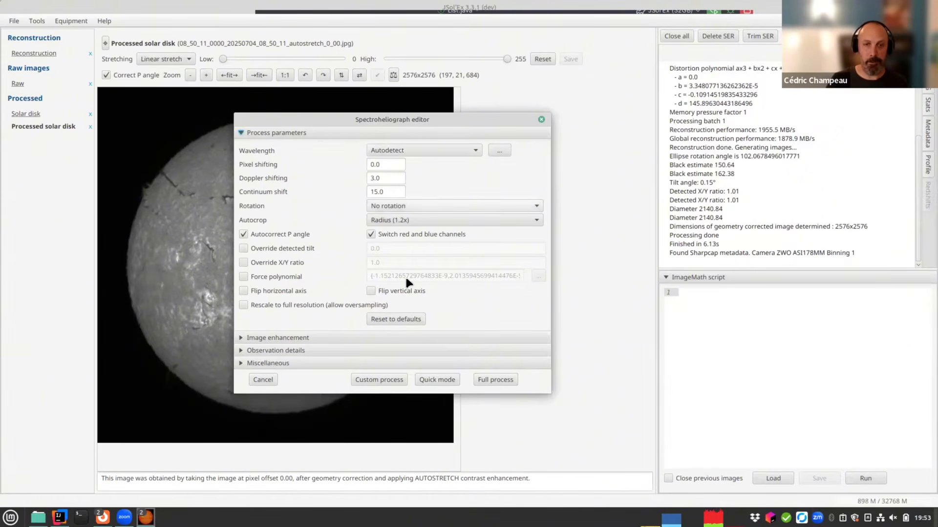
{"action": "key", "text": "Escape"}
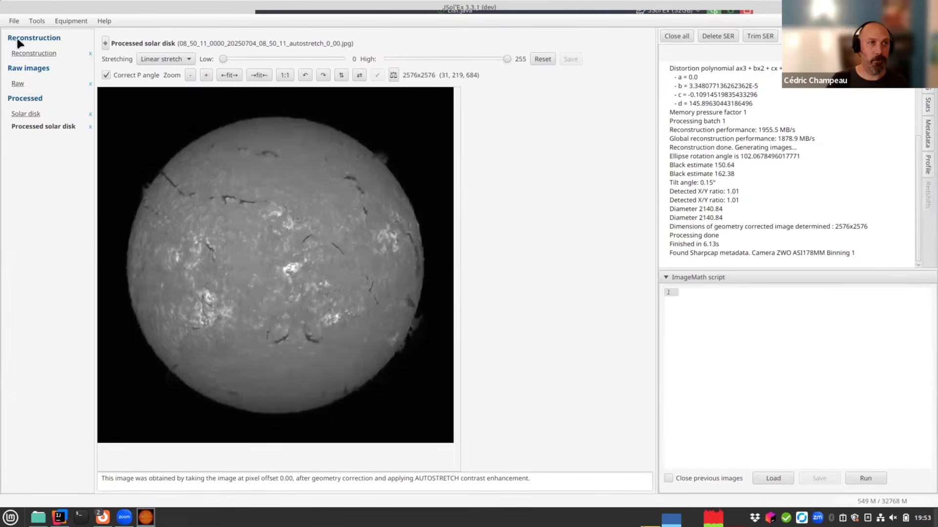
Load 15_17_16.ser from the SHG700/He_D3 folder and run the full process on it with wavelength autodetection
{"action": "left_click", "coordinate": [14, 20]}
{"action": "left_click", "coordinate": [24, 35]}
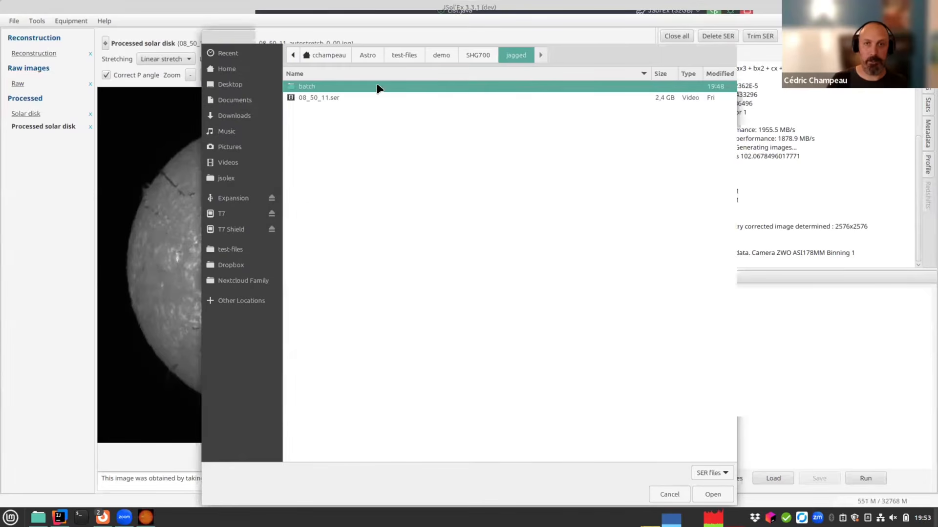
{"action": "left_click_drag", "start_coordinate": [245, 50], "coordinate": [190, 69]}
{"action": "left_click", "coordinate": [388, 88]}
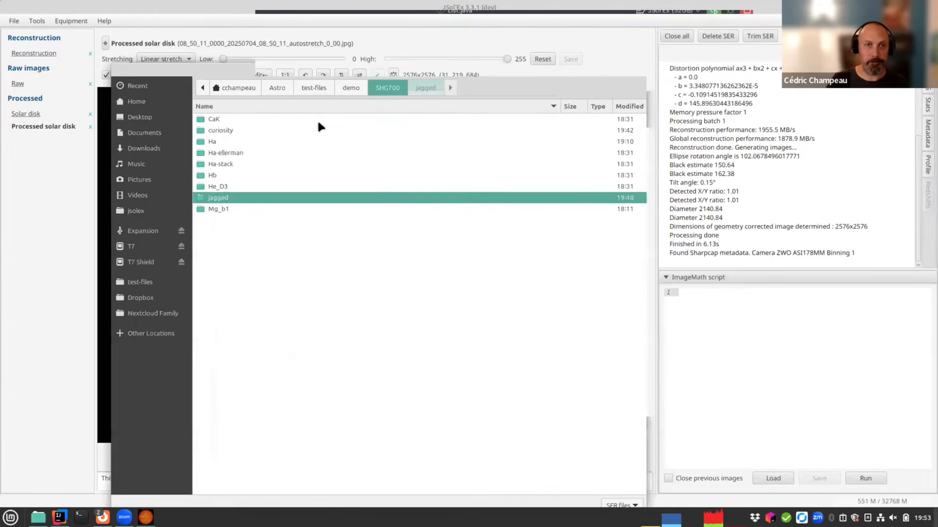
{"action": "double_click", "coordinate": [230, 186]}
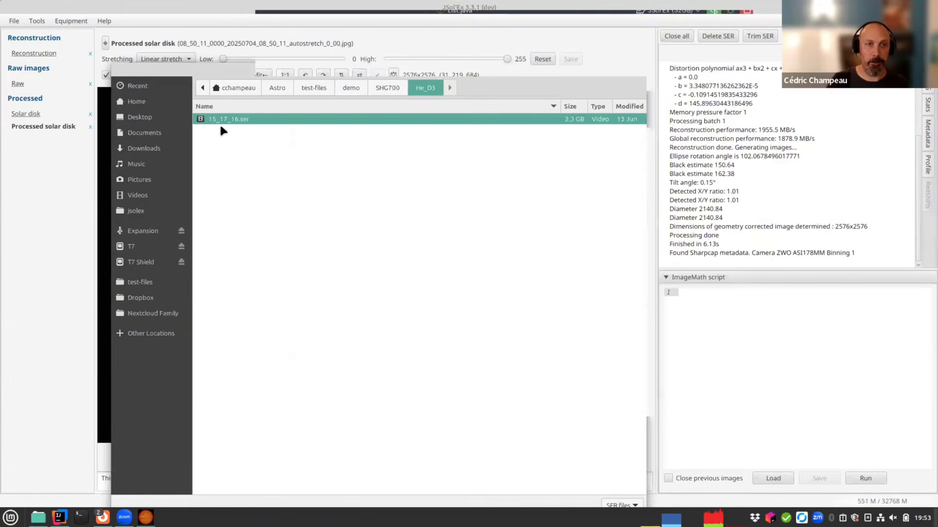
{"action": "double_click", "coordinate": [236, 120]}
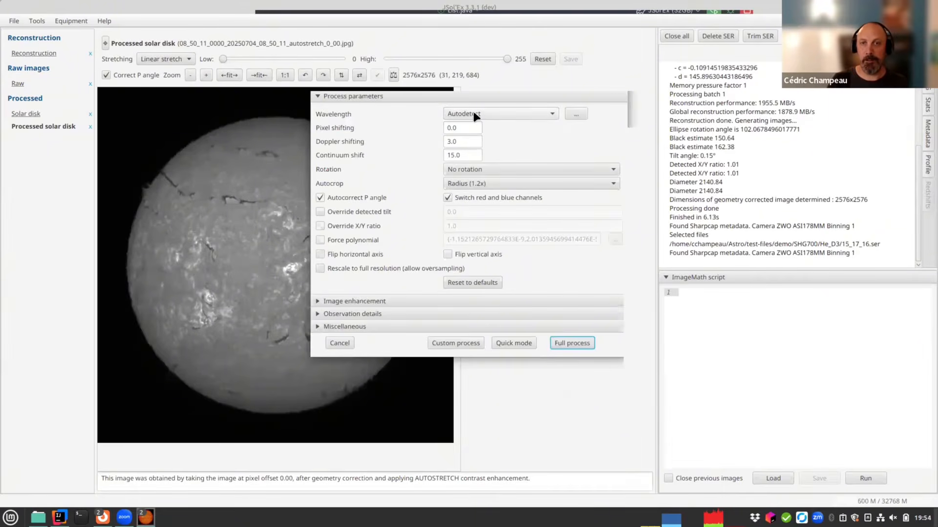
{"action": "left_click", "coordinate": [568, 346]}
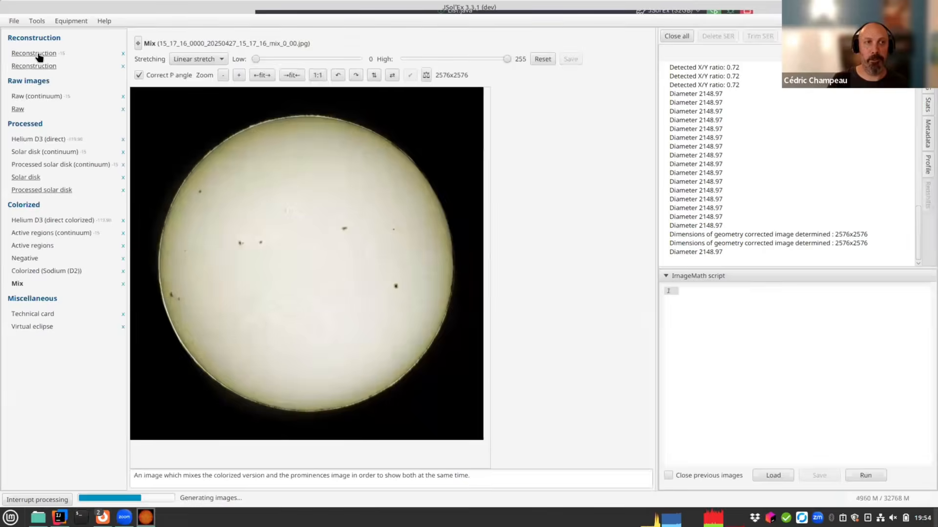
Inspect a sunspot's source frame in the continuum reconstruction and view the extracted Helium D3 image
{"action": "left_click", "coordinate": [34, 53]}
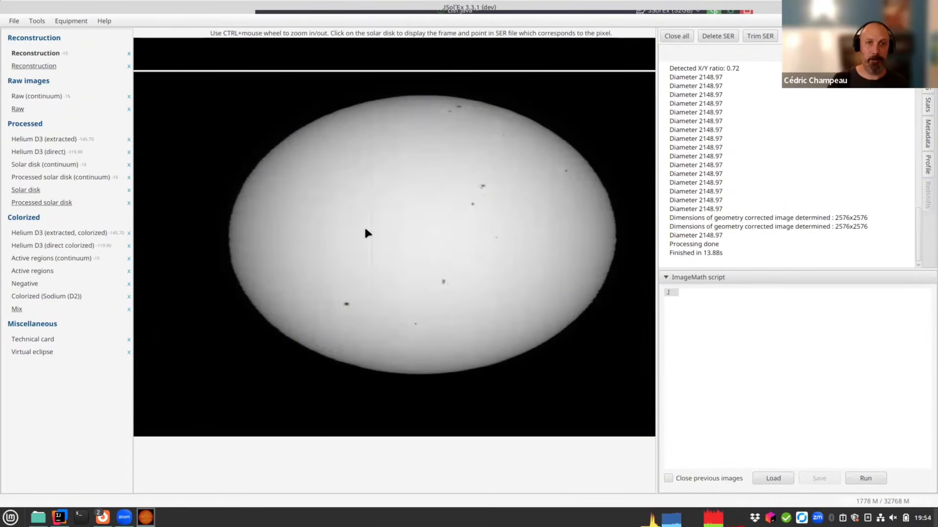
{"action": "left_click", "coordinate": [481, 186]}
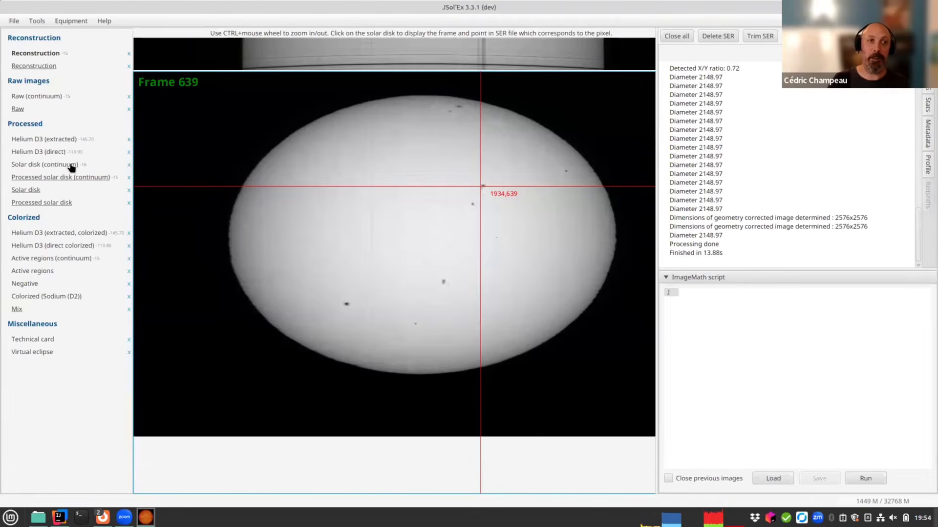
{"action": "left_click", "coordinate": [39, 143]}
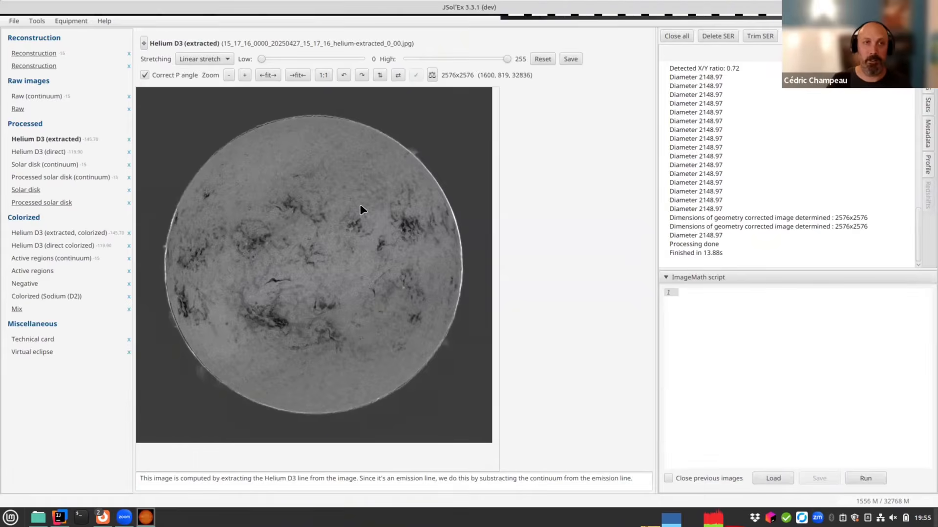
Open 15_17_16.ser in the video analyzer and display frame 1679 with increased contrast
{"action": "left_click", "coordinate": [37, 20]}
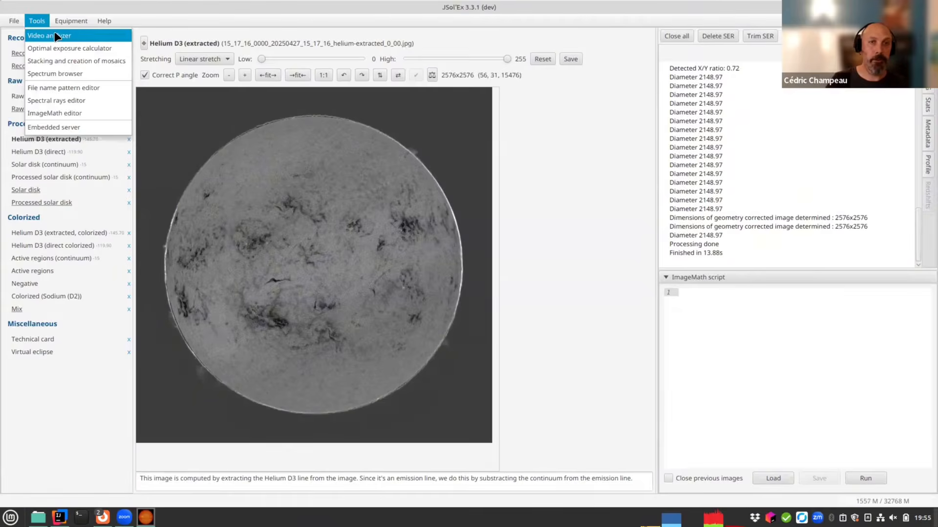
{"action": "left_click", "coordinate": [55, 34]}
{"action": "double_click", "coordinate": [324, 98]}
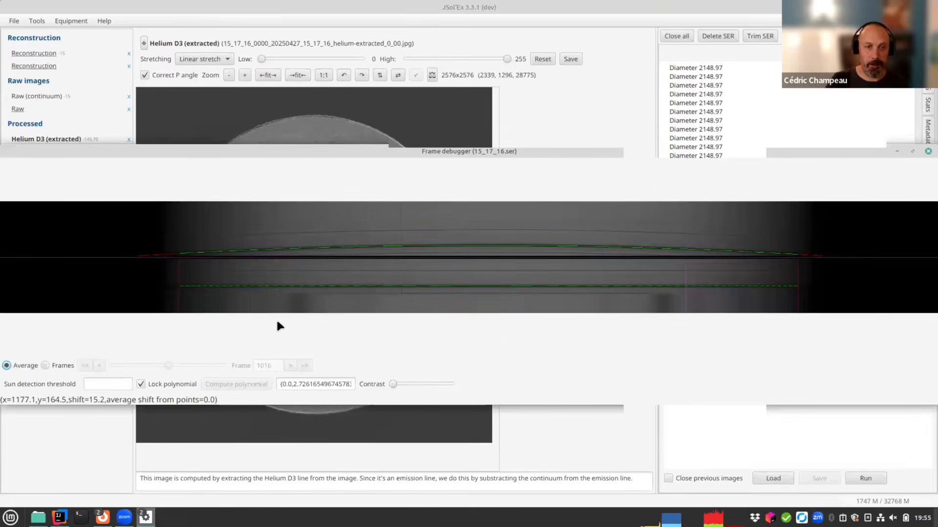
{"action": "left_click", "coordinate": [62, 366]}
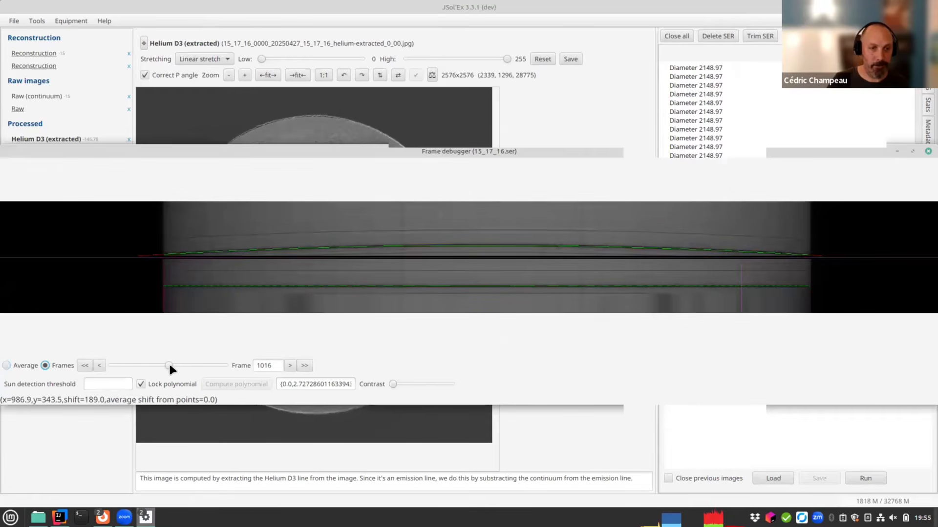
{"action": "left_click_drag", "start_coordinate": [169, 364], "coordinate": [209, 365]}
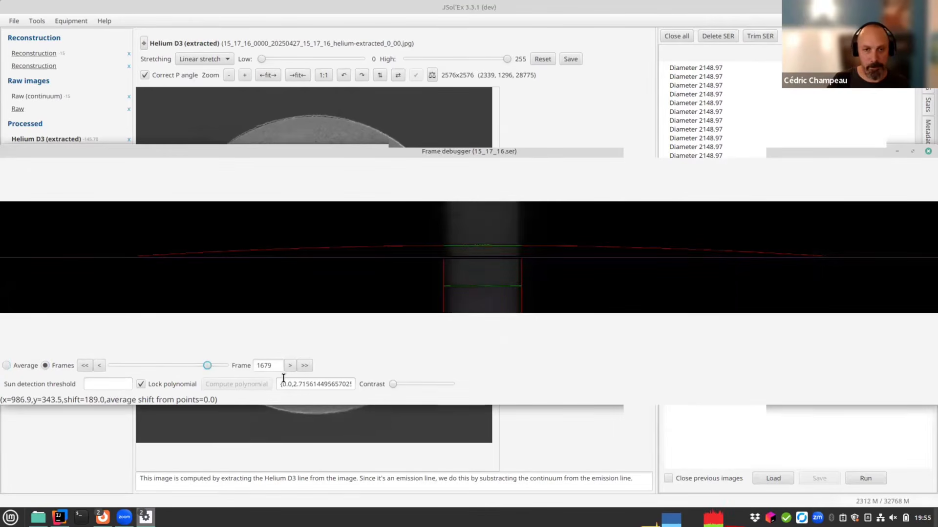
{"action": "left_click_drag", "start_coordinate": [393, 384], "coordinate": [404, 385]}
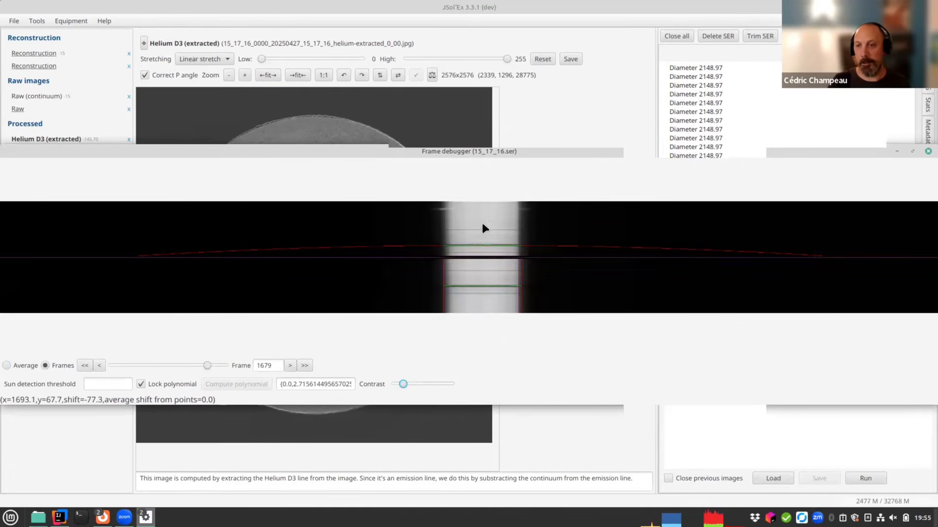
Examine the frames up to 1685 and the average image, then close the frame debugger
{"action": "left_click", "coordinate": [292, 365]}
{"action": "left_click", "coordinate": [291, 366]}
{"action": "left_click", "coordinate": [292, 365]}
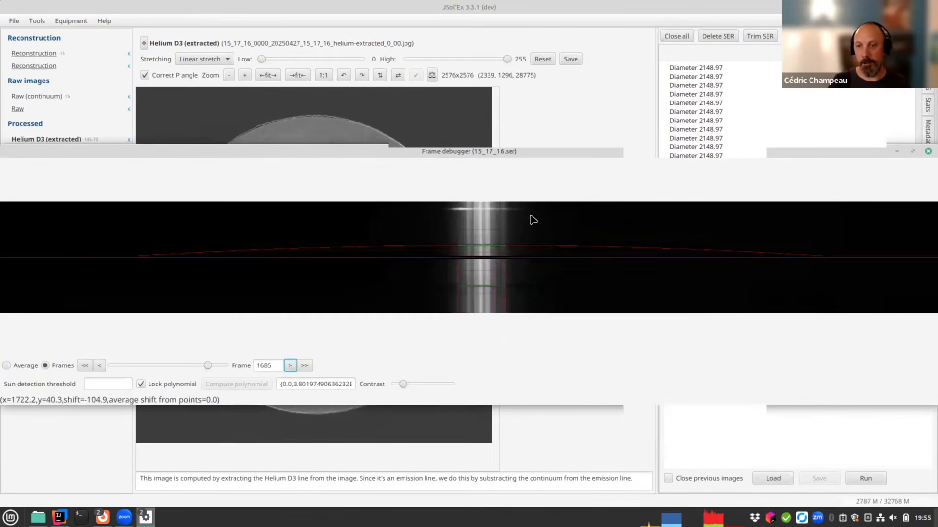
{"action": "left_click", "coordinate": [27, 365]}
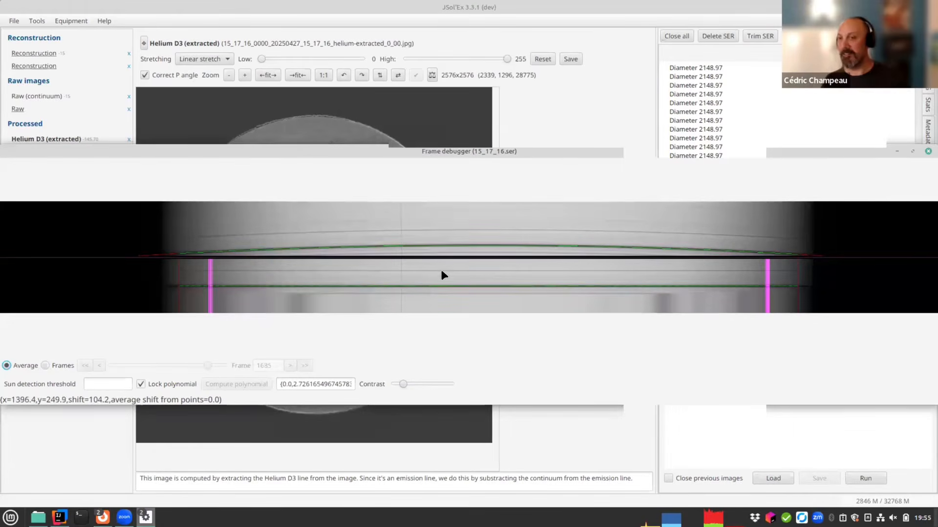
{"action": "left_click", "coordinate": [928, 152]}
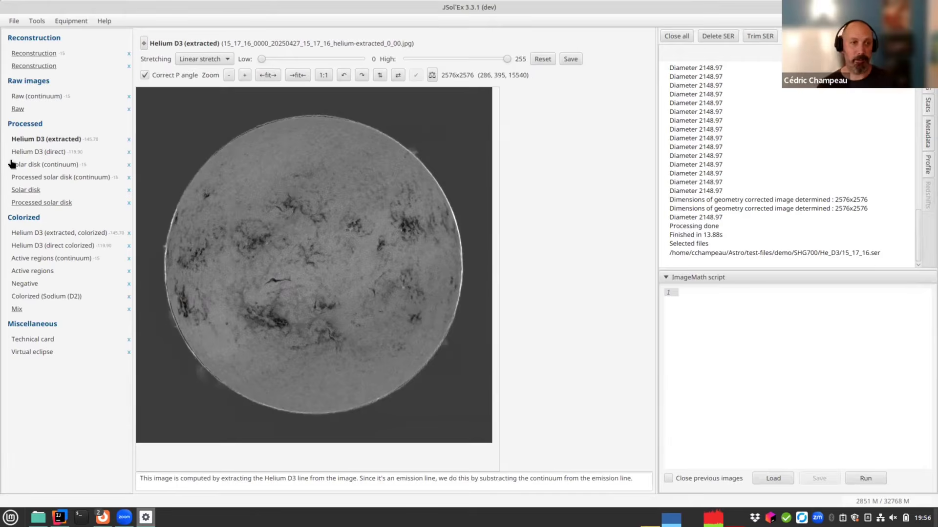
Reopen the recent SER file to review its enhancement settings and pixel size, close the dialog, and display the line profile
{"action": "left_click", "coordinate": [14, 21]}
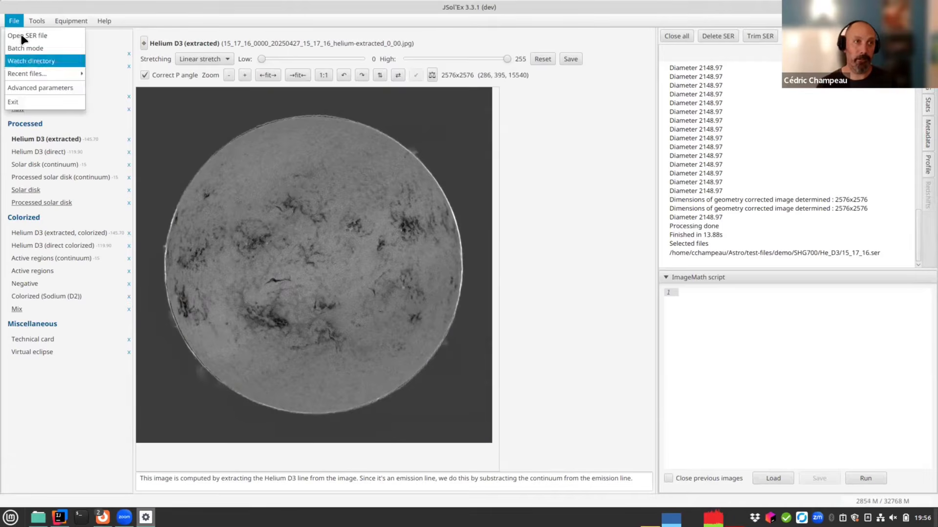
{"action": "mouse_move", "coordinate": [68, 73]}
{"action": "left_click", "coordinate": [158, 76]}
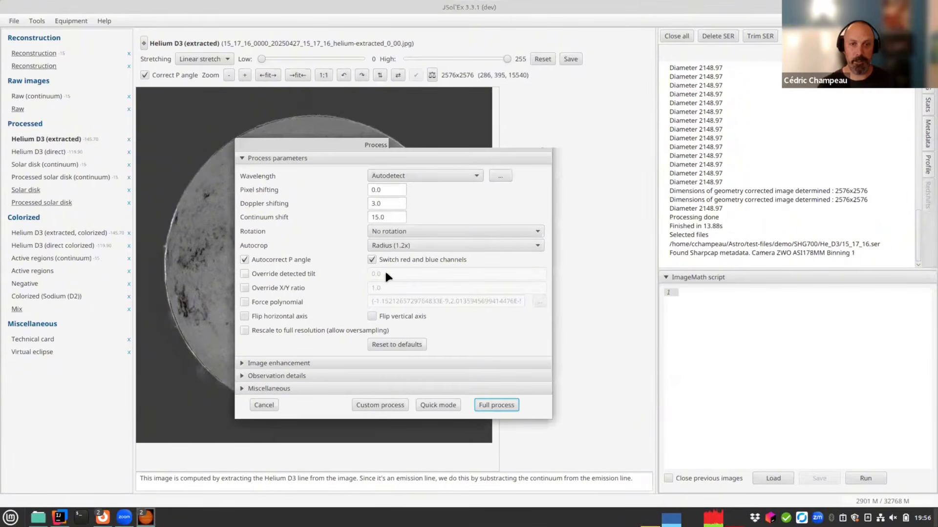
{"action": "left_click", "coordinate": [302, 363]}
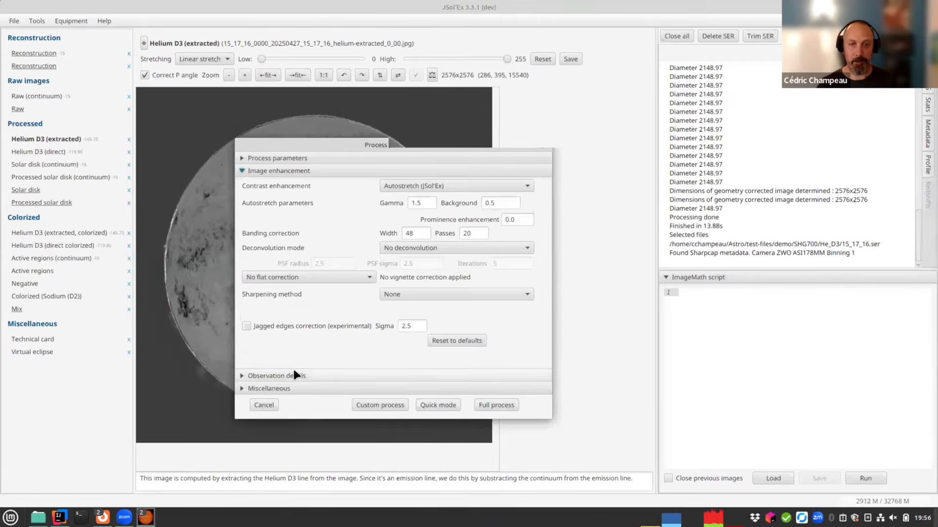
{"action": "left_click", "coordinate": [292, 375]}
{"action": "double_click", "coordinate": [512, 349]}
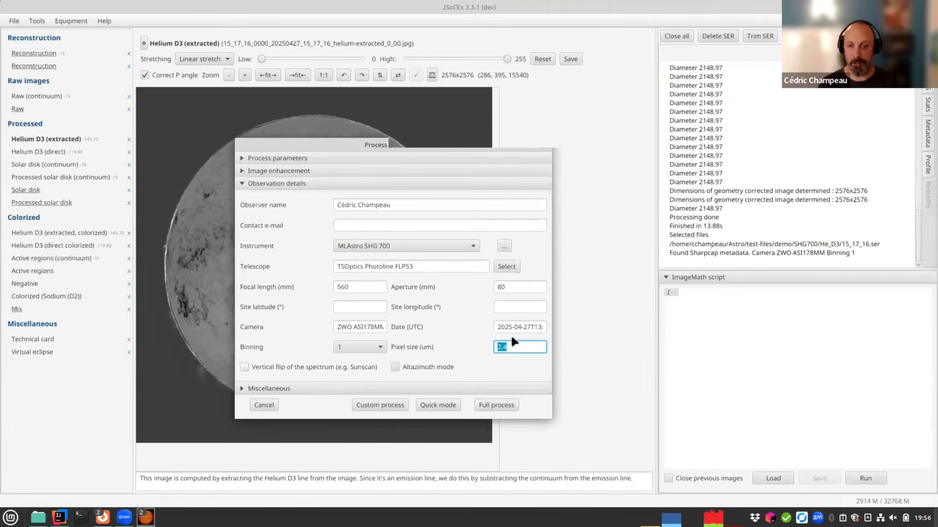
{"action": "left_click", "coordinate": [540, 144]}
{"action": "left_click", "coordinate": [928, 168]}
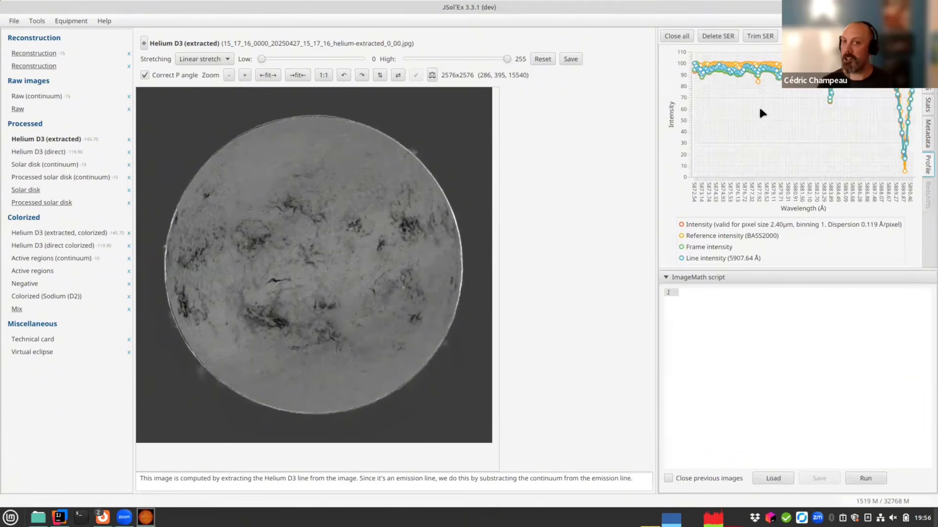
Reopen the recent SER file and set the processing wavelength to Helium (D3) (5875.62Å)
{"action": "left_click", "coordinate": [15, 23]}
{"action": "mouse_move", "coordinate": [29, 73]}
{"action": "left_click", "coordinate": [158, 75]}
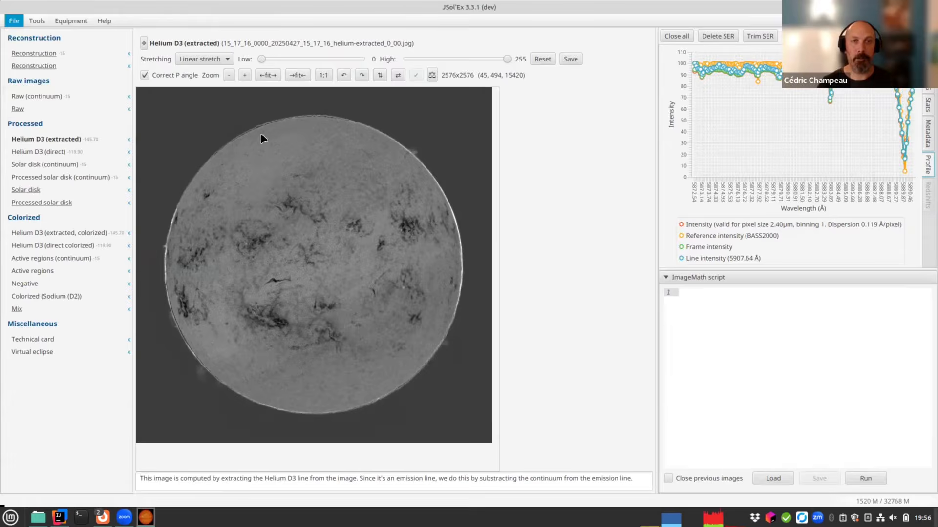
{"action": "left_click", "coordinate": [379, 183]}
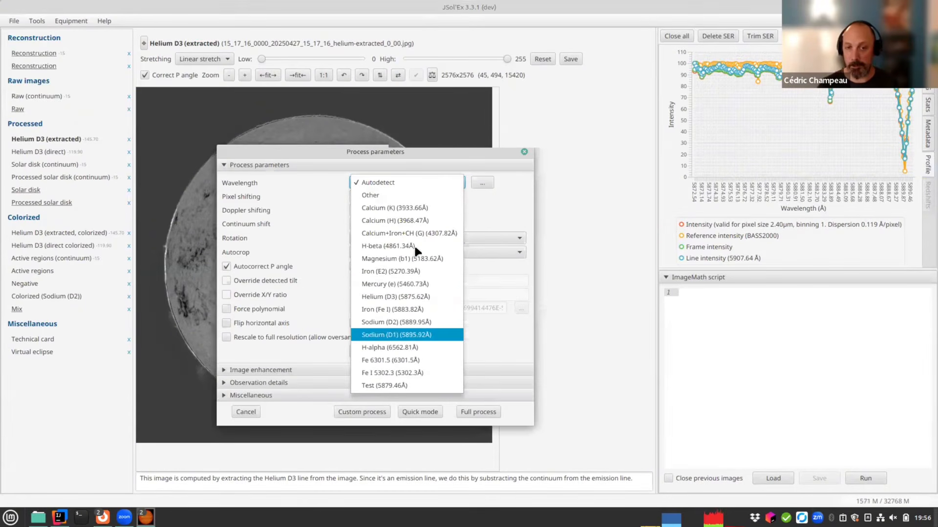
{"action": "left_click", "coordinate": [497, 207]}
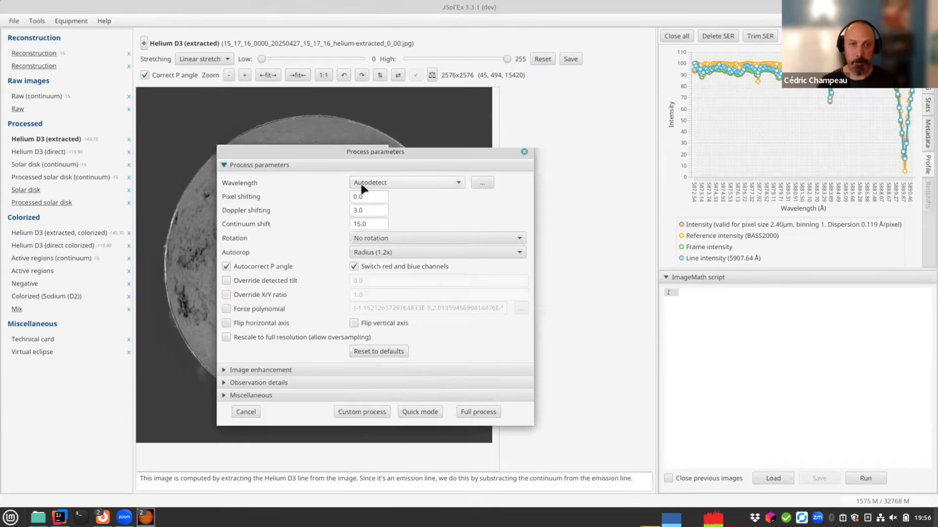
{"action": "left_click", "coordinate": [398, 185]}
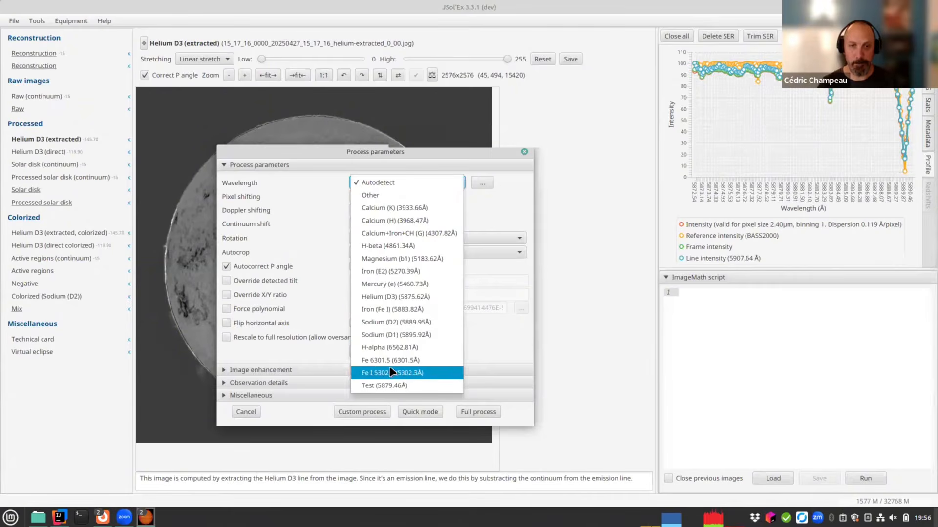
{"action": "left_click", "coordinate": [396, 296]}
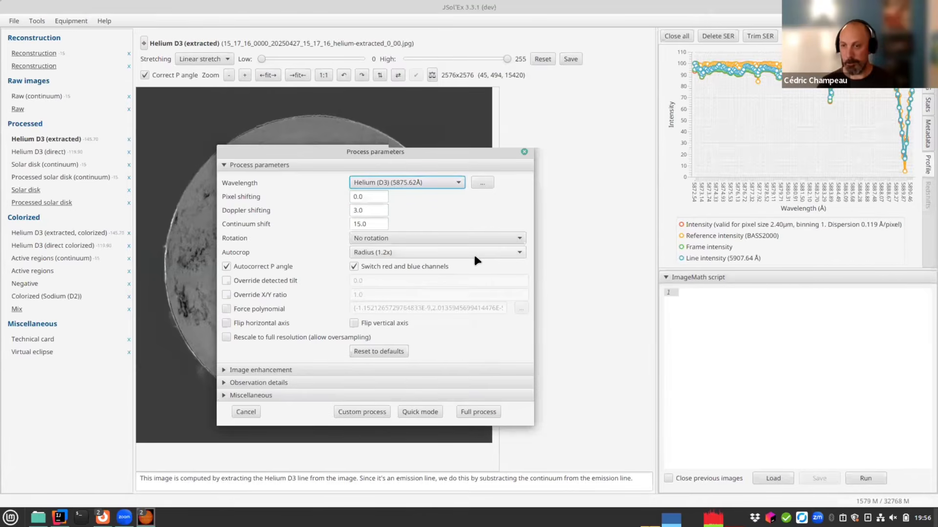
Try Sodium (D2) (5889.95Å) as the wavelength, restore Autodetect, and close the process parameters without processing
{"action": "left_click", "coordinate": [403, 183]}
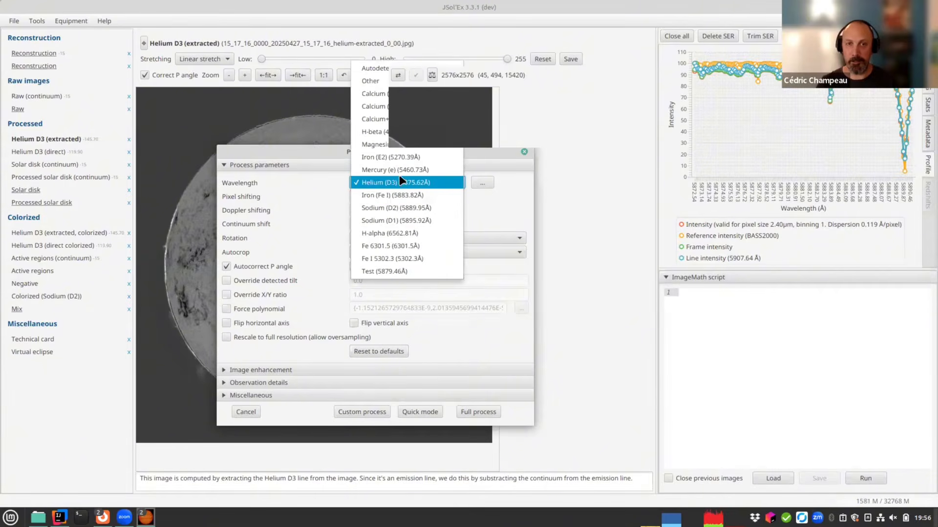
{"action": "left_click", "coordinate": [401, 209]}
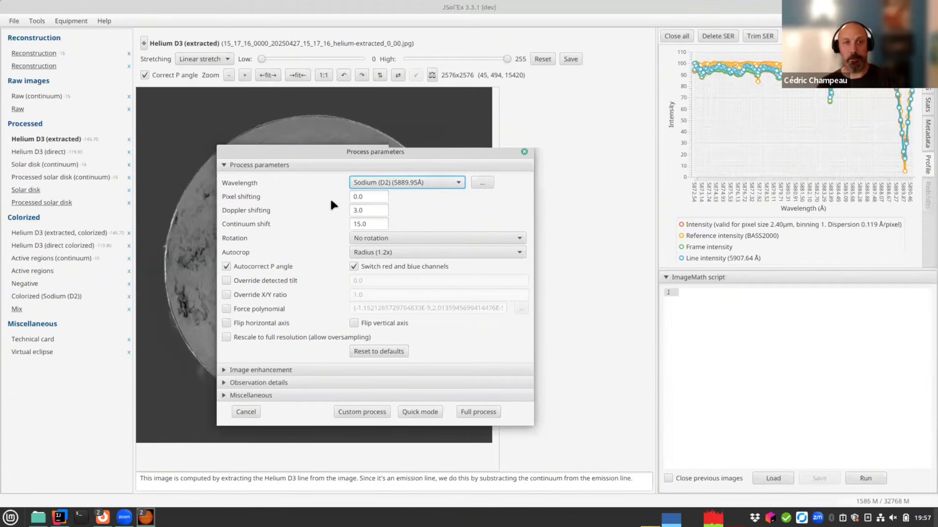
{"action": "left_click", "coordinate": [376, 184]}
{"action": "left_click", "coordinate": [398, 41]}
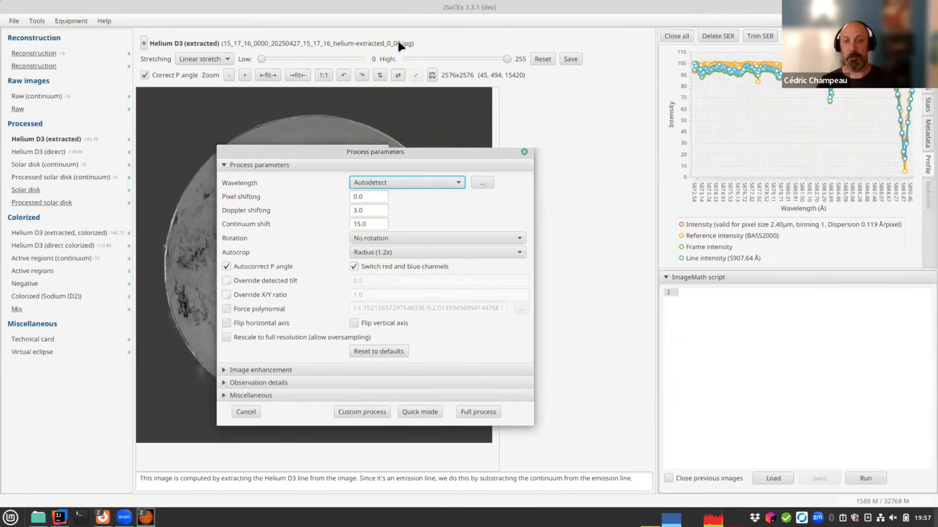
{"action": "left_click", "coordinate": [524, 153]}
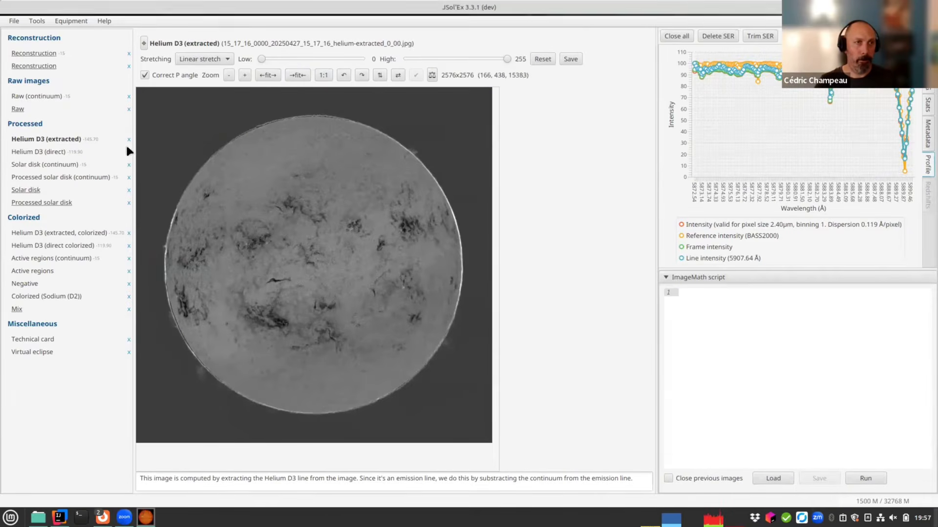
Open the spectrum browser and compare the H-alpha region for the Sol'Ex Pro (7µm/6mm slit) and MLAstro SHG 700 instruments
{"action": "left_click", "coordinate": [61, 25]}
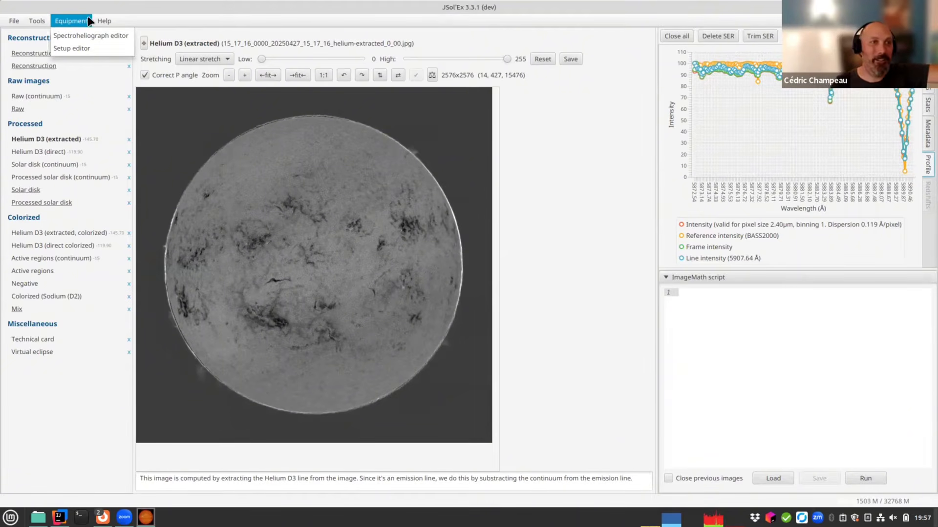
{"action": "mouse_move", "coordinate": [37, 20]}
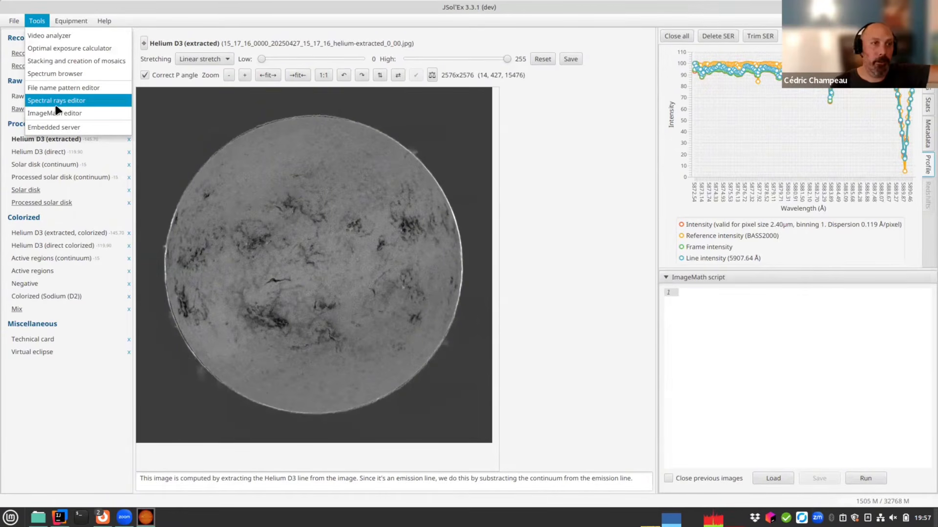
{"action": "left_click", "coordinate": [65, 76]}
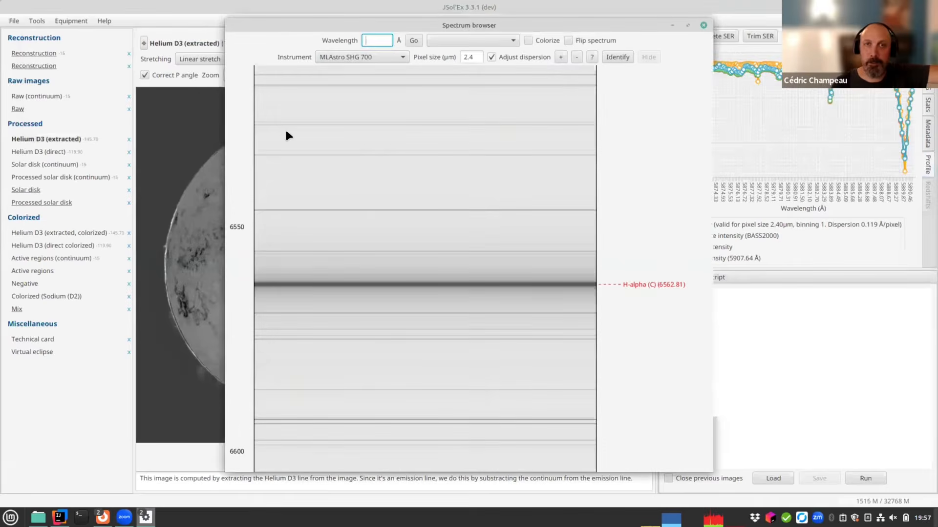
{"action": "left_click", "coordinate": [341, 57]}
{"action": "left_click", "coordinate": [340, 57]}
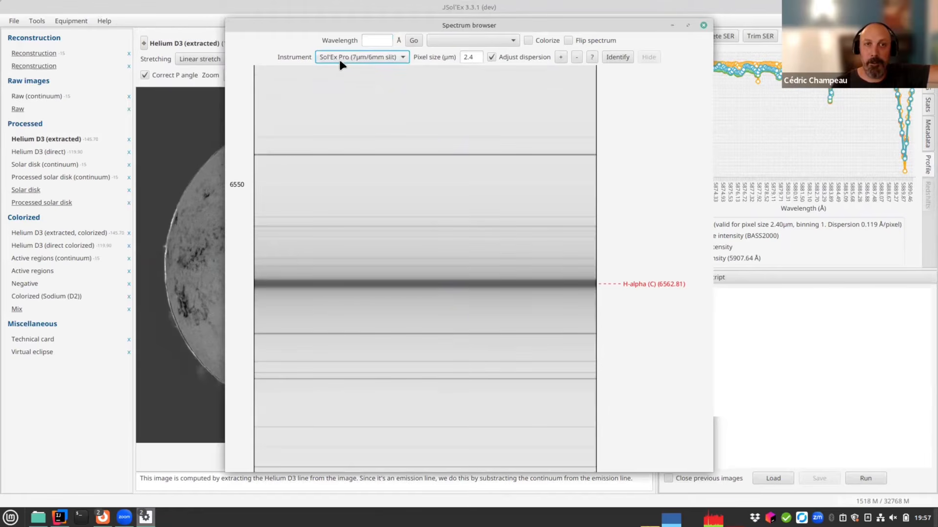
{"action": "left_click", "coordinate": [339, 57]}
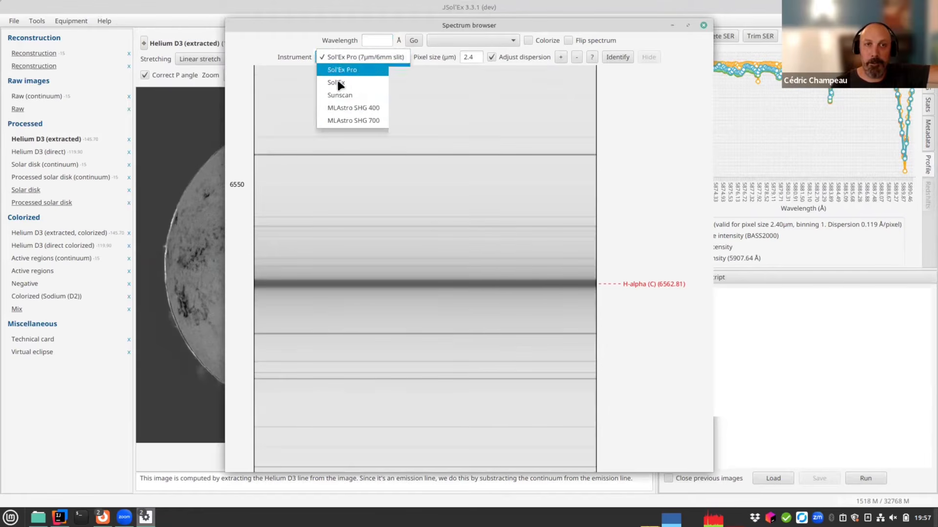
{"action": "left_click", "coordinate": [350, 122]}
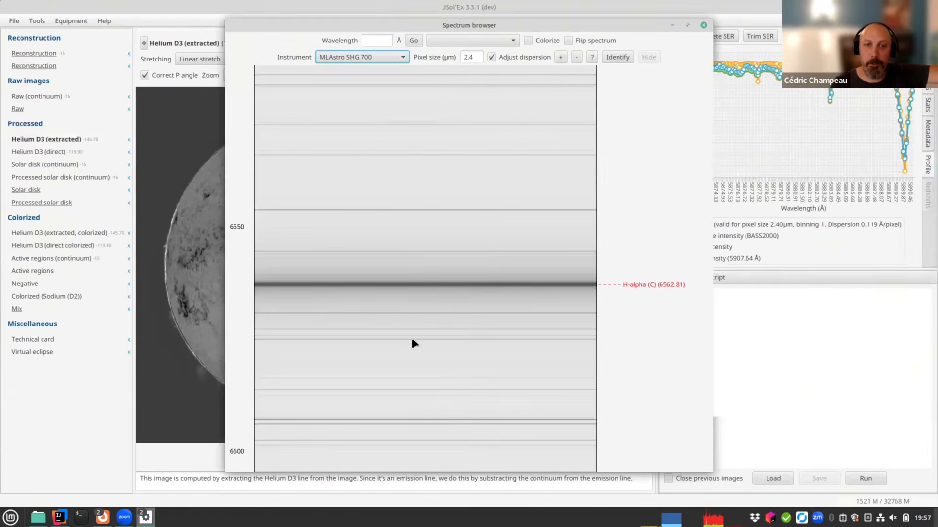
View the spectrum around the Ca (H) (3968.47) line and around the Ti (P) (3361.12) line
{"action": "scroll", "coordinate": [412, 342], "scroll_direction": "up", "scroll_amount": 6}
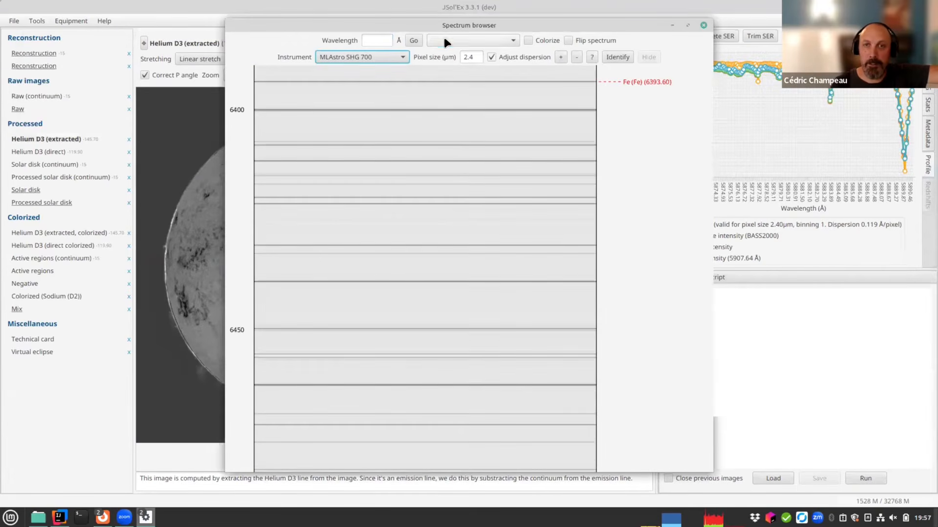
{"action": "left_click", "coordinate": [444, 40]}
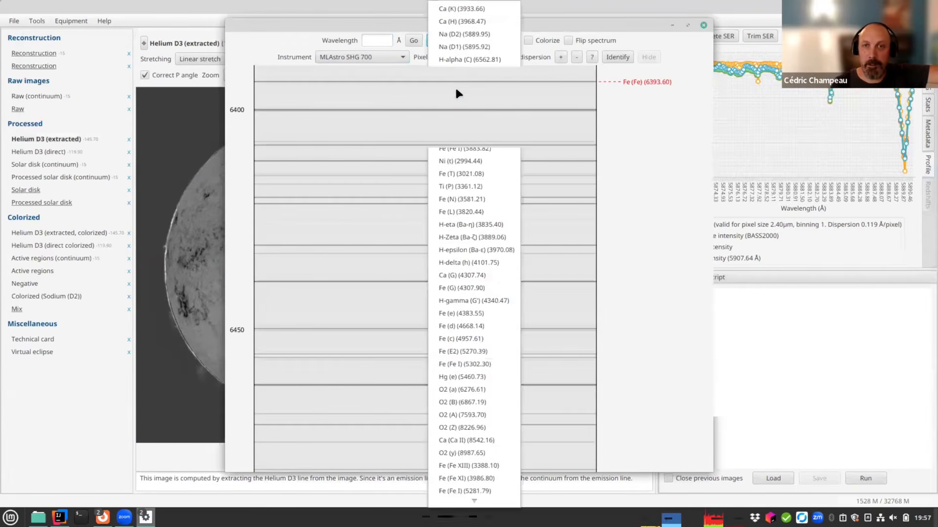
{"action": "left_click", "coordinate": [467, 22]}
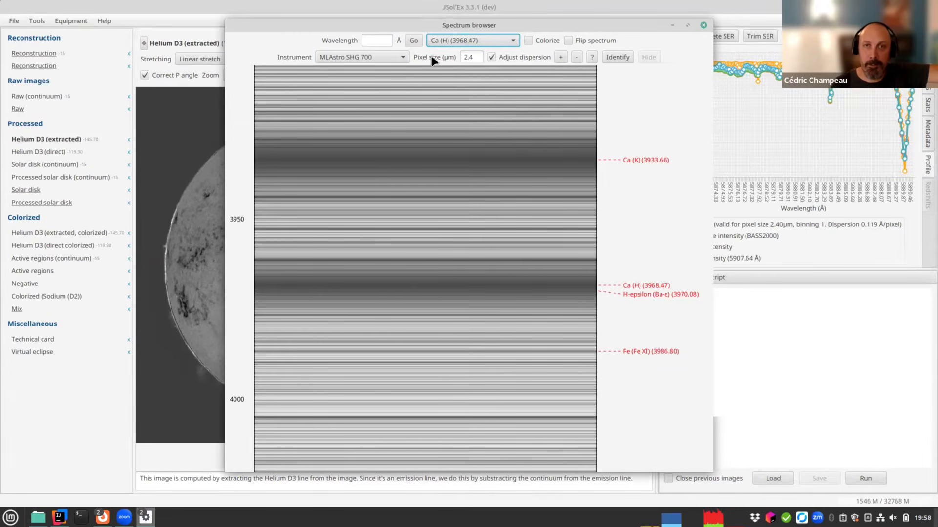
{"action": "left_click", "coordinate": [467, 43]}
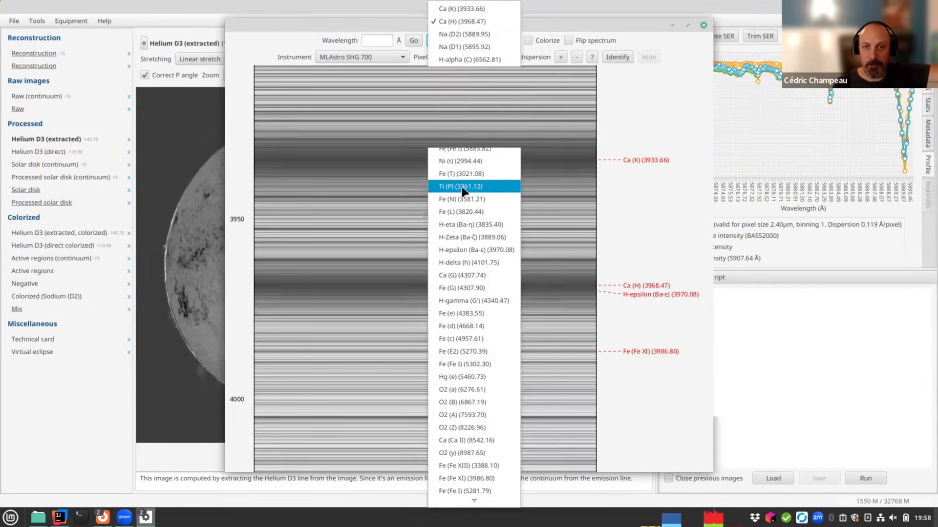
{"action": "left_click", "coordinate": [462, 186]}
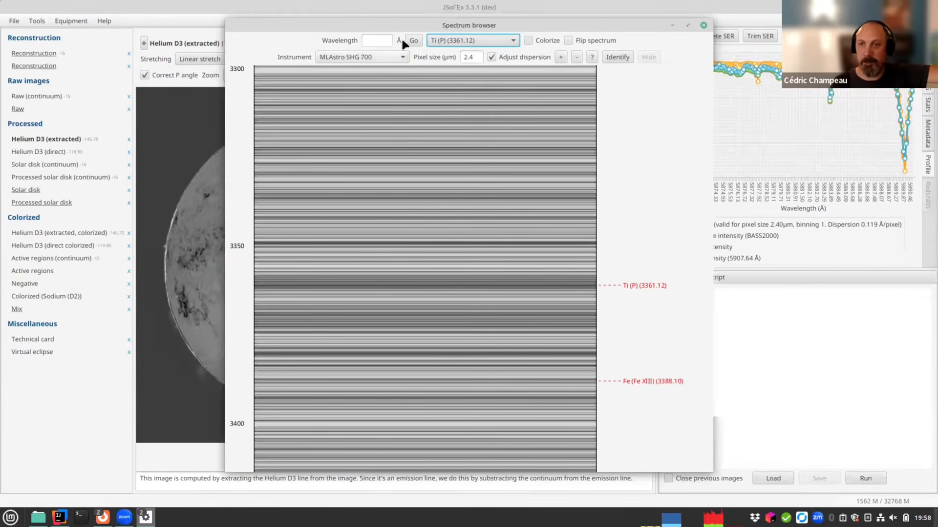
Place the spectrum browser beside the solar image and examine the spectrum from Ti (P) to the Fe (N) (3581.21) line
{"action": "left_click_drag", "start_coordinate": [362, 29], "coordinate": [578, 27]}
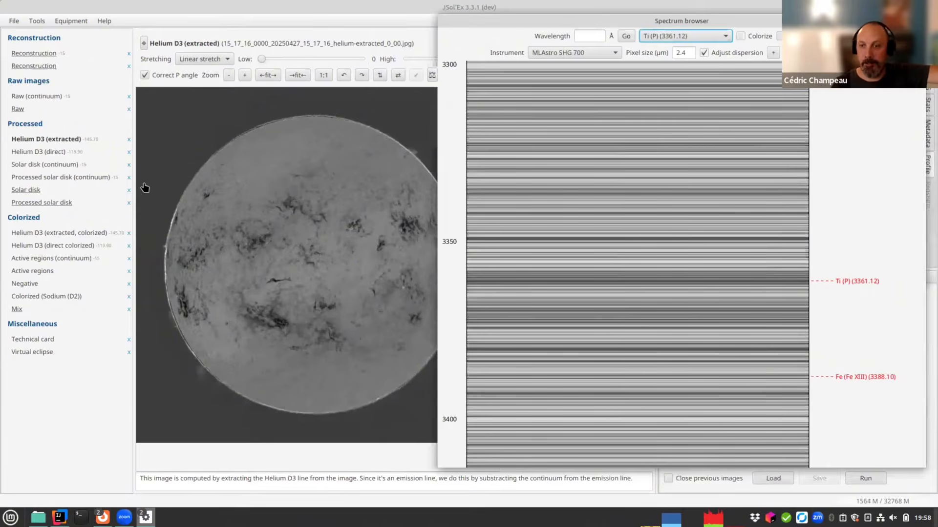
{"action": "left_click_drag", "start_coordinate": [547, 17], "coordinate": [297, 35]}
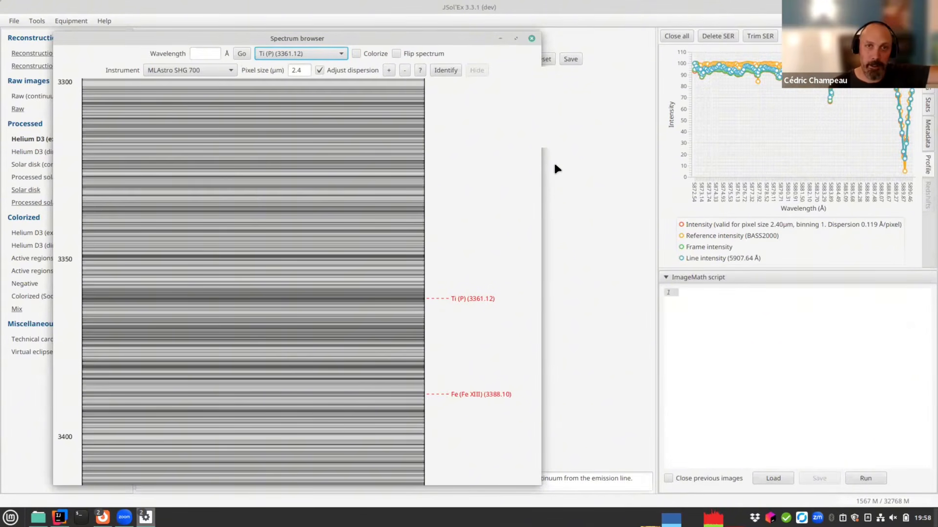
{"action": "left_click_drag", "start_coordinate": [366, 36], "coordinate": [657, 36]}
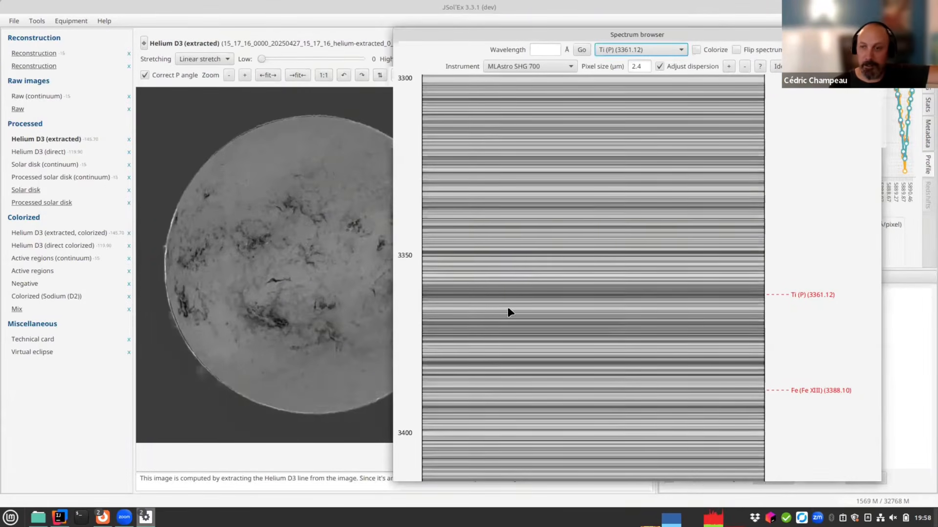
{"action": "scroll", "coordinate": [526, 328], "scroll_direction": "up", "scroll_amount": 1}
{"action": "scroll", "coordinate": [527, 328], "scroll_direction": "down", "scroll_amount": 3}
{"action": "scroll", "coordinate": [527, 329], "scroll_direction": "down", "scroll_amount": 8}
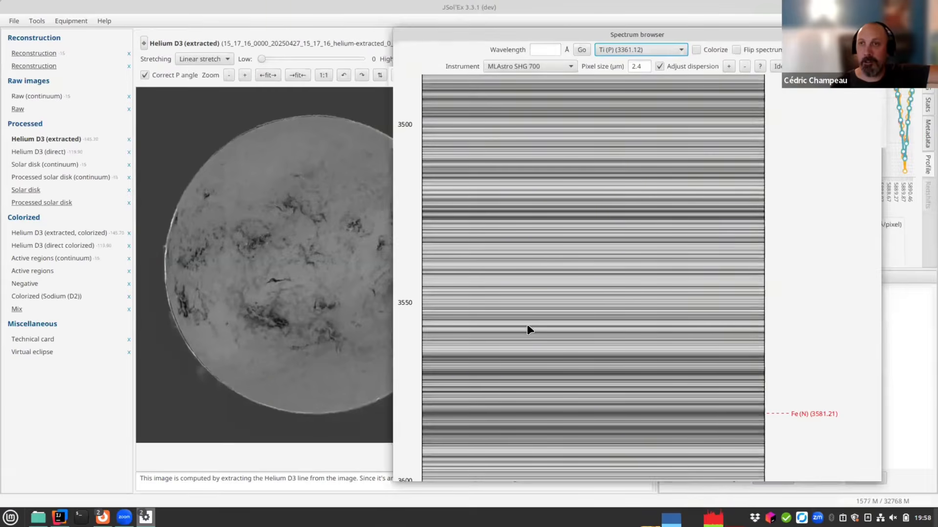
View the H-beta (F) (4861.34) line with and without colorization, and close the spectrum browser
{"action": "left_click", "coordinate": [635, 49]}
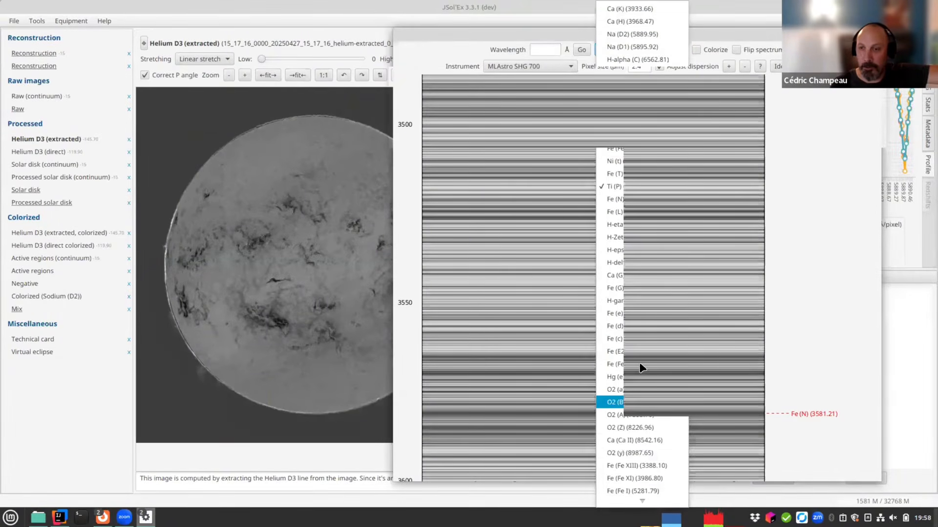
{"action": "left_click", "coordinate": [625, 75]}
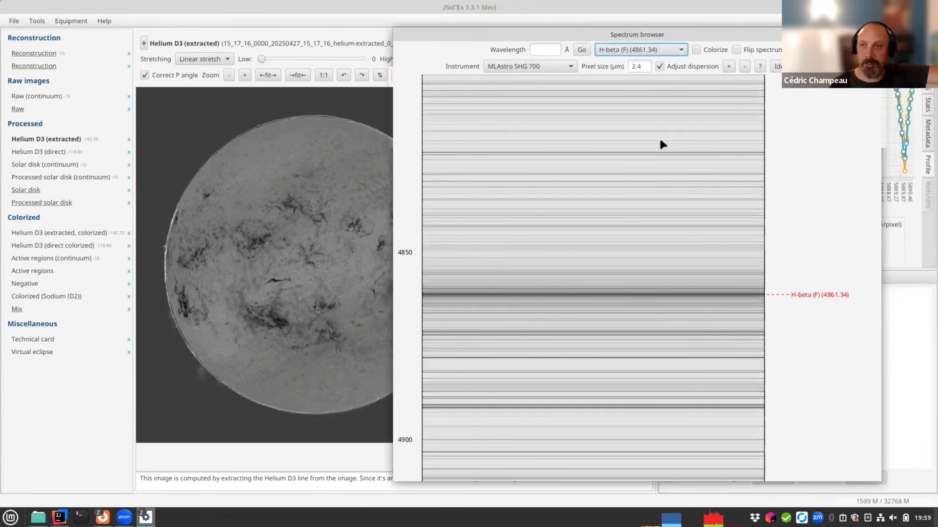
{"action": "left_click", "coordinate": [706, 49]}
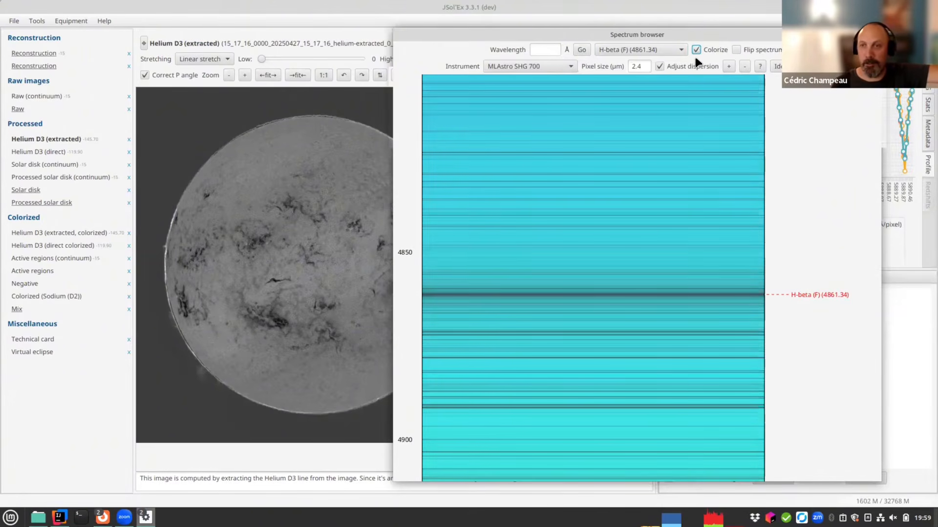
{"action": "left_click", "coordinate": [697, 49]}
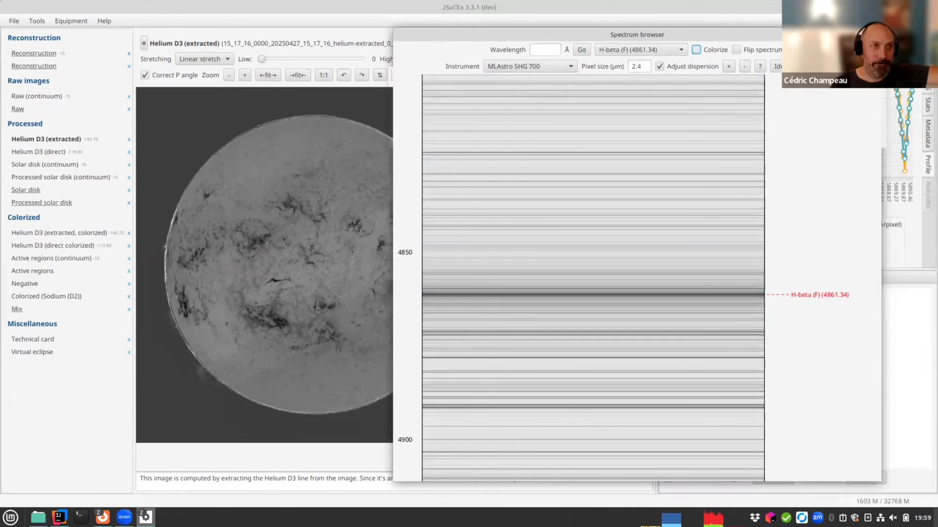
{"action": "left_click", "coordinate": [874, 35]}
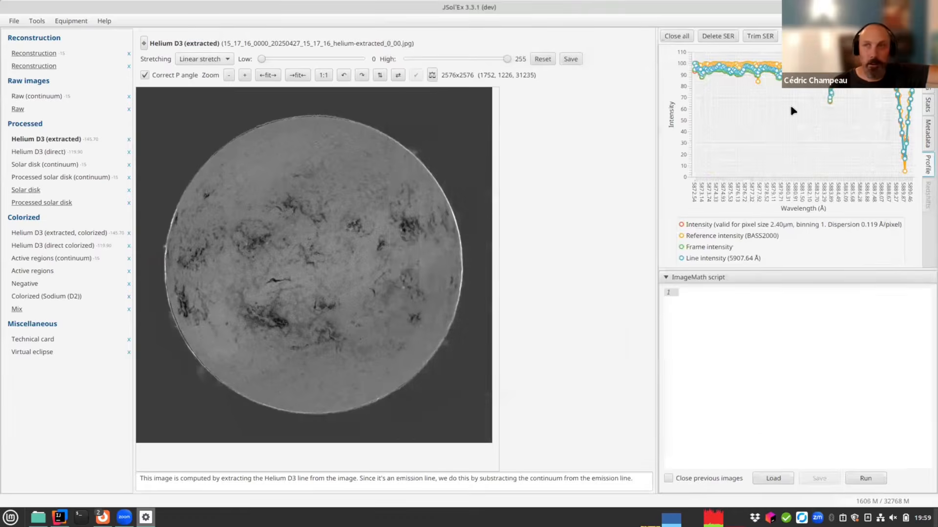
{"action": "left_click", "coordinate": [835, 120]}
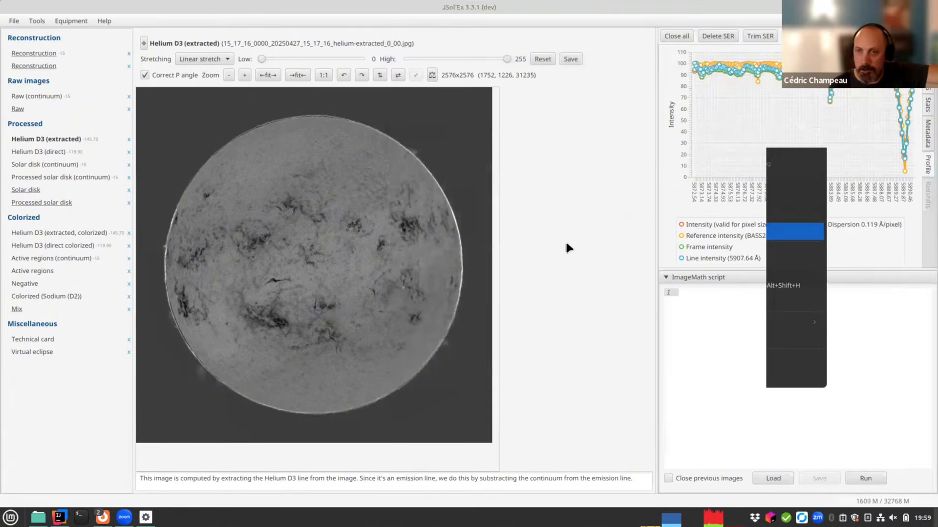
Open the optimal exposure calculator and review its telescope, instrument, pixel size and binning settings
{"action": "left_click", "coordinate": [672, 137]}
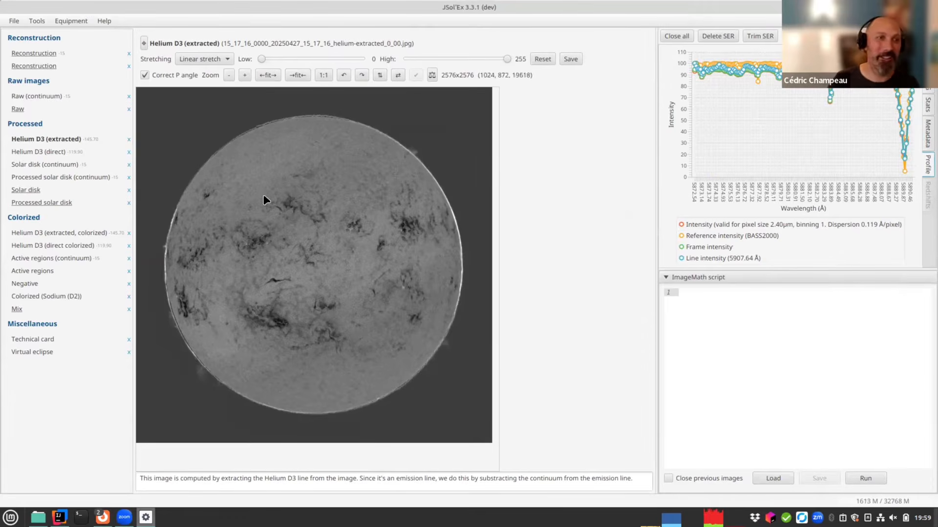
{"action": "left_click", "coordinate": [38, 22]}
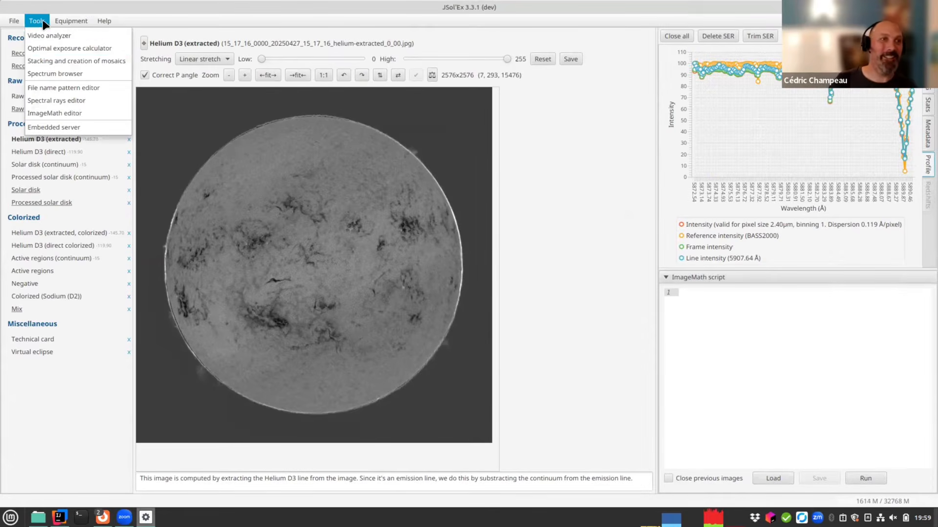
{"action": "left_click", "coordinate": [58, 49]}
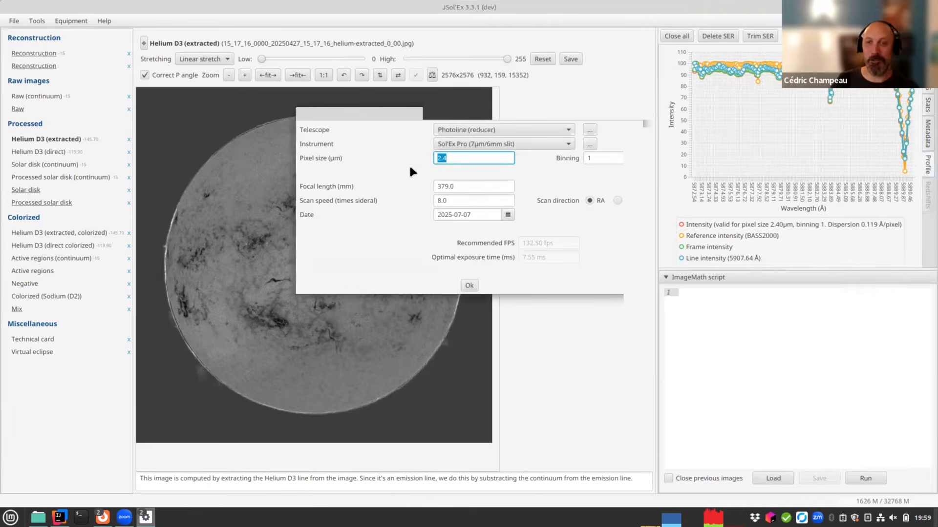
{"action": "left_click_drag", "start_coordinate": [410, 117], "coordinate": [351, 152]}
{"action": "left_click", "coordinate": [413, 198]}
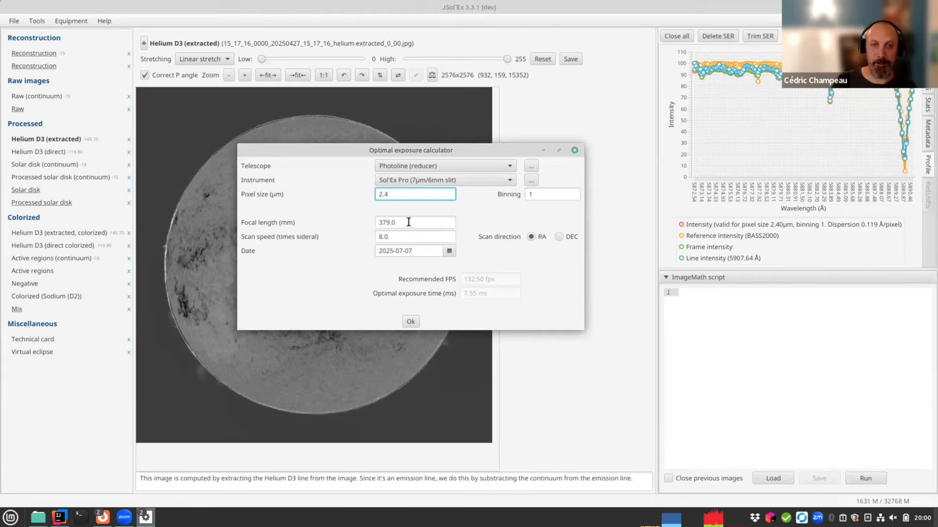
{"action": "left_click", "coordinate": [430, 167]}
{"action": "left_click", "coordinate": [430, 167]}
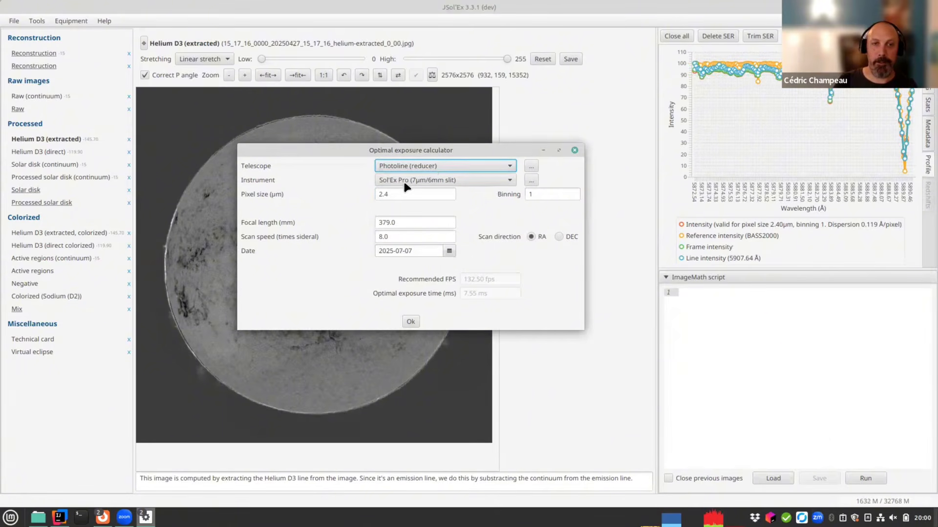
{"action": "left_click", "coordinate": [413, 196]}
{"action": "left_click", "coordinate": [548, 195]}
{"action": "double_click", "coordinate": [549, 195]}
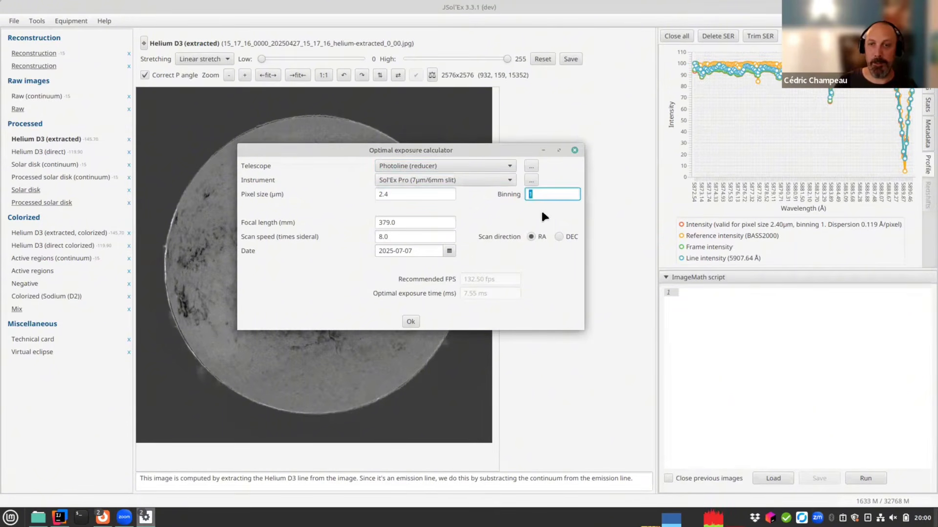
Calculate the recommended frame rate and exposure for a scan speed of 16 times sidereal, and close the calculator
{"action": "double_click", "coordinate": [412, 226]}
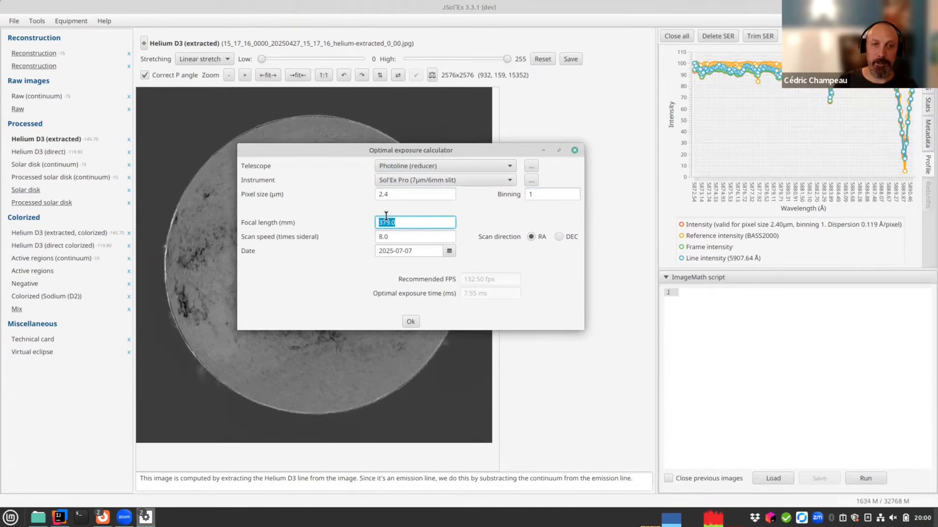
{"action": "double_click", "coordinate": [397, 238]}
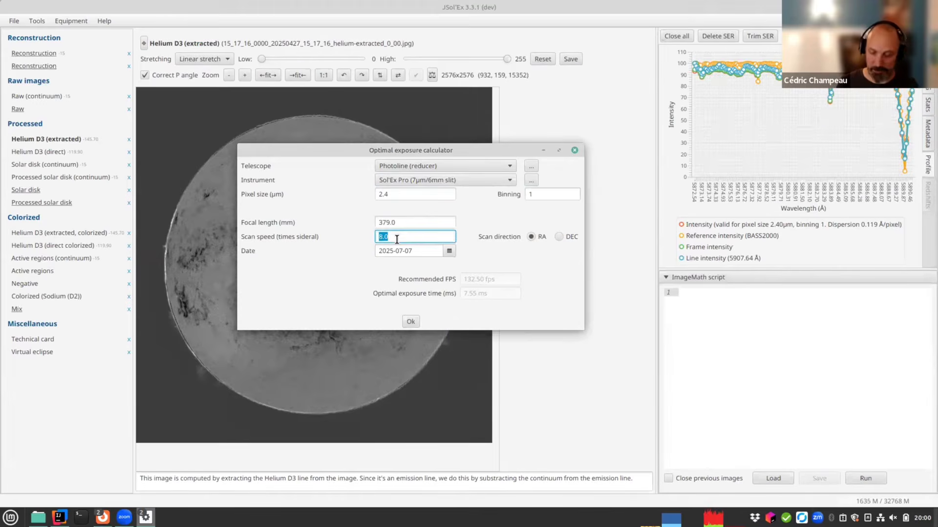
{"action": "type", "text": "16"}
{"action": "key", "text": "Tab"}
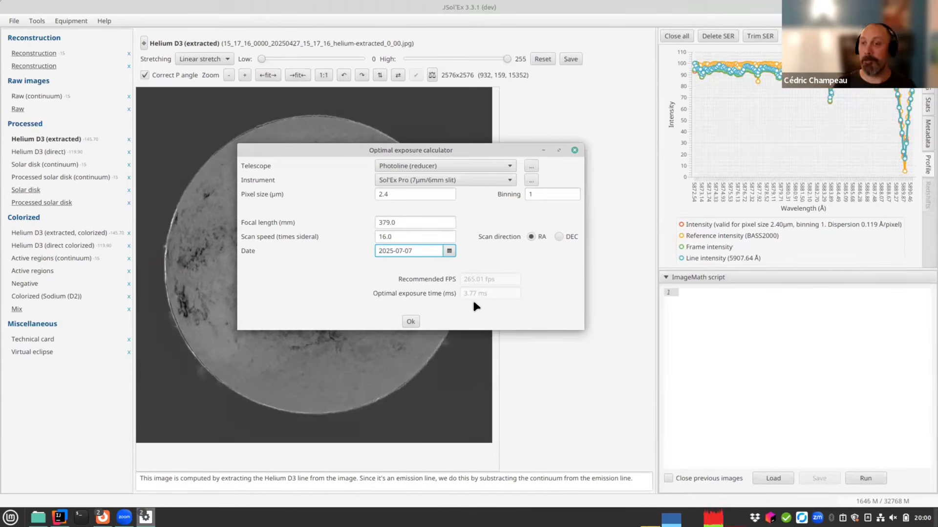
{"action": "double_click", "coordinate": [407, 237]}
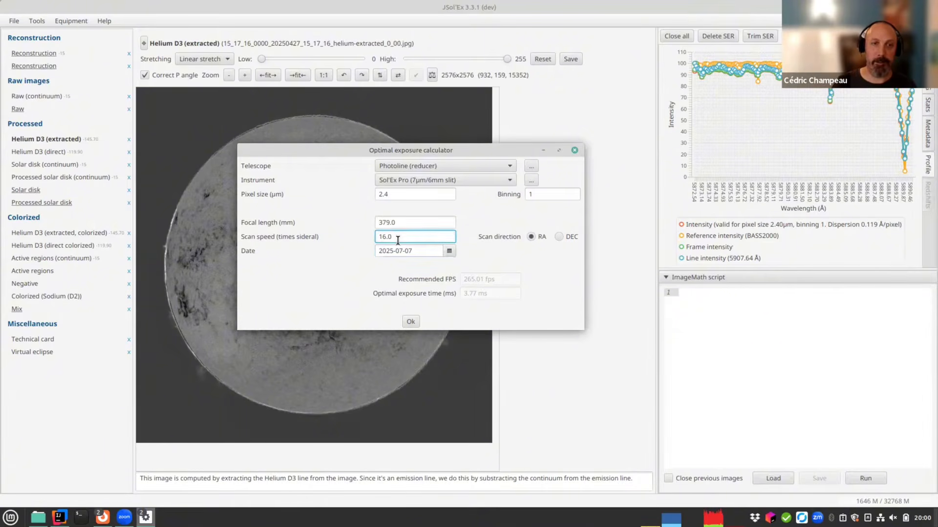
{"action": "left_click", "coordinate": [388, 240]}
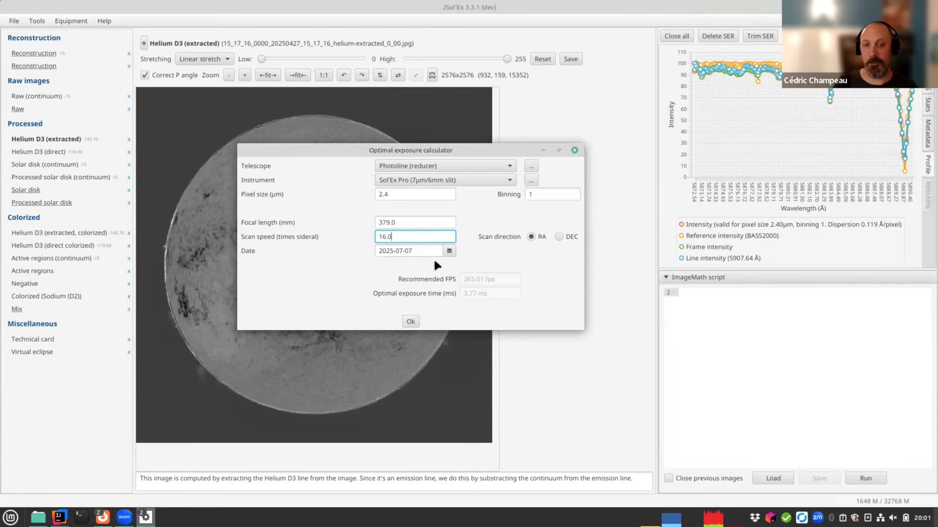
{"action": "double_click", "coordinate": [395, 237]}
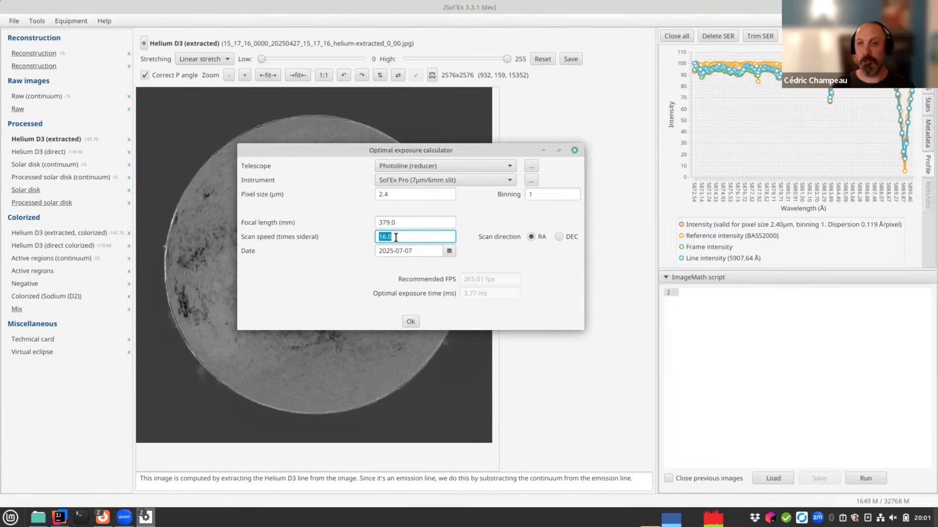
{"action": "left_click", "coordinate": [575, 150]}
{"action": "left_click", "coordinate": [71, 20]}
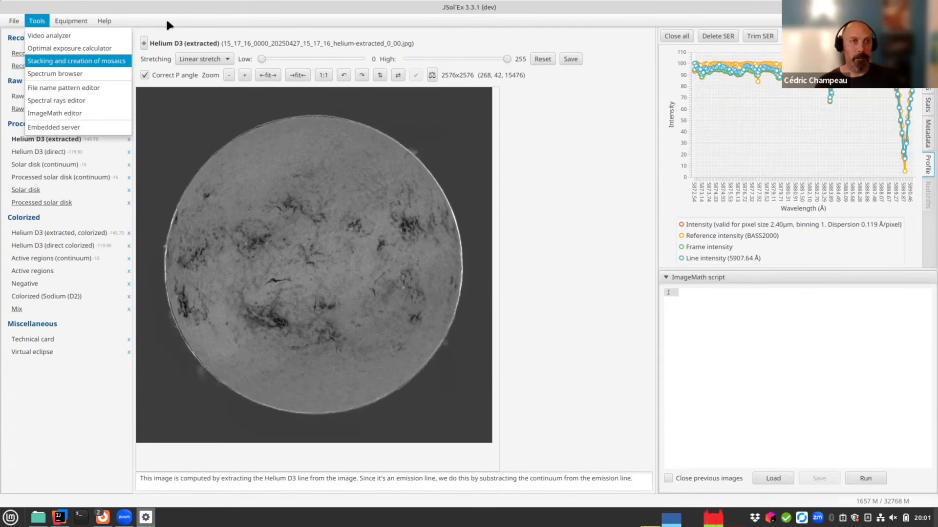
{"action": "left_click", "coordinate": [173, 7]}
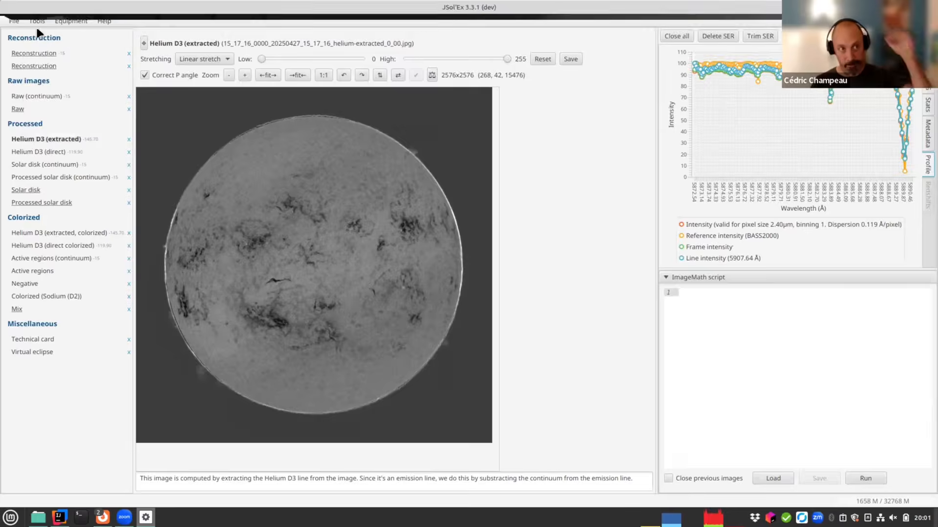
Browse the SER files in the Ha-stack folder under SHG700, and close the file chooser without opening one
{"action": "left_click", "coordinate": [14, 20]}
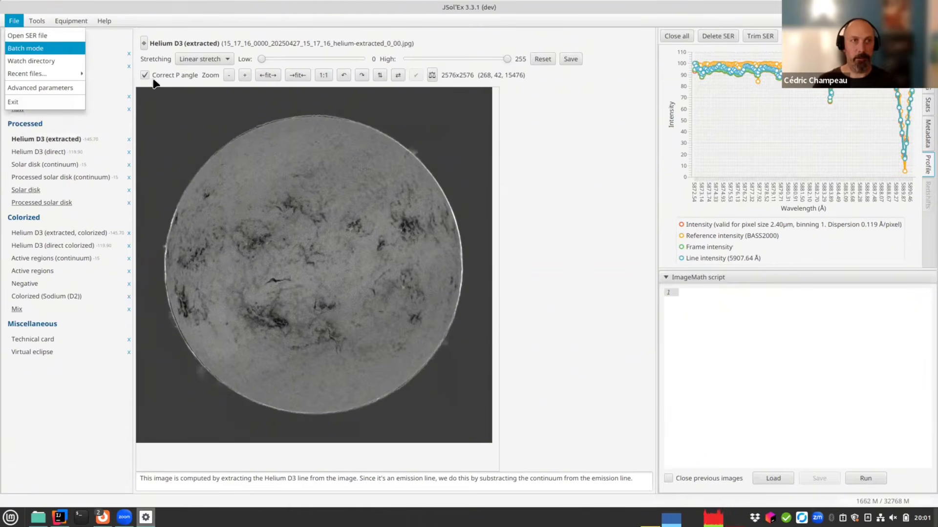
{"action": "left_click", "coordinate": [34, 36]}
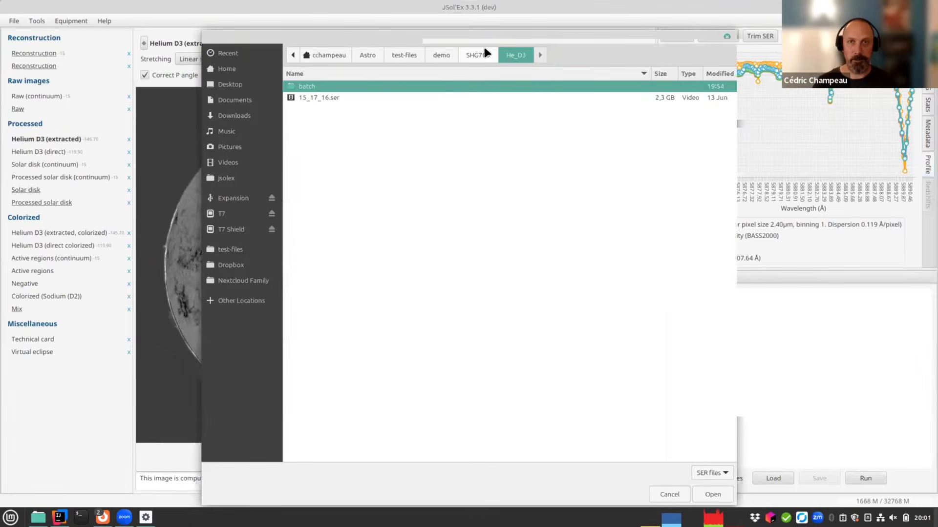
{"action": "left_click", "coordinate": [485, 51]}
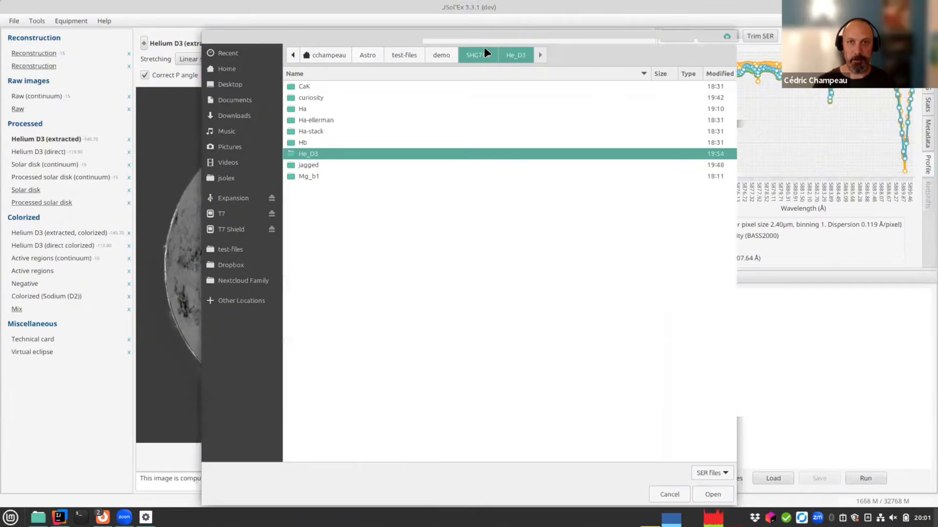
{"action": "double_click", "coordinate": [313, 133]}
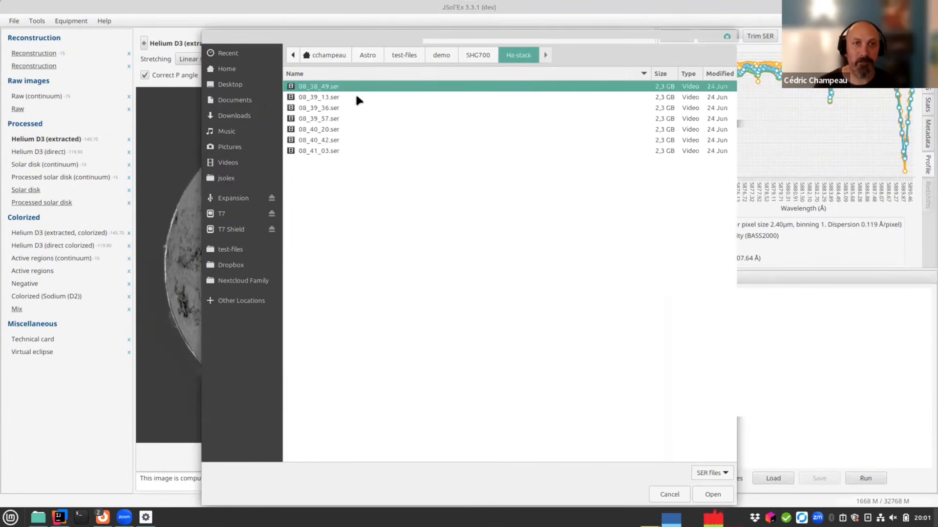
{"action": "left_click_drag", "start_coordinate": [341, 35], "coordinate": [277, 37]}
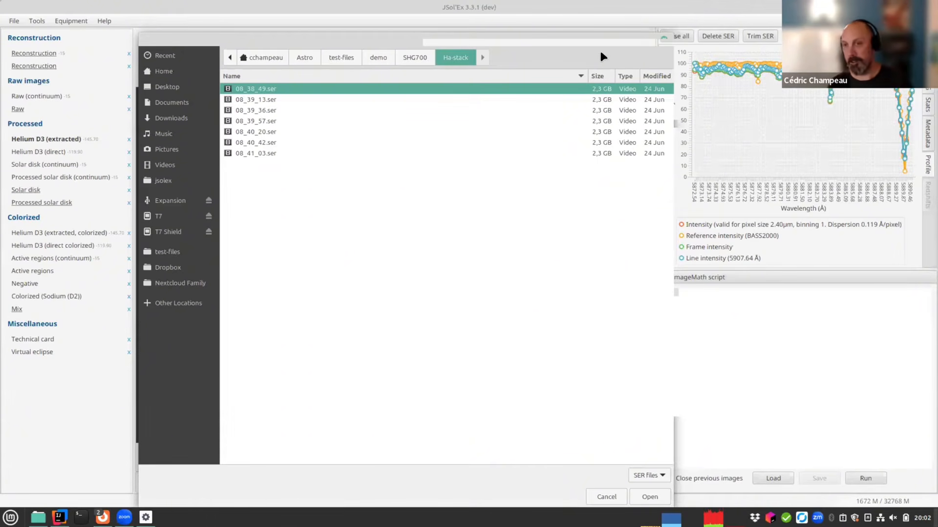
{"action": "left_click", "coordinate": [666, 35]}
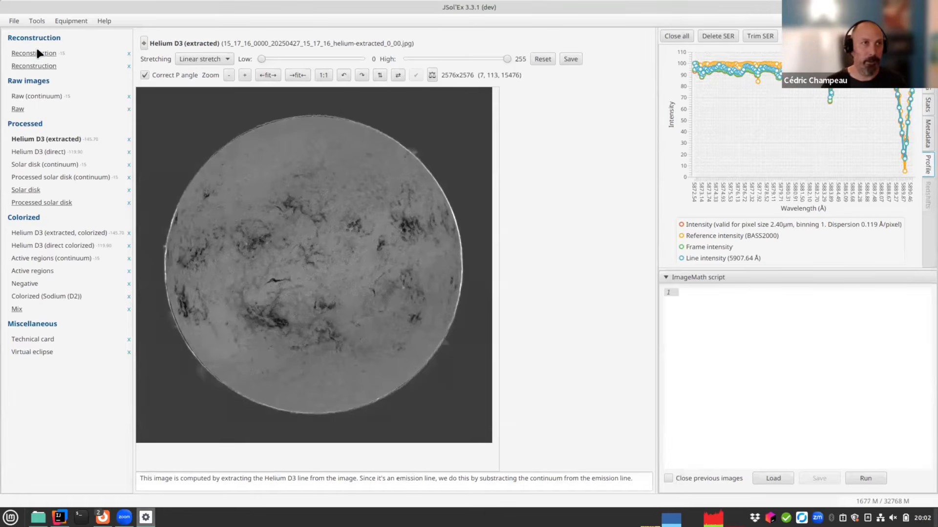
Create a folder named test inside SHG700 and start watching it for new scans
{"action": "left_click", "coordinate": [20, 22]}
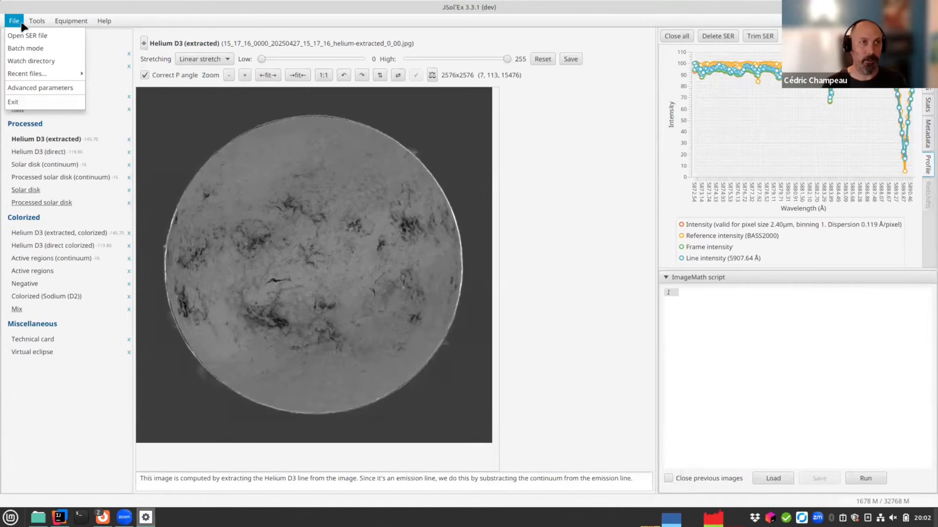
{"action": "left_click", "coordinate": [25, 65]}
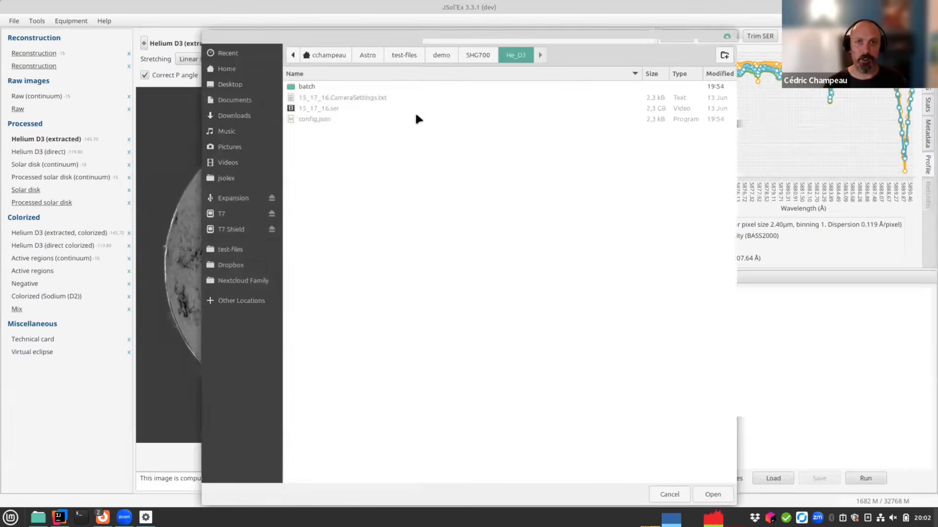
{"action": "left_click", "coordinate": [477, 54]}
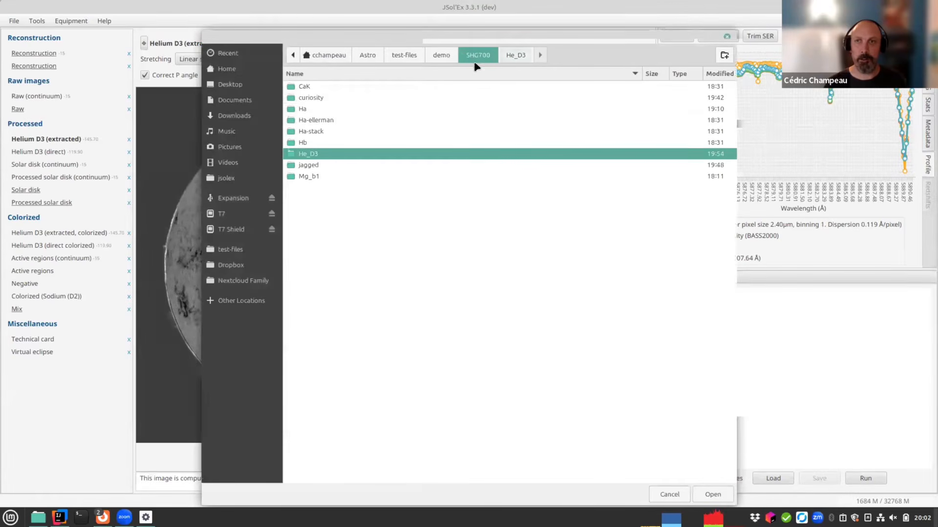
{"action": "left_click", "coordinate": [724, 55]}
{"action": "type", "text": "test"}
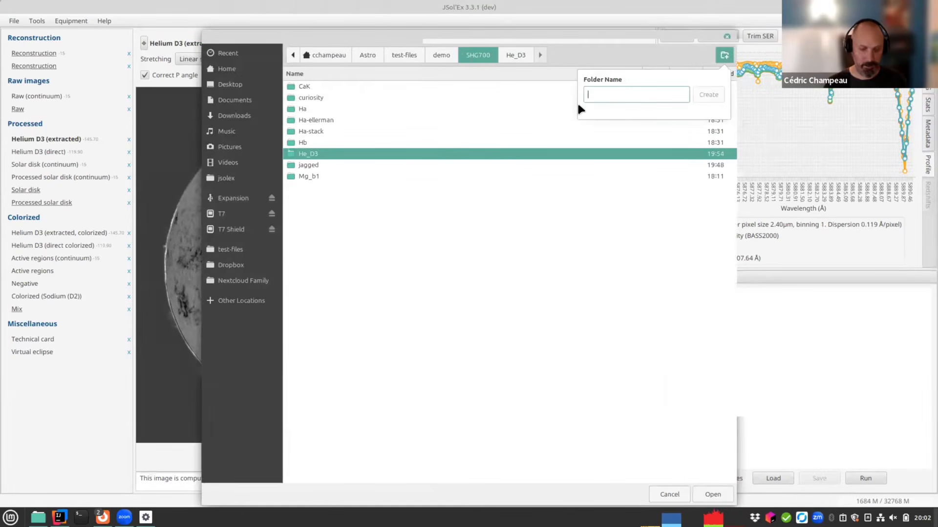
{"action": "key", "text": "Return"}
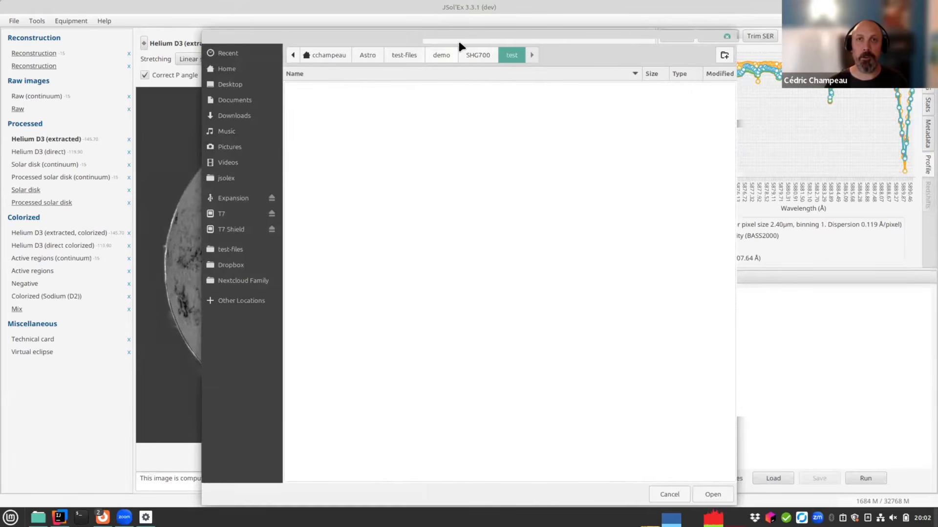
{"action": "left_click_drag", "start_coordinate": [458, 37], "coordinate": [342, 35]}
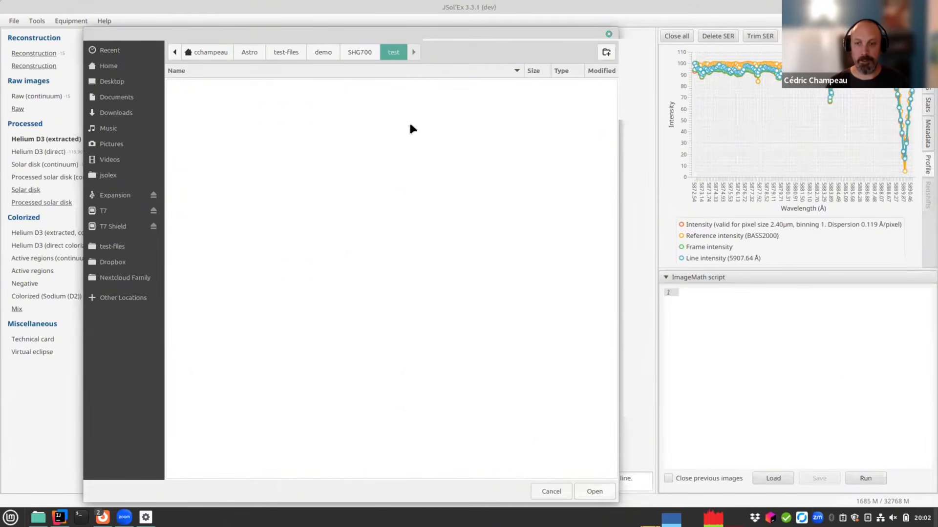
{"action": "left_click", "coordinate": [594, 491]}
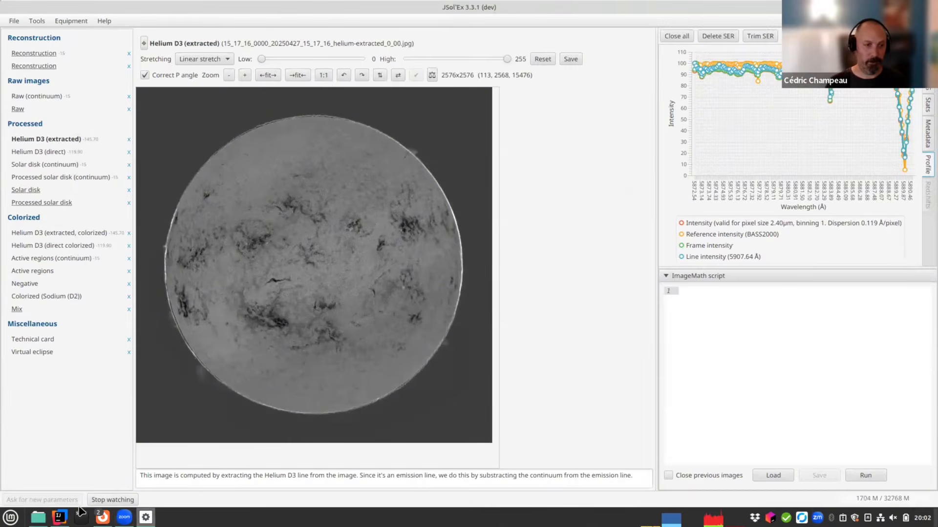
Switch to the file manager and copy 08_38_49.ser and its CameraSettings.txt file from the SHG700 Ha-stack folder
{"action": "left_click", "coordinate": [39, 517]}
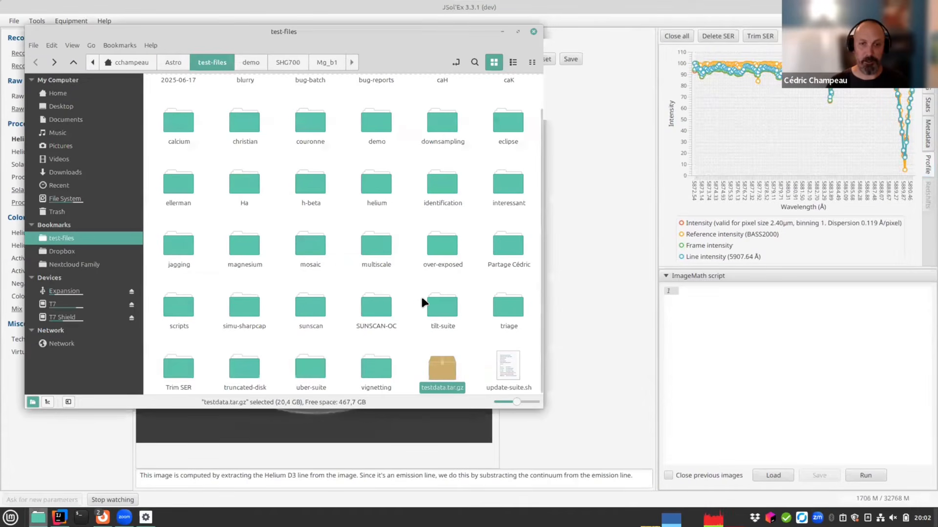
{"action": "left_click", "coordinate": [286, 62]}
{"action": "double_click", "coordinate": [434, 102]}
{"action": "left_click_drag", "start_coordinate": [152, 79], "coordinate": [245, 120]}
{"action": "key", "text": "ctrl+c"}
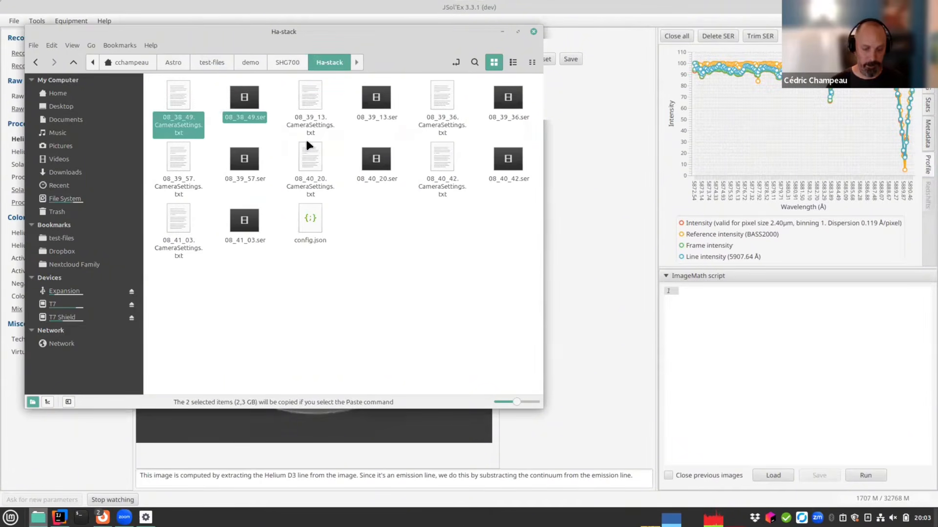
Paste the copied scan and camera settings files into the SHG700 test folder, using a new file manager tab
{"action": "key", "text": "ctrl+t"}
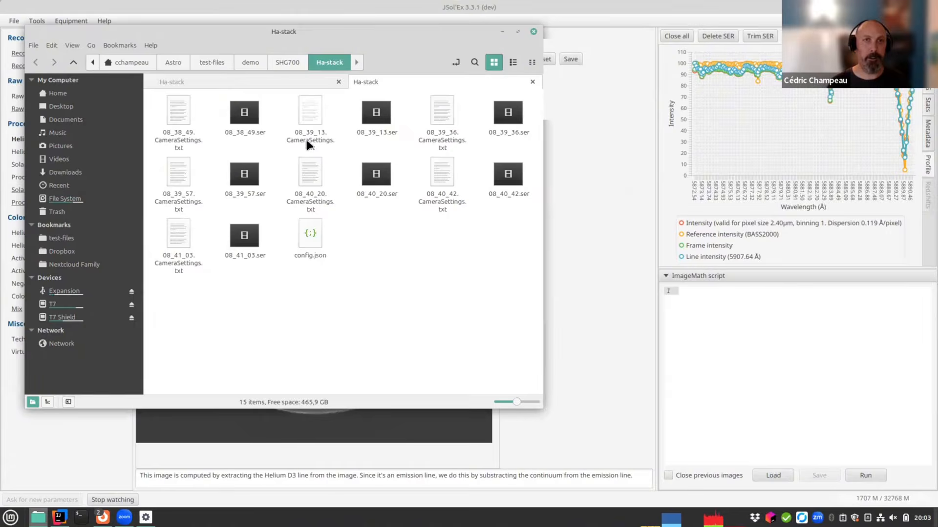
{"action": "left_click", "coordinate": [73, 62]}
{"action": "double_click", "coordinate": [385, 176]}
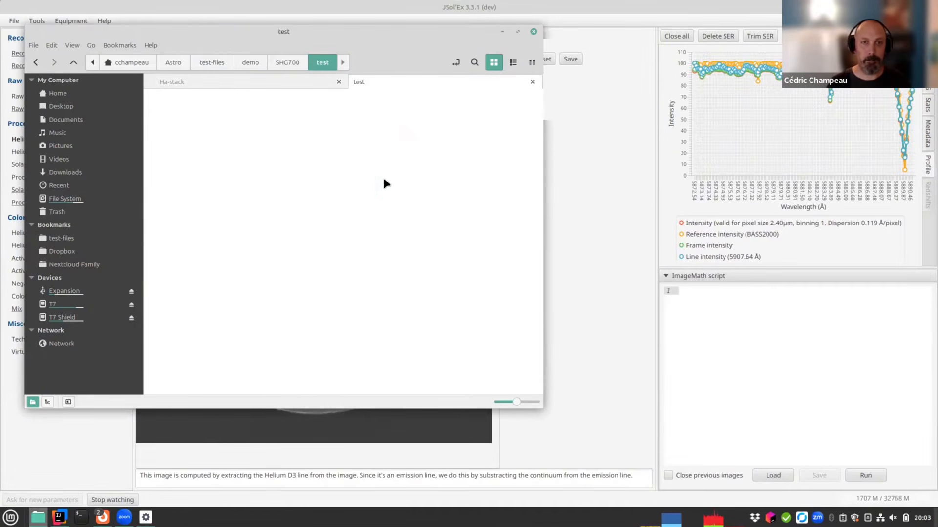
{"action": "key", "text": "ctrl+v"}
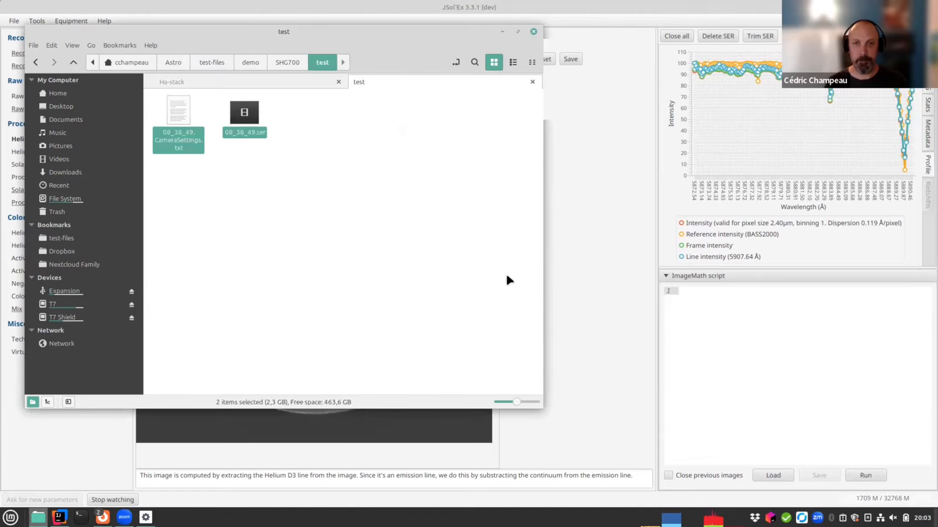
Return to JSol'Ex and process the newly detected scan in quick mode with the wavelength on Autodetect
{"action": "left_click", "coordinate": [502, 31]}
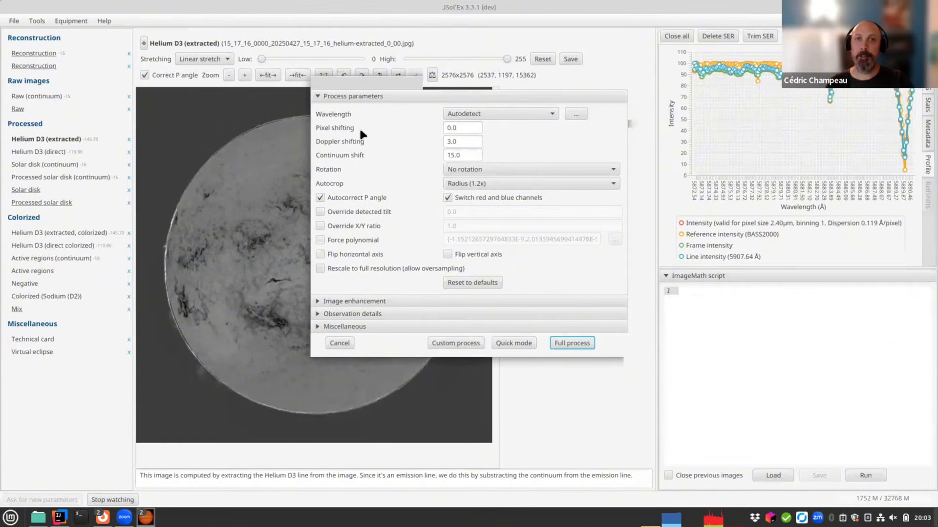
{"action": "left_click_drag", "start_coordinate": [403, 87], "coordinate": [368, 93]}
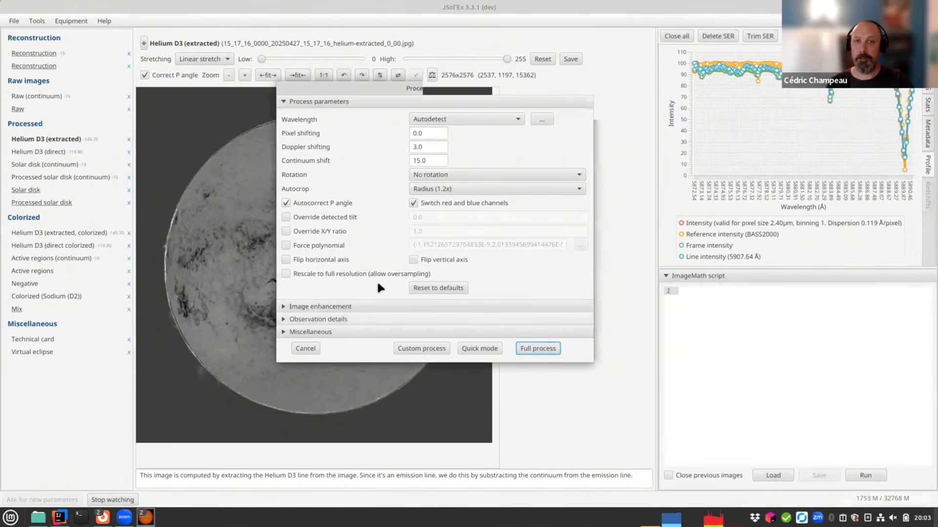
{"action": "left_click", "coordinate": [476, 349]}
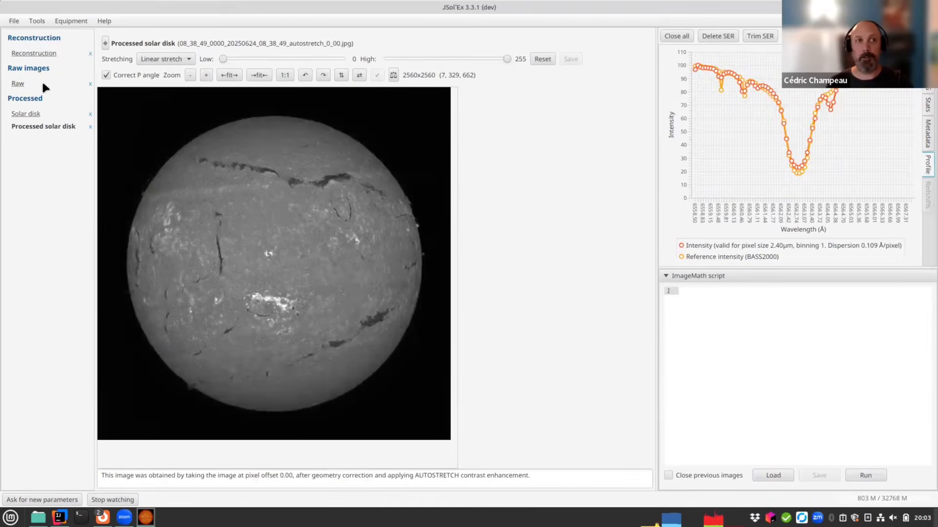
View the reconstruction and the unprocessed solar disk of the scan, and delete its SER file with the metadata
{"action": "left_click", "coordinate": [35, 54]}
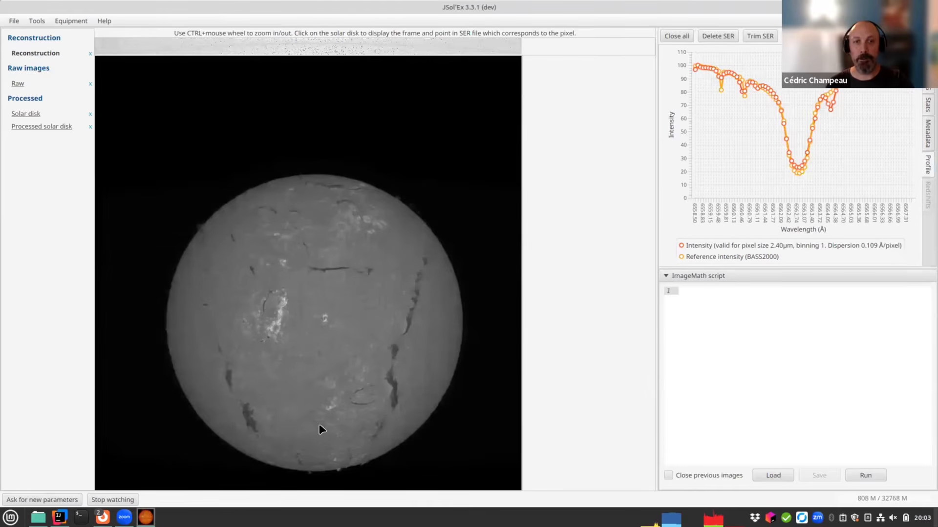
{"action": "left_click", "coordinate": [25, 114]}
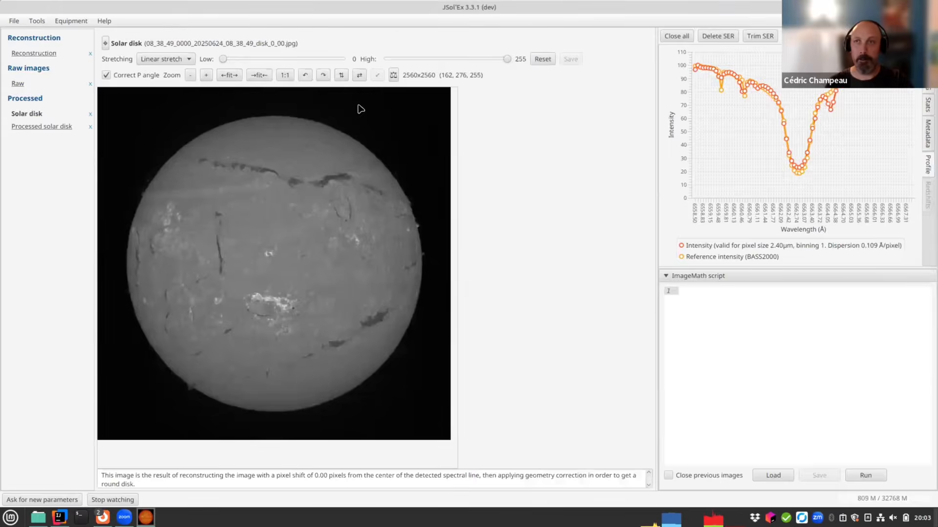
{"action": "left_click", "coordinate": [717, 39]}
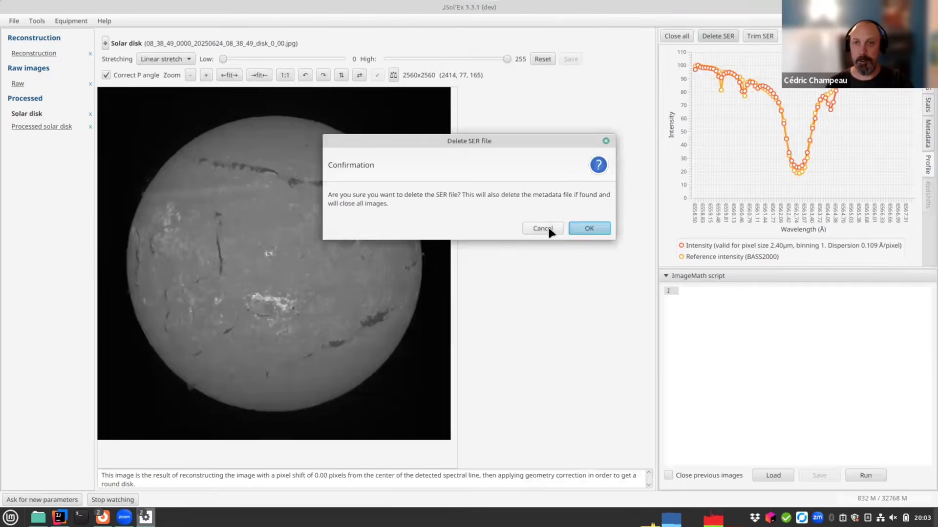
{"action": "left_click", "coordinate": [588, 229]}
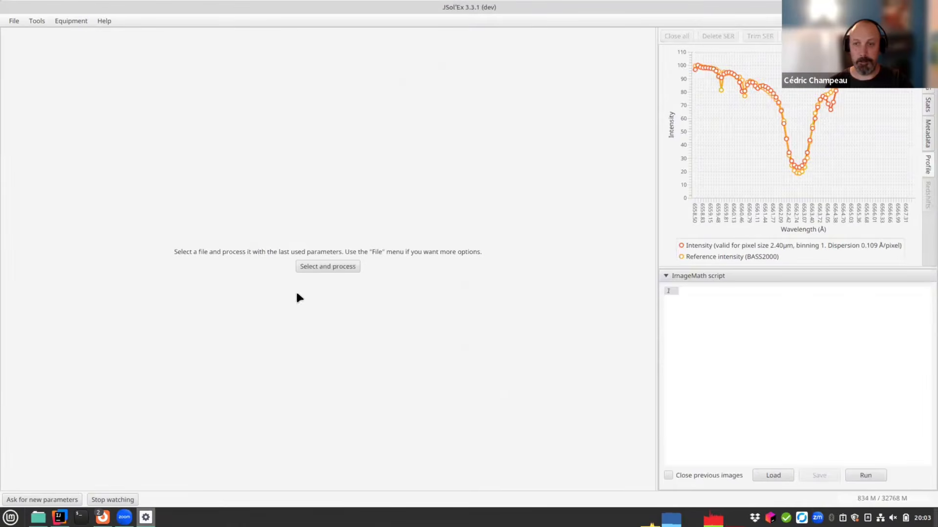
Switch to the file manager and copy 08_39_13.ser and its CameraSettings.txt file from the Ha-stack folder into the test folder
{"action": "left_click", "coordinate": [38, 517]}
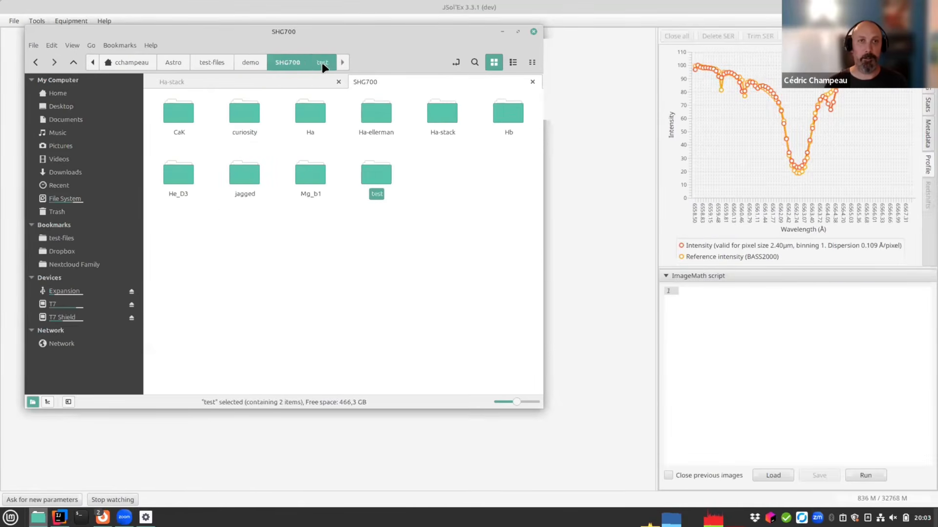
{"action": "left_click", "coordinate": [315, 82]}
{"action": "left_click_drag", "start_coordinate": [288, 101], "coordinate": [388, 137]}
{"action": "key", "text": "ctrl+x"}
{"action": "left_click", "coordinate": [394, 84]}
{"action": "key", "text": "ctrl+v"}
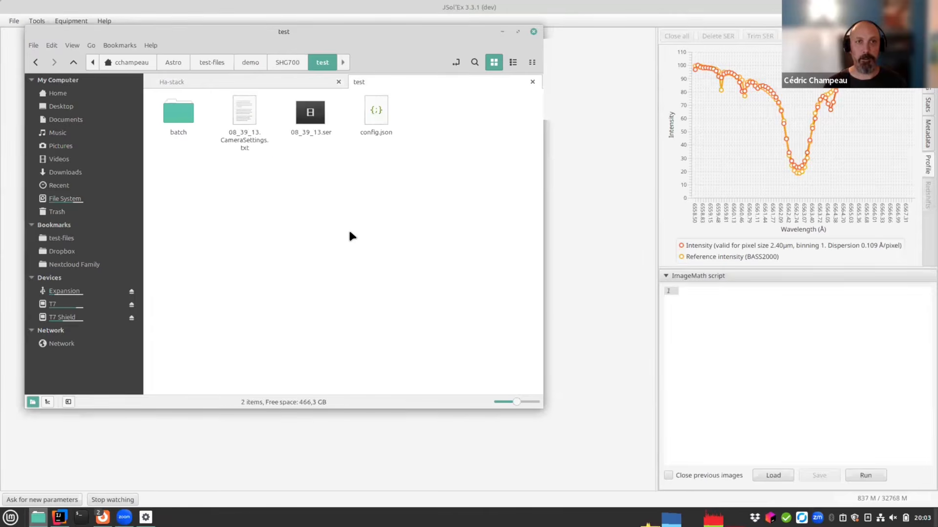
Return to JSol'Ex, stop watching the test folder, and open all seven SER files from SHG700/Ha-stack in batch mode
{"action": "left_click", "coordinate": [839, 210]}
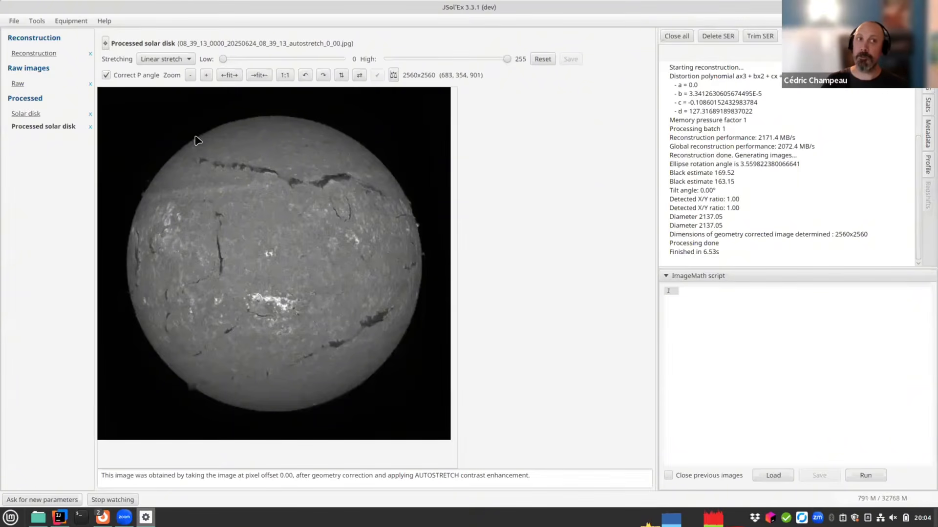
{"action": "left_click", "coordinate": [112, 502]}
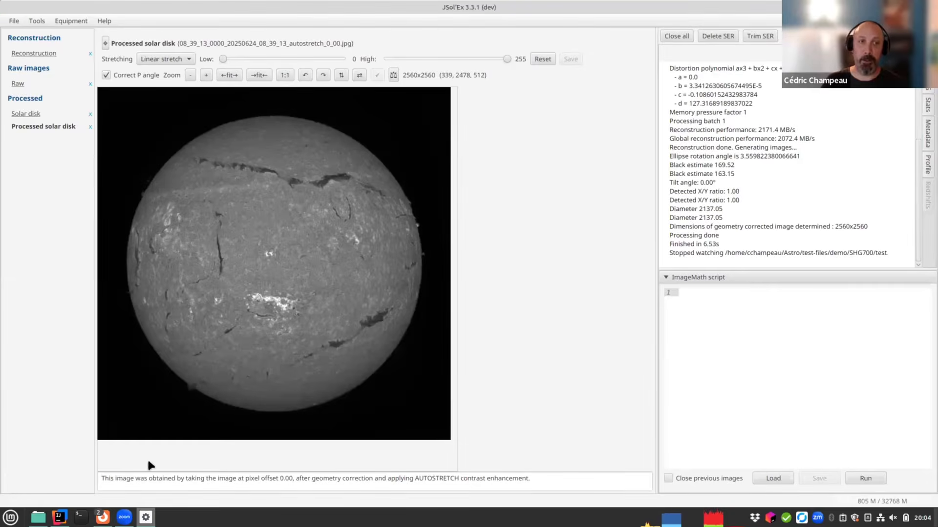
{"action": "left_click", "coordinate": [14, 21]}
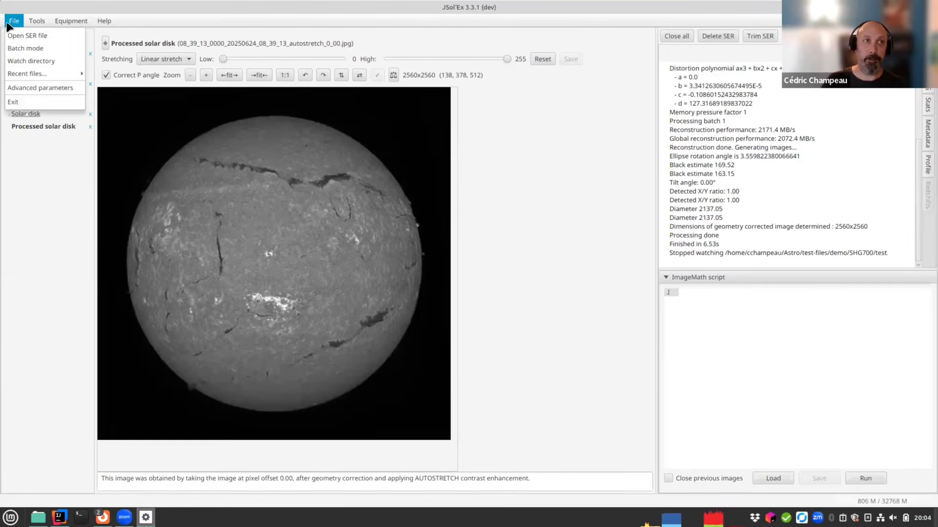
{"action": "left_click", "coordinate": [30, 48]}
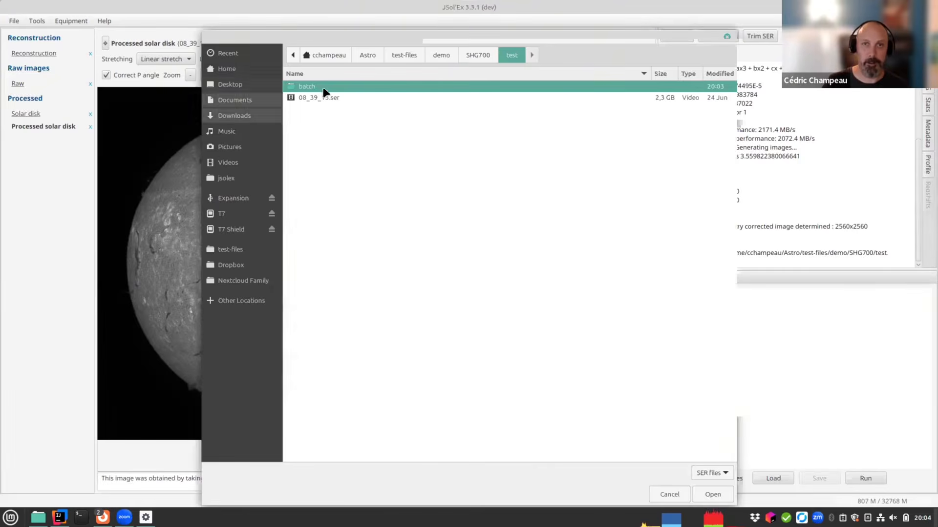
{"action": "left_click", "coordinate": [476, 55]}
{"action": "double_click", "coordinate": [311, 131]}
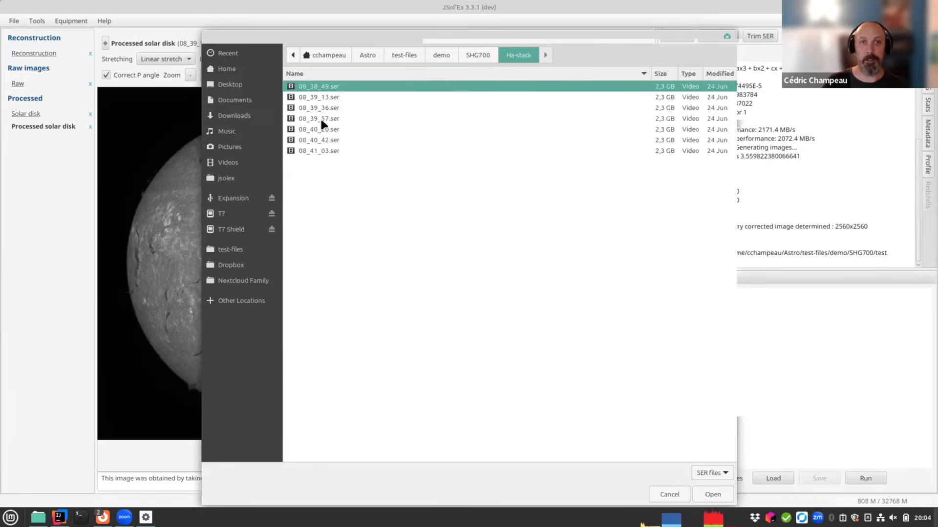
{"action": "left_click", "coordinate": [324, 151], "text": "shift"}
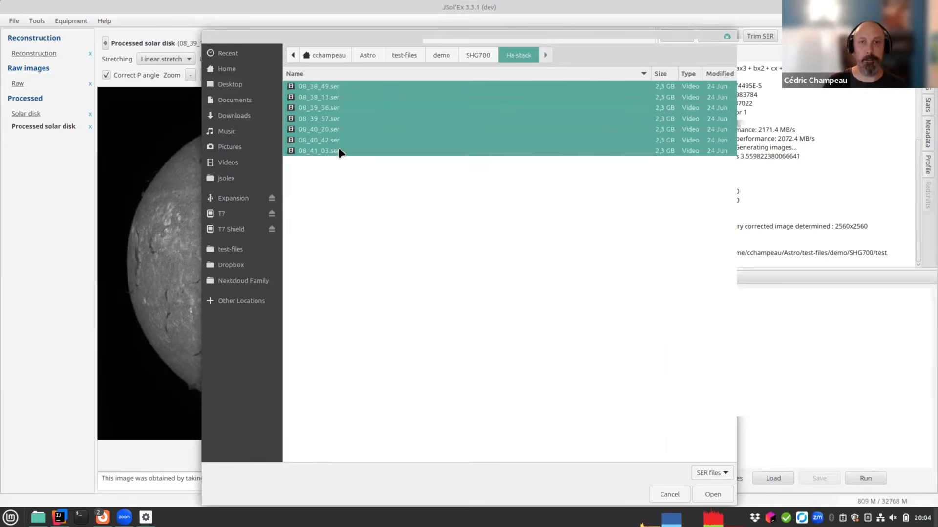
{"action": "left_click", "coordinate": [722, 495]}
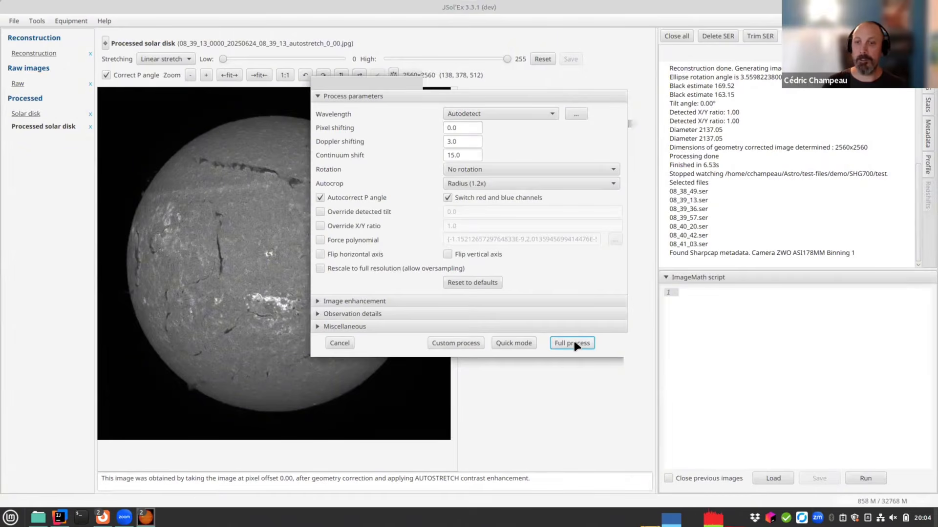
Run the batch as a custom process that generates only the geometry corrected image at pixel shift 0.0
{"action": "left_click", "coordinate": [474, 344]}
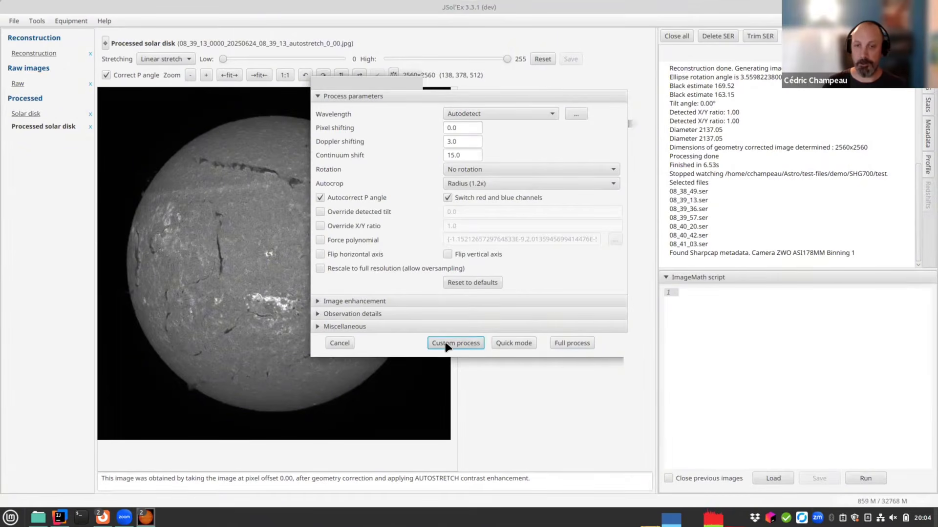
{"action": "left_click", "coordinate": [498, 263]}
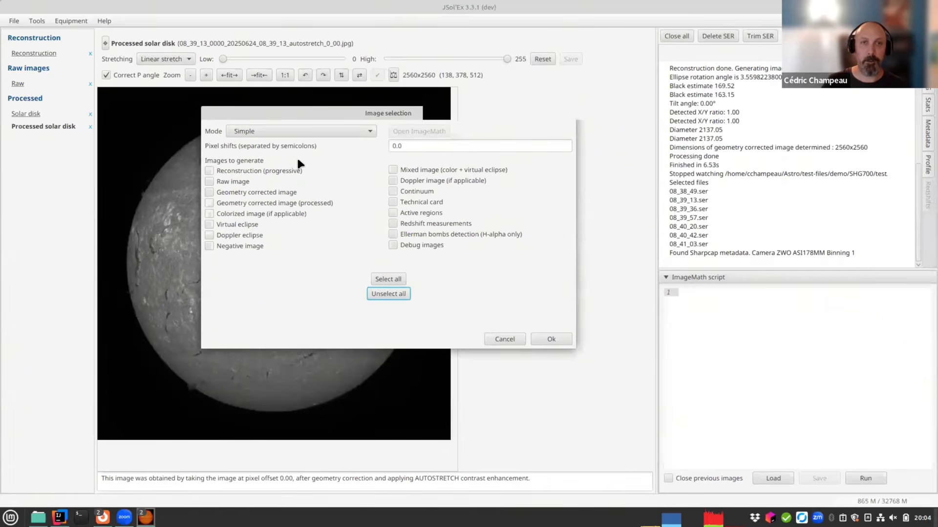
{"action": "left_click", "coordinate": [278, 193]}
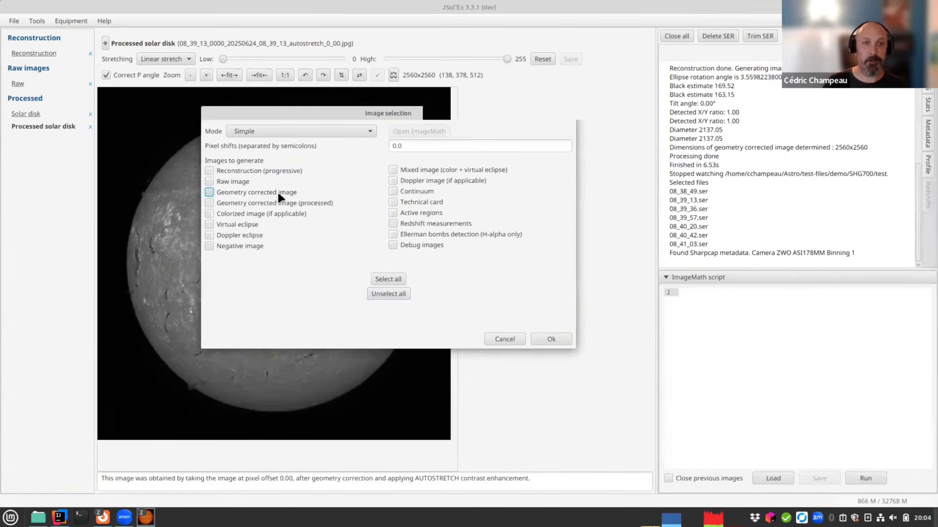
{"action": "left_click", "coordinate": [562, 338]}
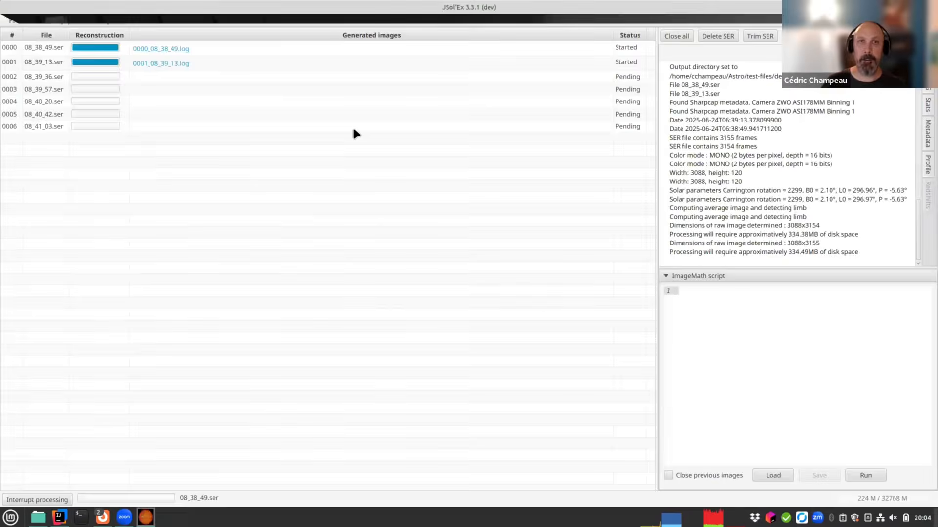
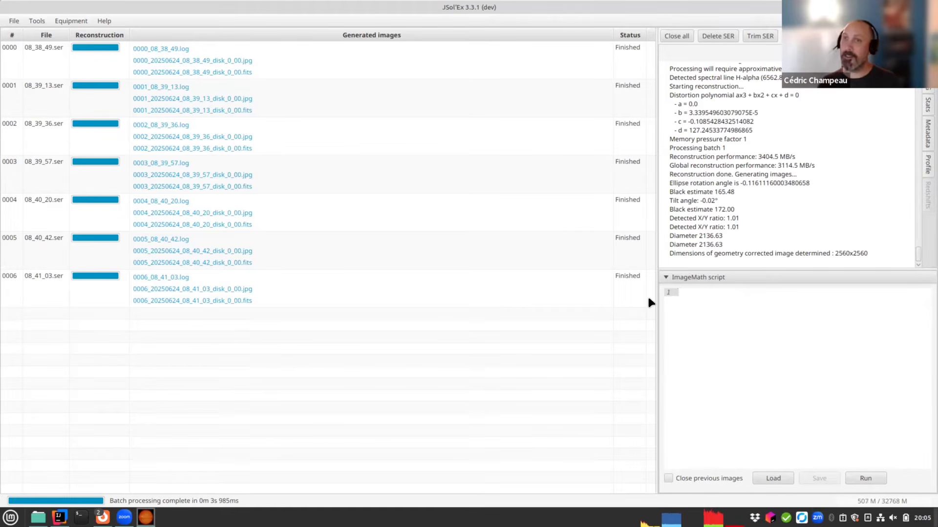
Reopen the recent 08_39_13.ser scan from the test folder and process it in quick mode
{"action": "left_click", "coordinate": [712, 325]}
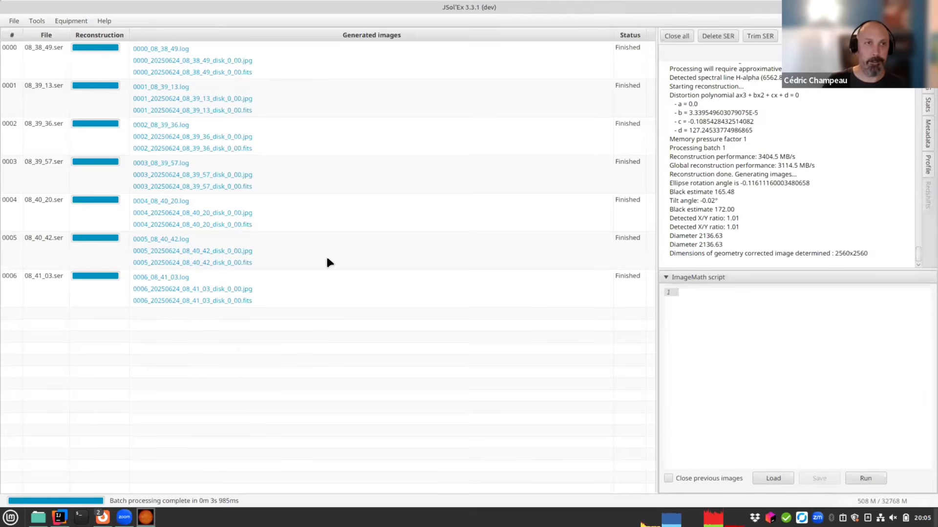
{"action": "left_click", "coordinate": [14, 21]}
{"action": "mouse_move", "coordinate": [29, 74]}
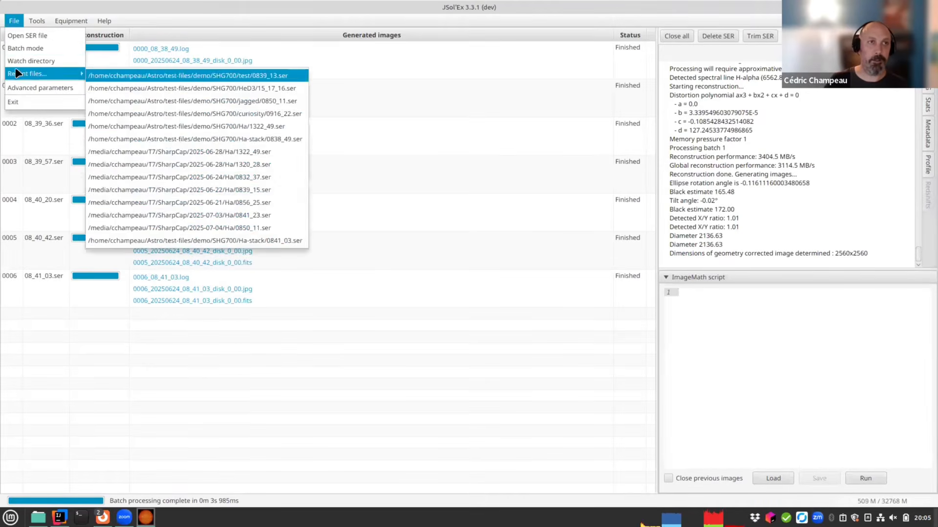
{"action": "left_click", "coordinate": [123, 77]}
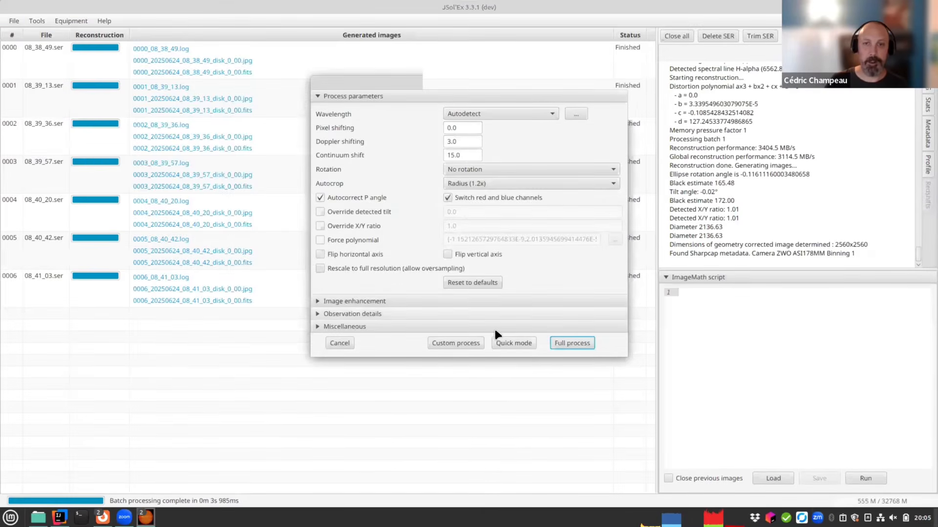
{"action": "left_click", "coordinate": [527, 342]}
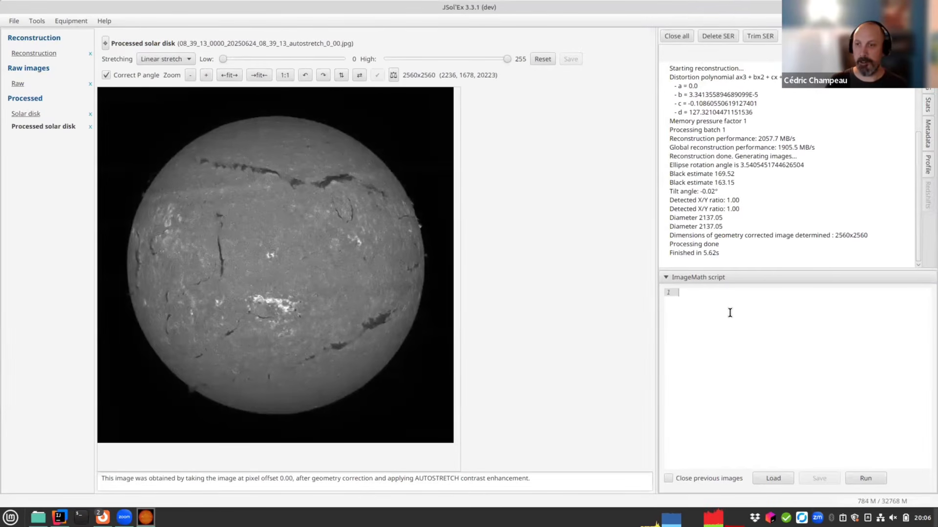
Widen the ImageMath script area, write the script img(0), and run it with previous images closed
{"action": "left_click_drag", "start_coordinate": [657, 337], "coordinate": [627, 333]}
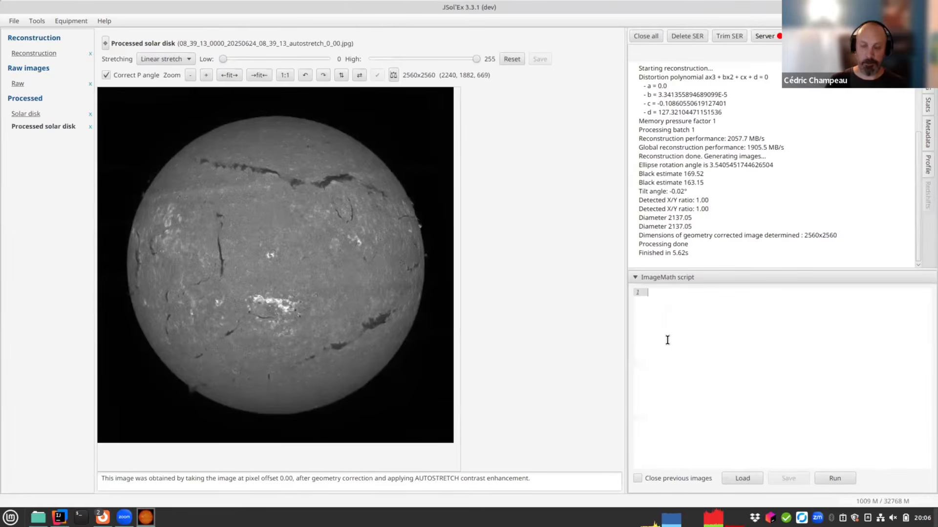
{"action": "type", "text": "img("}
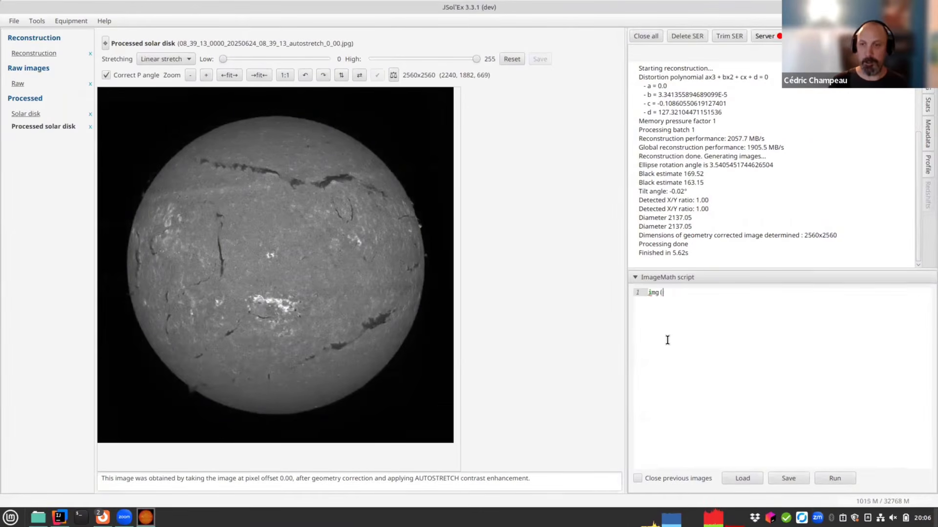
{"action": "type", "text": "0)"}
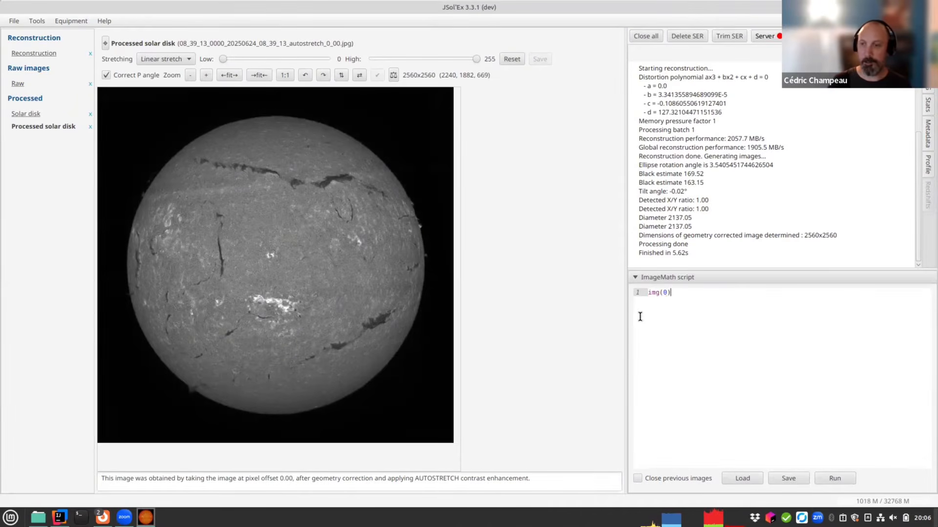
{"action": "left_click", "coordinate": [657, 478]}
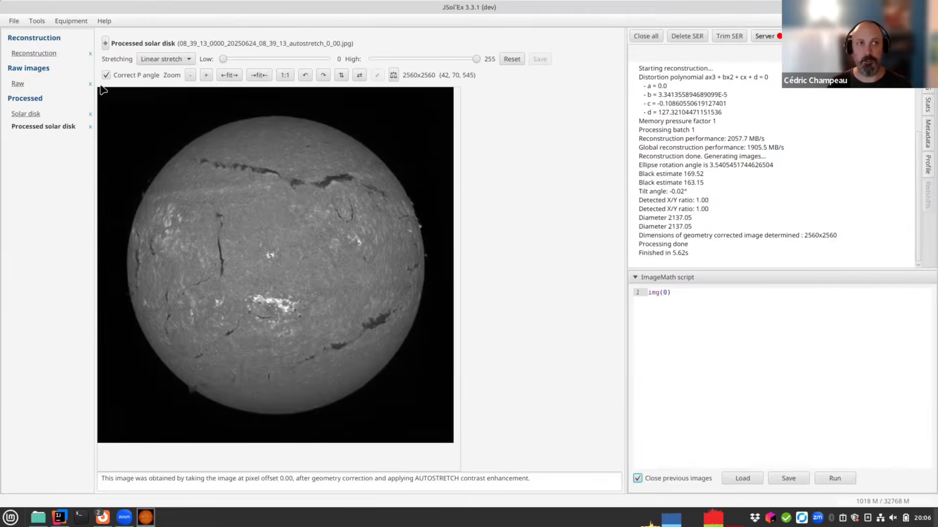
{"action": "left_click", "coordinate": [836, 479]}
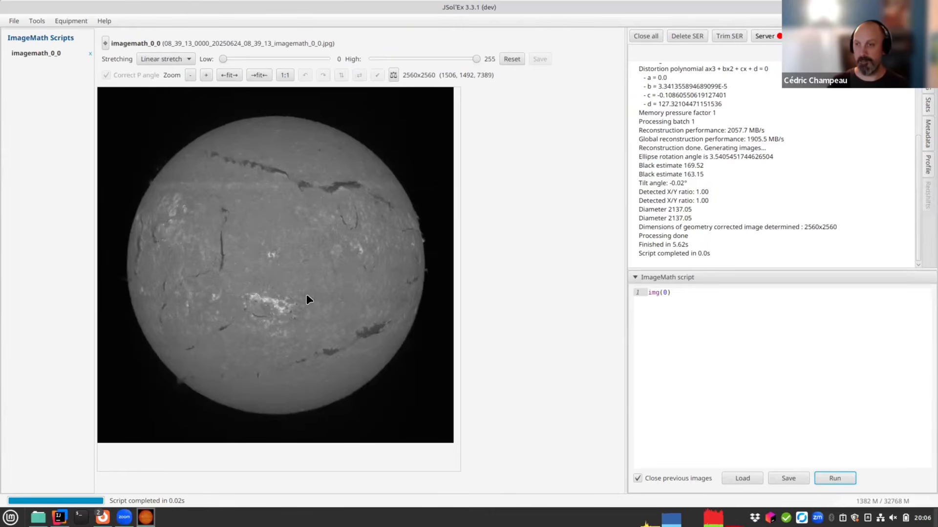
Change the ImageMath script to img(-5), run it, and inspect the resulting solar disk up close
{"action": "left_click", "coordinate": [677, 300]}
{"action": "double_click", "coordinate": [664, 292]}
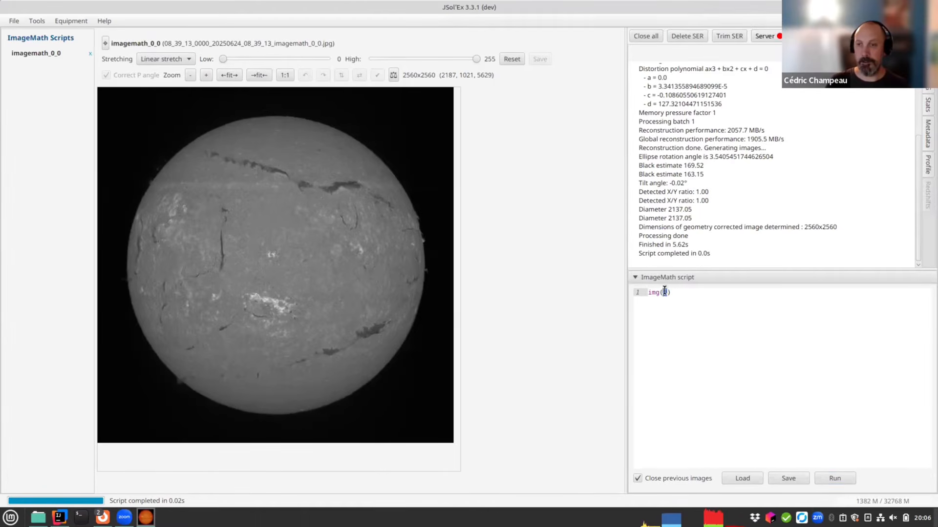
{"action": "type", "text": "-5"}
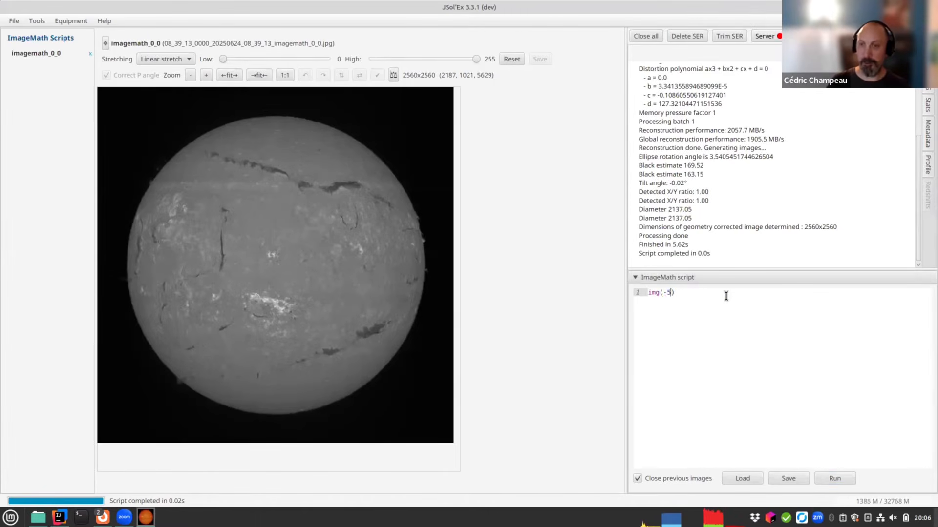
{"action": "left_click", "coordinate": [827, 482]}
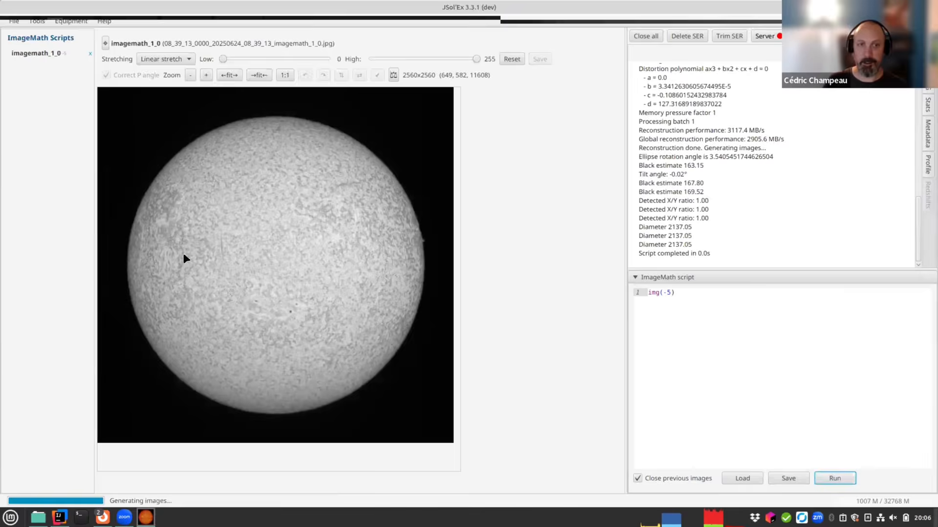
{"action": "scroll", "coordinate": [325, 288], "scroll_direction": "up", "scroll_amount": 2}
{"action": "scroll", "coordinate": [339, 315], "scroll_direction": "up", "scroll_amount": 3}
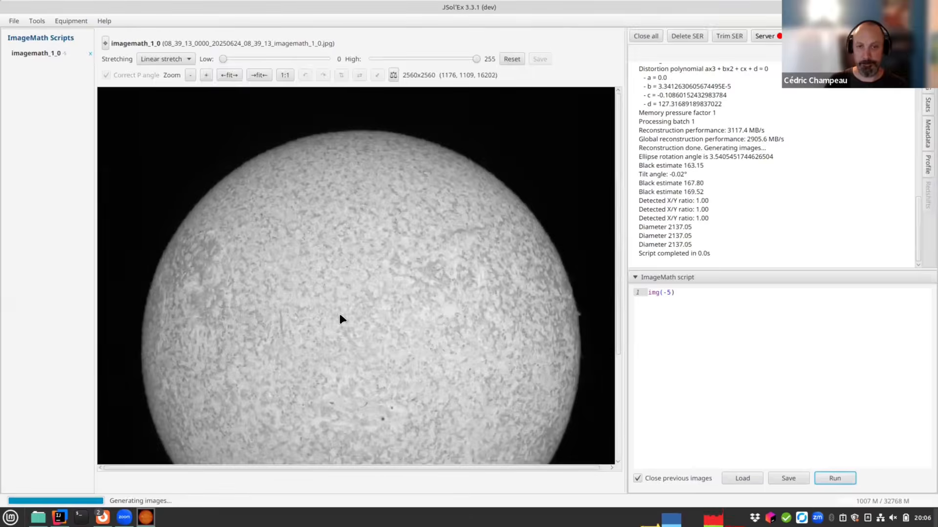
{"action": "left_click_drag", "start_coordinate": [391, 372], "coordinate": [403, 328]}
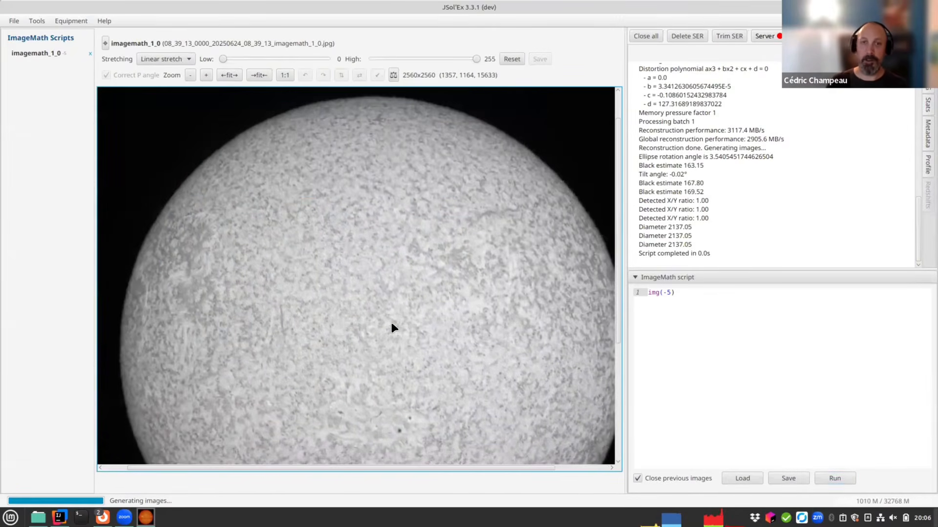
Replace the ImageMath script with range(-5;5) and run it to generate an image for each pixel shift
{"action": "left_click", "coordinate": [681, 293]}
{"action": "left_click_drag", "start_coordinate": [681, 293], "coordinate": [649, 294]}
{"action": "left_click", "coordinate": [689, 306]}
{"action": "triple_click", "coordinate": [690, 307]}
{"action": "left_click", "coordinate": [688, 299]}
{"action": "triple_click", "coordinate": [688, 299]}
{"action": "type", "text": "ra"}
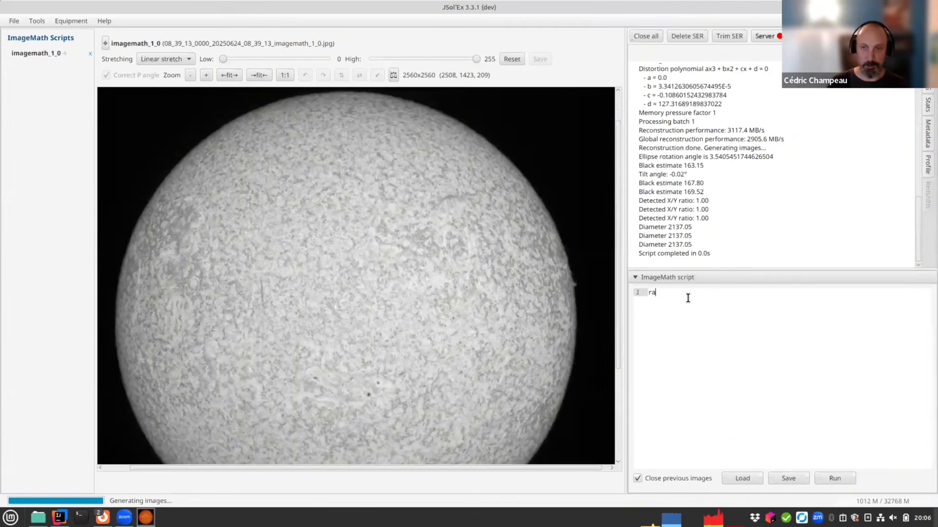
{"action": "type", "text": "nge(-5,"}
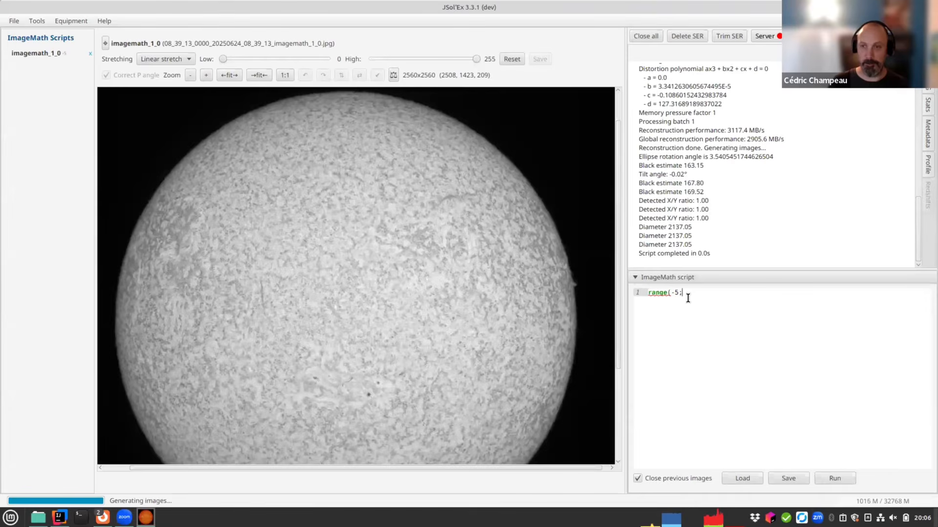
{"action": "type", "text": "5)"}
{"action": "left_click", "coordinate": [827, 478]}
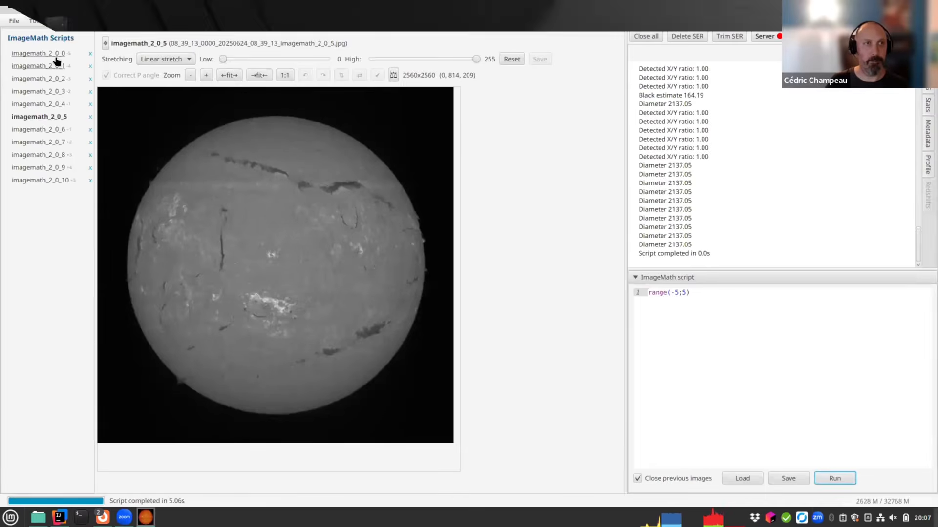
Compare the images generated at the successive pixel shifts, from imagemath_2_0_1 through imagemath_2_0_8
{"action": "left_click", "coordinate": [53, 65]}
{"action": "left_click", "coordinate": [49, 79]}
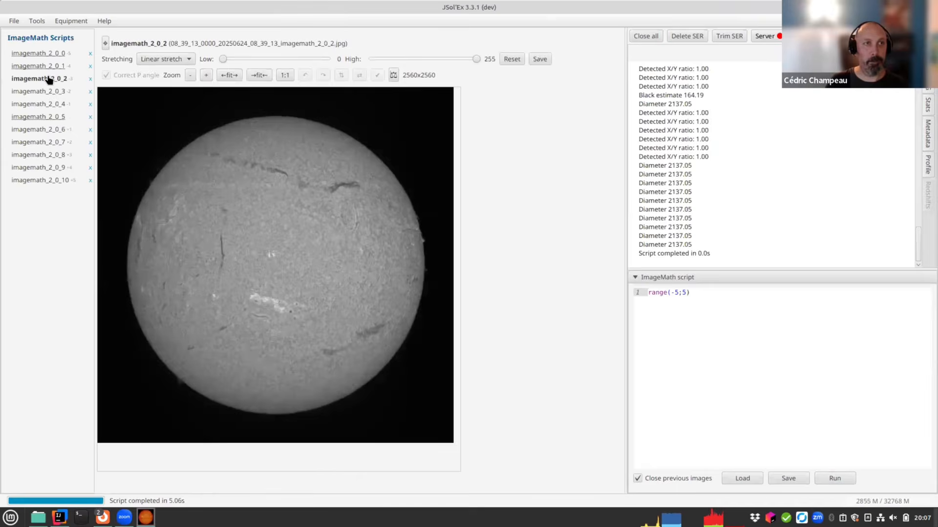
{"action": "left_click", "coordinate": [47, 91]}
{"action": "left_click", "coordinate": [47, 104]}
{"action": "left_click", "coordinate": [47, 118]}
{"action": "left_click", "coordinate": [46, 129]}
{"action": "left_click", "coordinate": [45, 154]}
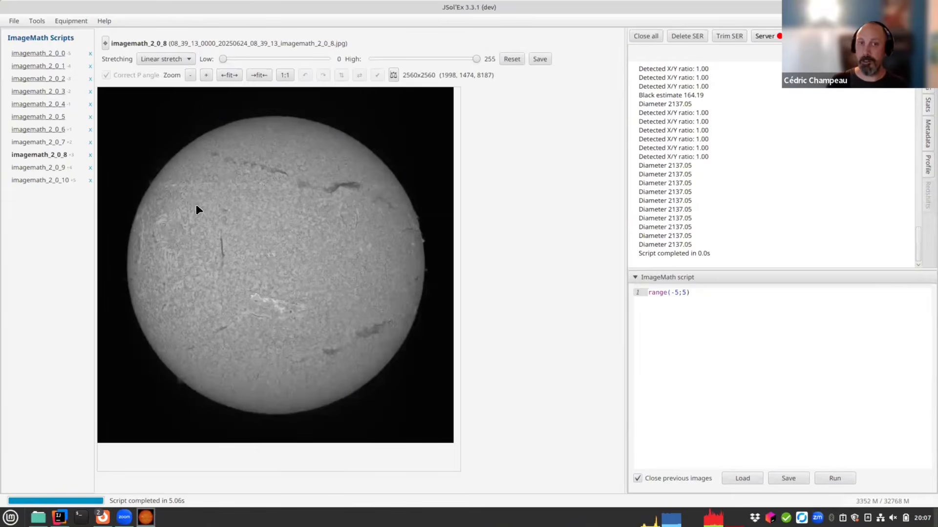
Change the ImageMath script to anim(range(-5;5)), run it, and play and stop the resulting animation
{"action": "left_click", "coordinate": [649, 293]}
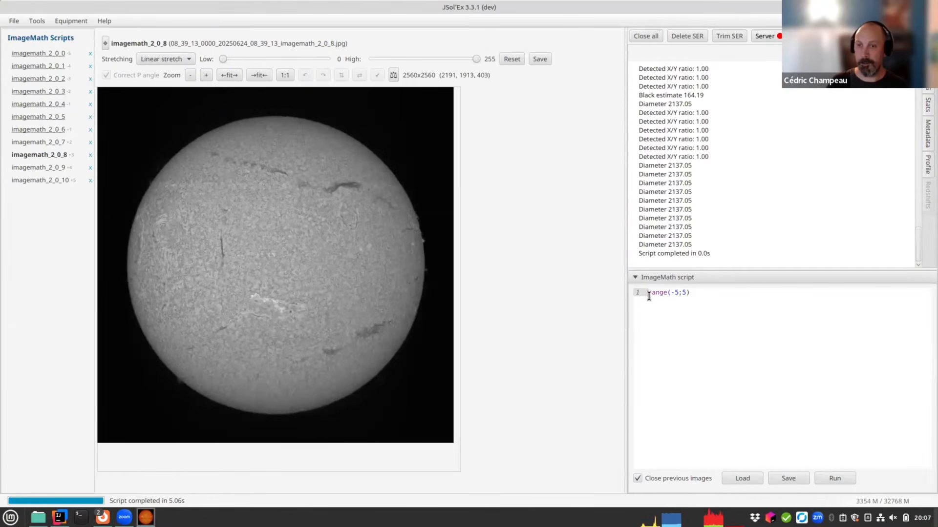
{"action": "type", "text": "anim("}
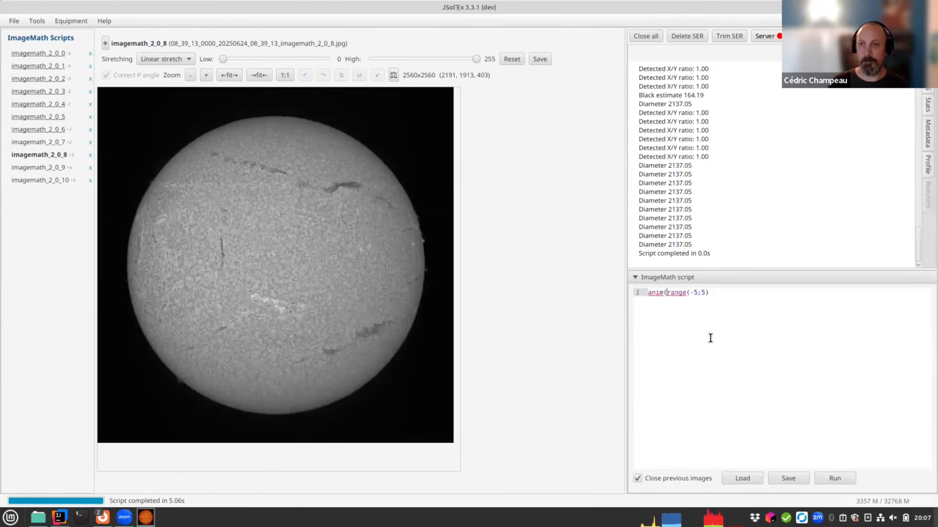
{"action": "left_click", "coordinate": [729, 291]}
{"action": "type", "text": ")"}
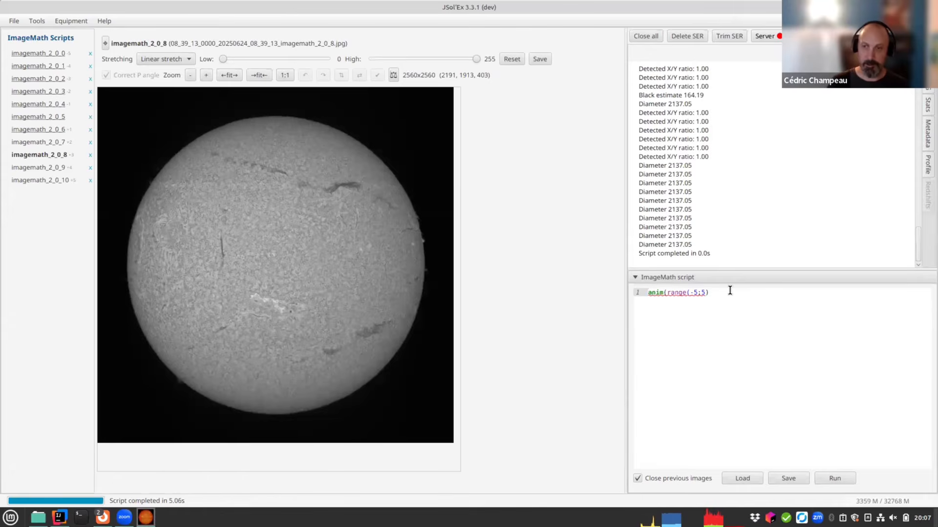
{"action": "left_click", "coordinate": [833, 478]}
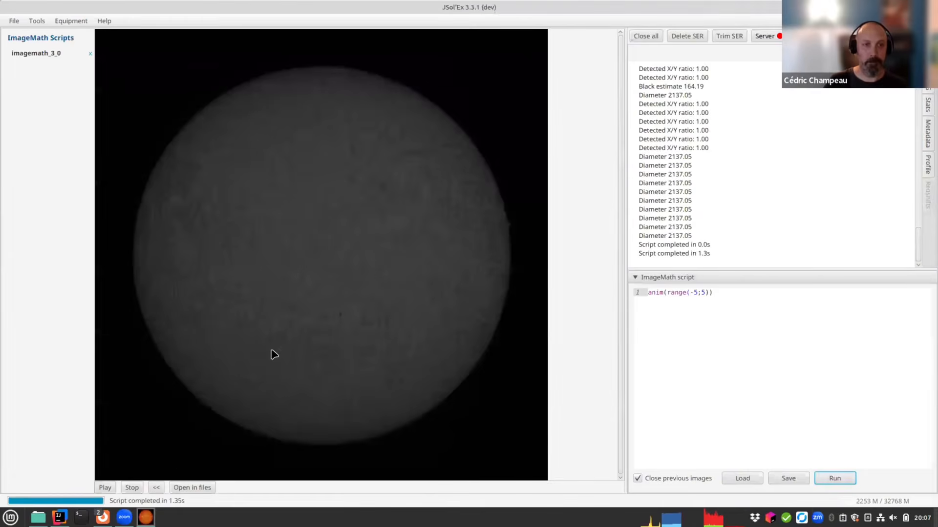
{"action": "left_click", "coordinate": [104, 487]}
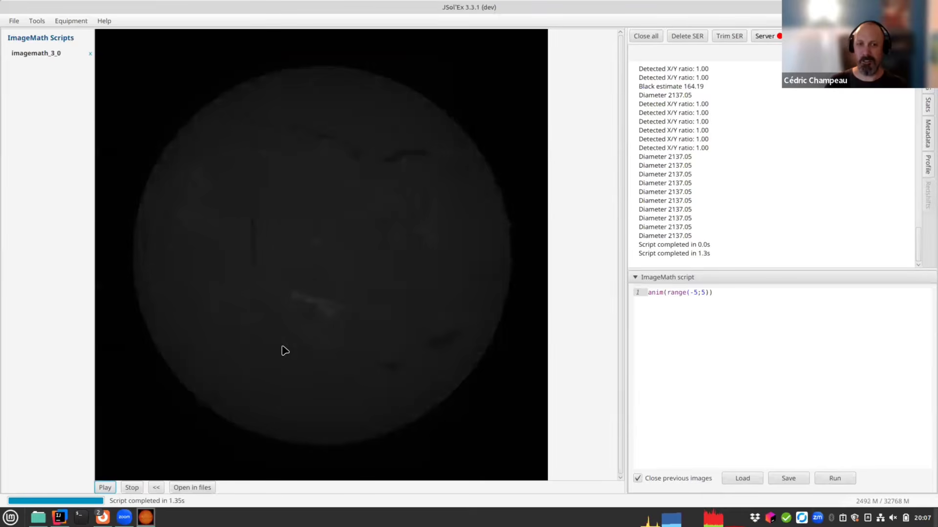
{"action": "left_click", "coordinate": [132, 487]}
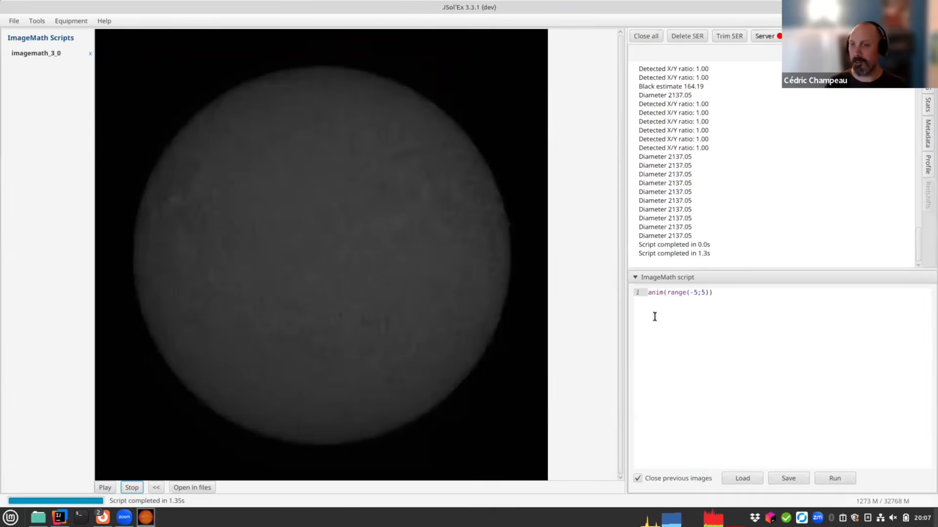
Empty the anim() call and define my_range=range(-5;5) on a new line above it
{"action": "left_click_drag", "start_coordinate": [666, 292], "coordinate": [709, 293]}
{"action": "key", "text": "BackSpace"}
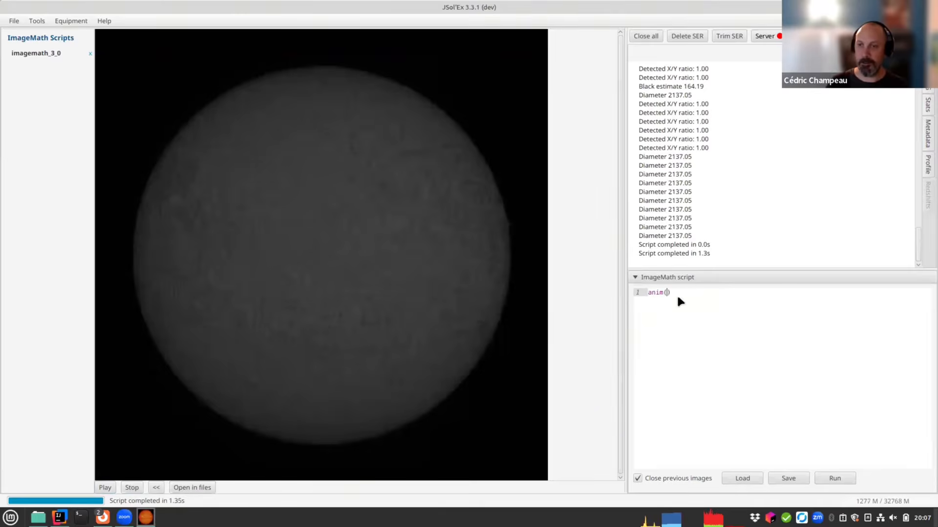
{"action": "key", "text": "Home"}
{"action": "key", "text": "Return"}
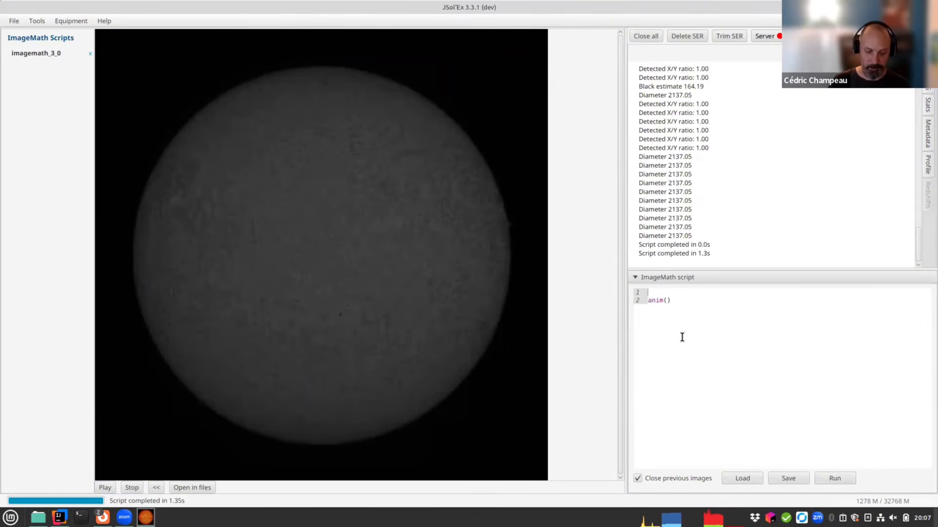
{"action": "type", "text": "my_range=range(-5;5)"}
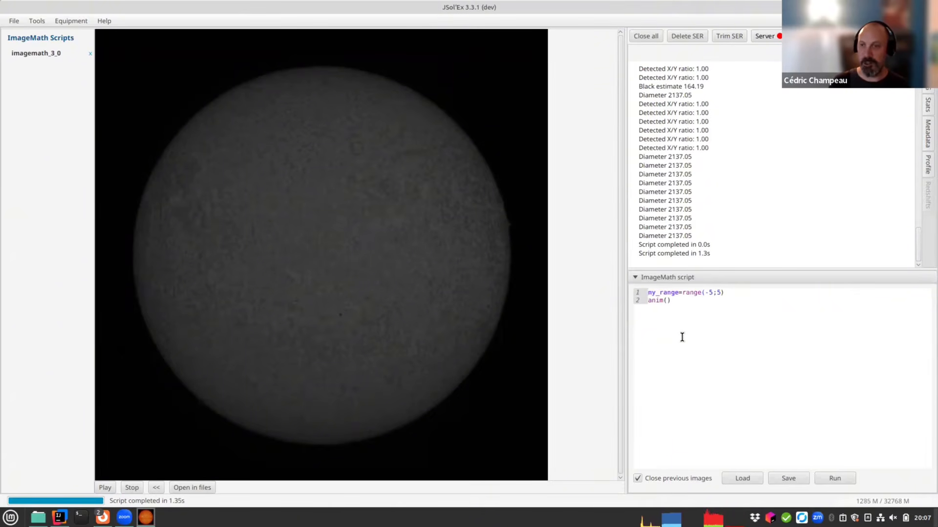
Add the line enhanced=auto_contrast(my_range;1.5) between the range definition and the anim() call
{"action": "key", "text": "Return"}
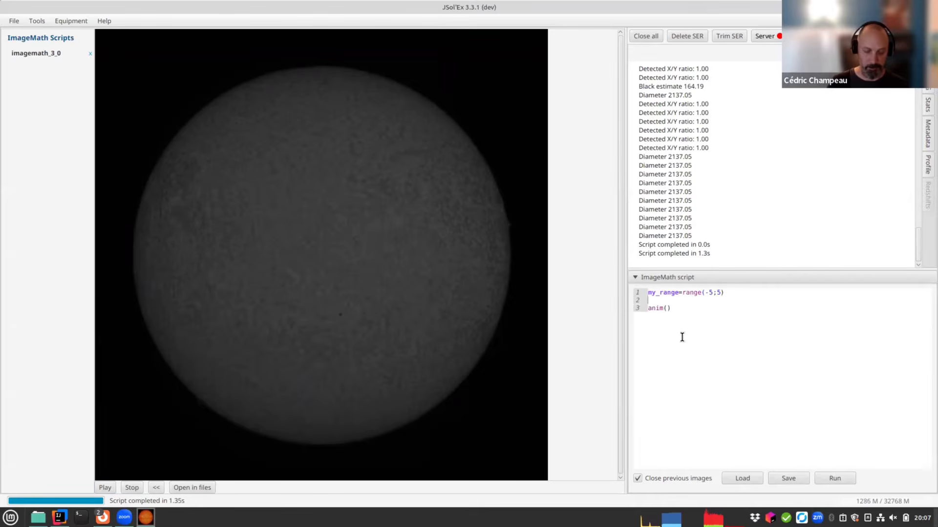
{"action": "type", "text": "enhanced"}
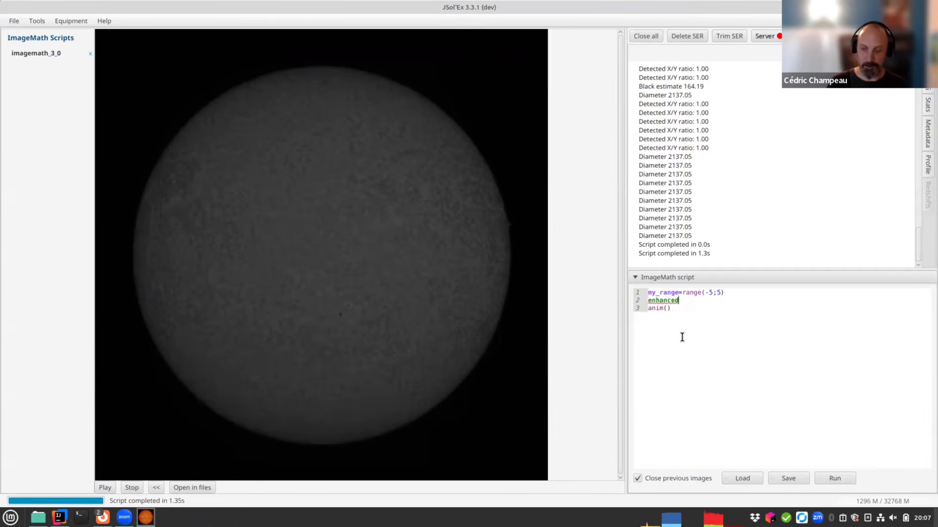
{"action": "type", "text": "-=auto_contrast("}
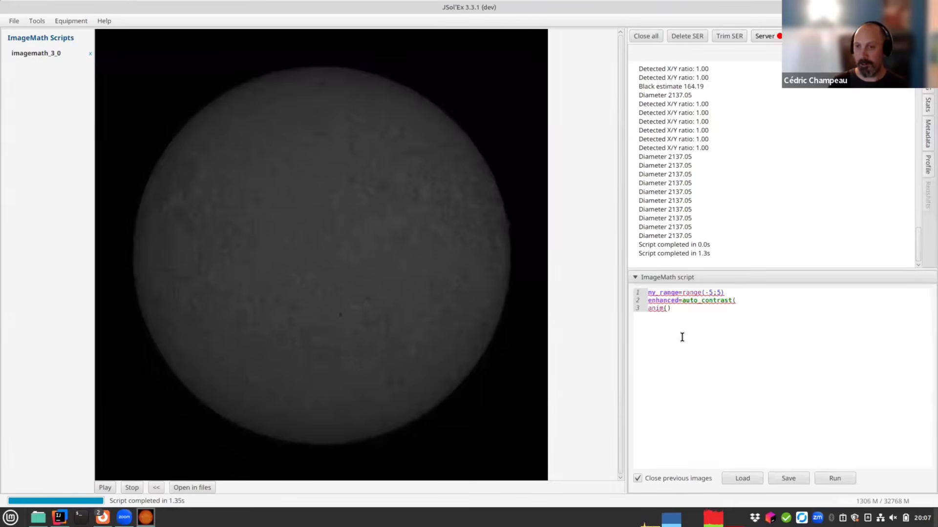
{"action": "type", "text": "my_range;"}
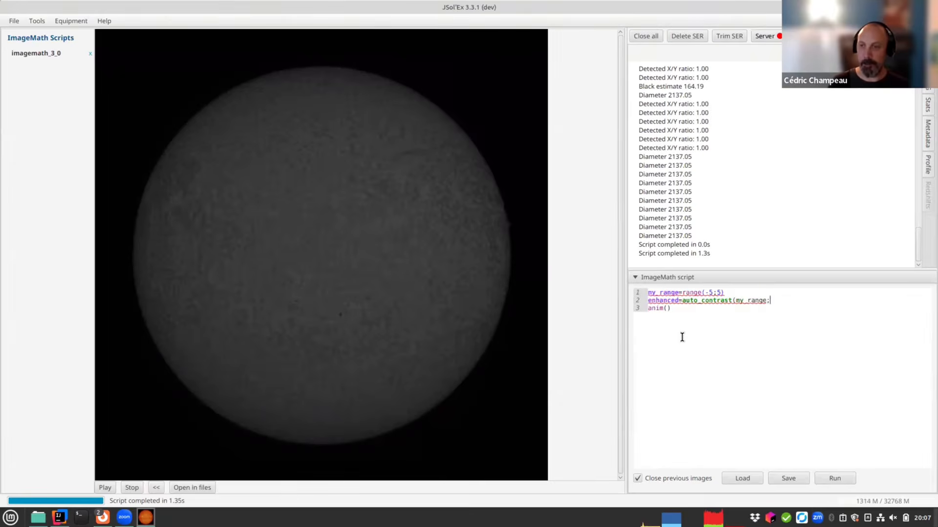
{"action": "type", "text": "1.5)"}
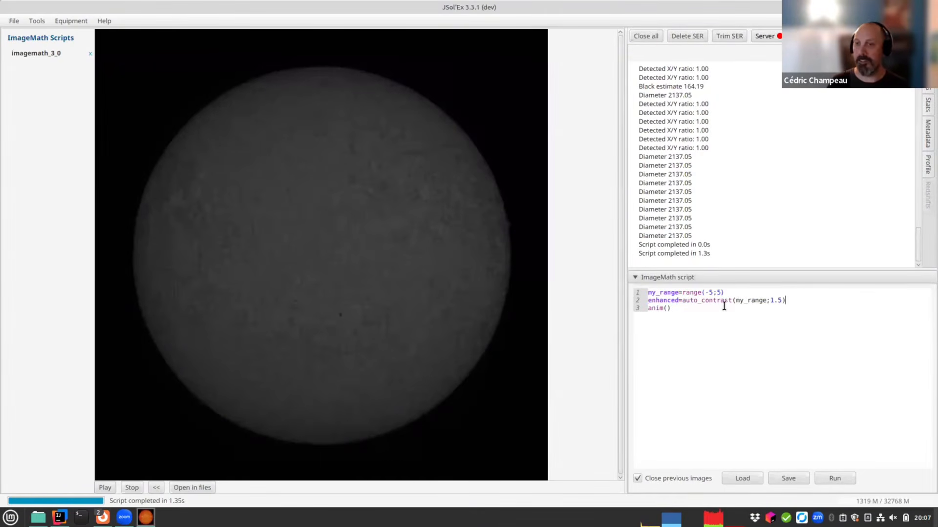
Pass enhanced as the argument of anim() and insert an [outputs] section line directly above that call
{"action": "double_click", "coordinate": [671, 300]}
{"action": "key", "text": "ctrl+c"}
{"action": "left_click", "coordinate": [667, 309]}
{"action": "key", "text": "ctrl+v"}
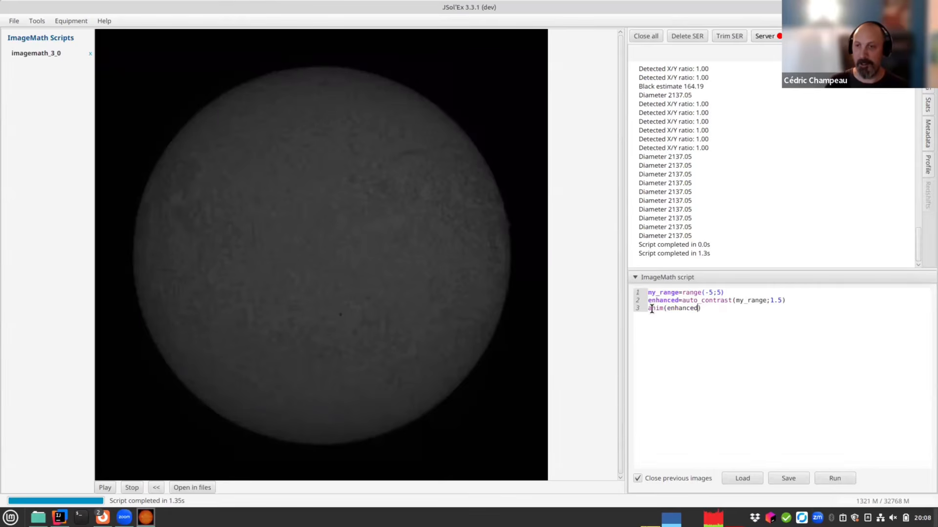
{"action": "left_click", "coordinate": [646, 307]}
{"action": "key", "text": "Return"}
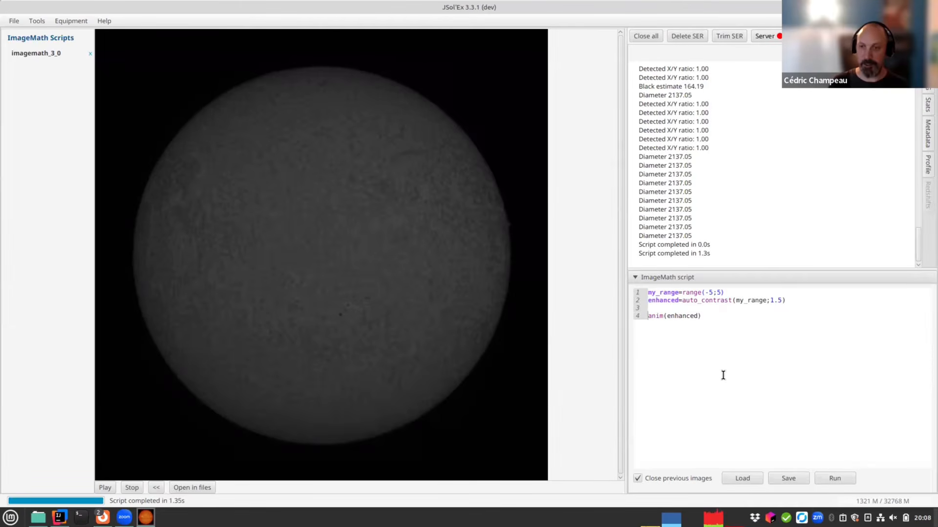
{"action": "type", "text": "[outptu"}
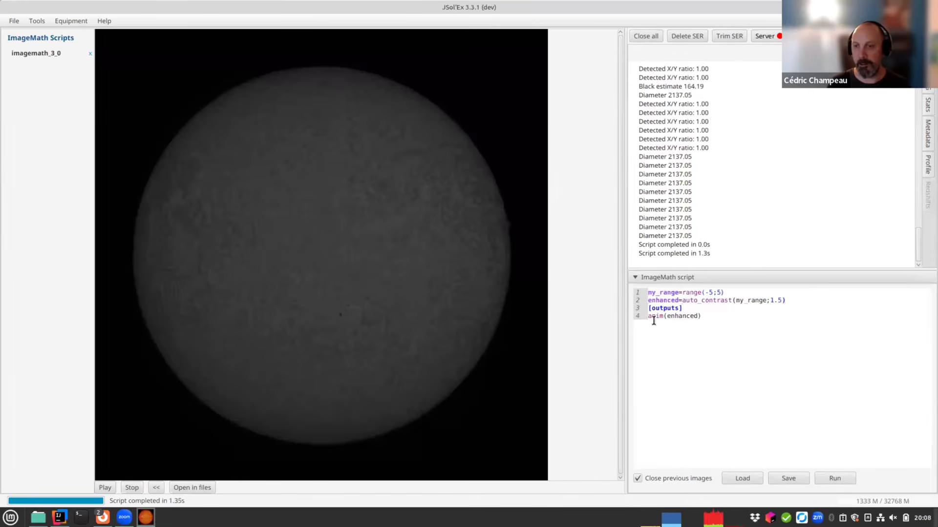
{"action": "left_click_drag", "start_coordinate": [648, 317], "coordinate": [711, 316]}
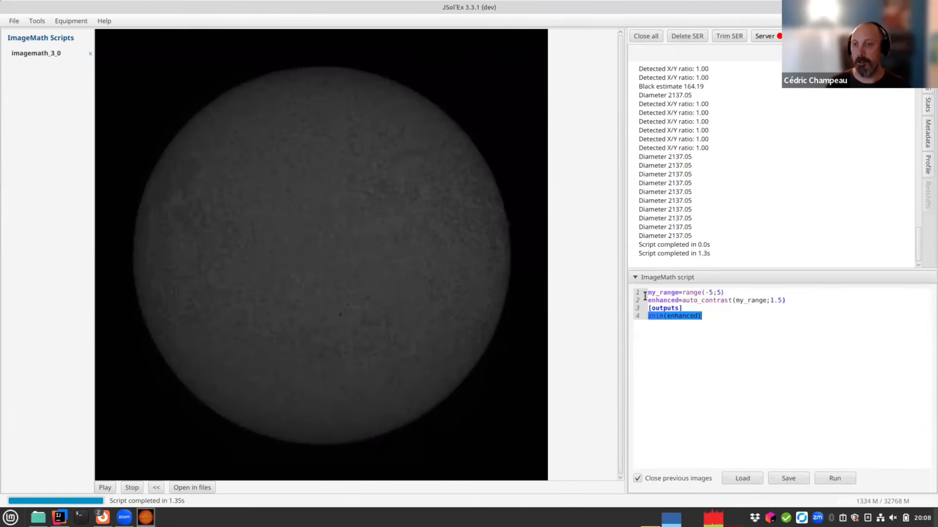
{"action": "left_click", "coordinate": [678, 361]}
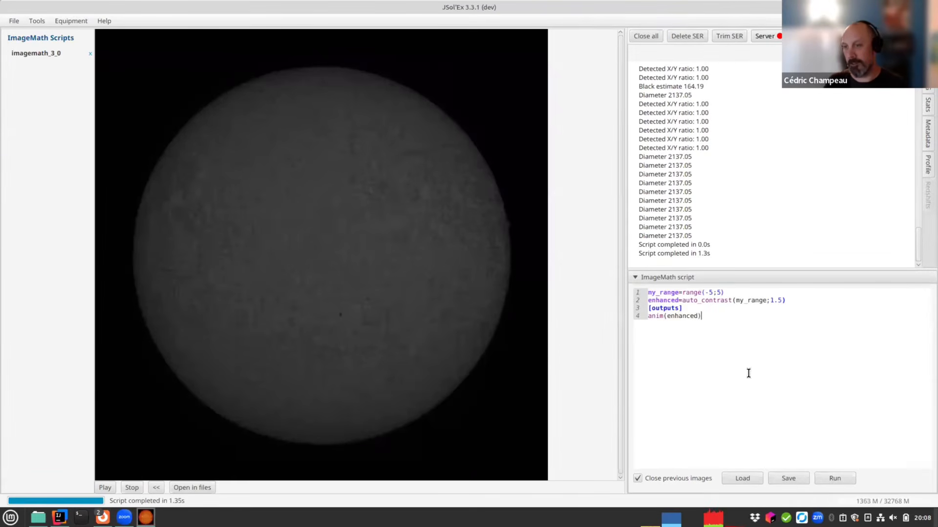
Run the contrast-enhanced script and play its animation, and turn off closing of previous images
{"action": "left_click", "coordinate": [830, 479]}
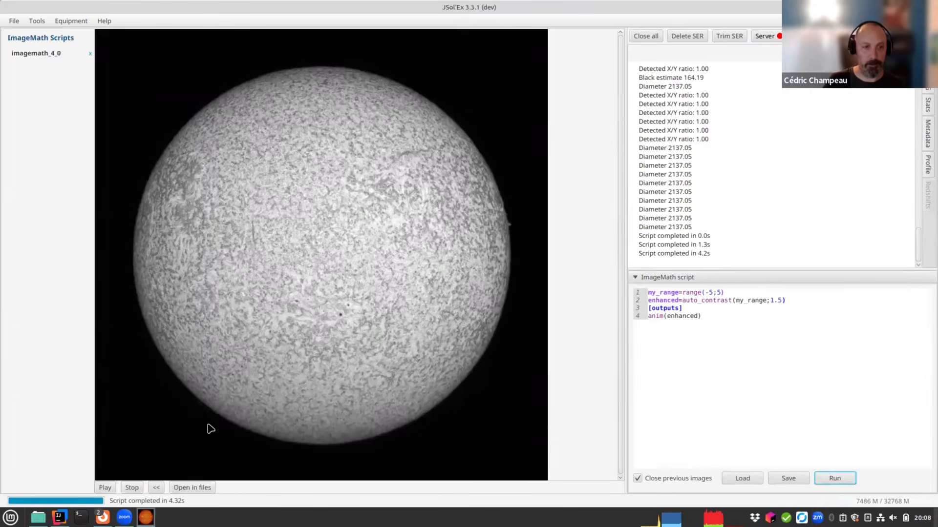
{"action": "left_click", "coordinate": [112, 489]}
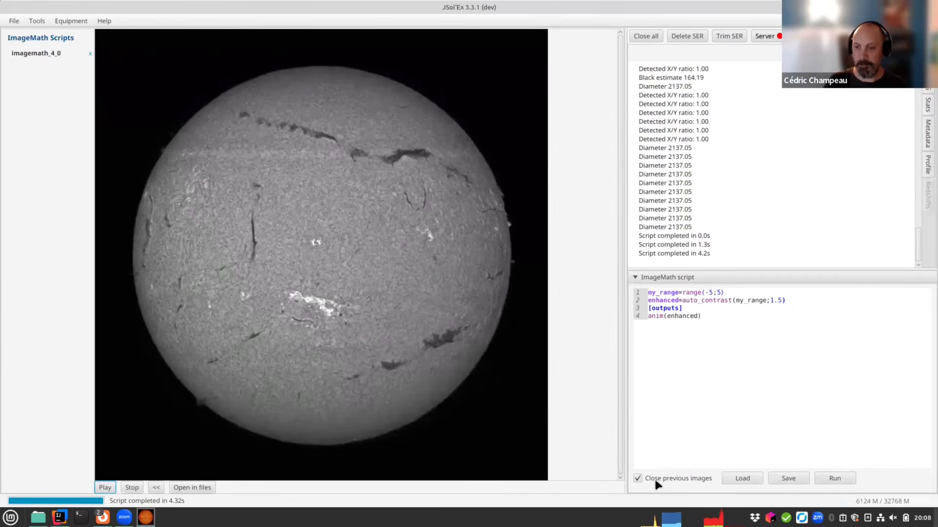
{"action": "left_click", "coordinate": [653, 476]}
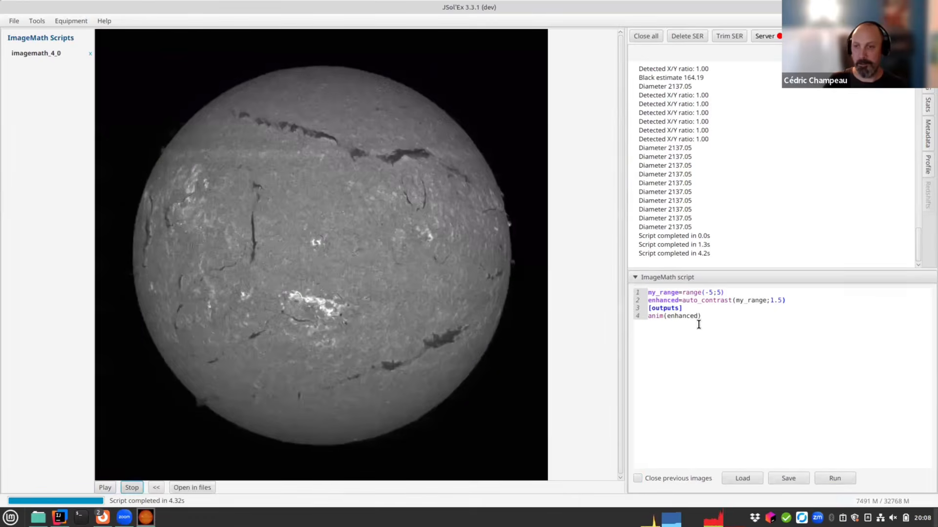
{"action": "left_click", "coordinate": [698, 316]}
{"action": "triple_click", "coordinate": [720, 300]}
{"action": "left_click", "coordinate": [689, 316]}
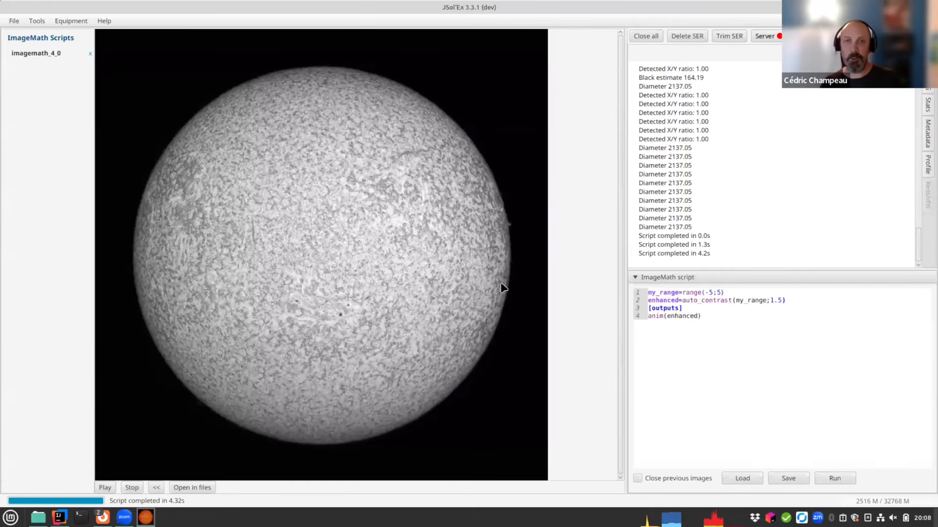
Load all seven SER files, 08_38_49.ser through 08_41_03.ser, from the SHG700 Ha-stack folder in batch mode
{"action": "left_click", "coordinate": [17, 26]}
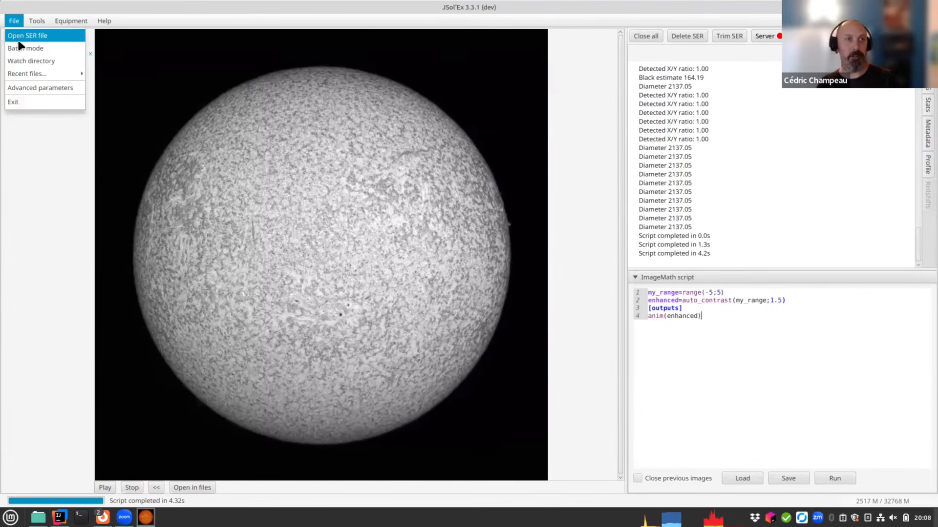
{"action": "left_click", "coordinate": [32, 39]}
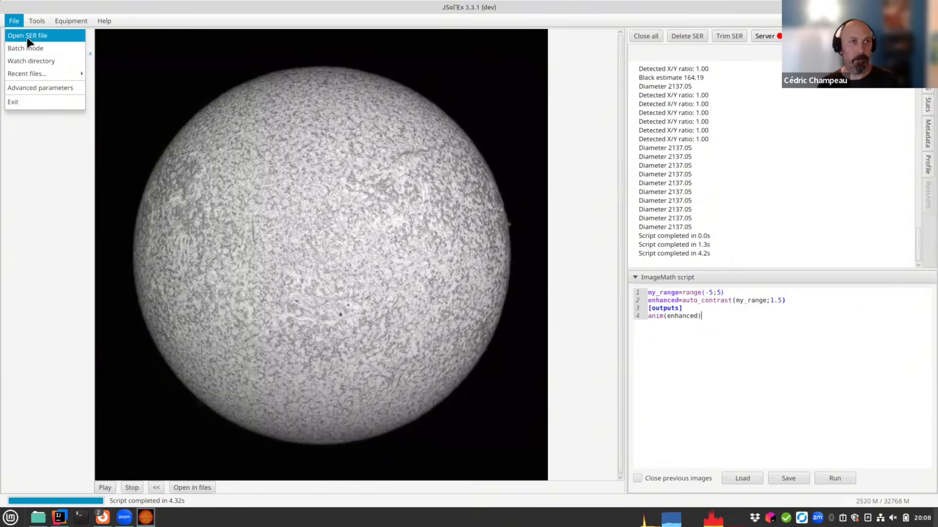
{"action": "left_click", "coordinate": [33, 50]}
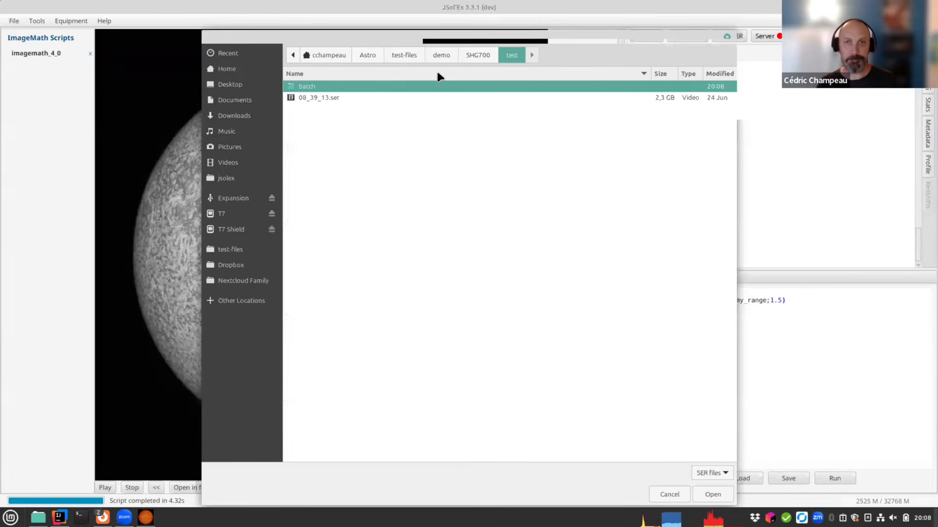
{"action": "left_click", "coordinate": [482, 55]}
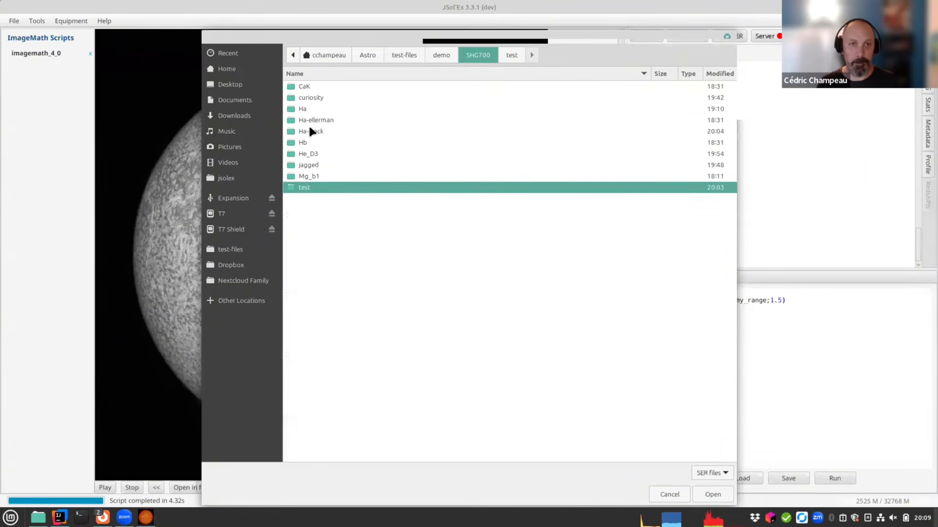
{"action": "double_click", "coordinate": [310, 131]}
{"action": "left_click", "coordinate": [324, 100]}
{"action": "left_click", "coordinate": [325, 162], "text": "shift"}
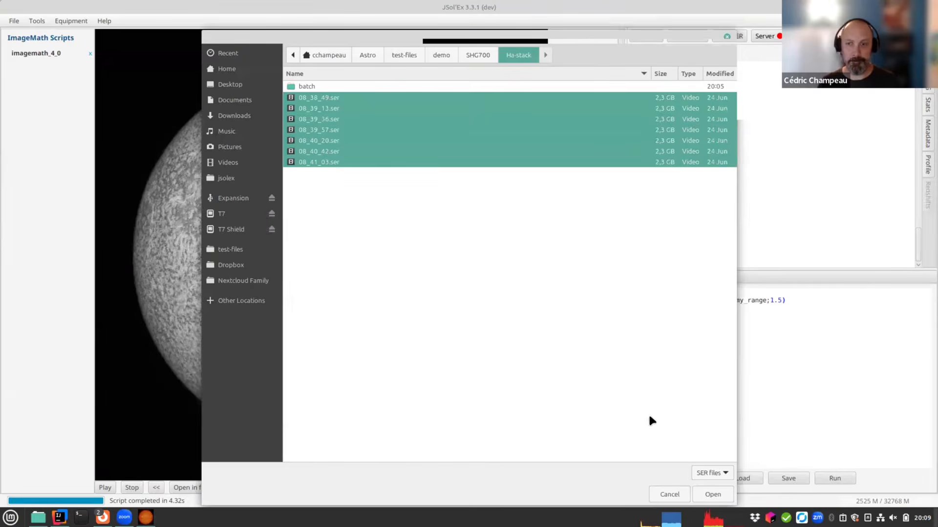
{"action": "left_click", "coordinate": [704, 494]}
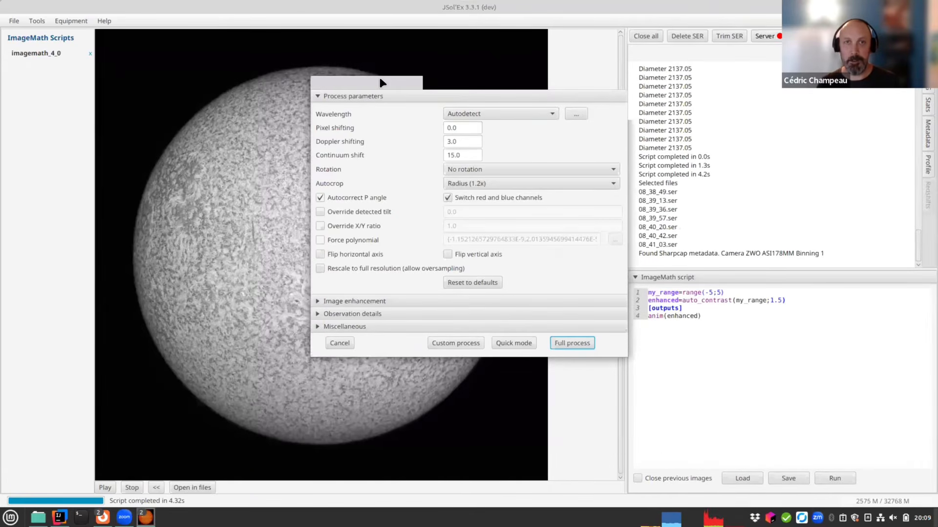
Choose a custom process for the batch and switch its image selection mode to ImageMath
{"action": "left_click_drag", "start_coordinate": [383, 80], "coordinate": [307, 95]}
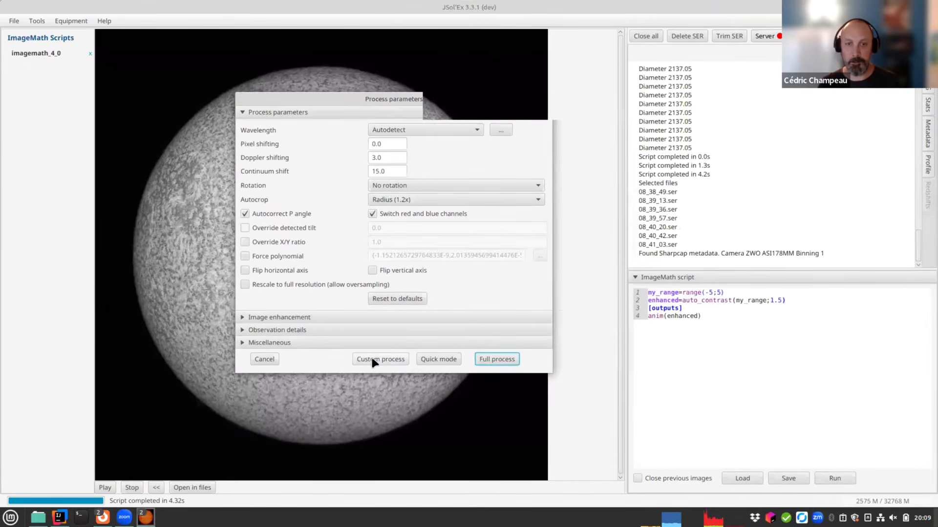
{"action": "left_click", "coordinate": [377, 360]}
{"action": "left_click", "coordinate": [326, 113]}
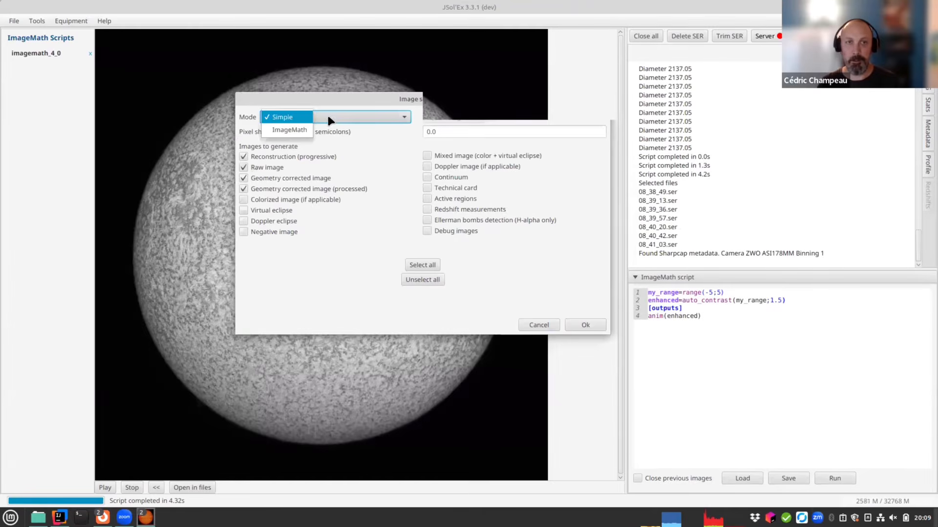
{"action": "left_click", "coordinate": [289, 130]}
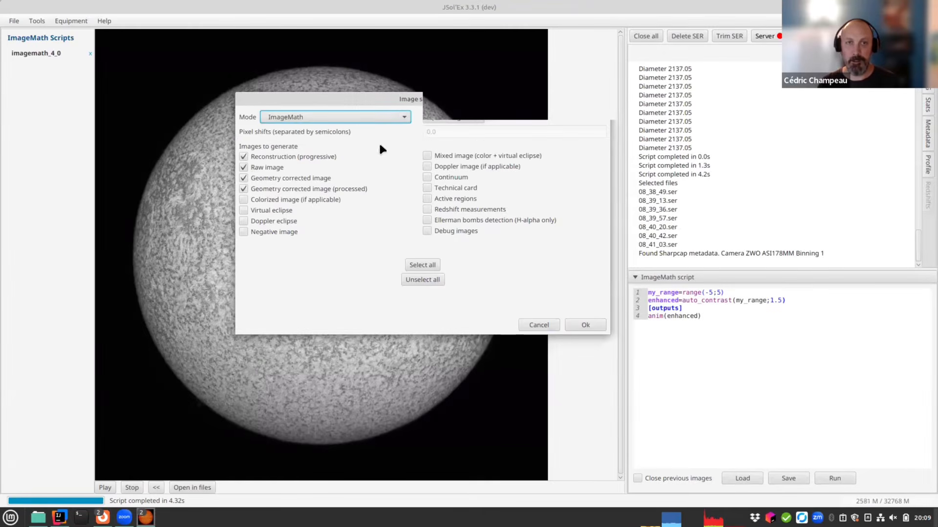
Load the stack-Ha-aggressive-unsharp script into the scripts to execute and look through its code
{"action": "left_click", "coordinate": [408, 262]}
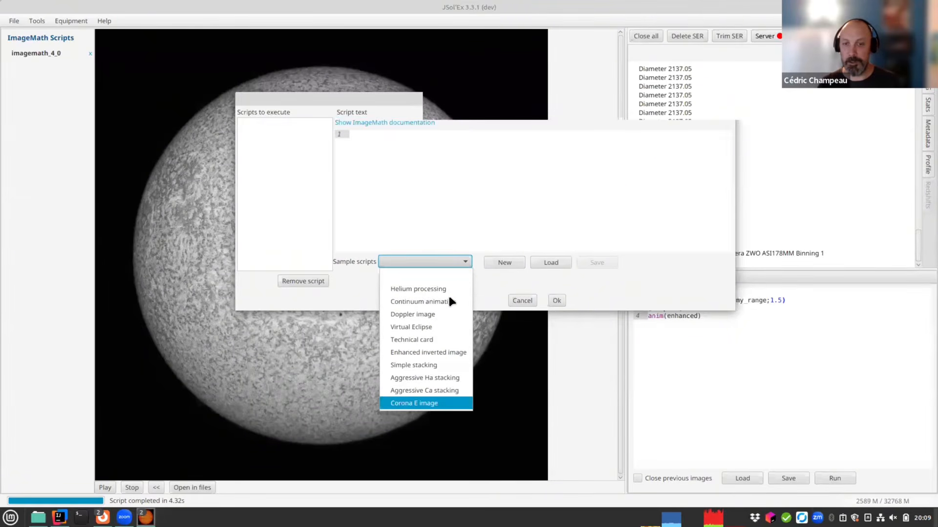
{"action": "left_click", "coordinate": [554, 264]}
{"action": "left_click", "coordinate": [350, 68]}
{"action": "scroll", "coordinate": [432, 157], "scroll_direction": "down", "scroll_amount": 6}
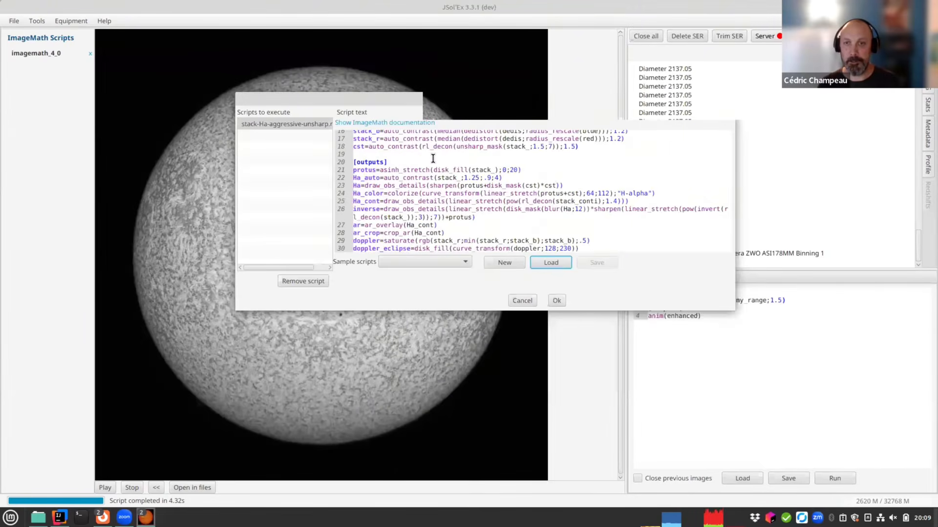
{"action": "scroll", "coordinate": [432, 158], "scroll_direction": "up", "scroll_amount": 6}
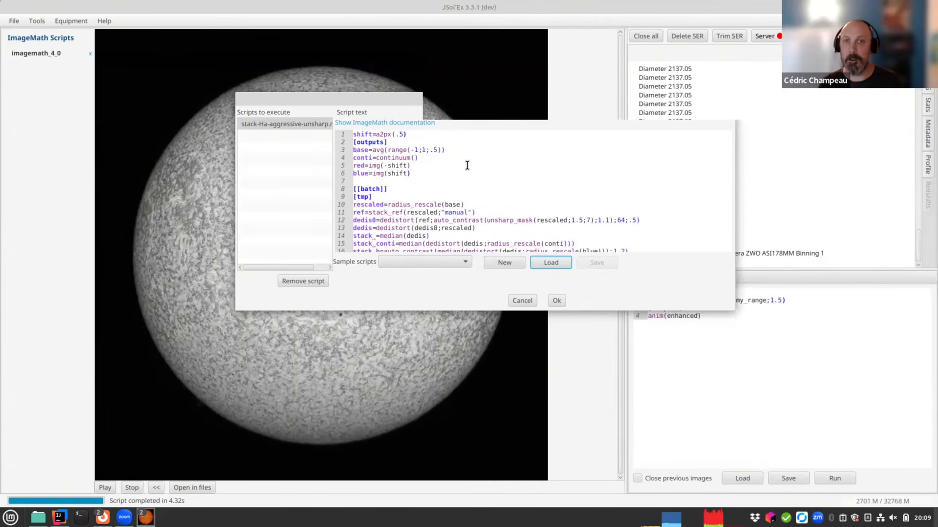
Accept the loaded script, deselect all standard images to generate, and start the batch processing
{"action": "left_click", "coordinate": [556, 300]}
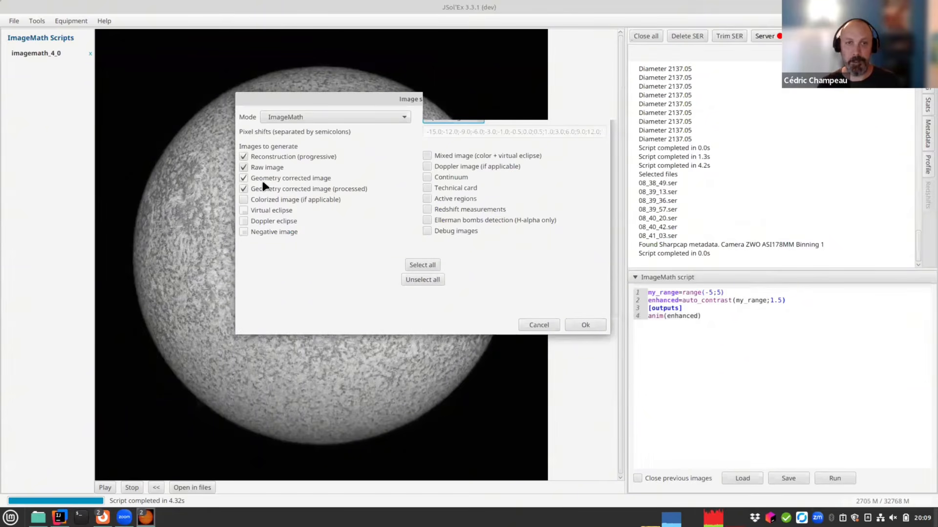
{"action": "left_click", "coordinate": [433, 280]}
{"action": "left_click", "coordinate": [569, 325]}
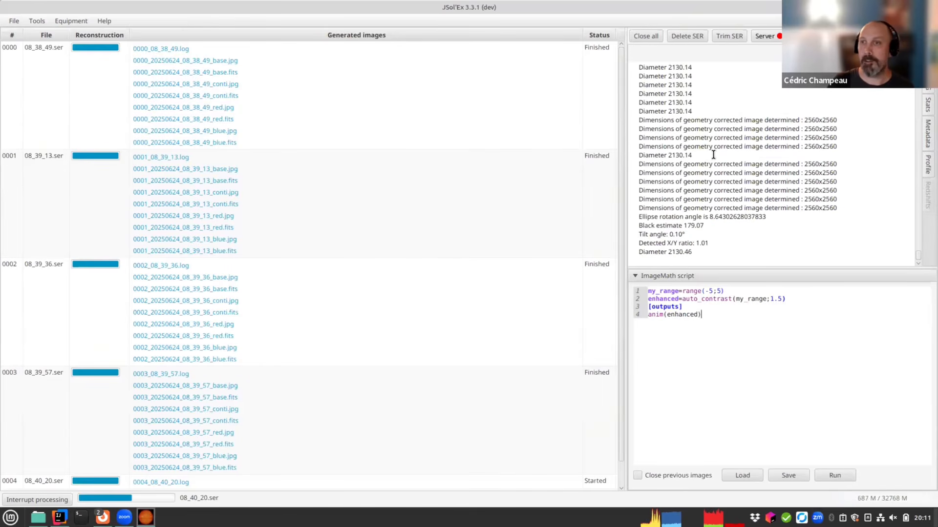
Open the conti output folder and inspect the 0000_20250624_08_38_49_conti.jpg continuum image in the image viewer
{"action": "left_click", "coordinate": [225, 85]}
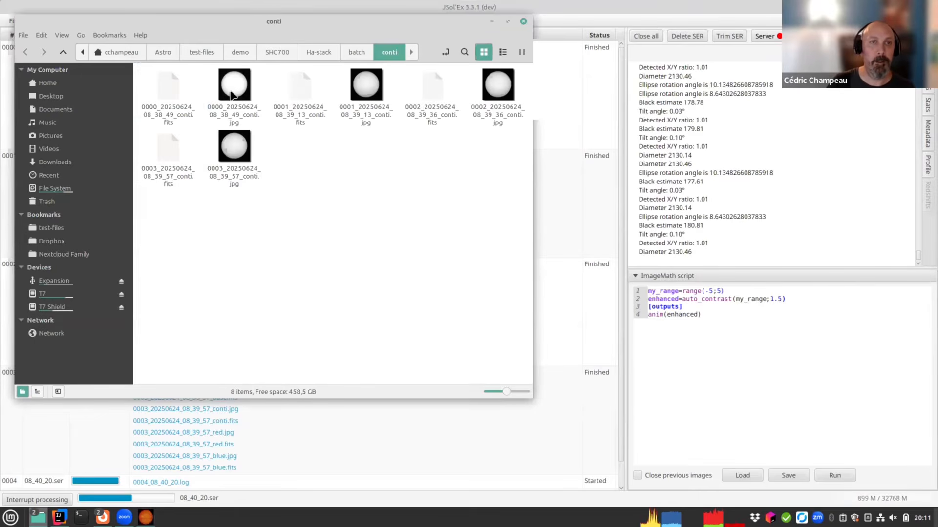
{"action": "double_click", "coordinate": [232, 92]}
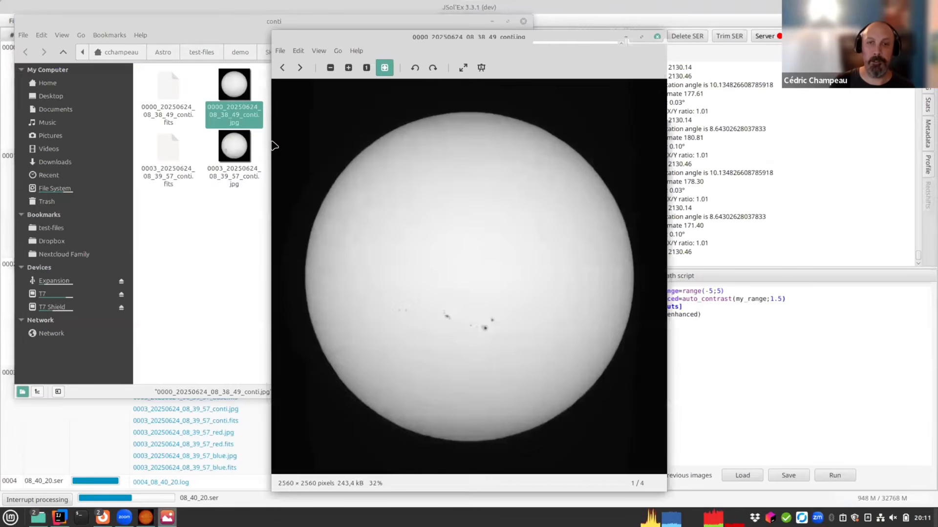
{"action": "key", "text": "Right"}
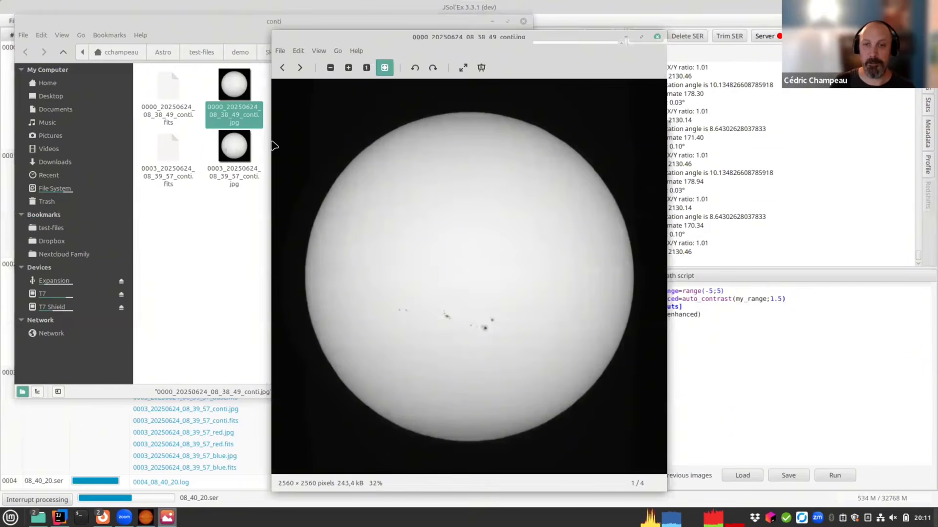
{"action": "key", "text": "Right"}
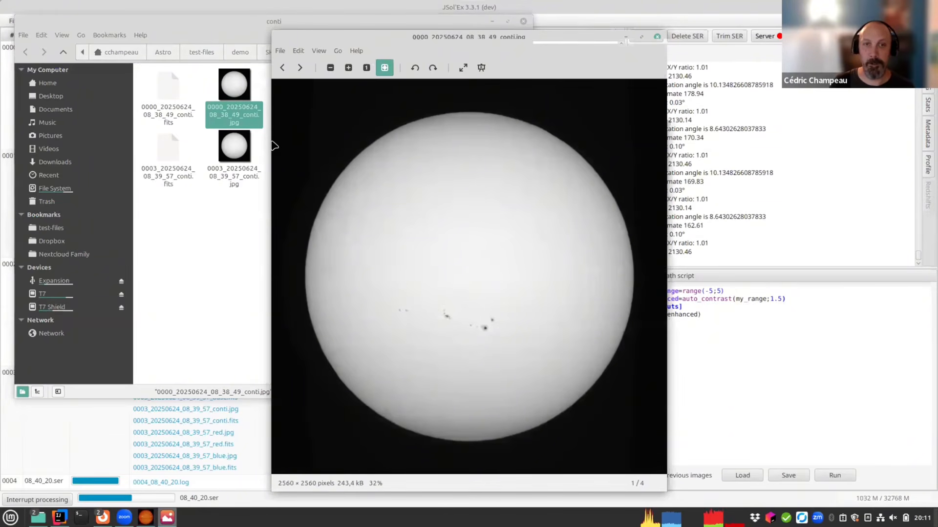
{"action": "key", "text": "Right"}
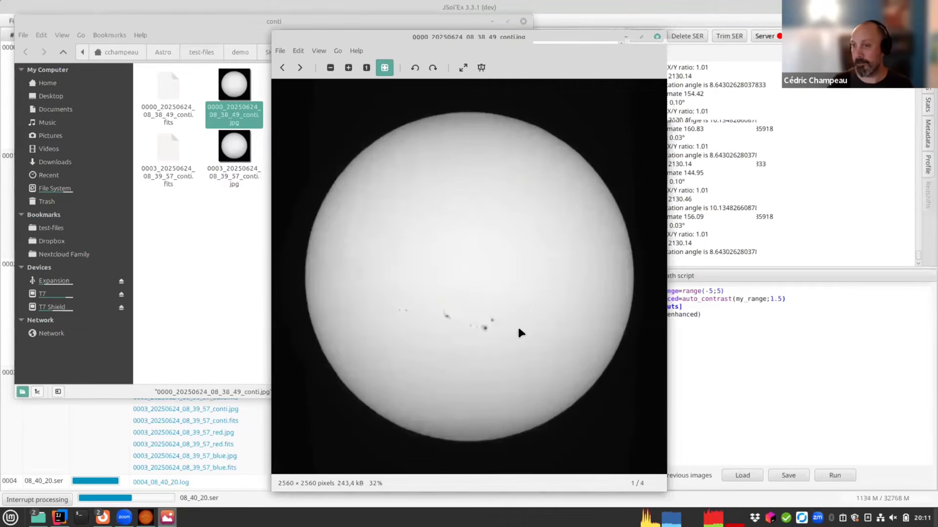
{"action": "left_click", "coordinate": [657, 37]}
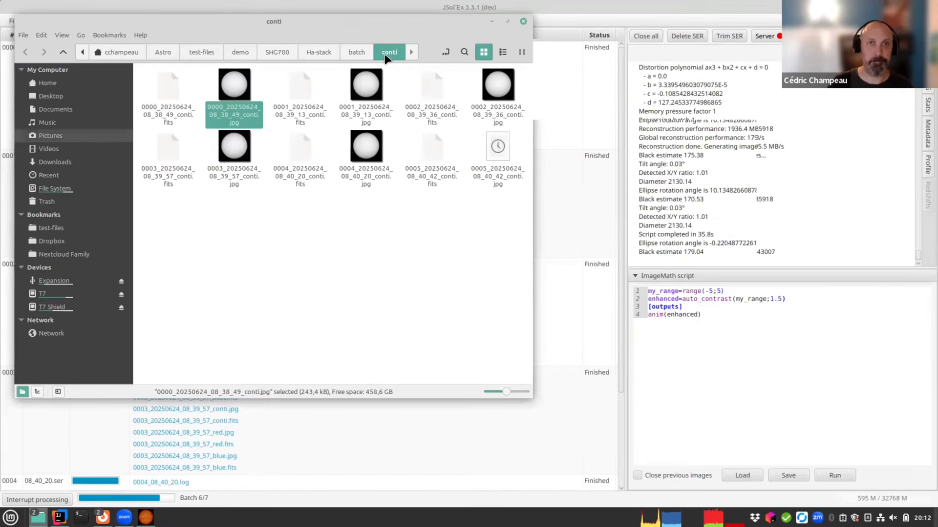
Browse from the batch folder into its blue subfolder, check the generated images, and close the file manager
{"action": "left_click", "coordinate": [356, 55]}
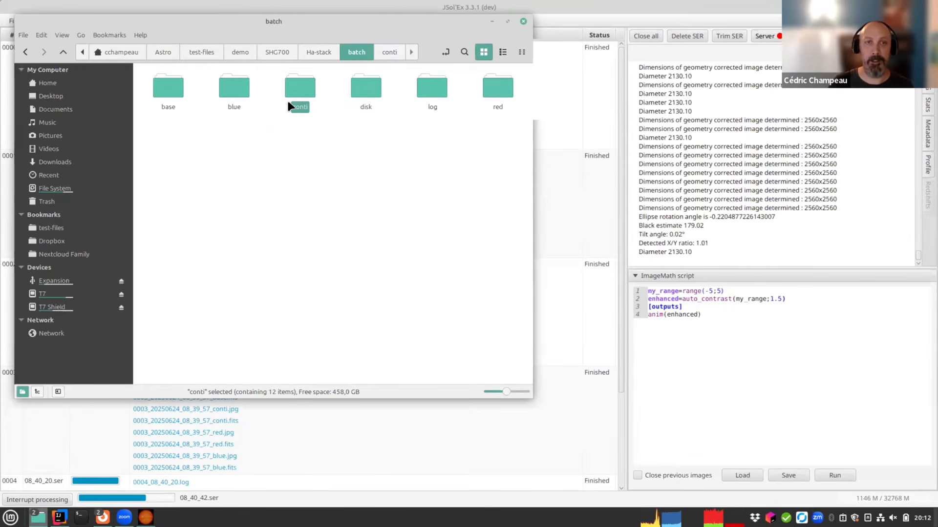
{"action": "left_click", "coordinate": [226, 97]}
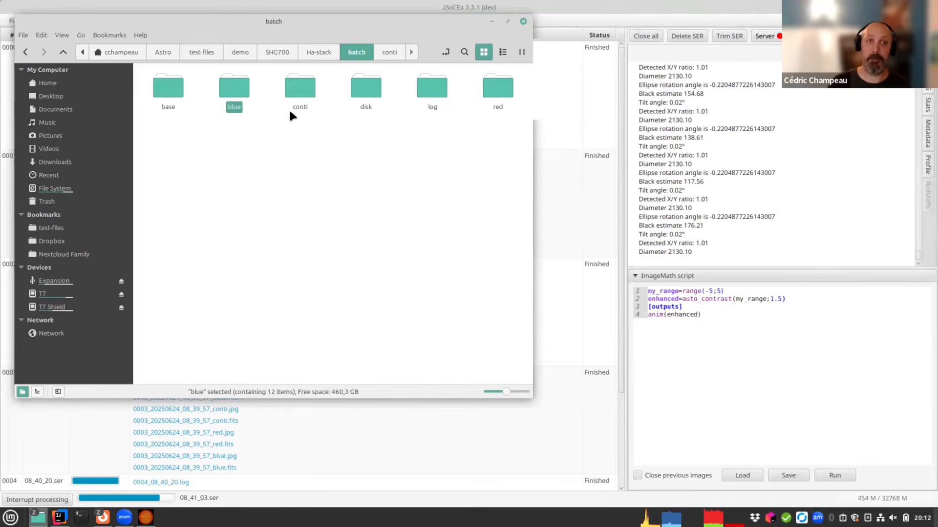
{"action": "double_click", "coordinate": [233, 91]}
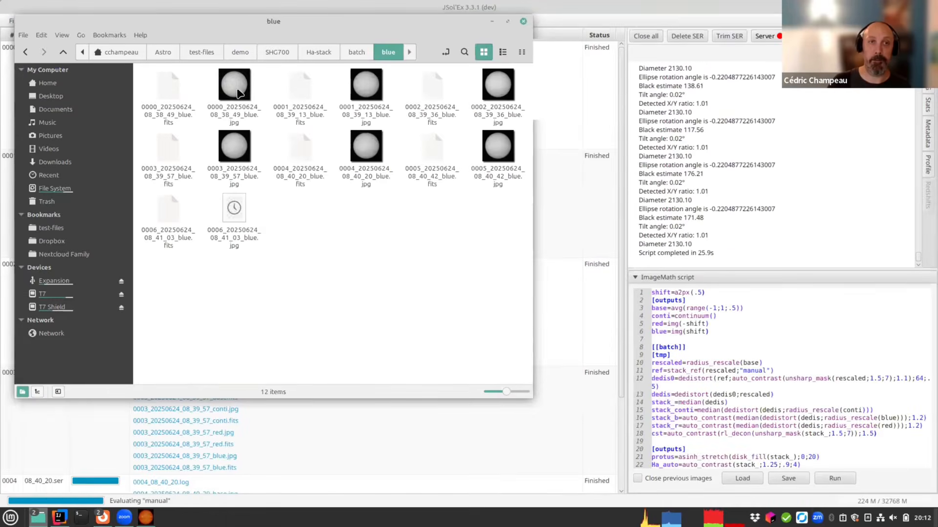
{"action": "left_click", "coordinate": [250, 101]}
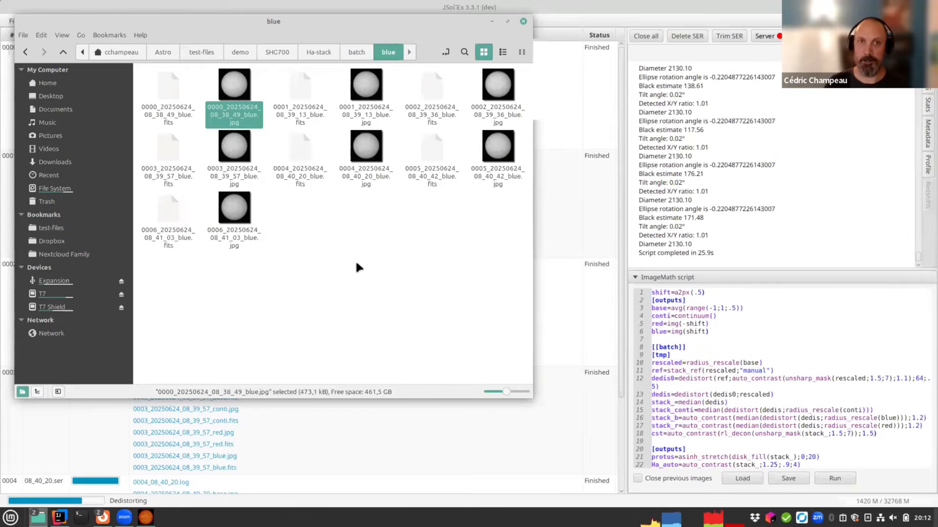
{"action": "key", "text": "ctrl+w"}
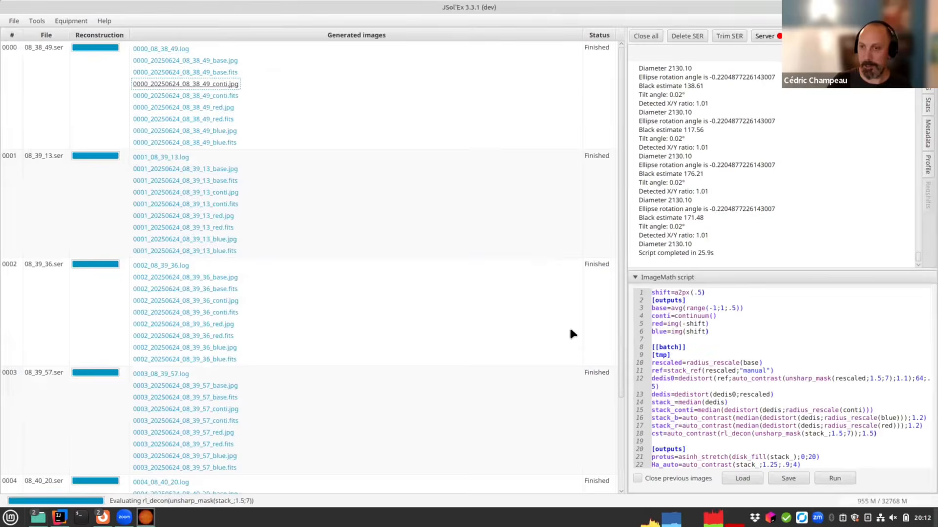
Review the generated files listed for each SER file in the batch list
{"action": "scroll", "coordinate": [387, 337], "scroll_direction": "down", "scroll_amount": 2}
{"action": "scroll", "coordinate": [387, 336], "scroll_direction": "down", "scroll_amount": 10}
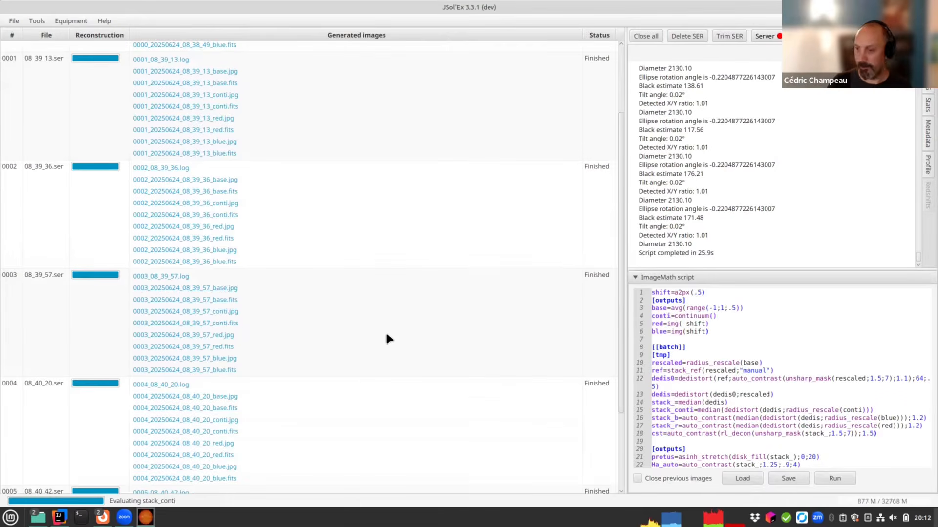
{"action": "scroll", "coordinate": [396, 326], "scroll_direction": "down", "scroll_amount": 2}
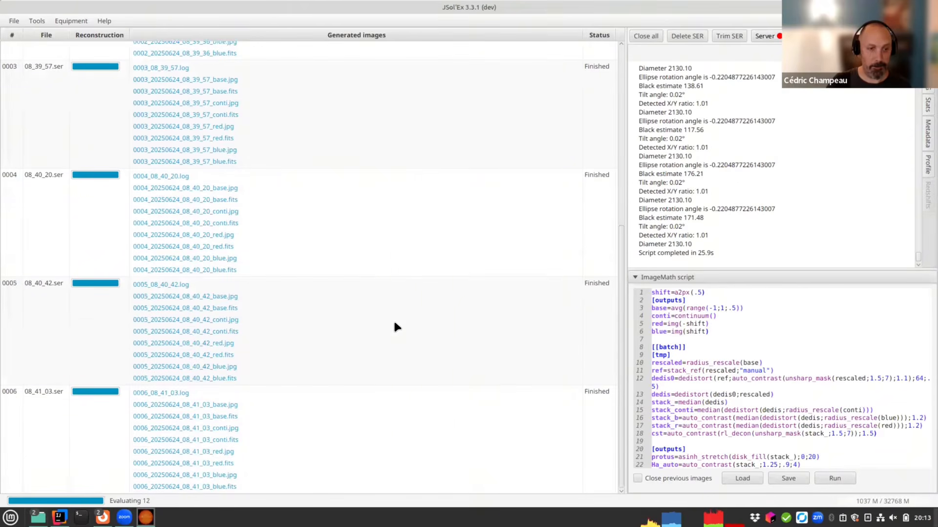
{"action": "scroll", "coordinate": [257, 325], "scroll_direction": "up", "scroll_amount": 10}
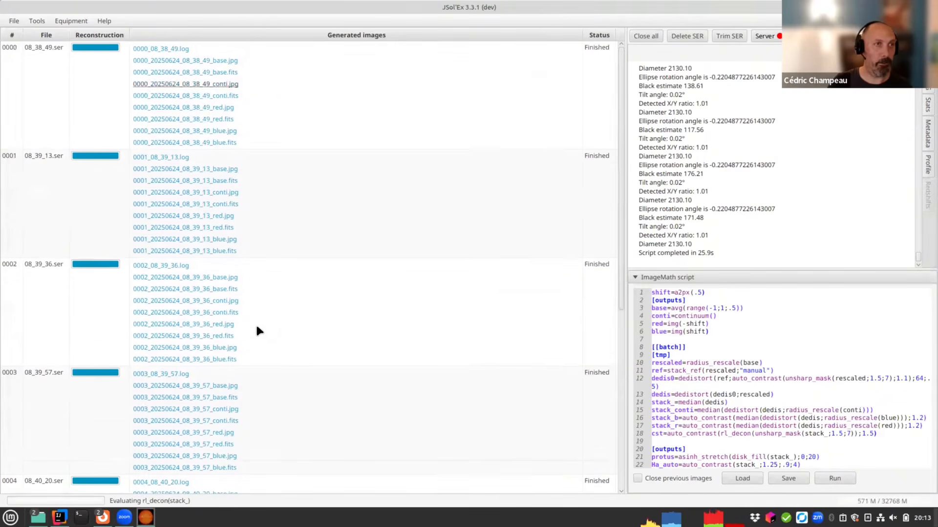
{"action": "scroll", "coordinate": [268, 316], "scroll_direction": "down", "scroll_amount": 10}
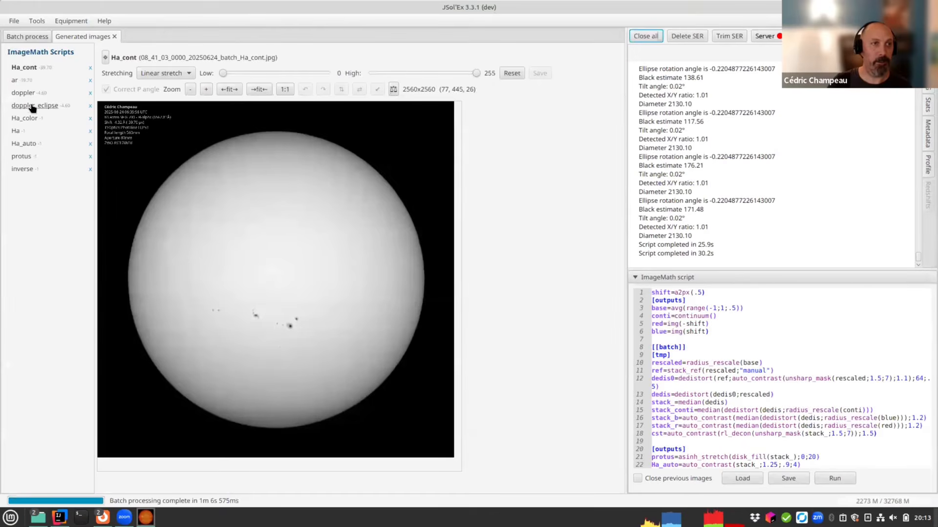
Examine the sunspot groups and surrounding disk in the stacked Ha_cont image at high magnification
{"action": "scroll", "coordinate": [271, 303], "scroll_direction": "up", "scroll_amount": 5}
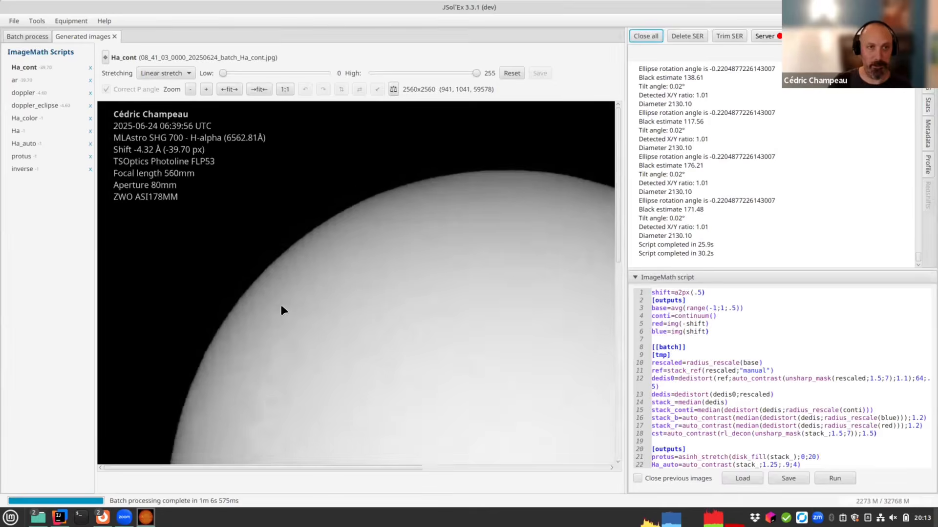
{"action": "left_click_drag", "start_coordinate": [462, 425], "coordinate": [328, 185]}
{"action": "left_click_drag", "start_coordinate": [447, 369], "coordinate": [423, 189]}
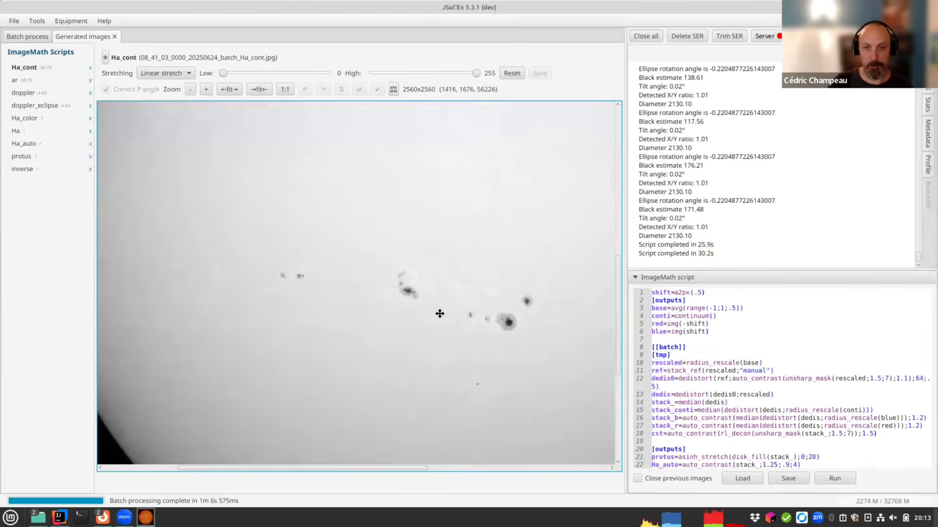
{"action": "left_click_drag", "start_coordinate": [440, 314], "coordinate": [349, 277]}
{"action": "scroll", "coordinate": [403, 344], "scroll_direction": "up", "scroll_amount": 4}
{"action": "left_click_drag", "start_coordinate": [478, 368], "coordinate": [359, 251]}
{"action": "left_click_drag", "start_coordinate": [569, 293], "coordinate": [268, 274]}
{"action": "left_click_drag", "start_coordinate": [370, 239], "coordinate": [526, 385]}
{"action": "left_click_drag", "start_coordinate": [354, 200], "coordinate": [649, 243]}
{"action": "left_click_drag", "start_coordinate": [381, 259], "coordinate": [462, 178]}
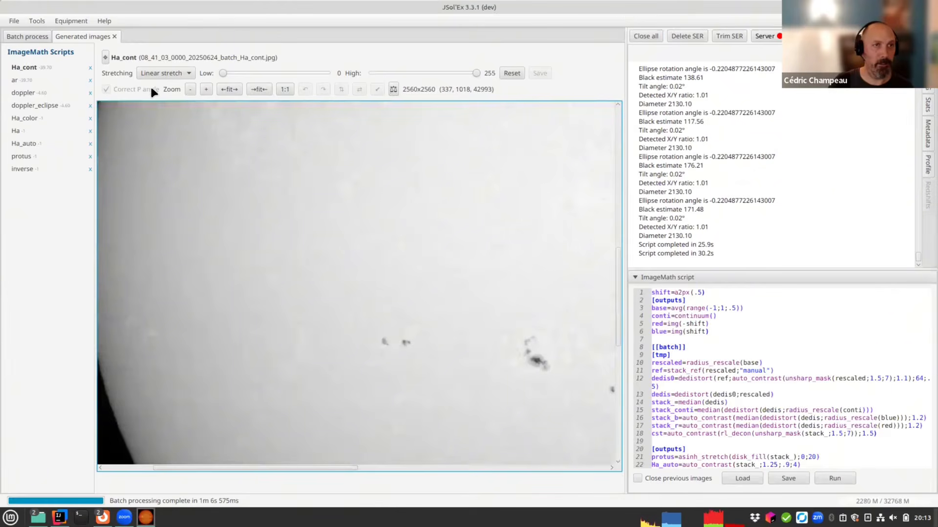
{"action": "left_click", "coordinate": [107, 58]}
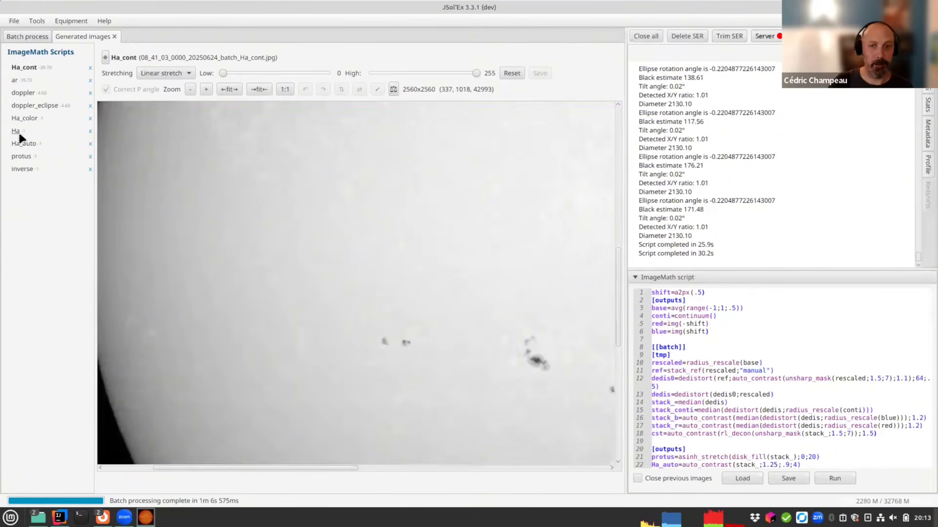
Display the stacked Ha image and examine its active regions, filaments and the overall disk
{"action": "left_click", "coordinate": [18, 132]}
{"action": "scroll", "coordinate": [381, 263], "scroll_direction": "down", "scroll_amount": 4}
{"action": "left_click_drag", "start_coordinate": [495, 444], "coordinate": [324, 344]}
{"action": "scroll", "coordinate": [345, 241], "scroll_direction": "down", "scroll_amount": 2}
{"action": "left_click_drag", "start_coordinate": [345, 313], "coordinate": [367, 366]}
{"action": "left_click_drag", "start_coordinate": [316, 276], "coordinate": [368, 363]}
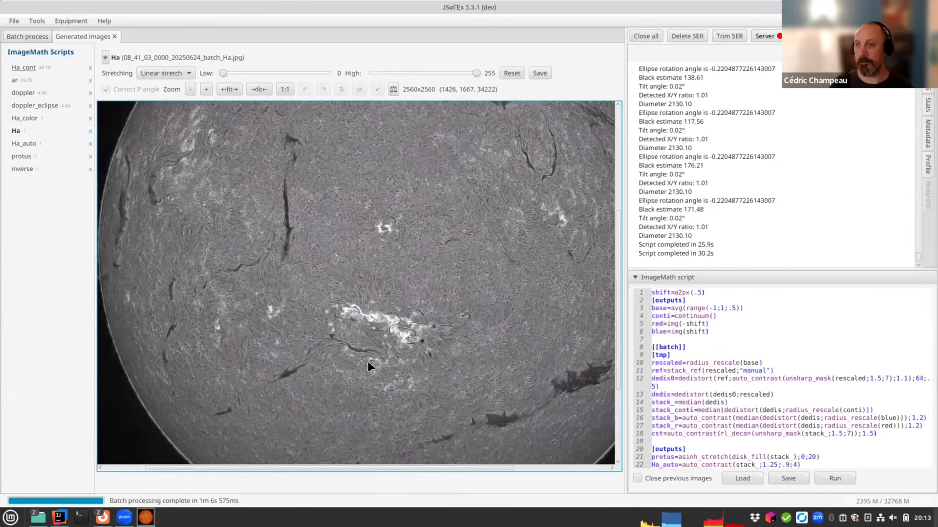
{"action": "scroll", "coordinate": [365, 376], "scroll_direction": "down", "scroll_amount": 1}
{"action": "scroll", "coordinate": [365, 374], "scroll_direction": "down", "scroll_amount": 2}
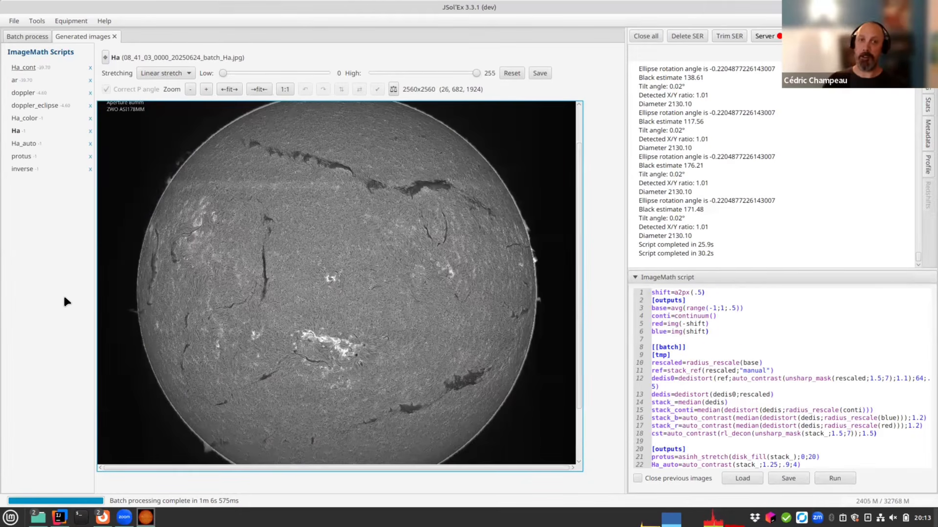
{"action": "scroll", "coordinate": [737, 388], "scroll_direction": "down", "scroll_amount": 2}
{"action": "scroll", "coordinate": [681, 421], "scroll_direction": "up", "scroll_amount": 3}
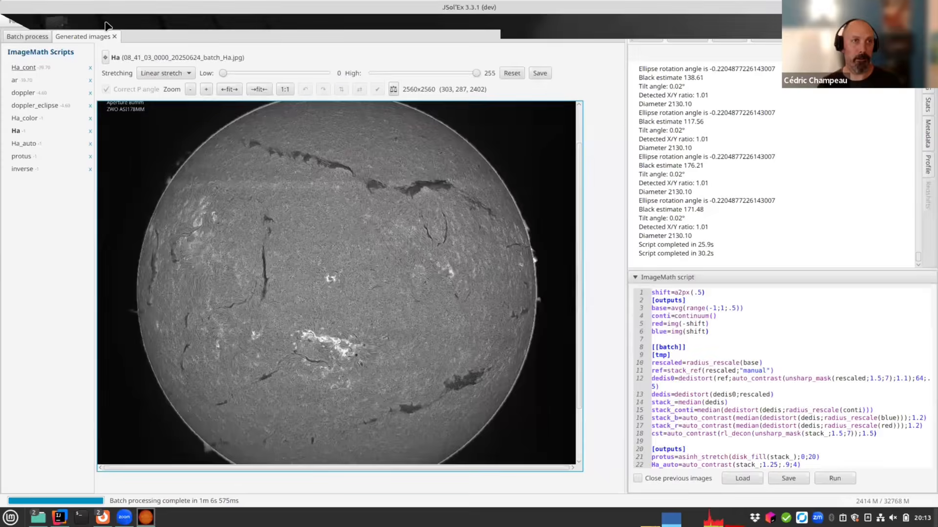
{"action": "left_click", "coordinate": [104, 21]}
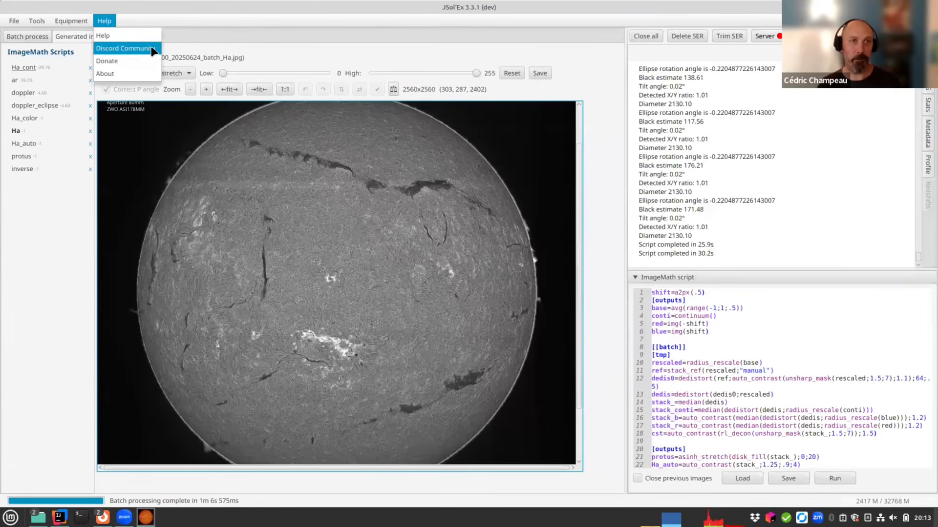
{"action": "left_click", "coordinate": [329, 296]}
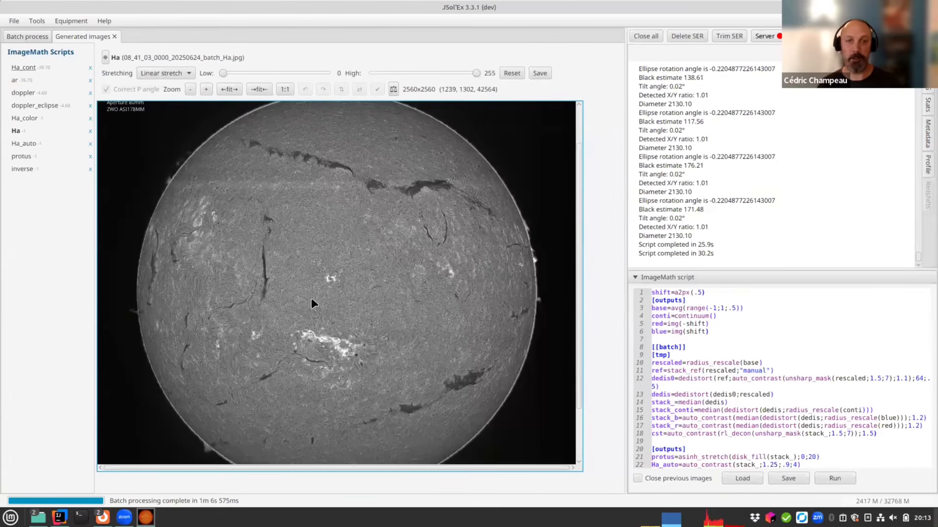
Examine the long dark filaments near the upper limb of the Ha image close up
{"action": "scroll", "coordinate": [223, 272], "scroll_direction": "up", "scroll_amount": 2}
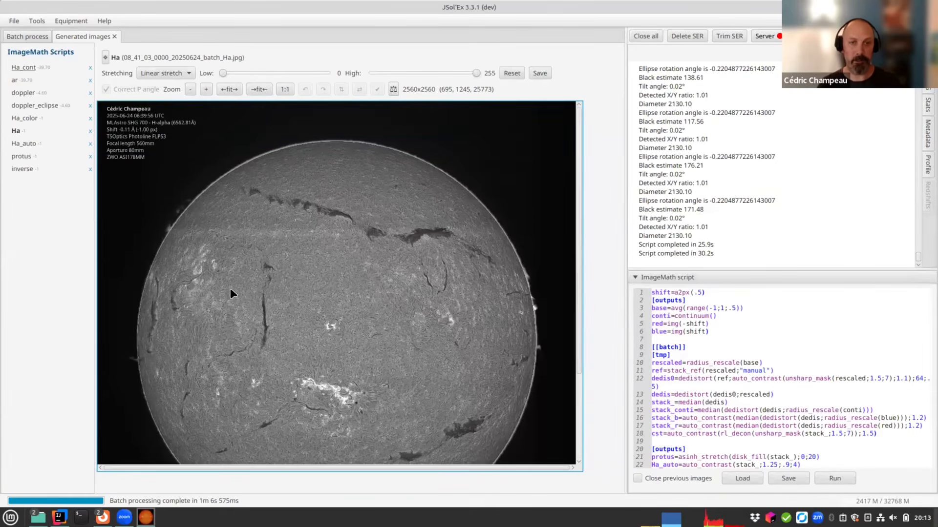
{"action": "scroll", "coordinate": [283, 312], "scroll_direction": "up", "scroll_amount": 2}
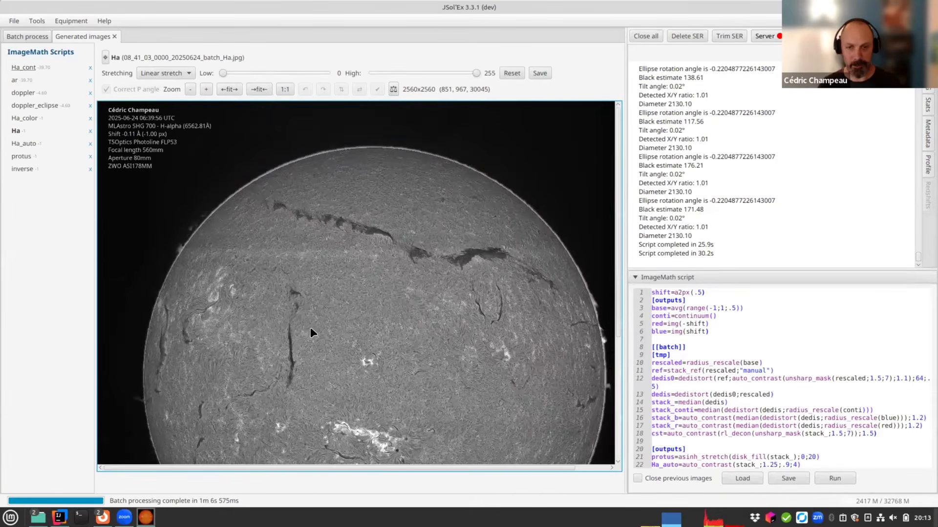
{"action": "scroll", "coordinate": [461, 322], "scroll_direction": "up", "scroll_amount": 4}
{"action": "left_click_drag", "start_coordinate": [552, 337], "coordinate": [415, 320]}
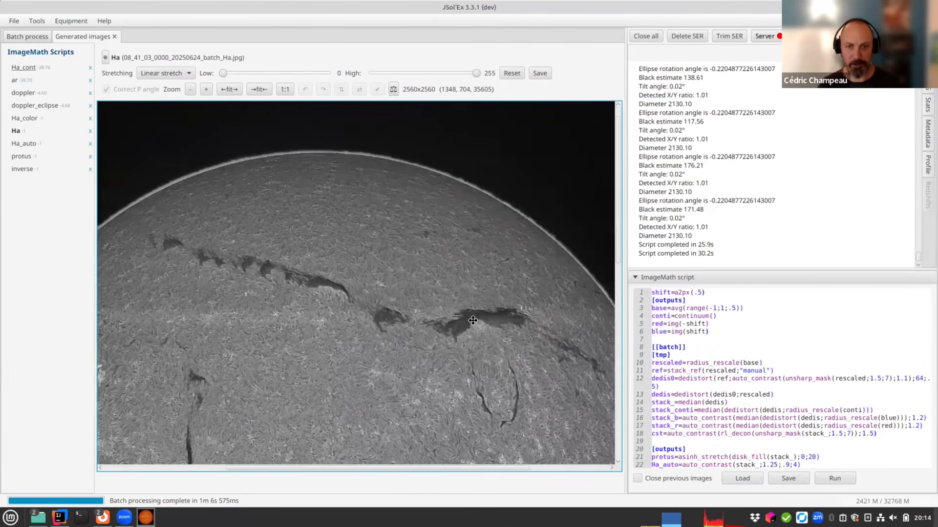
Examine the rest of the Ha image, from the upper filaments down to the active regions and back to the east limb
{"action": "scroll", "coordinate": [379, 326], "scroll_direction": "down", "scroll_amount": 1}
{"action": "scroll", "coordinate": [366, 314], "scroll_direction": "up", "scroll_amount": 1}
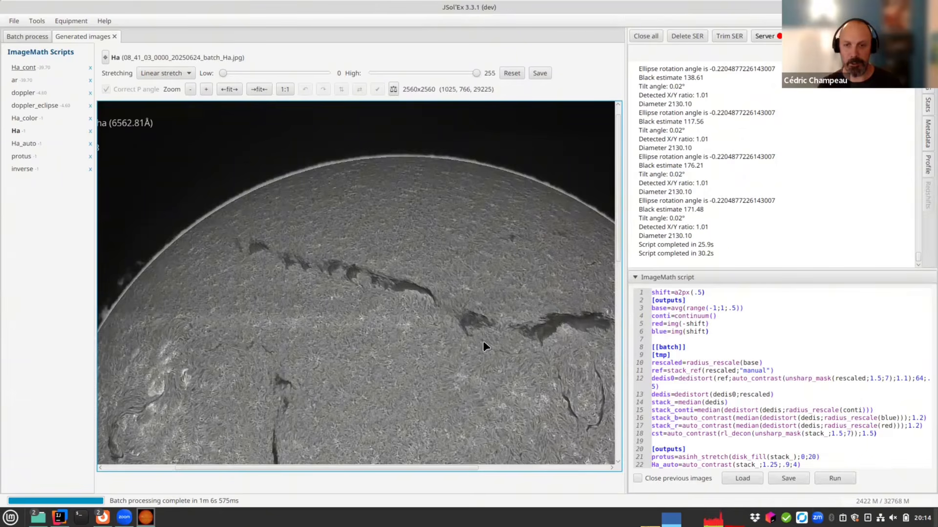
{"action": "left_click_drag", "start_coordinate": [424, 357], "coordinate": [318, 345]}
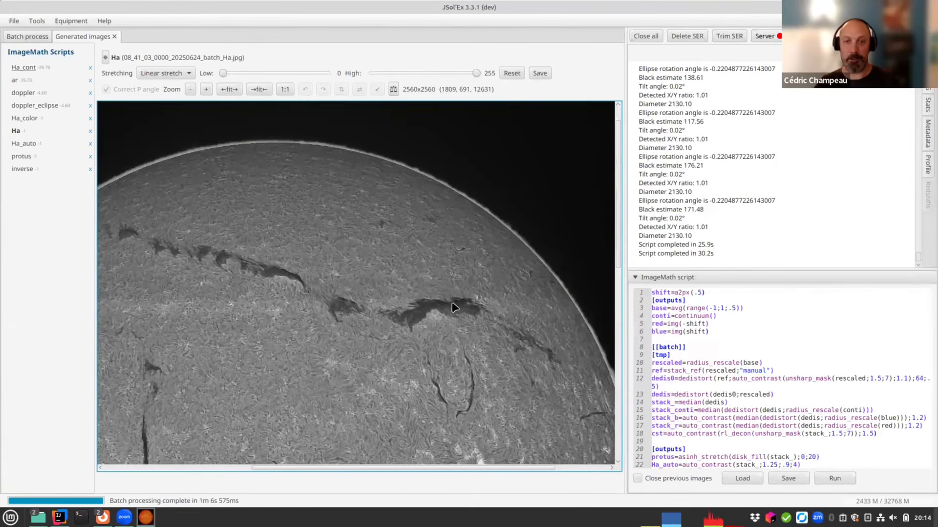
{"action": "scroll", "coordinate": [362, 291], "scroll_direction": "left", "scroll_amount": 3}
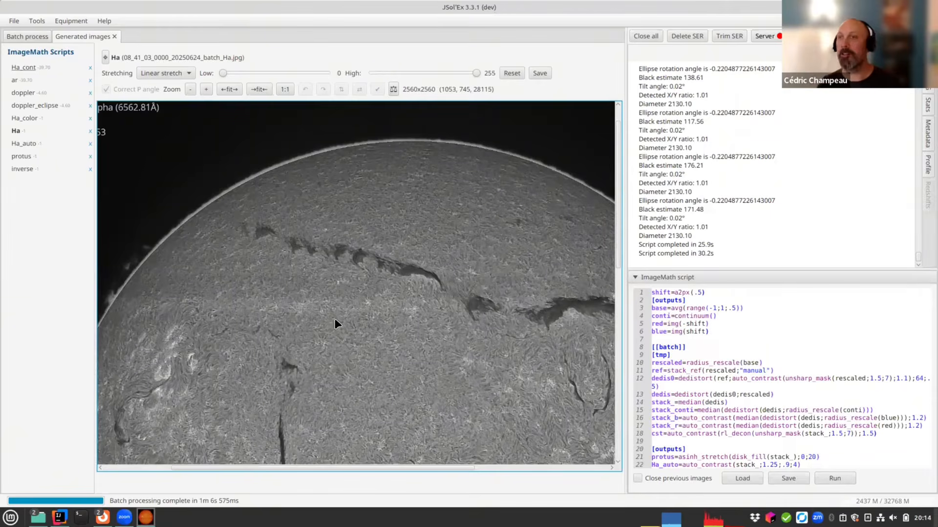
{"action": "scroll", "coordinate": [394, 353], "scroll_direction": "down", "scroll_amount": 1}
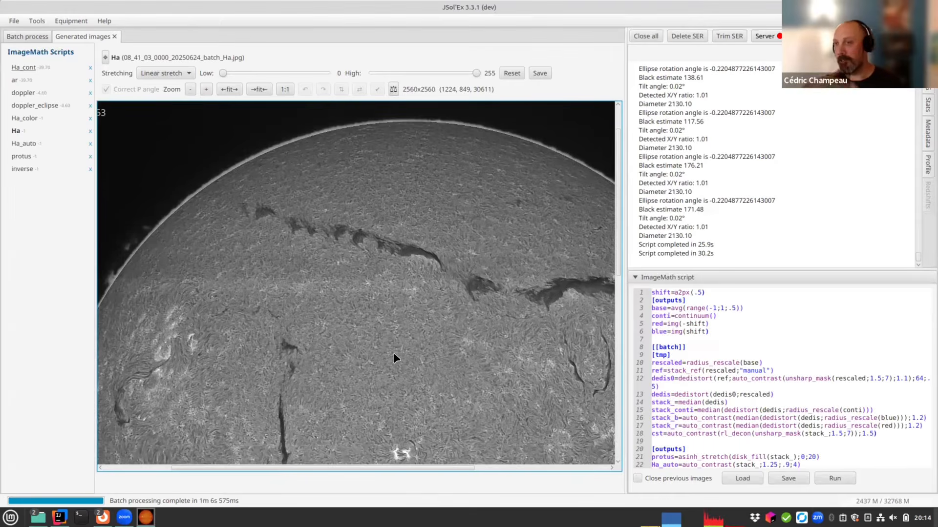
{"action": "scroll", "coordinate": [386, 355], "scroll_direction": "down", "scroll_amount": 2}
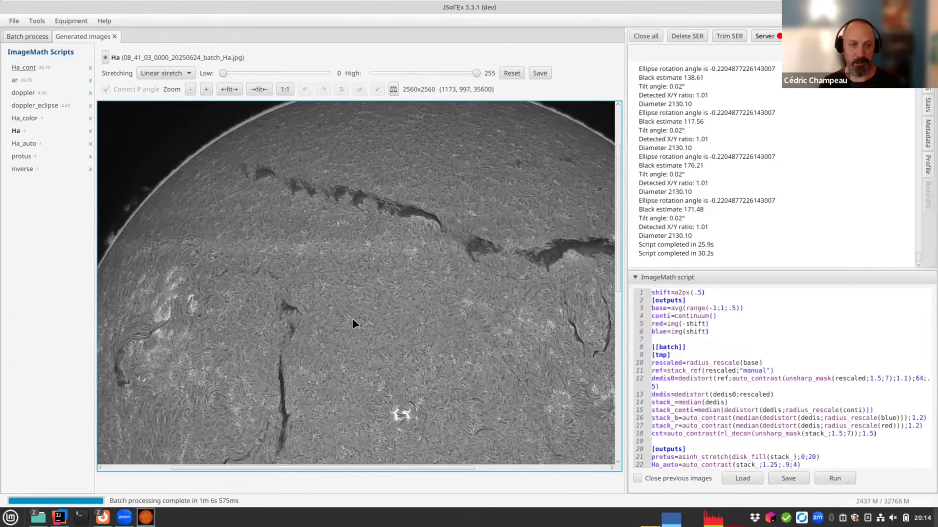
{"action": "scroll", "coordinate": [209, 220], "scroll_direction": "down", "scroll_amount": 1}
{"action": "scroll", "coordinate": [209, 216], "scroll_direction": "down", "scroll_amount": 2}
{"action": "left_click_drag", "start_coordinate": [209, 216], "coordinate": [364, 270]}
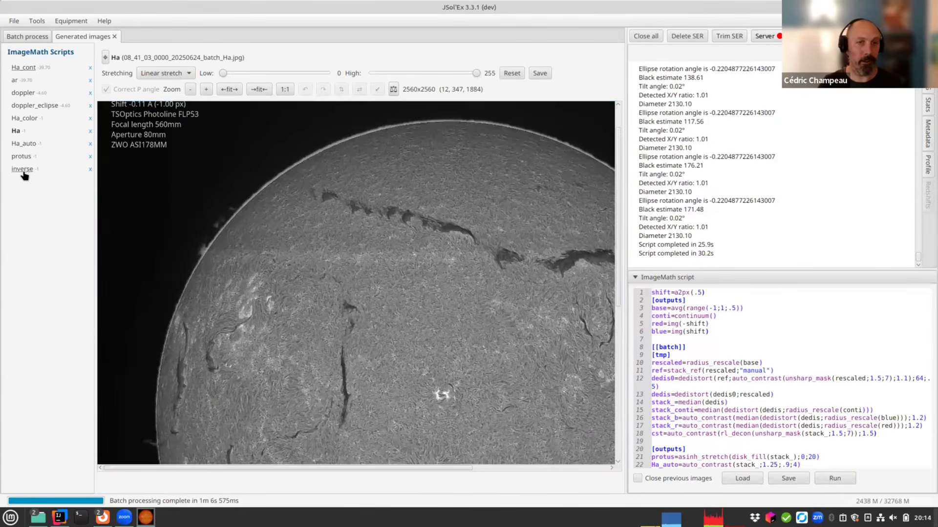
Display the stacked inverse image and examine the whole disk and its bright filaments close up
{"action": "left_click", "coordinate": [25, 170]}
{"action": "scroll", "coordinate": [368, 283], "scroll_direction": "down", "scroll_amount": 7}
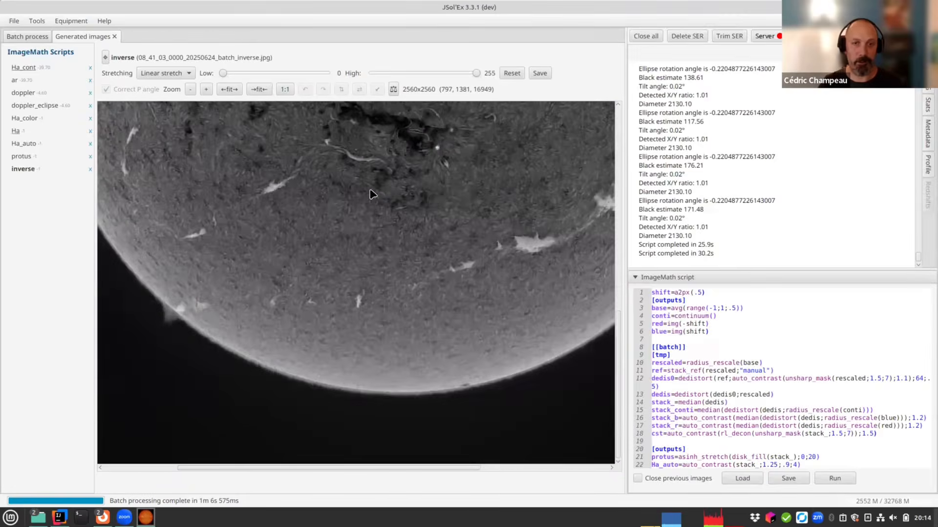
{"action": "scroll", "coordinate": [354, 220], "scroll_direction": "down", "scroll_amount": 5}
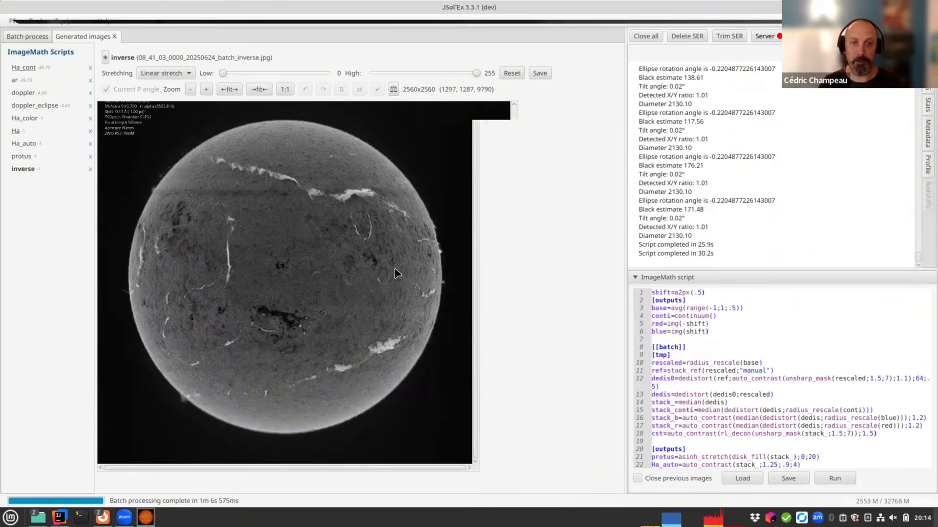
{"action": "scroll", "coordinate": [322, 312], "scroll_direction": "up", "scroll_amount": 2}
{"action": "scroll", "coordinate": [364, 341], "scroll_direction": "up", "scroll_amount": 2}
{"action": "scroll", "coordinate": [376, 360], "scroll_direction": "up", "scroll_amount": 5}
{"action": "left_click_drag", "start_coordinate": [599, 446], "coordinate": [346, 373]}
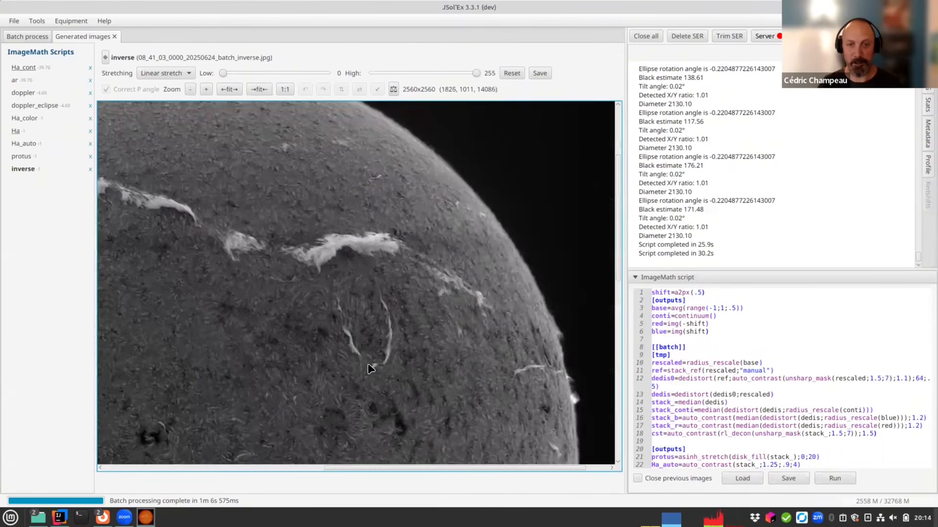
{"action": "left_click_drag", "start_coordinate": [458, 366], "coordinate": [452, 405]}
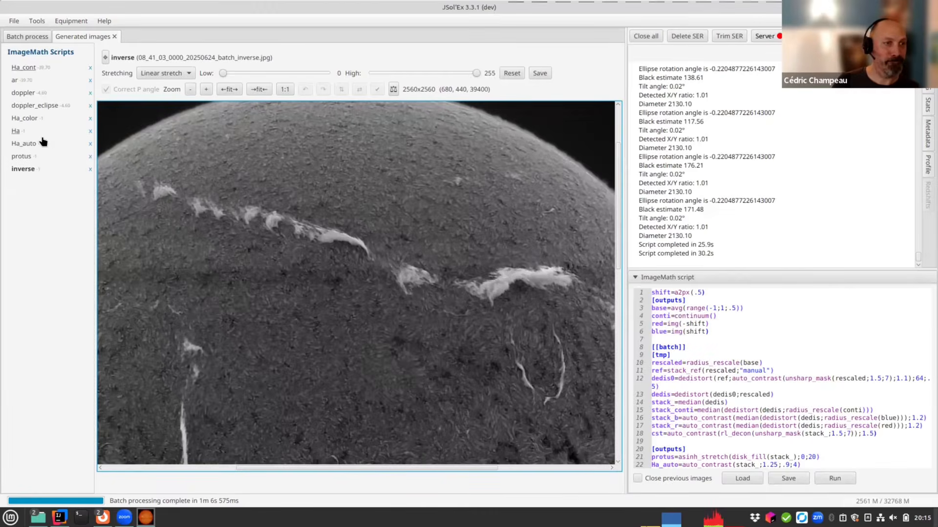
Display the protus image with a curve stretch, set its In value to 60, and fit the whole image in view
{"action": "left_click", "coordinate": [21, 157]}
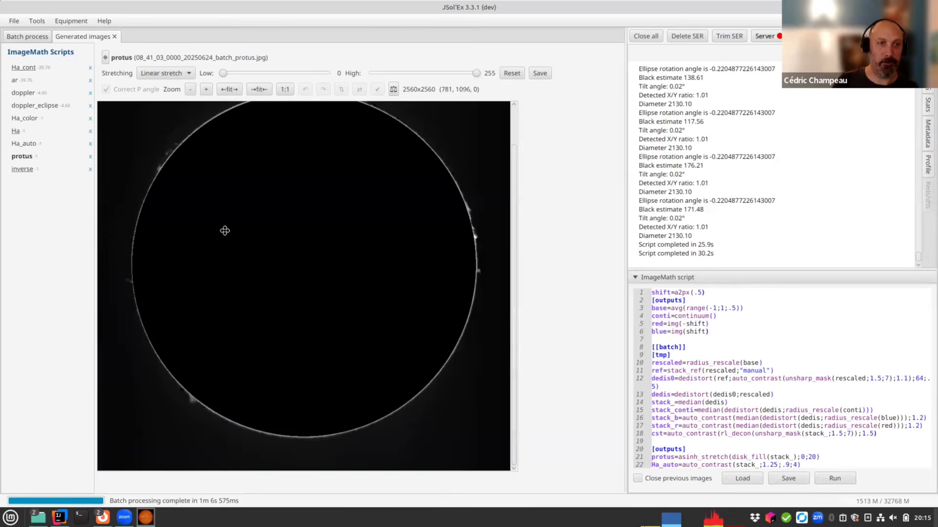
{"action": "left_click", "coordinate": [173, 74]}
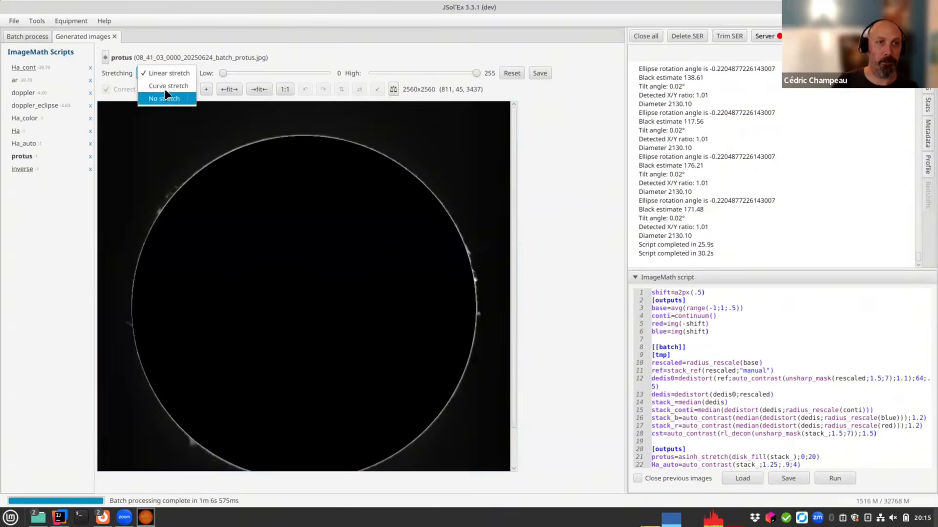
{"action": "left_click", "coordinate": [158, 86]}
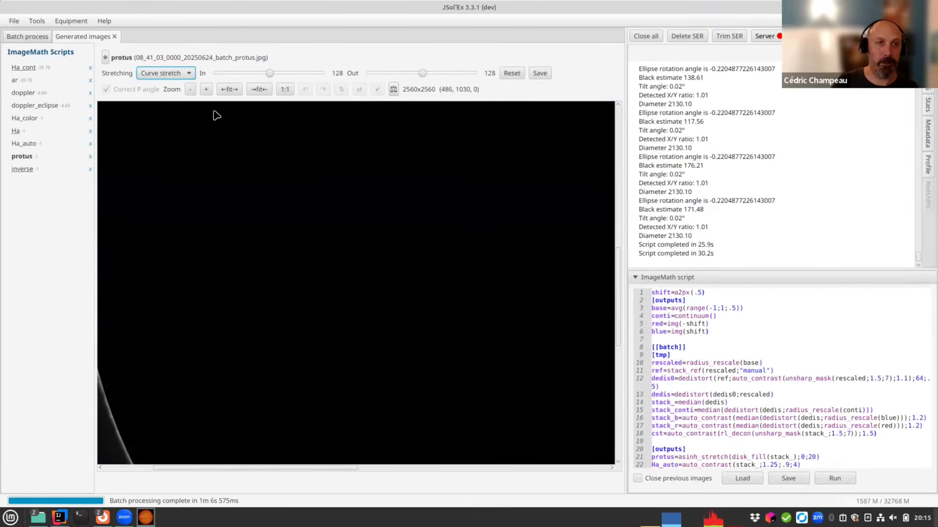
{"action": "left_click", "coordinate": [258, 95]}
{"action": "left_click_drag", "start_coordinate": [265, 73], "coordinate": [239, 72]}
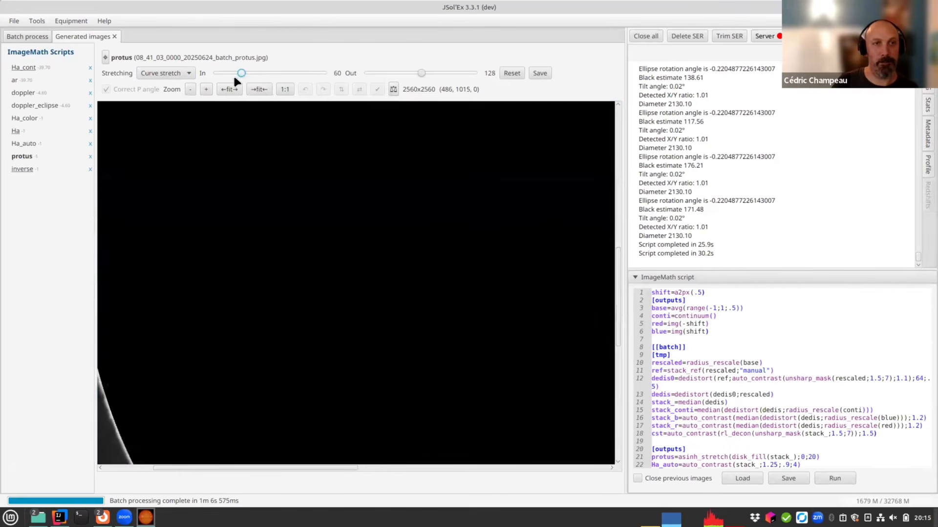
{"action": "left_click", "coordinate": [259, 90]}
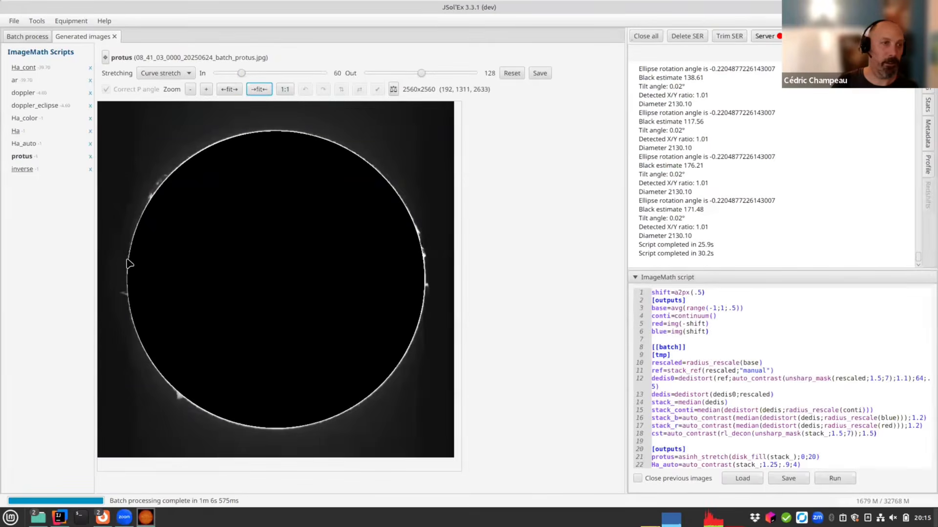
Display the doppler_eclipse image enlarged to the viewer width and examine the coloured prominences around the limb
{"action": "left_click", "coordinate": [31, 107]}
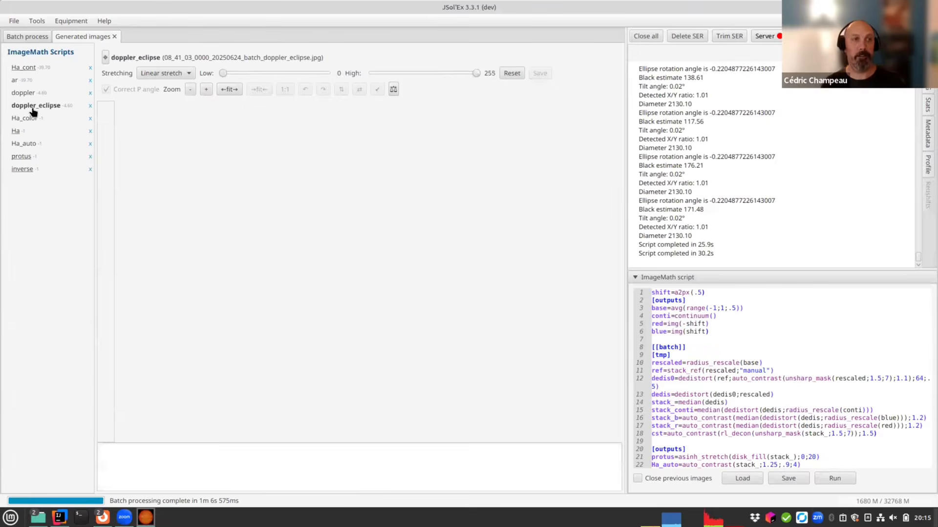
{"action": "left_click", "coordinate": [229, 89]}
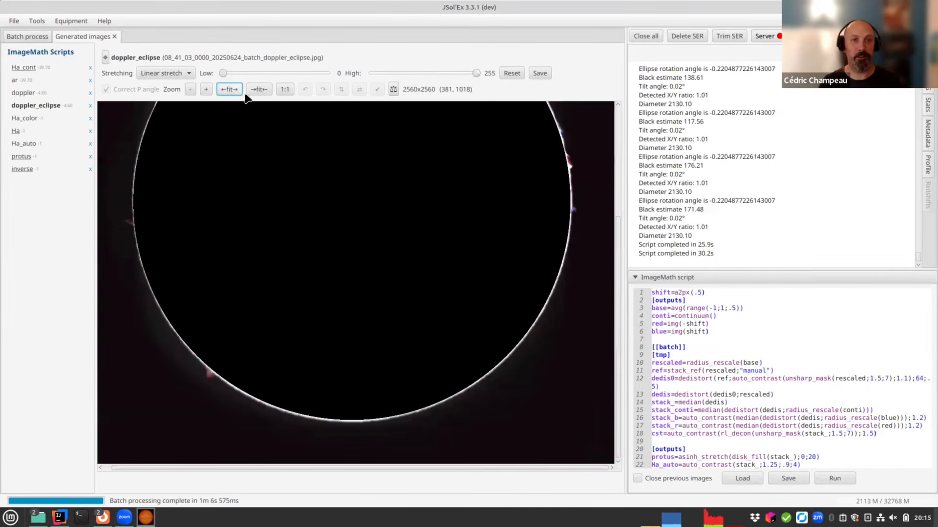
{"action": "scroll", "coordinate": [293, 268], "scroll_direction": "up", "scroll_amount": 3}
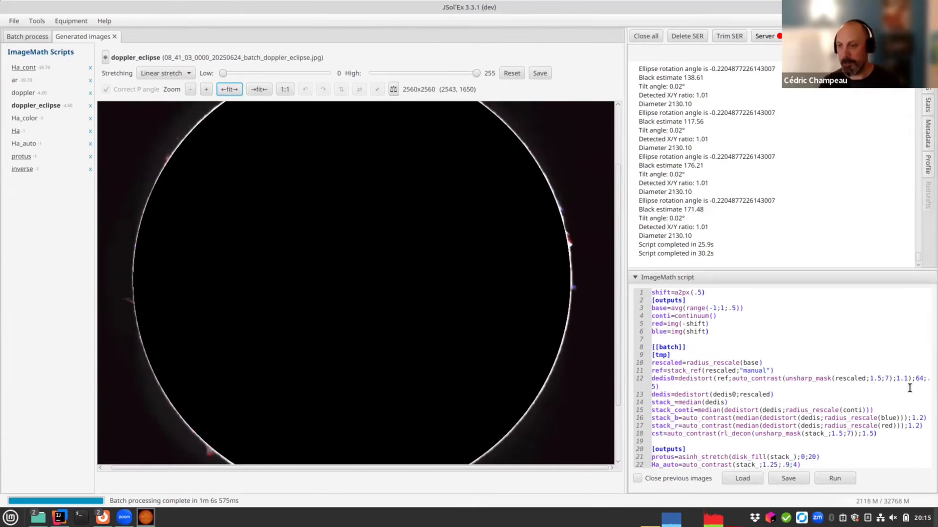
Highlight the 64 and .5 parameters of the dedistort call on line 12 of the ImageMath script
{"action": "left_click_drag", "start_coordinate": [914, 379], "coordinate": [657, 386]}
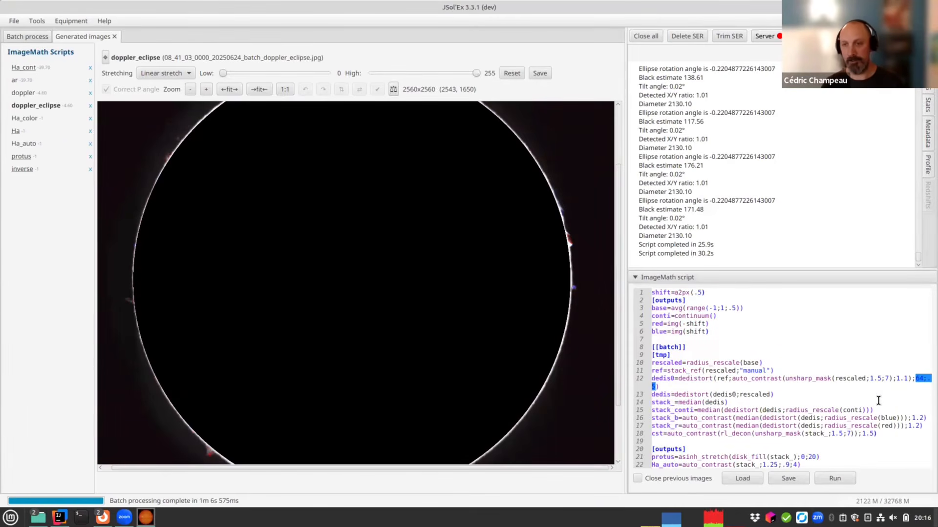
{"action": "left_click", "coordinate": [916, 379]}
{"action": "double_click", "coordinate": [918, 379]}
{"action": "double_click", "coordinate": [654, 387]}
{"action": "left_click", "coordinate": [688, 379]}
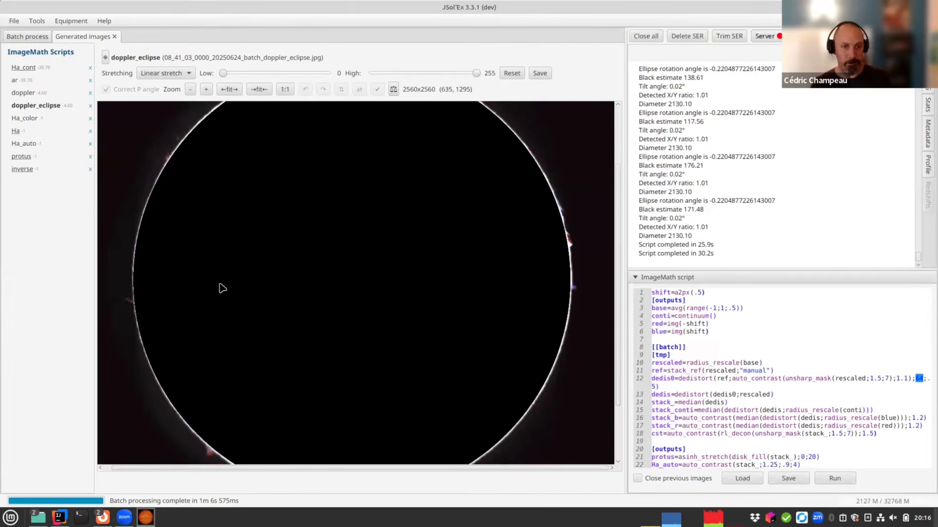
{"action": "scroll", "coordinate": [219, 288], "scroll_direction": "down", "scroll_amount": 2}
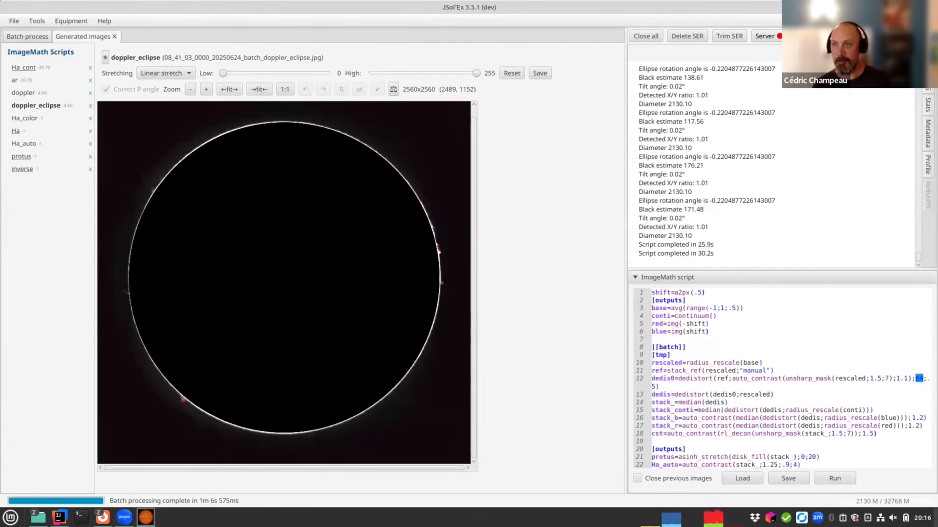
{"action": "left_click", "coordinate": [683, 20]}
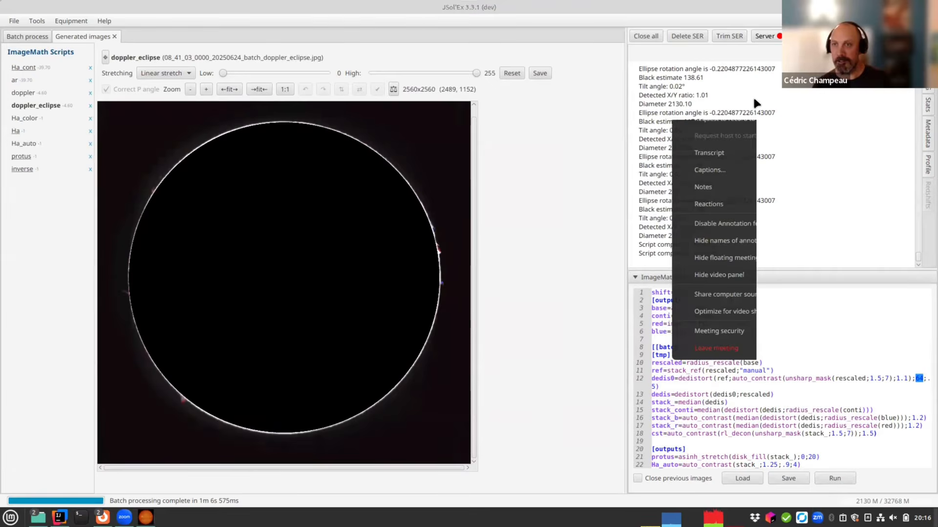
{"action": "left_click", "coordinate": [754, 99]}
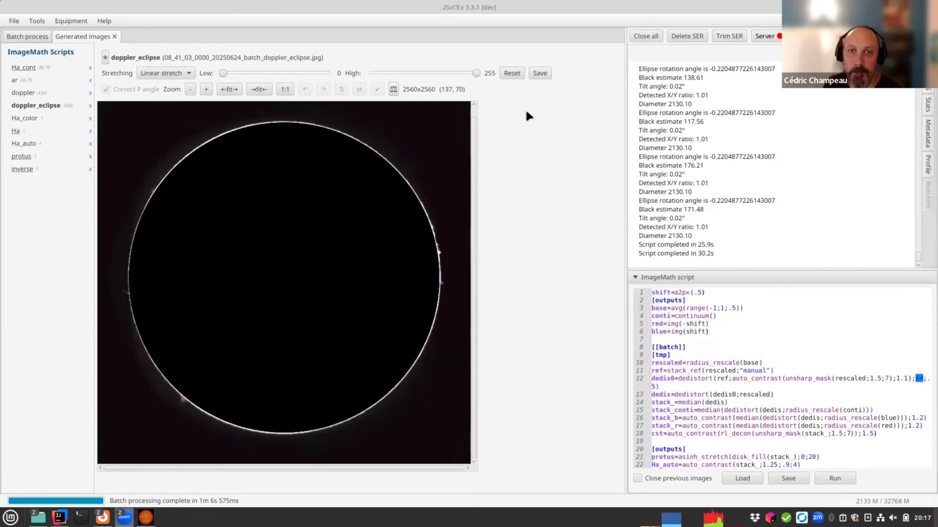
Open the recent file 0839_13.ser from the SHG700/test folder for processing
{"action": "left_click", "coordinate": [14, 20]}
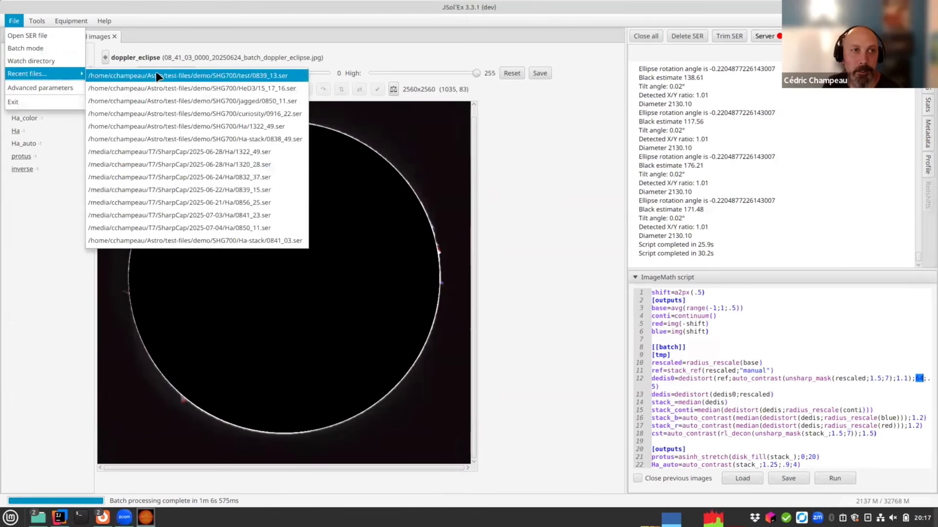
{"action": "mouse_move", "coordinate": [69, 25]}
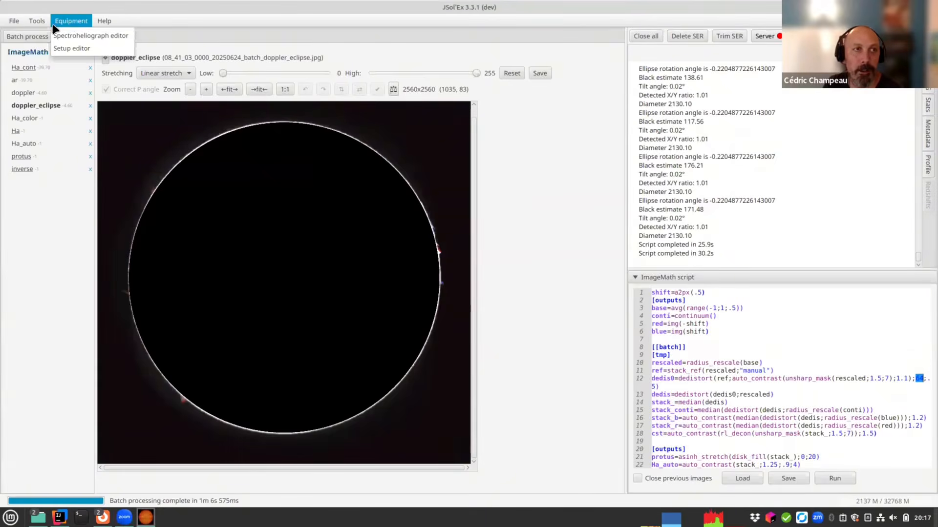
{"action": "mouse_move", "coordinate": [14, 20]}
{"action": "mouse_move", "coordinate": [29, 74]}
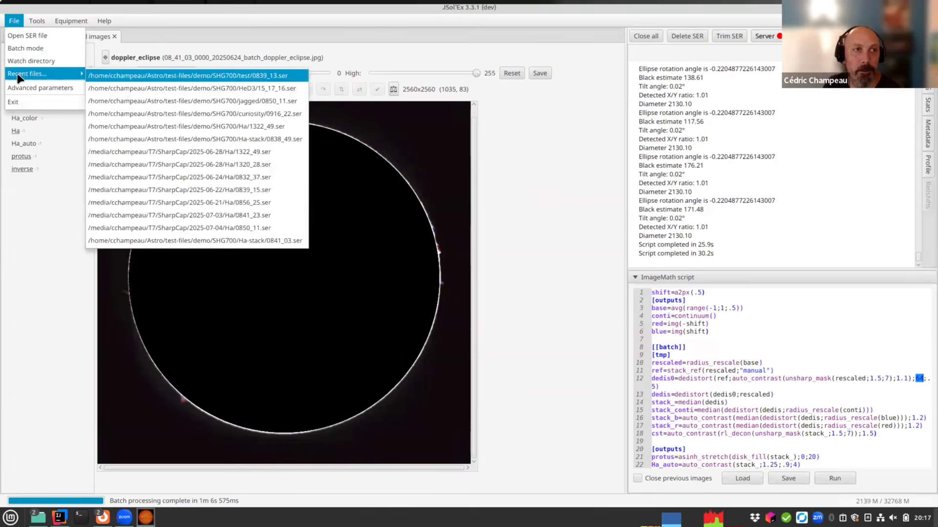
{"action": "left_click", "coordinate": [141, 78]}
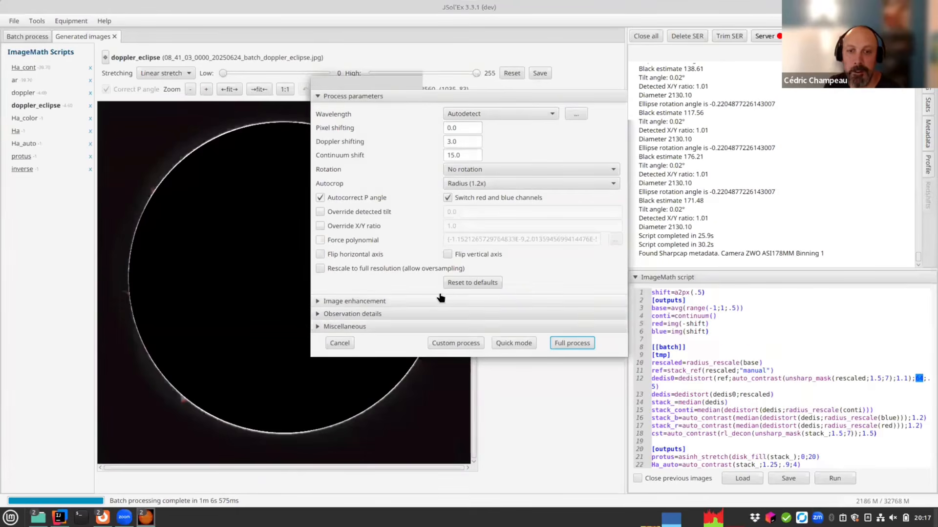
Choose a custom process for the scan and open the ImageMath script editor
{"action": "left_click", "coordinate": [459, 344]}
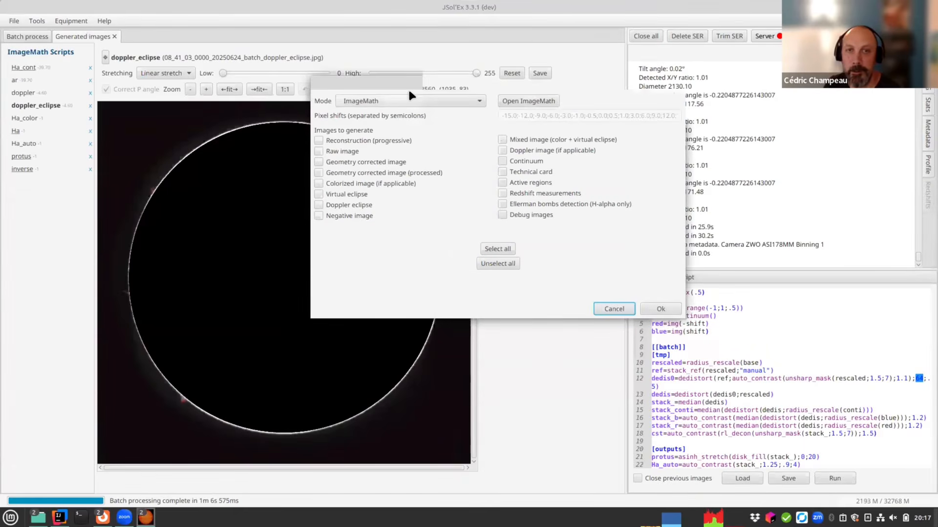
{"action": "left_click", "coordinate": [530, 101]}
{"action": "left_click", "coordinate": [506, 248]}
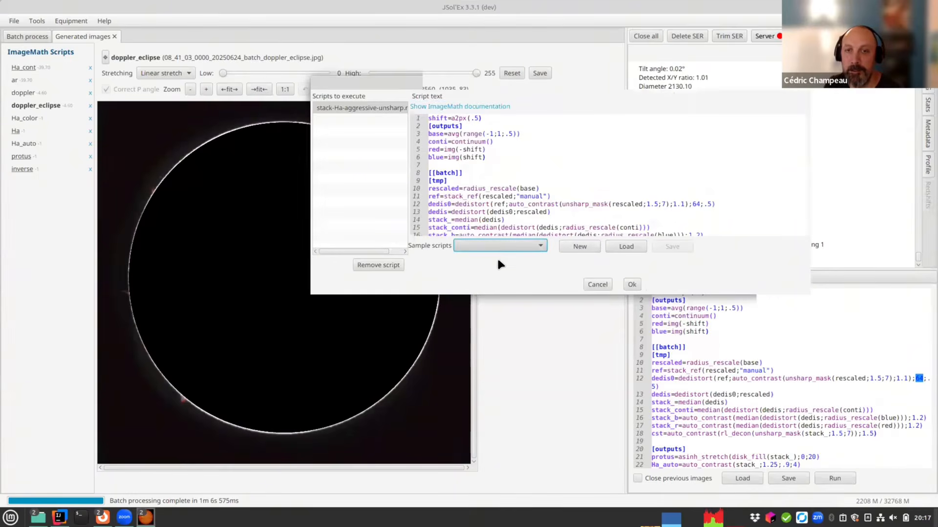
Load the Doppler image sample script and read through its parameters and channel calculations
{"action": "left_click", "coordinate": [536, 245]}
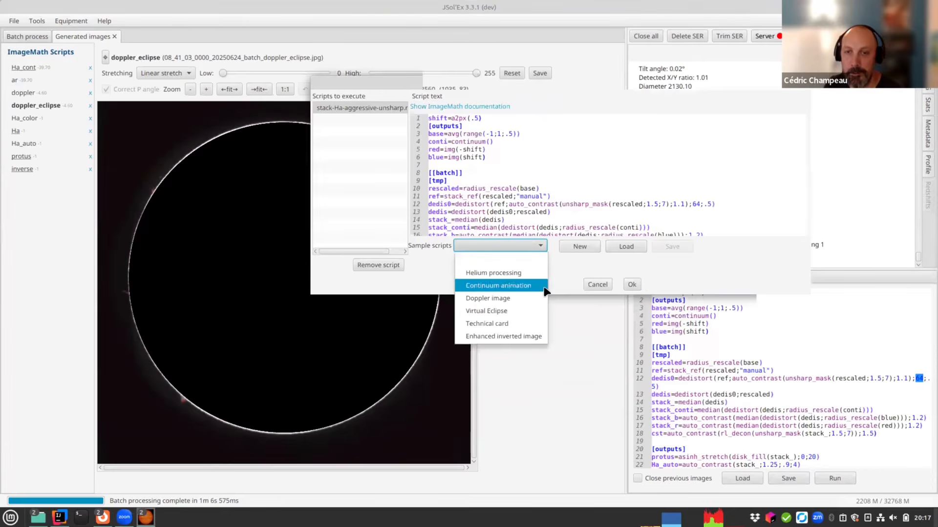
{"action": "left_click", "coordinate": [503, 299]}
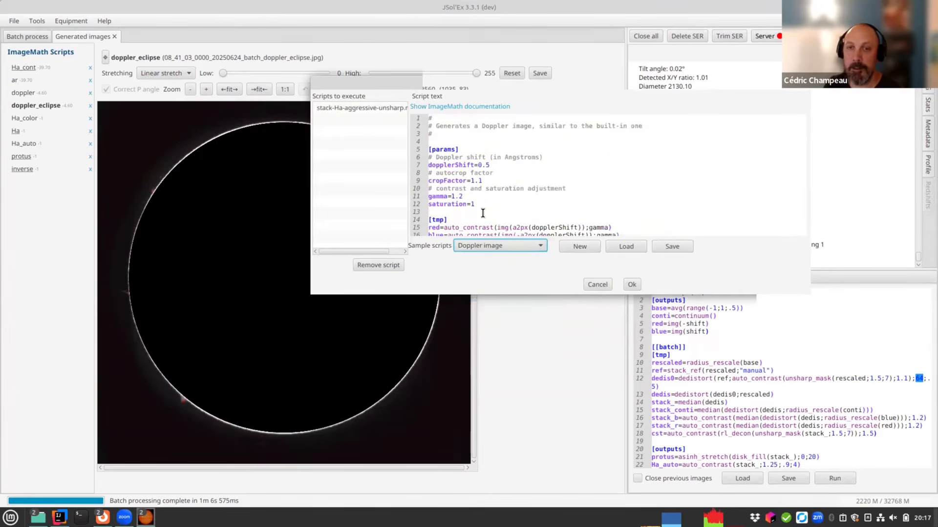
{"action": "scroll", "coordinate": [509, 196], "scroll_direction": "down", "scroll_amount": 2}
{"action": "scroll", "coordinate": [509, 195], "scroll_direction": "down", "scroll_amount": 2}
{"action": "scroll", "coordinate": [509, 193], "scroll_direction": "up", "scroll_amount": 4}
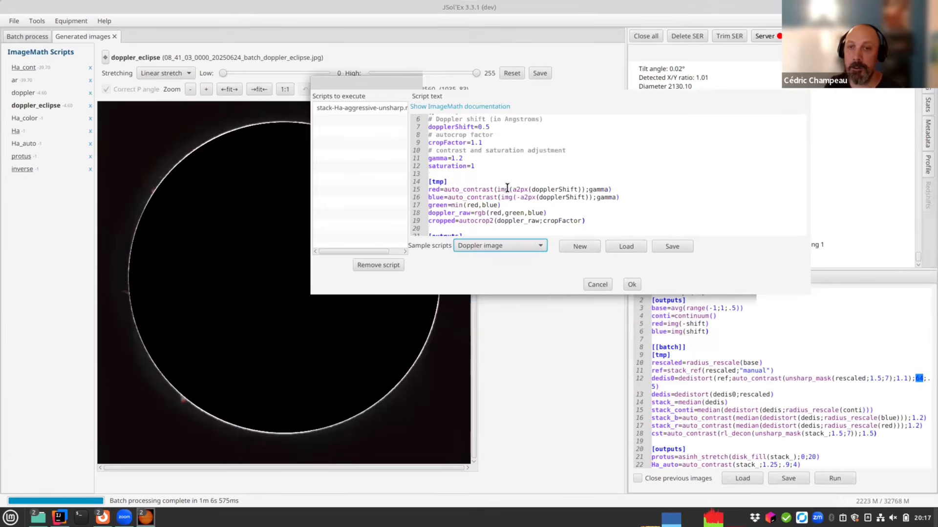
Load the Technical card sample script and look over its parameters and outputs
{"action": "left_click", "coordinate": [508, 244]}
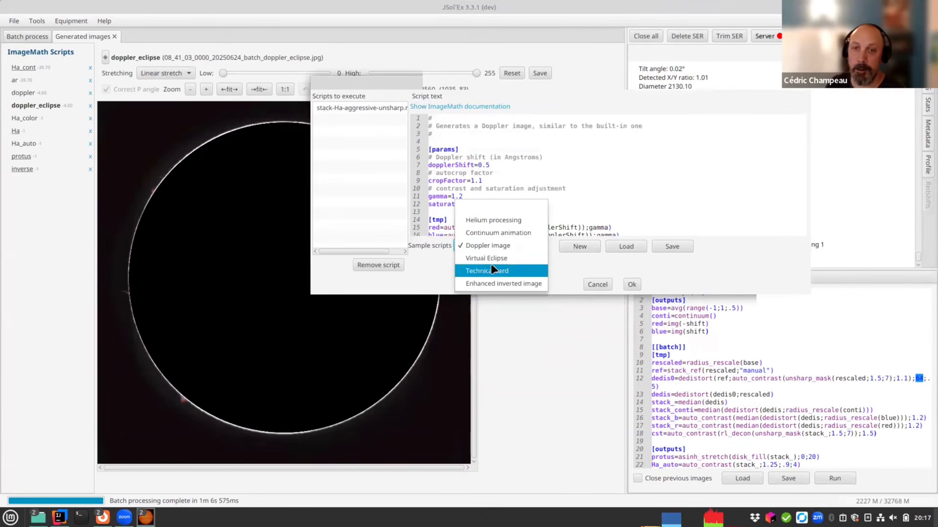
{"action": "left_click", "coordinate": [489, 271]}
{"action": "left_click", "coordinate": [568, 224]}
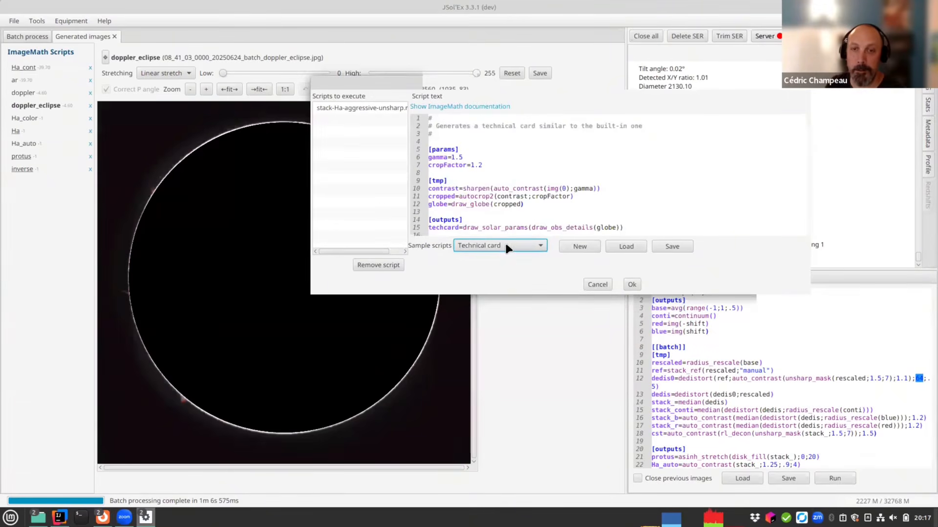
Load the Virtual Eclipse sample script and read through its crop and gamma parameters and the eclipse calculation
{"action": "left_click", "coordinate": [532, 245]}
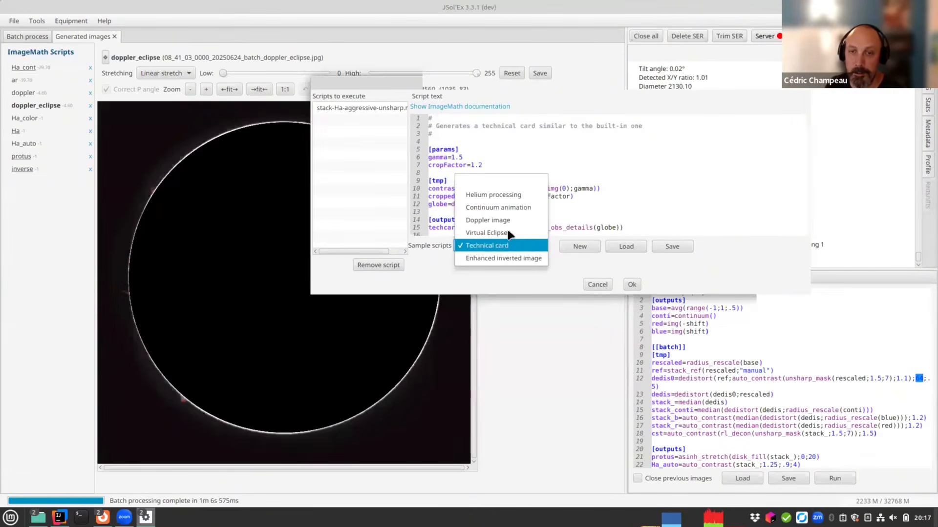
{"action": "left_click", "coordinate": [510, 233]}
{"action": "left_click", "coordinate": [548, 224]}
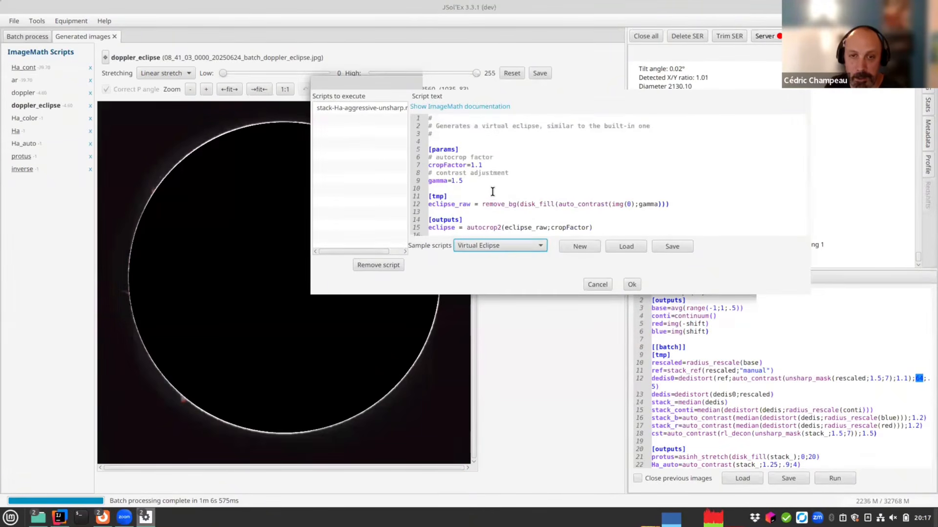
{"action": "scroll", "coordinate": [492, 193], "scroll_direction": "down", "scroll_amount": 1}
{"action": "left_click", "coordinate": [522, 201]}
{"action": "double_click", "coordinate": [543, 202]}
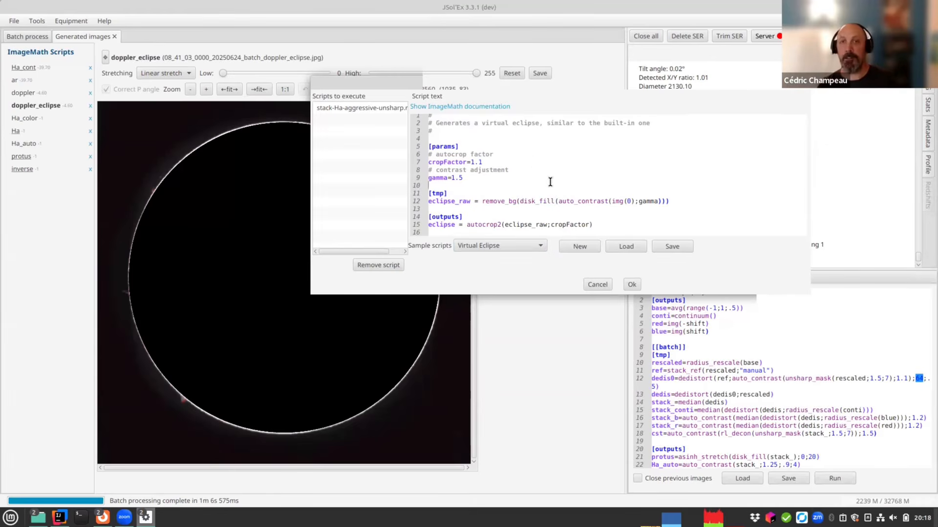
{"action": "left_click_drag", "start_coordinate": [405, 82], "coordinate": [297, 112]}
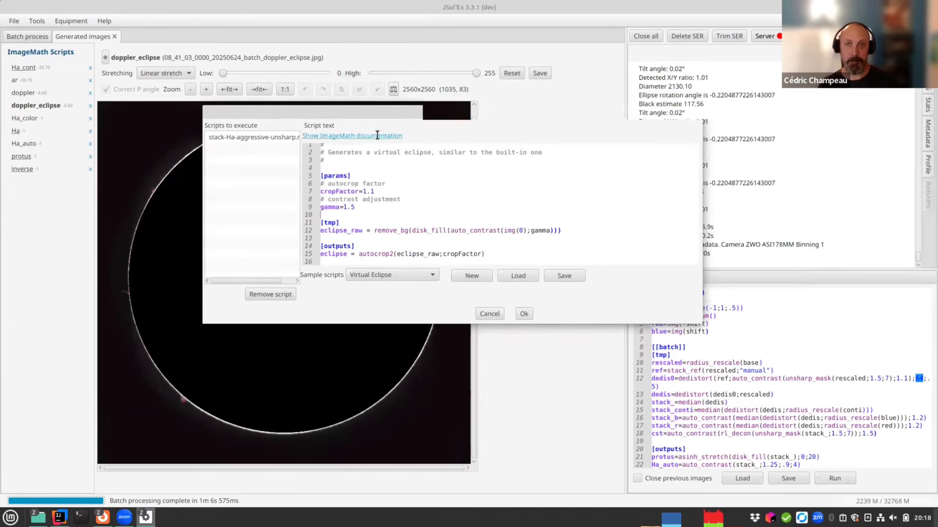
{"action": "left_click", "coordinate": [534, 207]}
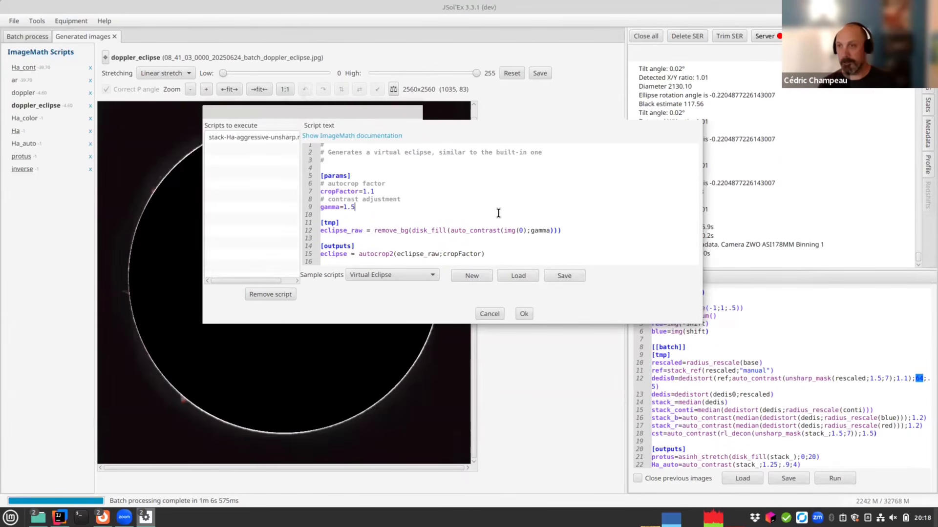
Abandon the custom process by closing the script editor, the image selection and the process parameters
{"action": "left_click", "coordinate": [694, 113]}
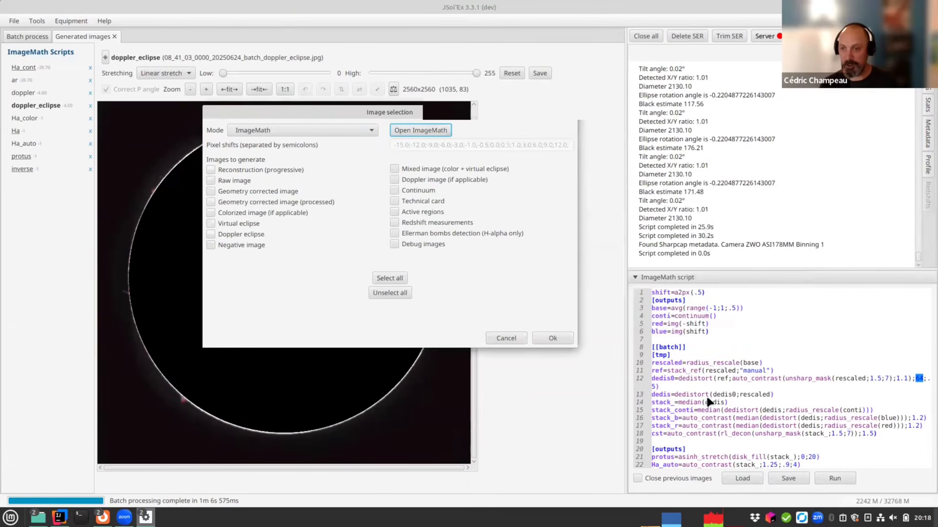
{"action": "left_click", "coordinate": [570, 113]}
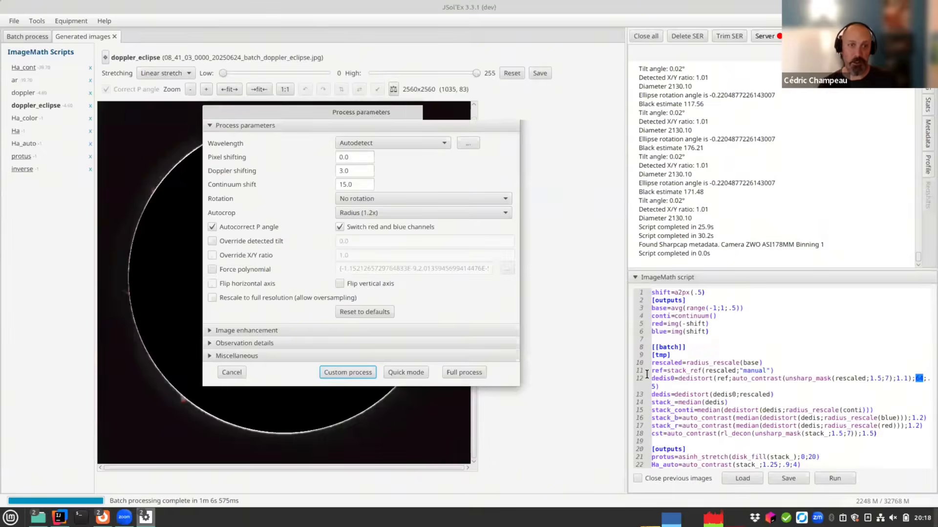
{"action": "left_click", "coordinate": [508, 111]}
Review the batch section and outputs of the H-alpha stacking script
{"action": "left_click", "coordinate": [713, 403]}
{"action": "scroll", "coordinate": [718, 395], "scroll_direction": "down", "scroll_amount": 2}
{"action": "scroll", "coordinate": [720, 394], "scroll_direction": "up", "scroll_amount": 2}
{"action": "scroll", "coordinate": [720, 394], "scroll_direction": "down", "scroll_amount": 3}
{"action": "scroll", "coordinate": [717, 390], "scroll_direction": "up", "scroll_amount": 3}
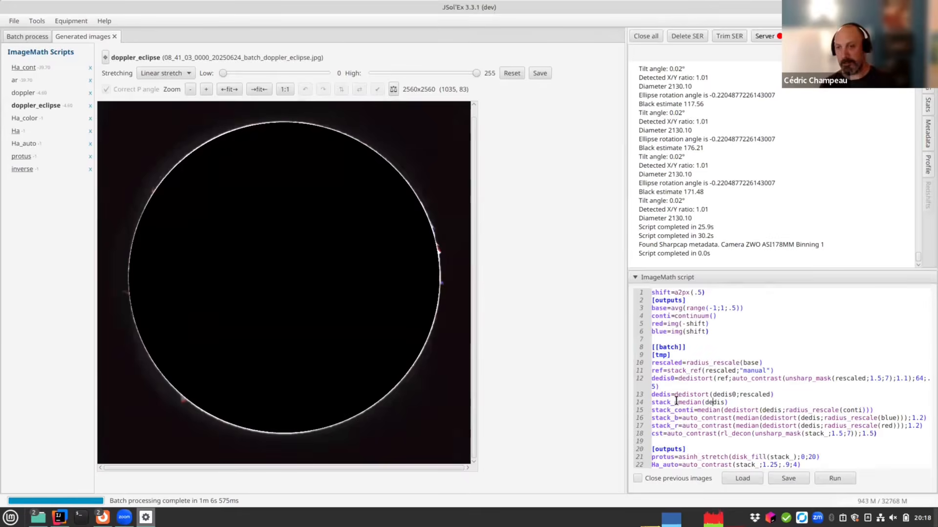
View the stacked Ha_auto and doppler images and read the output formulas of the stacking script
{"action": "left_click", "coordinate": [24, 144]}
{"action": "scroll", "coordinate": [415, 307], "scroll_direction": "down", "scroll_amount": 3}
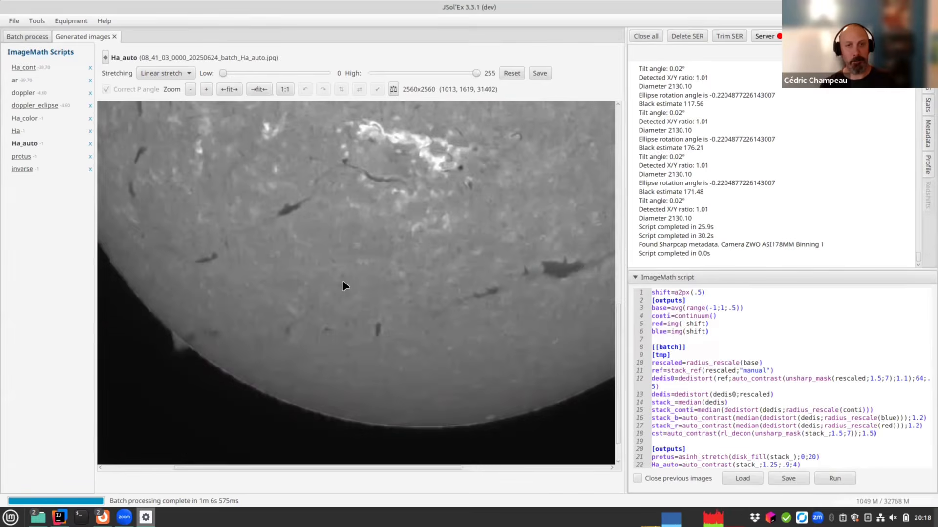
{"action": "left_click", "coordinate": [29, 97]}
{"action": "scroll", "coordinate": [414, 360], "scroll_direction": "up", "scroll_amount": 3}
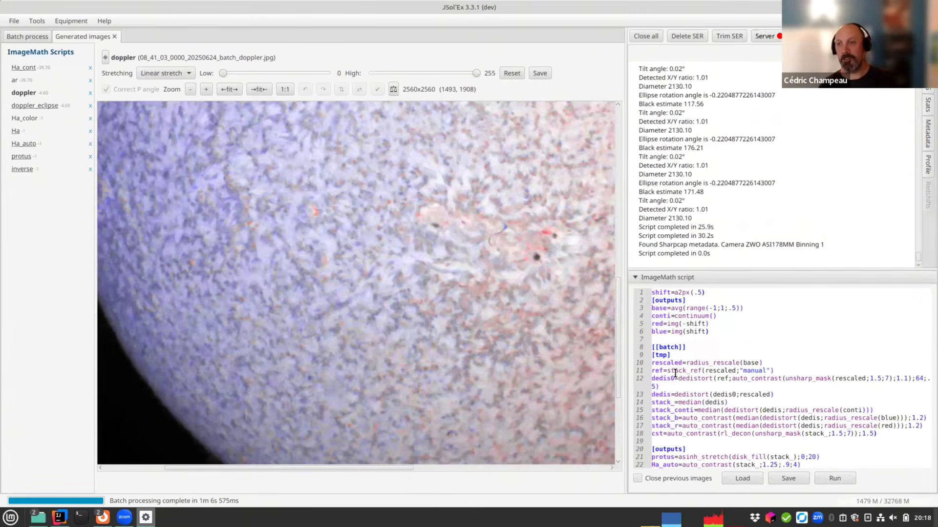
{"action": "scroll", "coordinate": [699, 364], "scroll_direction": "down", "scroll_amount": 3}
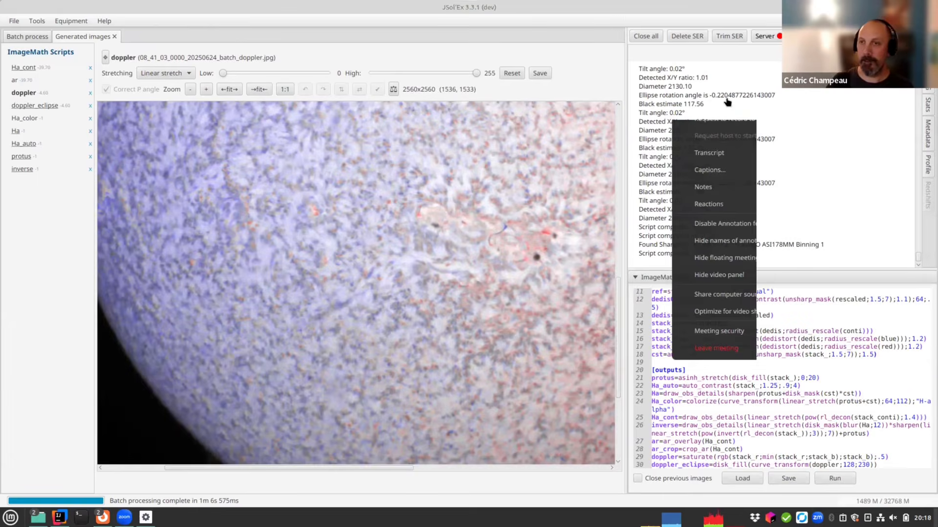
{"action": "left_click", "coordinate": [660, 127]}
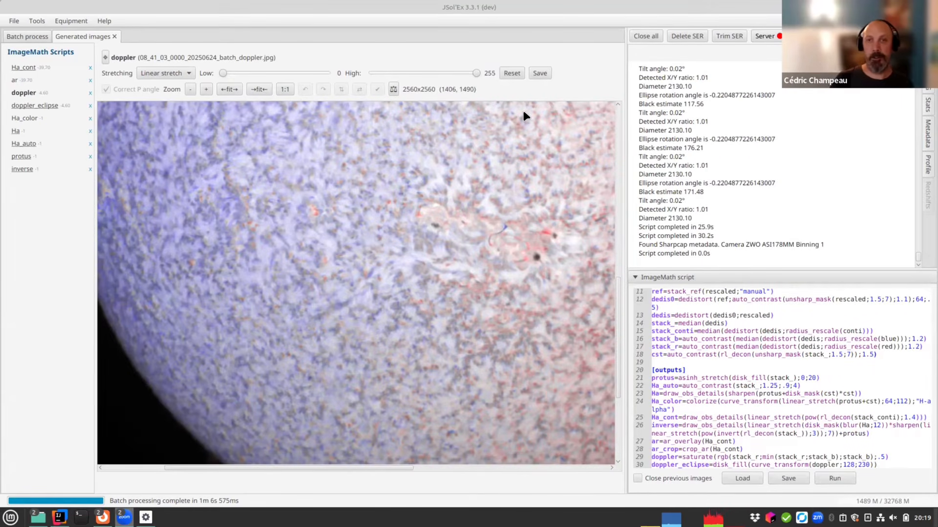
Browse the SharpCap folder on the T7 drive for scans, checking the 2025-06-22 and 2025-06-24 sessions
{"action": "left_click", "coordinate": [13, 21]}
{"action": "left_click", "coordinate": [22, 47]}
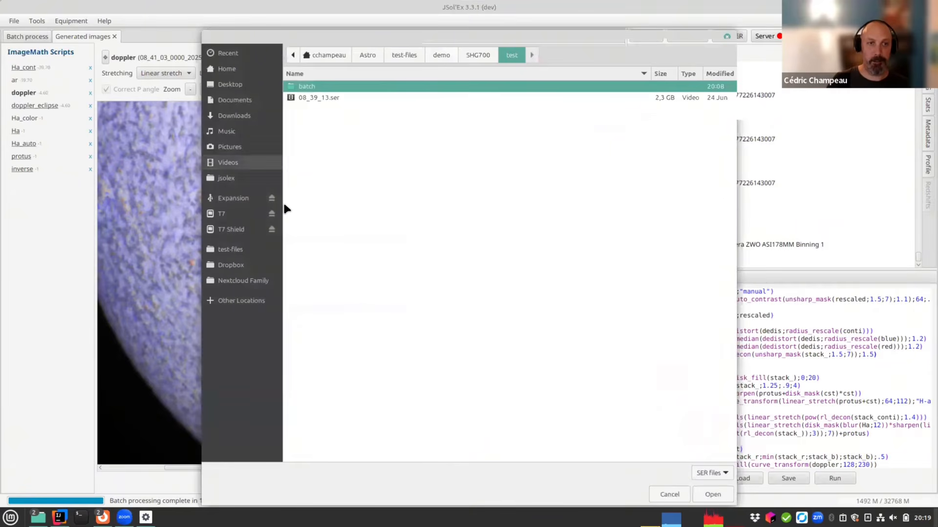
{"action": "left_click", "coordinate": [229, 215]}
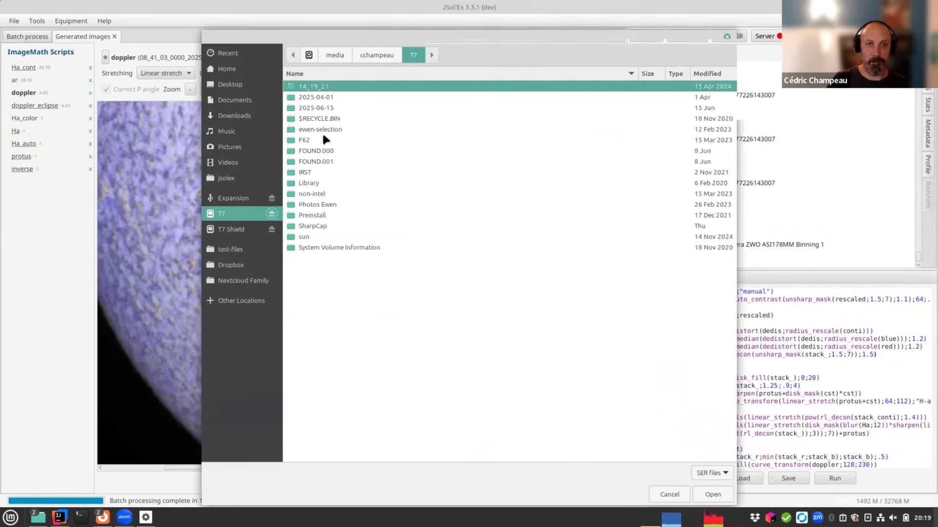
{"action": "double_click", "coordinate": [320, 226]}
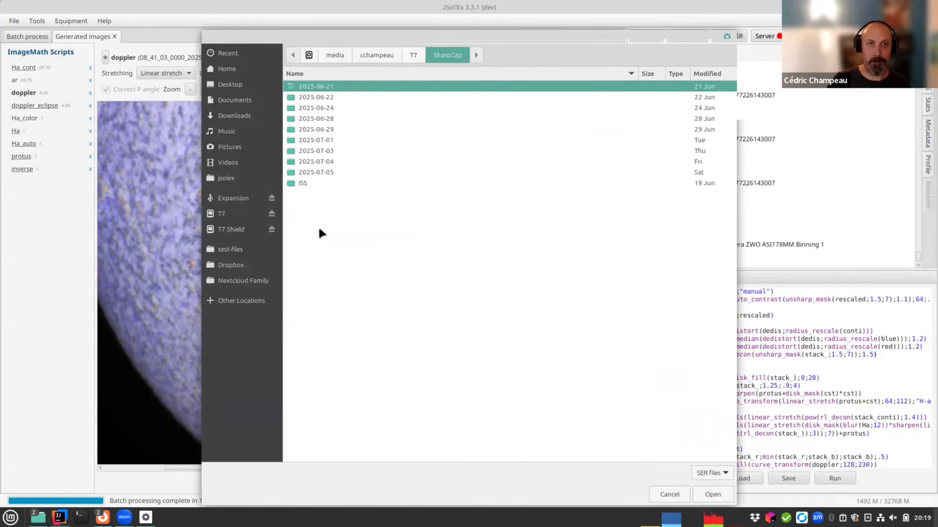
{"action": "double_click", "coordinate": [330, 98]}
{"action": "left_click", "coordinate": [430, 56]}
{"action": "double_click", "coordinate": [324, 108]}
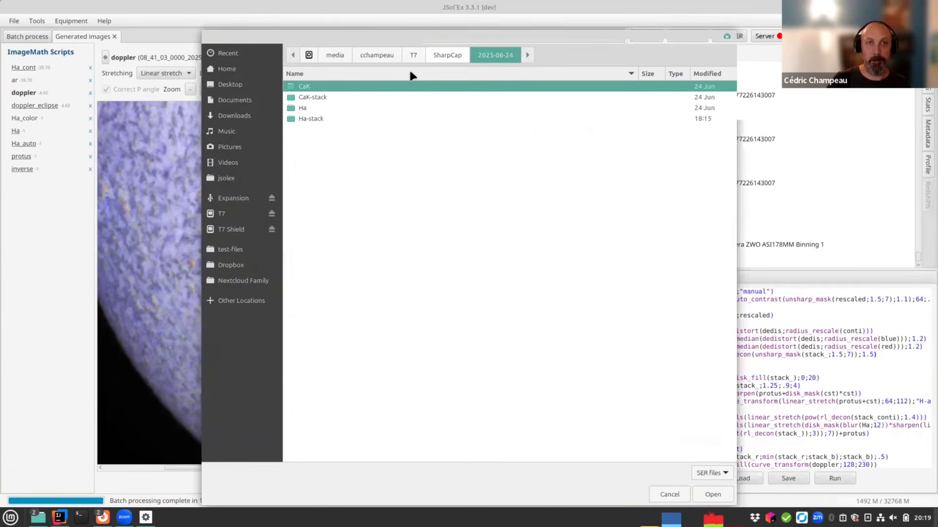
{"action": "left_click", "coordinate": [430, 57]}
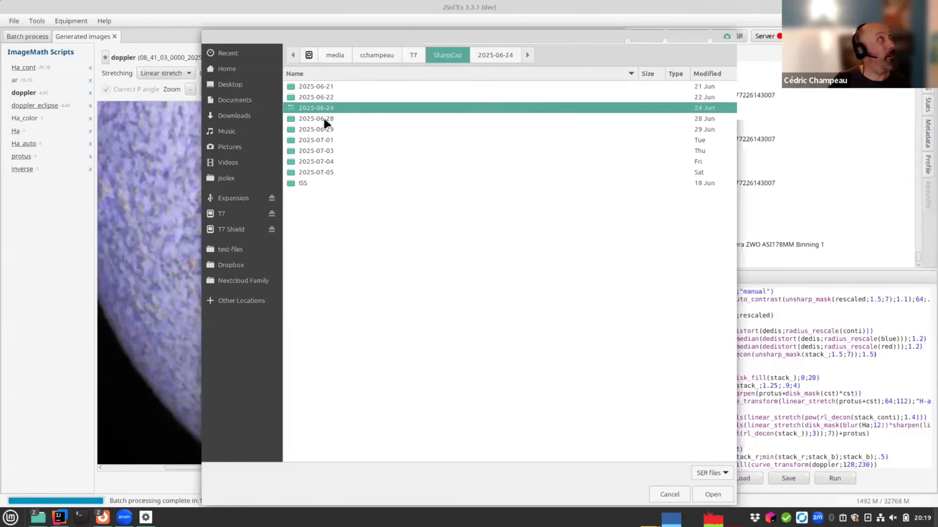
Check the 2025-06-28 Fe-I and 2025-06-29 FeI folders for iron line scans and cancel the file selection
{"action": "double_click", "coordinate": [324, 118]}
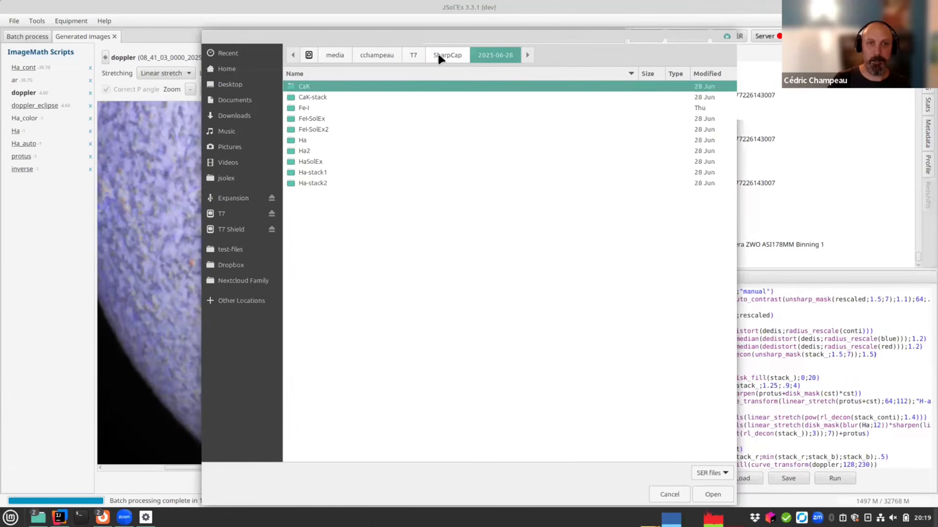
{"action": "double_click", "coordinate": [323, 108]}
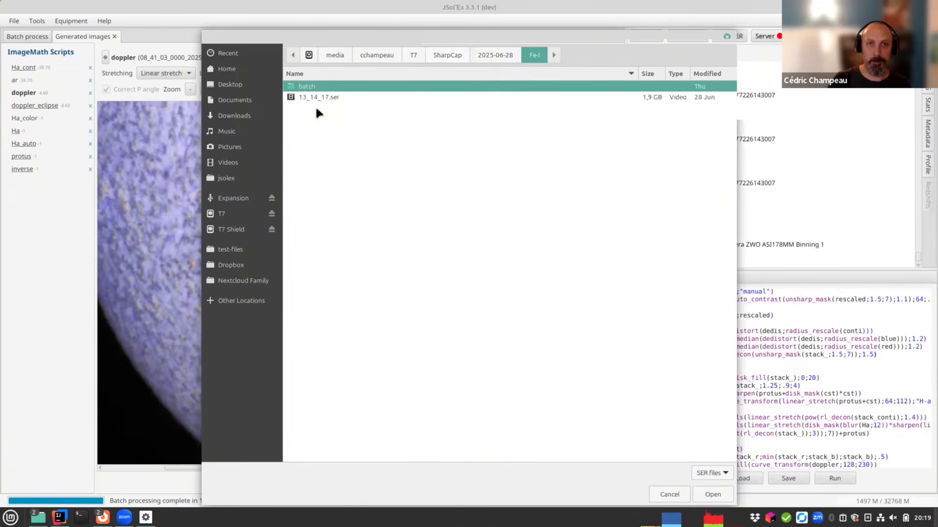
{"action": "left_click", "coordinate": [485, 52]}
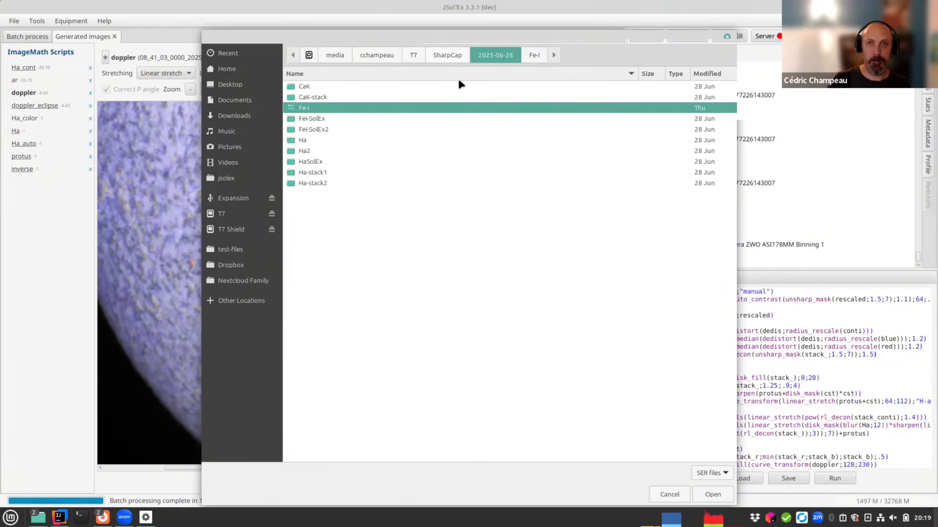
{"action": "left_click", "coordinate": [438, 58]}
{"action": "double_click", "coordinate": [331, 120]}
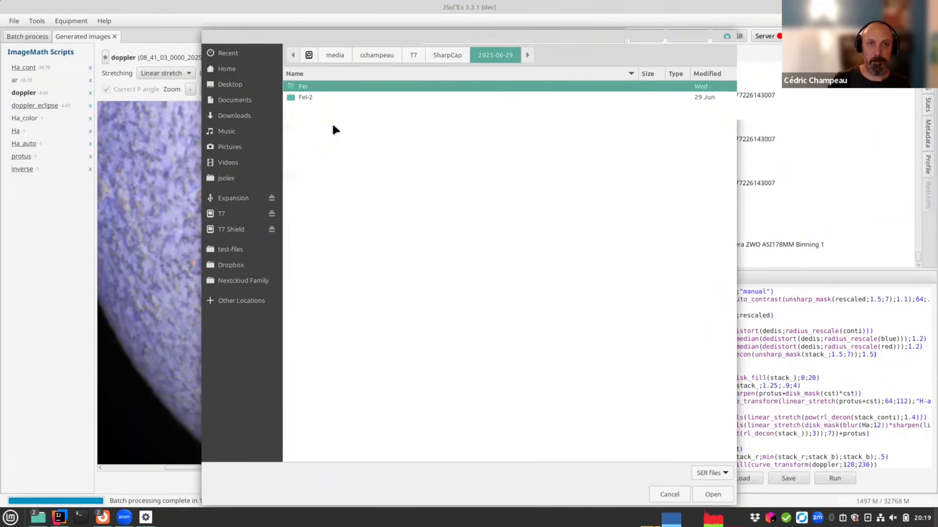
{"action": "double_click", "coordinate": [312, 88]}
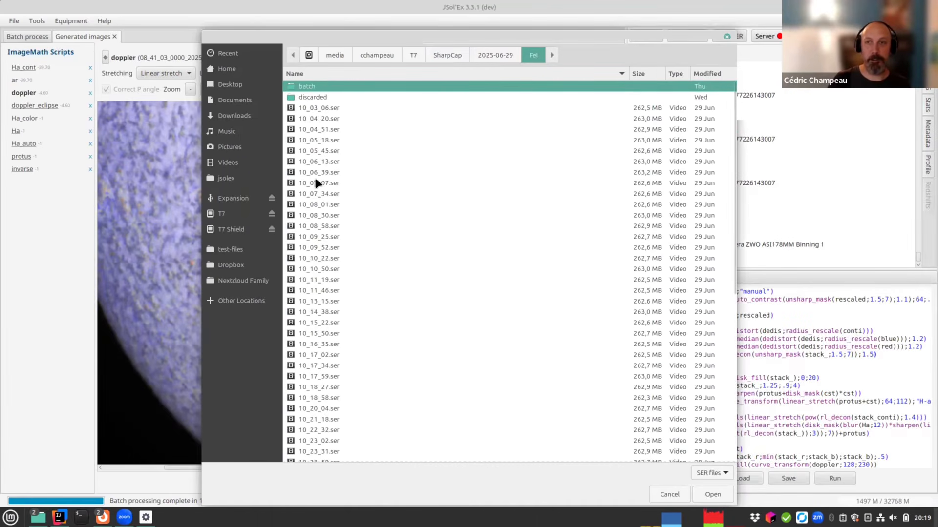
{"action": "left_click", "coordinate": [674, 498]}
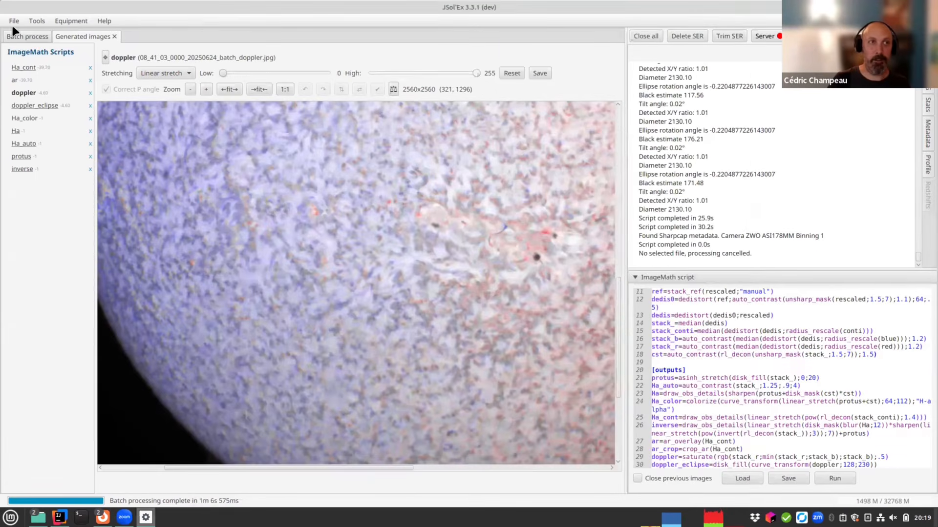
Start a new scan file selection and navigate to SharpCap/2025-06-29/FeI on the T7 drive
{"action": "left_click", "coordinate": [14, 21]}
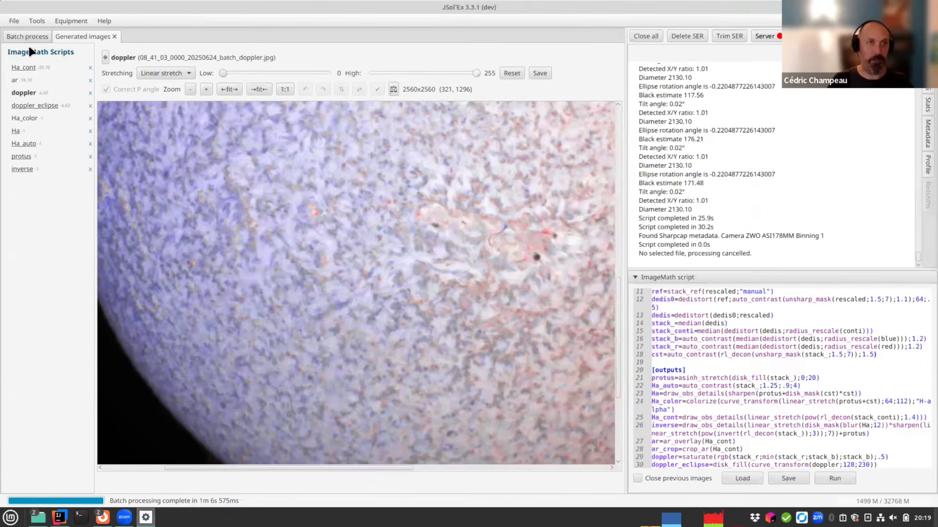
{"action": "left_click", "coordinate": [27, 49]}
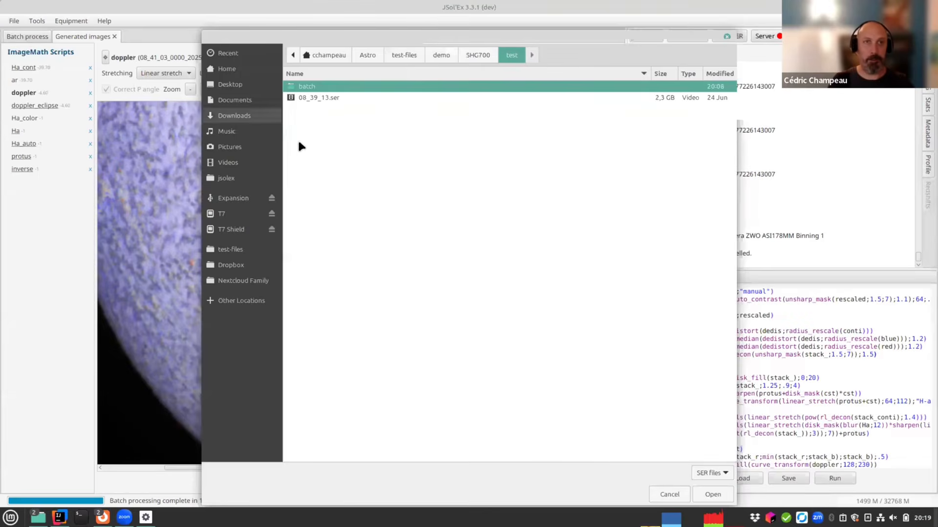
{"action": "left_click", "coordinate": [237, 215]}
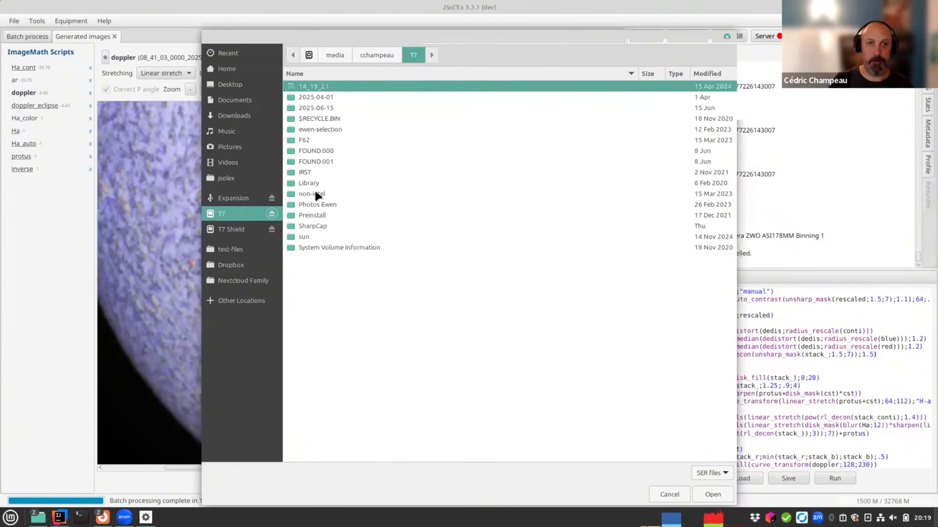
{"action": "double_click", "coordinate": [315, 225]}
{"action": "double_click", "coordinate": [318, 130]}
{"action": "double_click", "coordinate": [308, 88]}
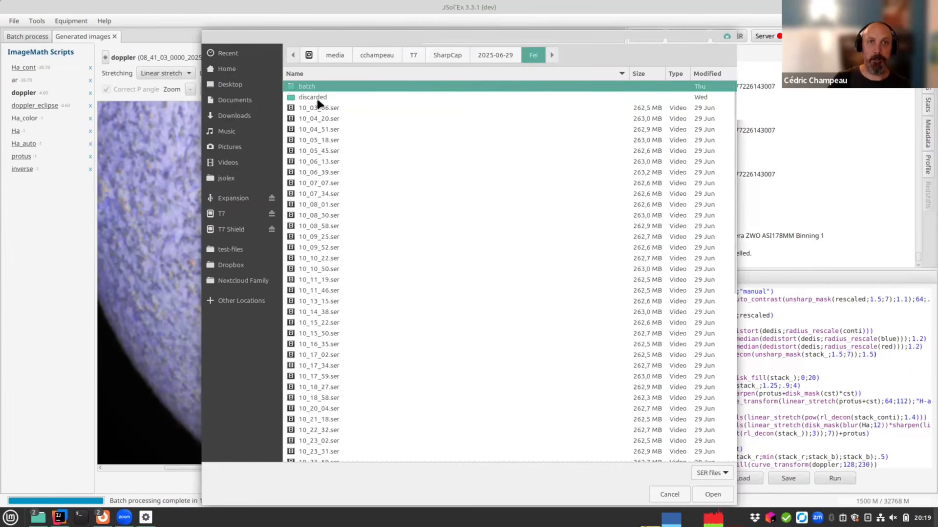
Select all SER files from 10_03_06.ser to 10_43_34.ser and open them for batch processing
{"action": "left_click", "coordinate": [335, 108]}
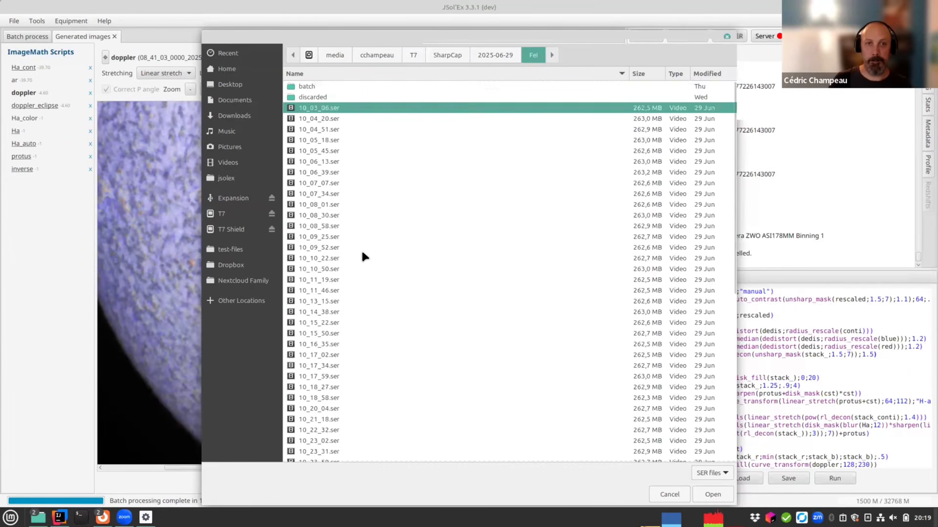
{"action": "scroll", "coordinate": [360, 259], "scroll_direction": "down", "scroll_amount": 5}
{"action": "left_click", "coordinate": [329, 456], "text": "shift"}
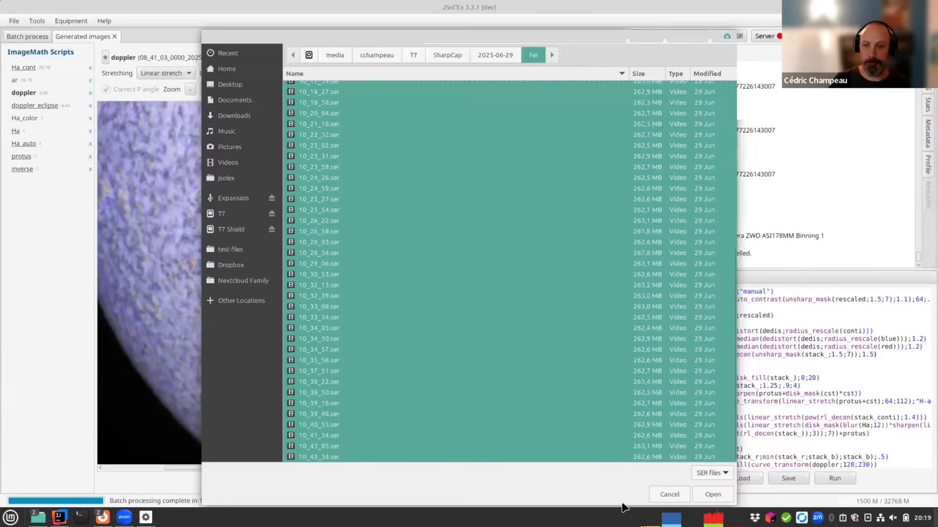
{"action": "left_click", "coordinate": [705, 496]}
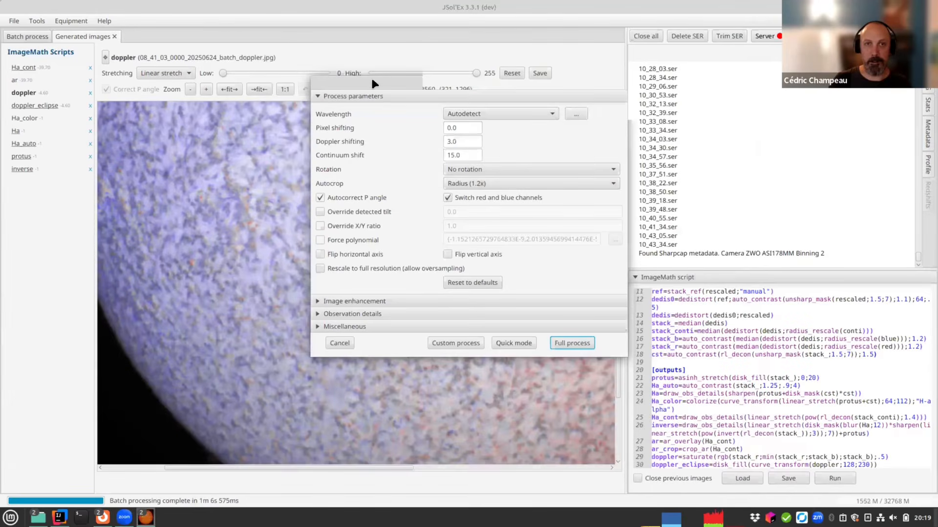
{"action": "left_click_drag", "start_coordinate": [371, 78], "coordinate": [251, 84]}
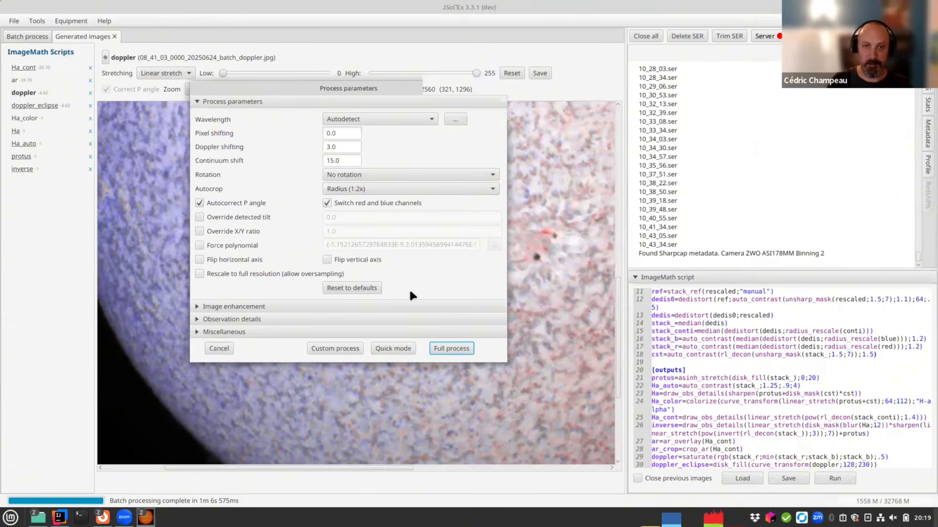
{"action": "left_click", "coordinate": [337, 350]}
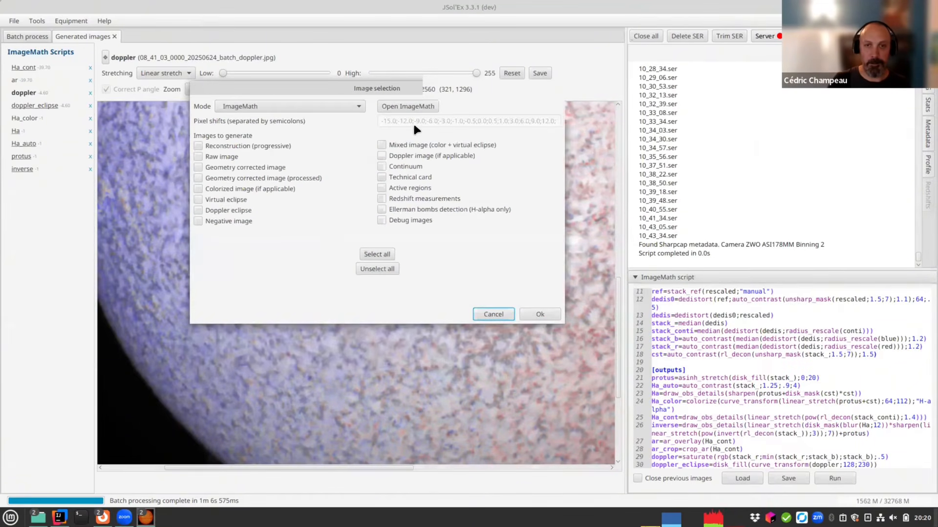
{"action": "left_click", "coordinate": [482, 315]}
Set the instrument to Sol'Ex Pro (7µm/6mm slit) in the observation details and check the pixel size
{"action": "left_click", "coordinate": [243, 307]}
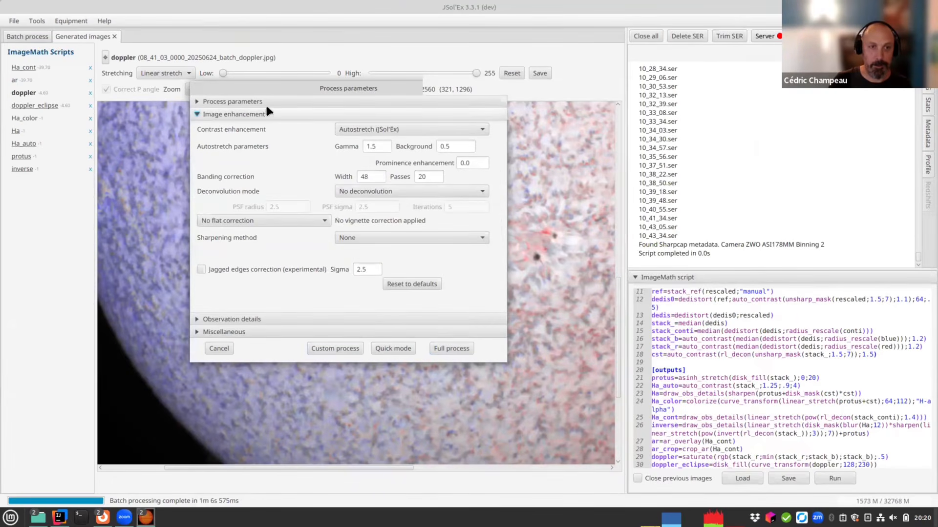
{"action": "left_click", "coordinate": [229, 318]}
{"action": "left_click", "coordinate": [323, 189]}
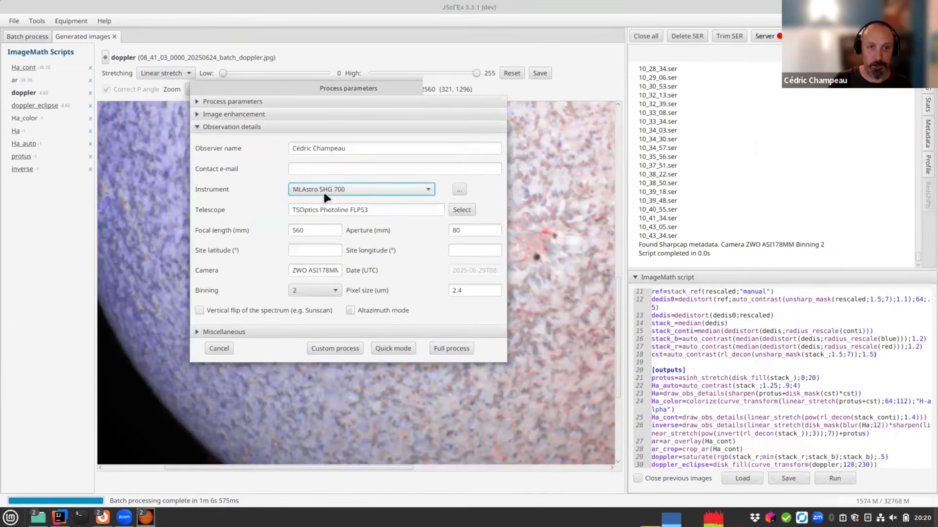
{"action": "left_click", "coordinate": [315, 201]}
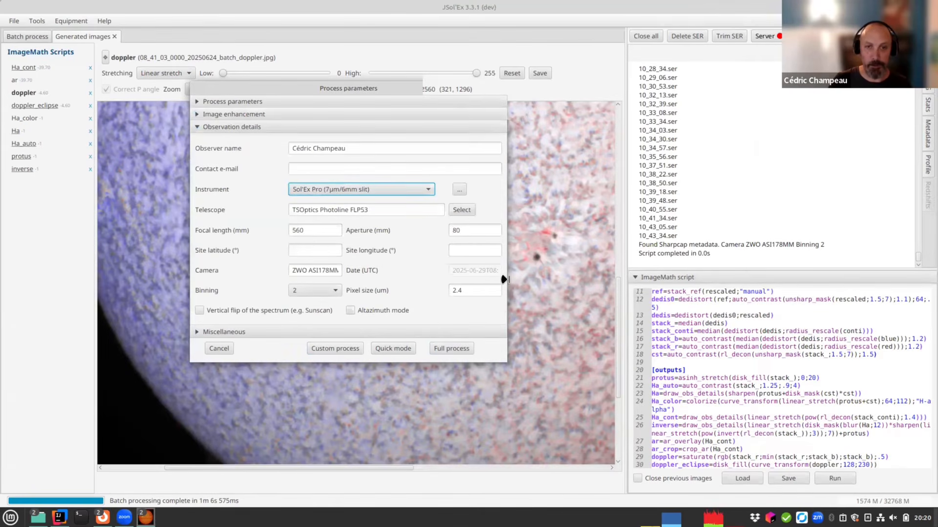
{"action": "double_click", "coordinate": [477, 293]}
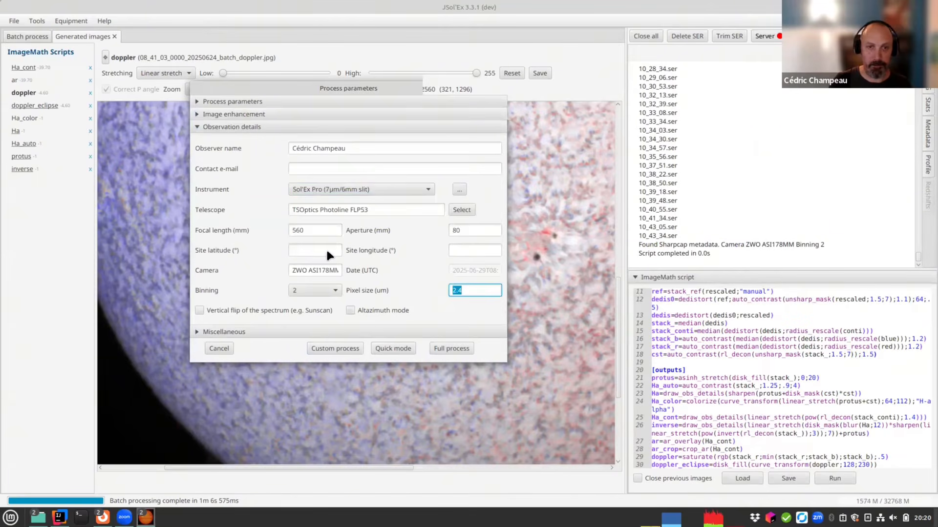
Remove the stack-Ha-aggressive-unsharp script from the custom process's ImageMath scripts and load the Corona E image sample script
{"action": "left_click", "coordinate": [335, 348]}
{"action": "left_click", "coordinate": [393, 110]}
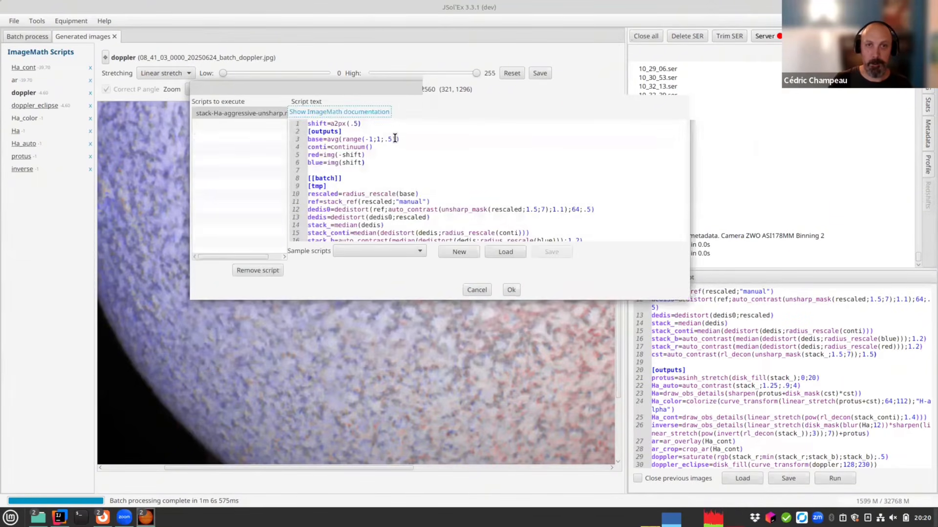
{"action": "left_click", "coordinate": [264, 270]}
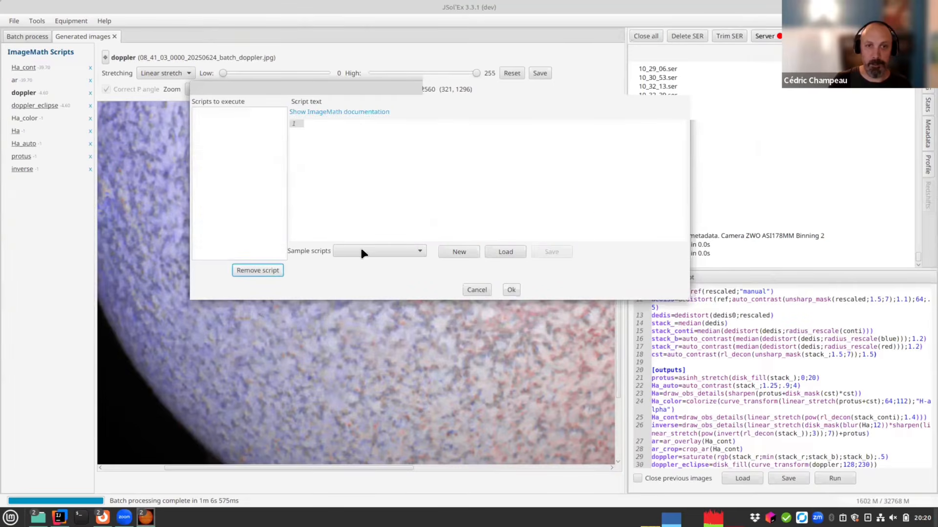
{"action": "left_click", "coordinate": [362, 251]}
{"action": "left_click", "coordinate": [379, 393]}
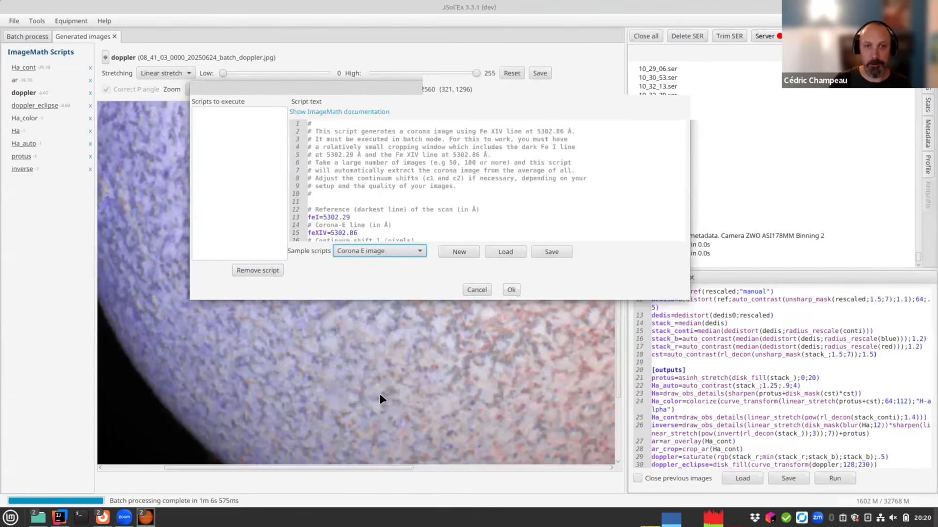
Save the sample script as corona in the demo folder inside test-files
{"action": "left_click", "coordinate": [556, 251]}
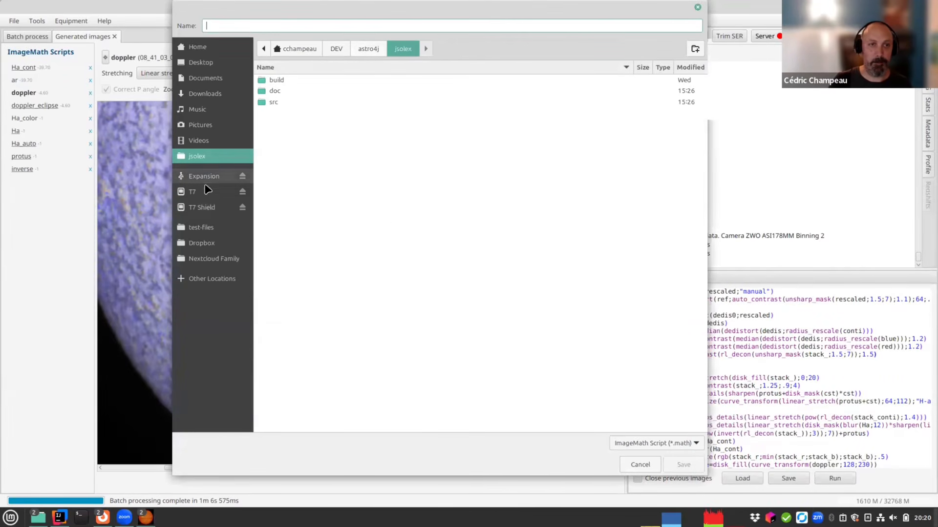
{"action": "left_click", "coordinate": [211, 227]}
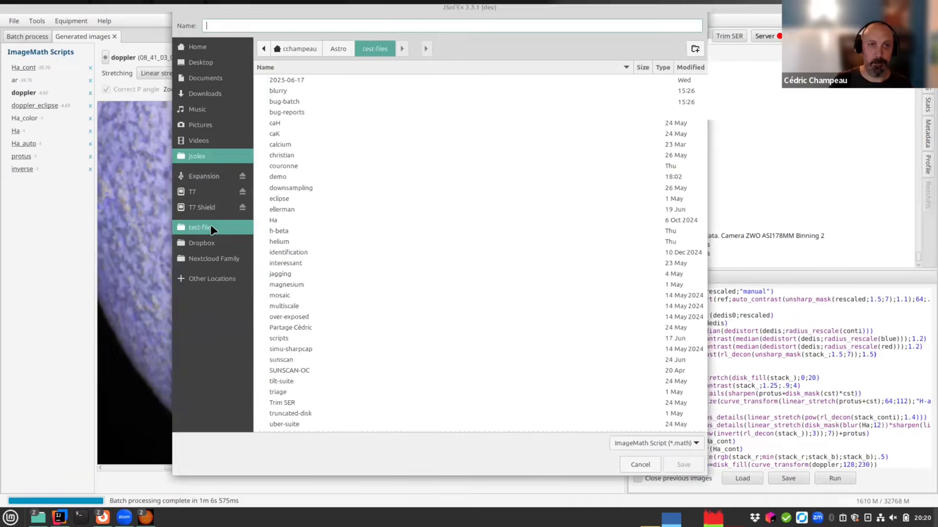
{"action": "double_click", "coordinate": [287, 178]}
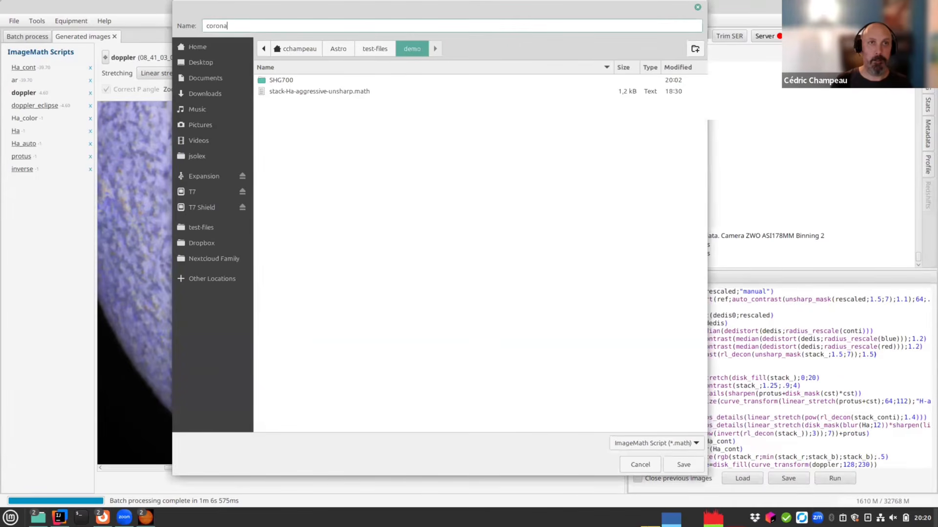
{"action": "type", "text": "corona"}
{"action": "key", "text": "Return"}
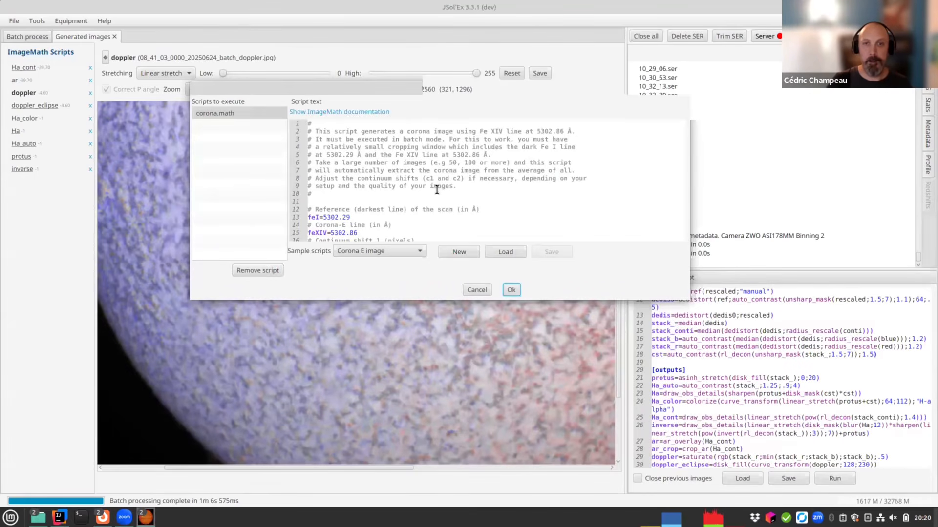
Review the corona script's reference lines and continuum shifts, accept it and start the batch processing
{"action": "scroll", "coordinate": [390, 195], "scroll_direction": "down", "scroll_amount": 3}
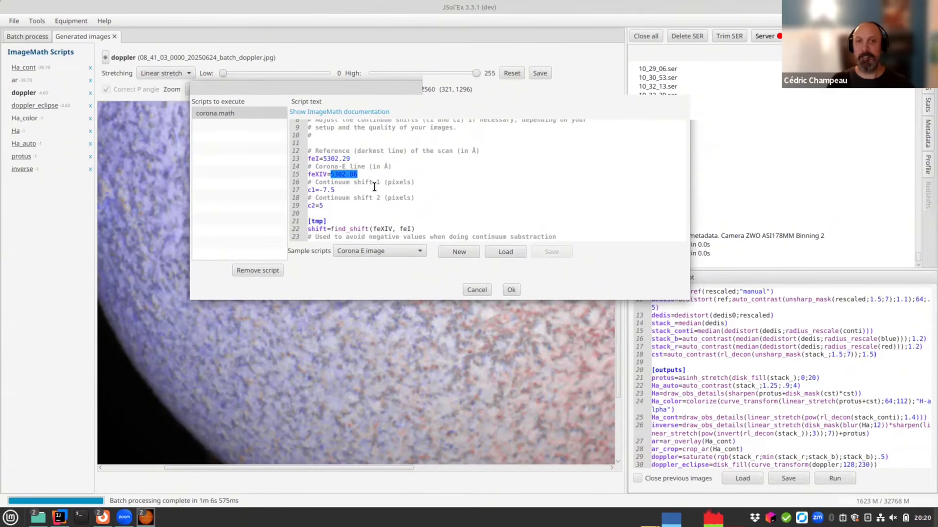
{"action": "scroll", "coordinate": [381, 187], "scroll_direction": "down", "scroll_amount": 1}
{"action": "scroll", "coordinate": [390, 166], "scroll_direction": "down", "scroll_amount": 3}
{"action": "scroll", "coordinate": [396, 210], "scroll_direction": "up", "scroll_amount": 2}
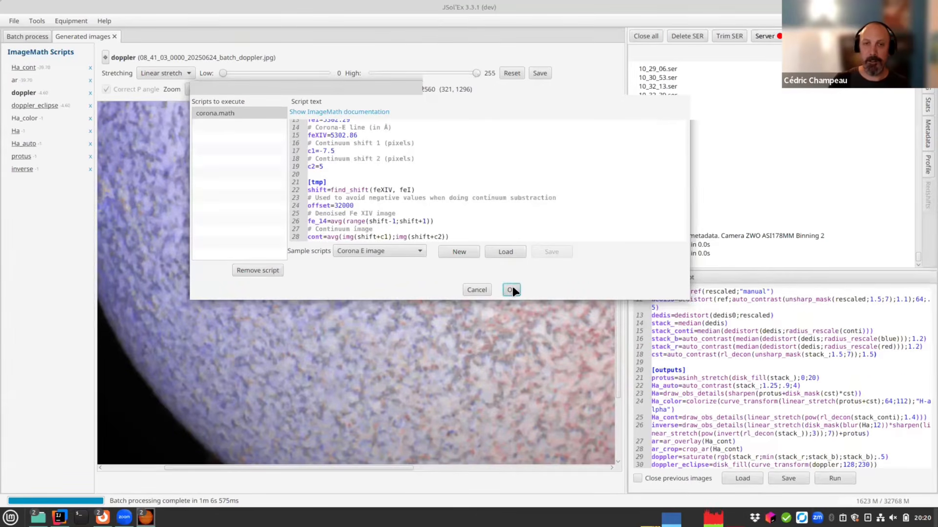
{"action": "left_click", "coordinate": [511, 290]}
{"action": "left_click", "coordinate": [535, 316]}
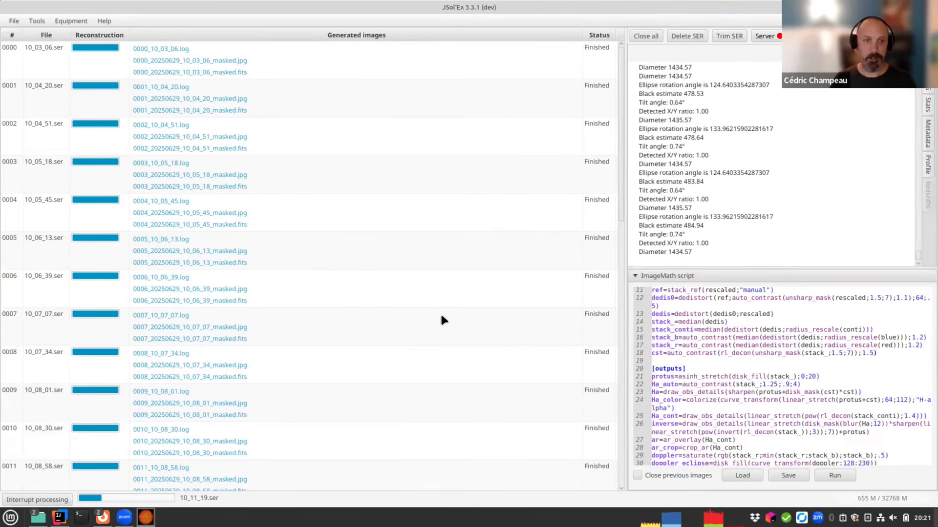
Examine the progress of the 2025-06-29 FeI scans throughout the batch processing list
{"action": "scroll", "coordinate": [441, 321], "scroll_direction": "down", "scroll_amount": 10}
{"action": "scroll", "coordinate": [442, 315], "scroll_direction": "down", "scroll_amount": 10}
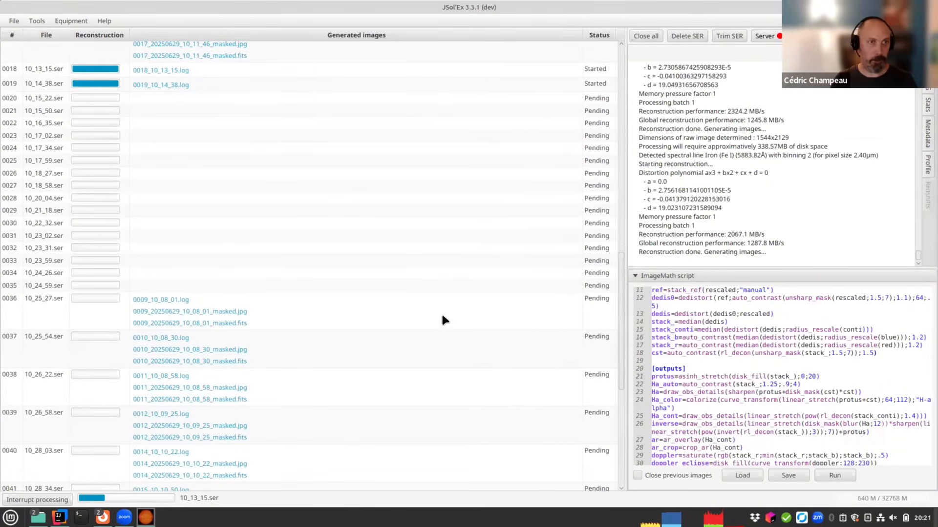
{"action": "scroll", "coordinate": [293, 337], "scroll_direction": "down", "scroll_amount": 10}
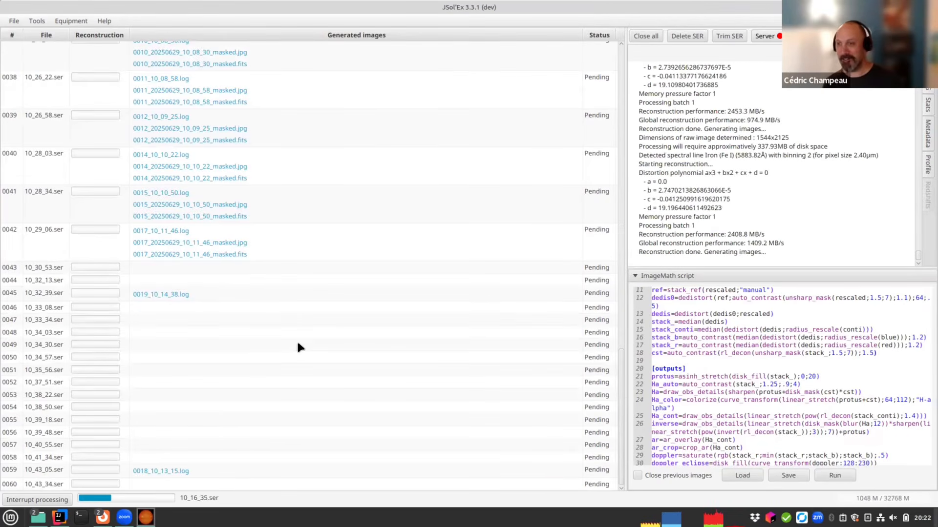
{"action": "scroll", "coordinate": [219, 322], "scroll_direction": "up", "scroll_amount": 5}
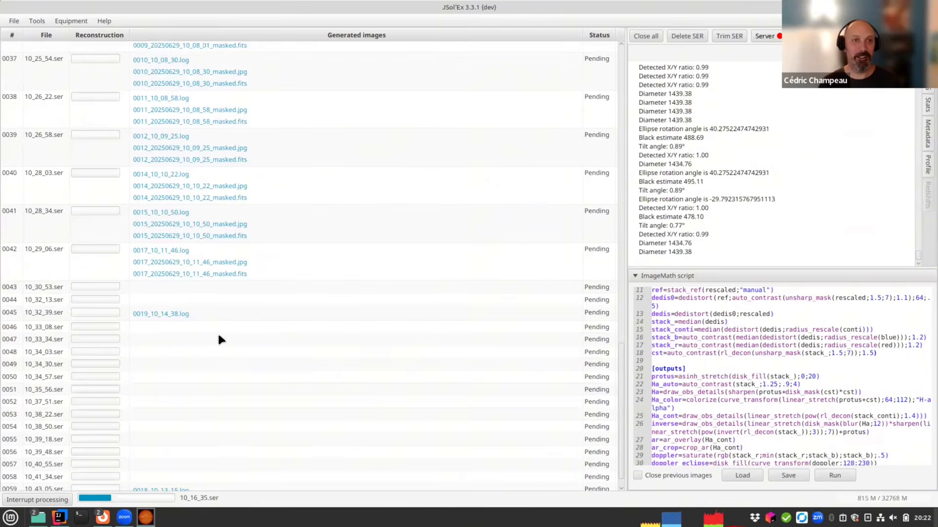
{"action": "scroll", "coordinate": [219, 259], "scroll_direction": "up", "scroll_amount": 10}
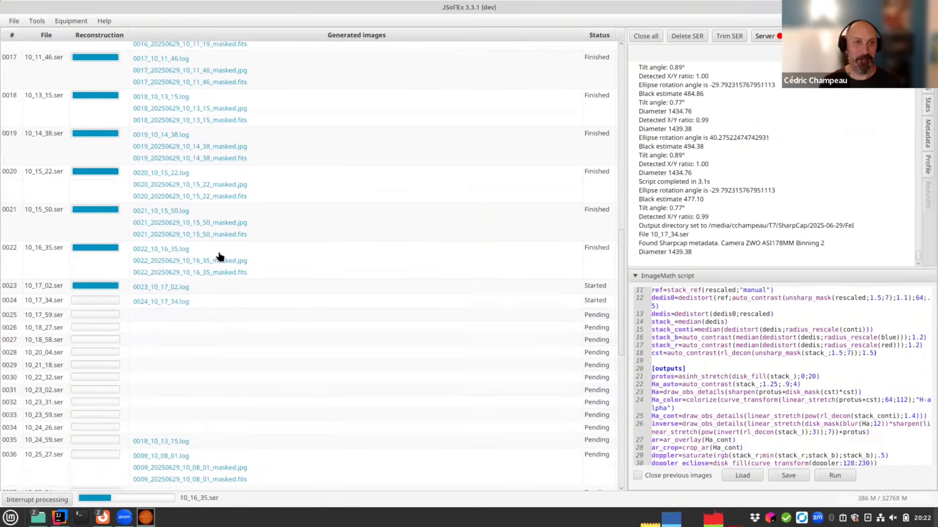
Open the batch's masked images folder, view 0000_20250629_10_03_06_masked.jpg and close the image viewer
{"action": "left_click", "coordinate": [227, 111]}
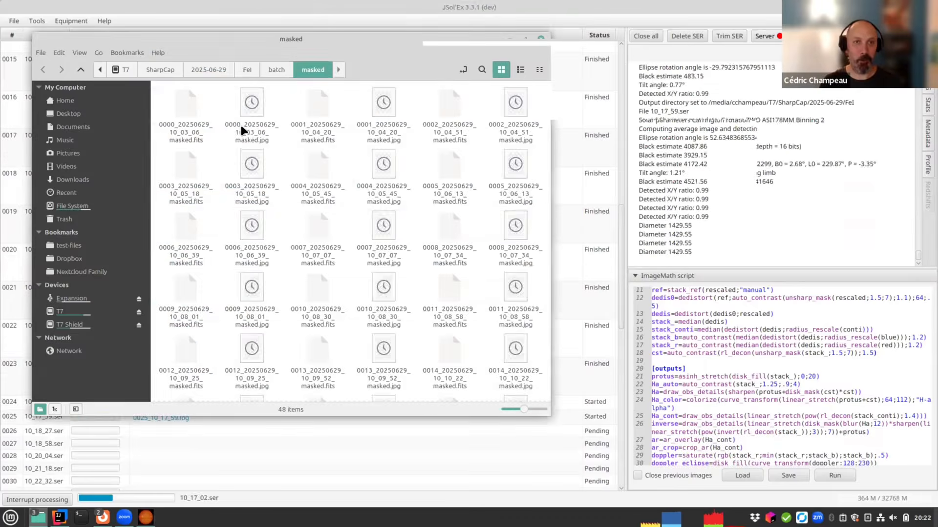
{"action": "left_click", "coordinate": [253, 103]}
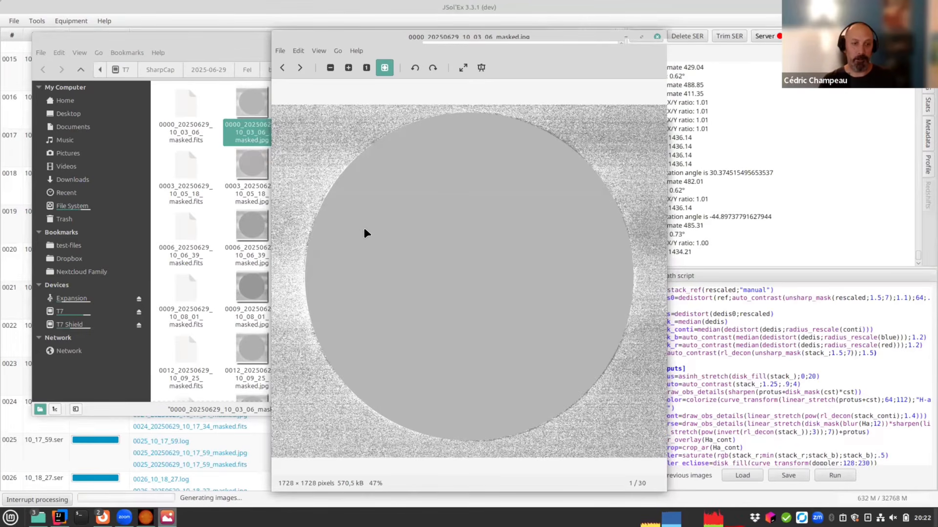
{"action": "left_click_drag", "start_coordinate": [272, 37], "coordinate": [185, 37]}
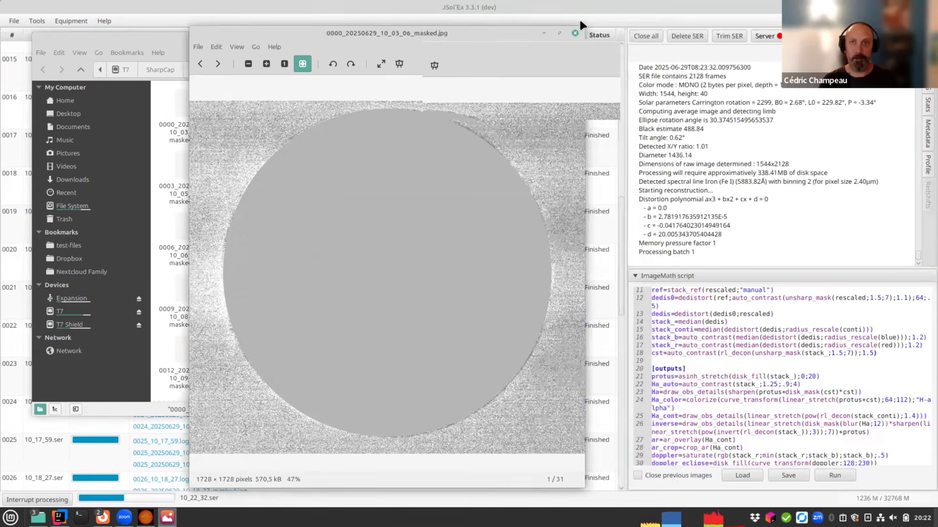
{"action": "left_click", "coordinate": [570, 34]}
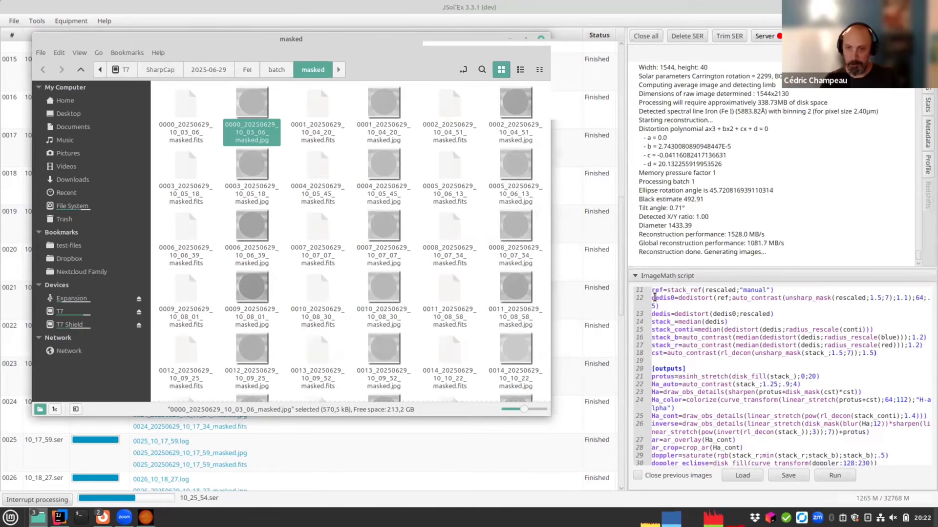
Display the generated legend version of the stacked corona image
{"action": "left_click_drag", "start_coordinate": [621, 251], "coordinate": [608, 453]}
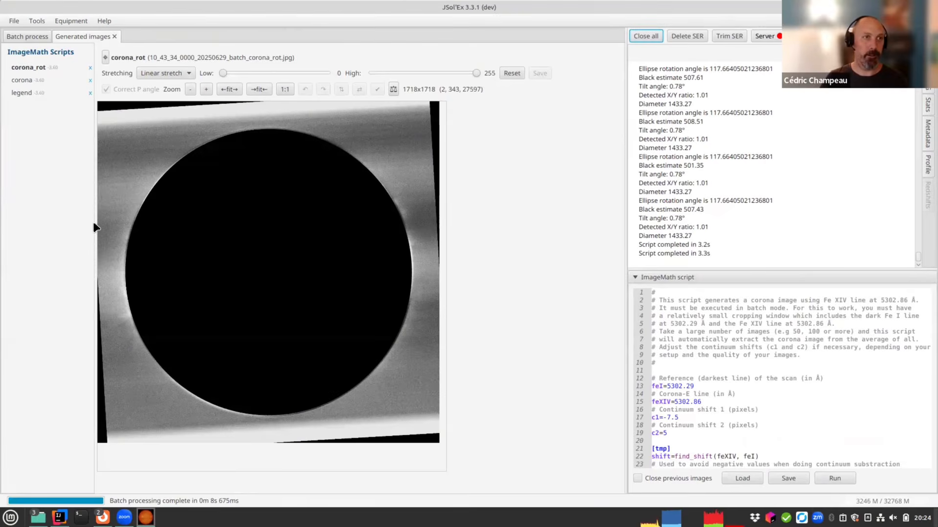
{"action": "left_click", "coordinate": [23, 93]}
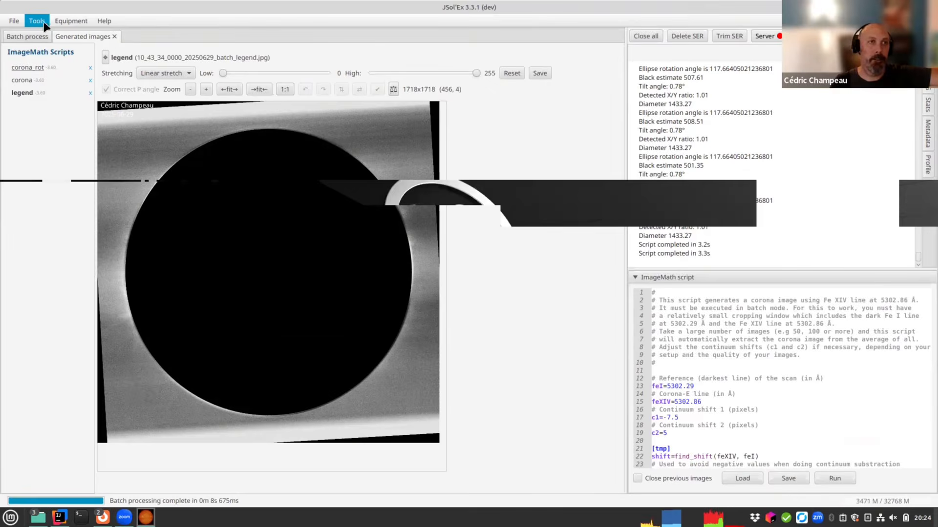
Examine the individual frames of 10_03_06.ser in the Video analyzer and close the frame debugger
{"action": "left_click", "coordinate": [59, 23]}
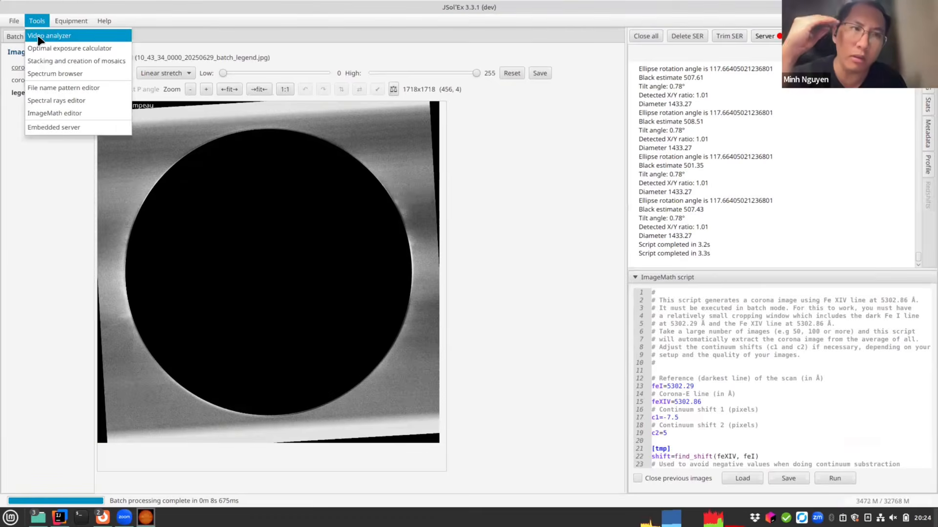
{"action": "left_click", "coordinate": [37, 35]}
{"action": "left_click", "coordinate": [323, 108]}
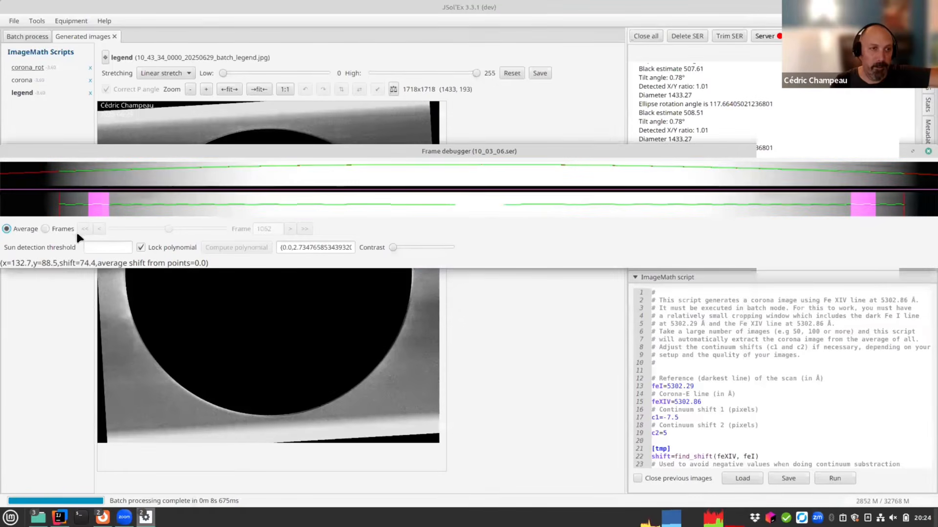
{"action": "left_click", "coordinate": [73, 229]}
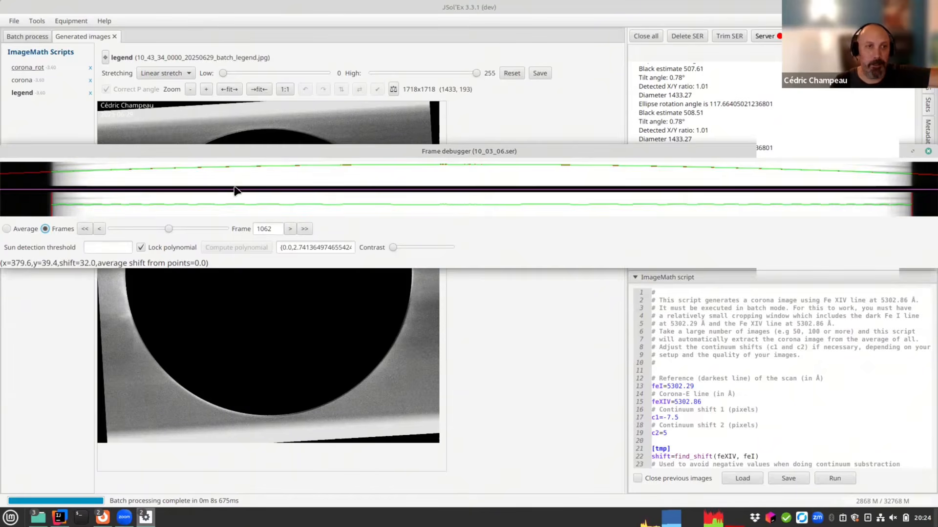
{"action": "left_click_drag", "start_coordinate": [409, 151], "coordinate": [274, 227]}
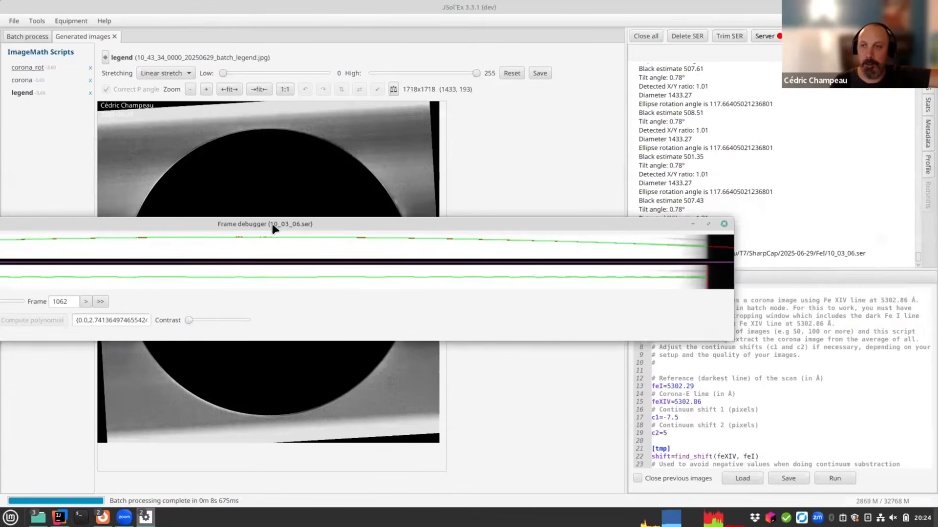
{"action": "left_click", "coordinate": [724, 224]}
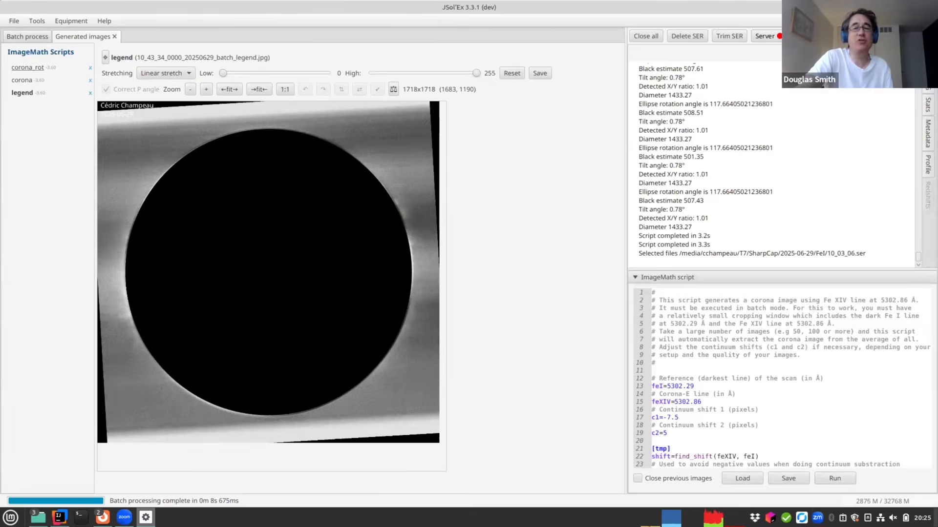
{"action": "left_click", "coordinate": [711, 110]}
{"action": "left_click", "coordinate": [687, 156]}
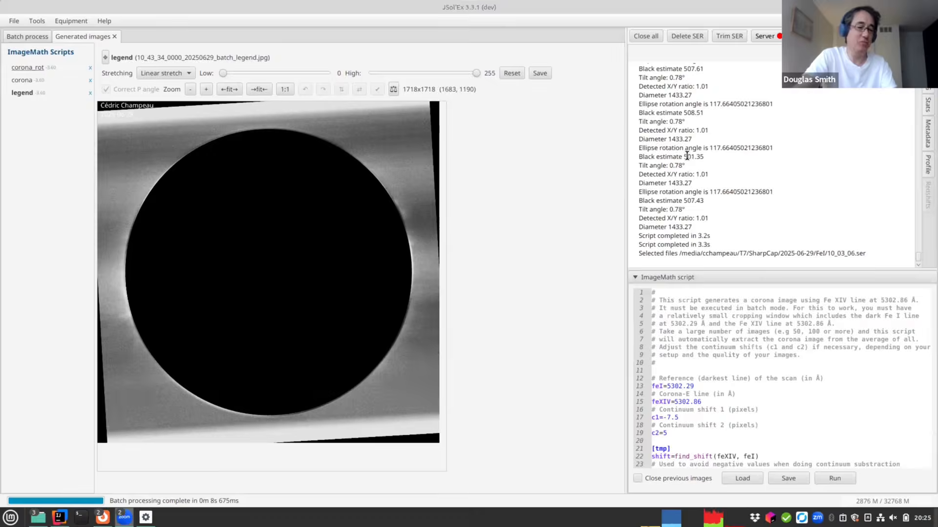
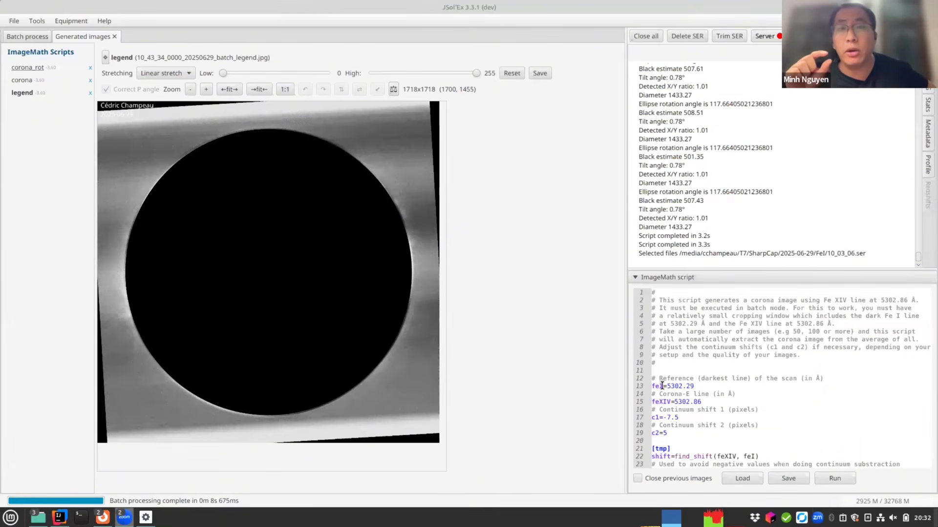
Open the recent scan SHG700/Ha/1322_49.ser from the demo folder and begin a custom process for it
{"action": "left_click", "coordinate": [13, 22]}
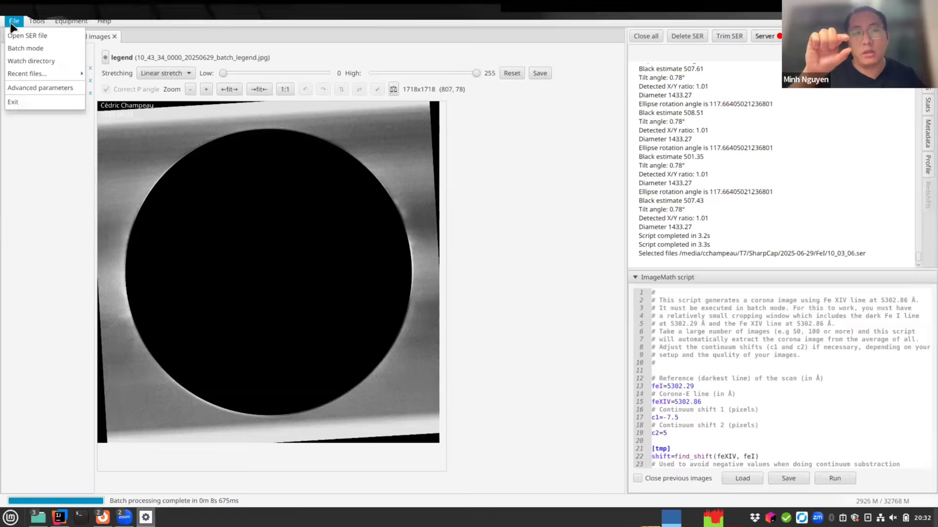
{"action": "mouse_move", "coordinate": [43, 73]}
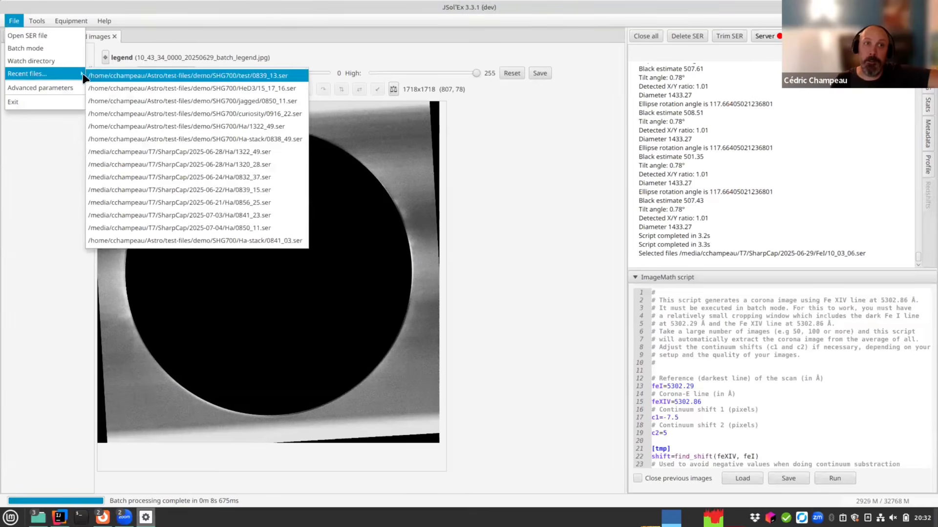
{"action": "left_click", "coordinate": [177, 127]}
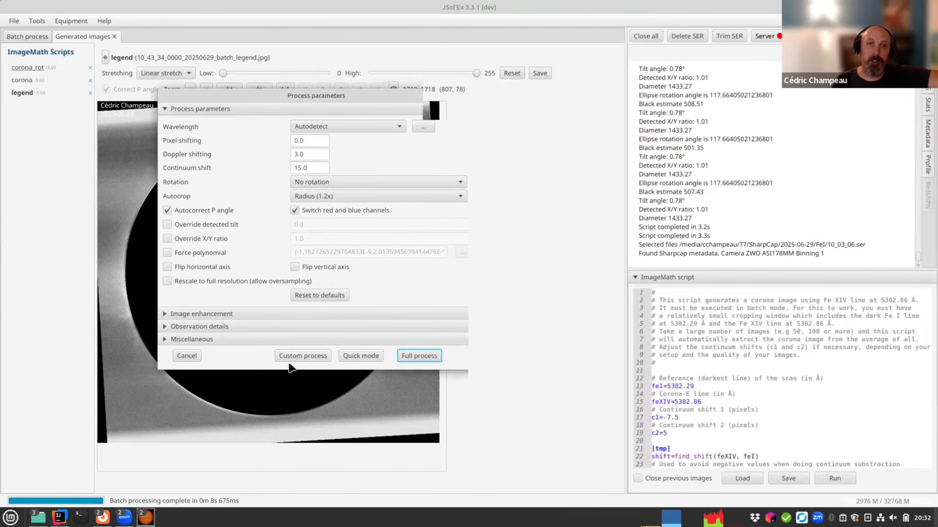
{"action": "left_click", "coordinate": [296, 356]}
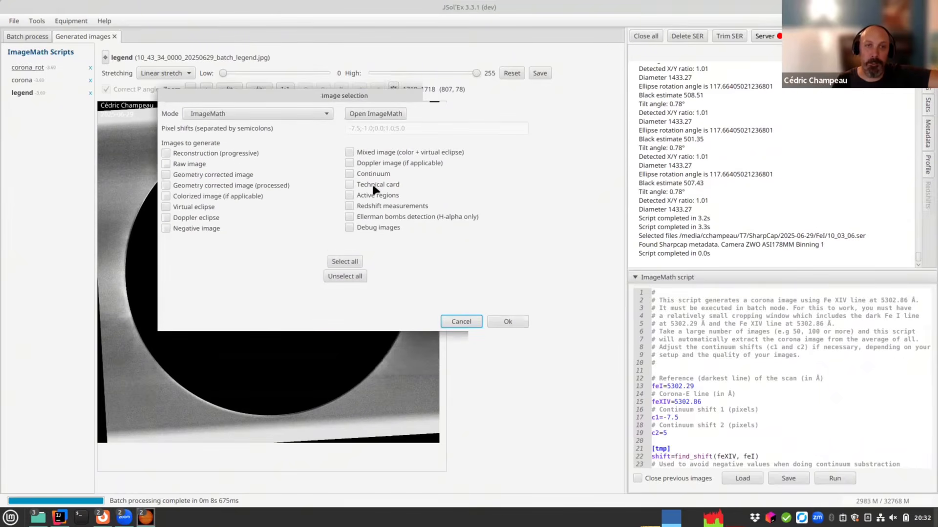
Cancel the image selection, set the banding correction to width 16 and 1 pass, and process the scan in quick mode
{"action": "left_click", "coordinate": [292, 112]}
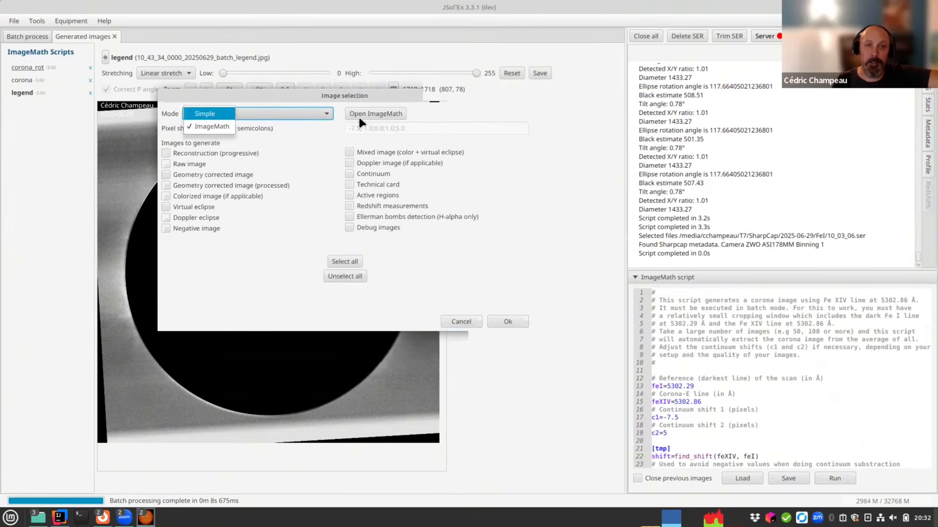
{"action": "left_click", "coordinate": [458, 322]}
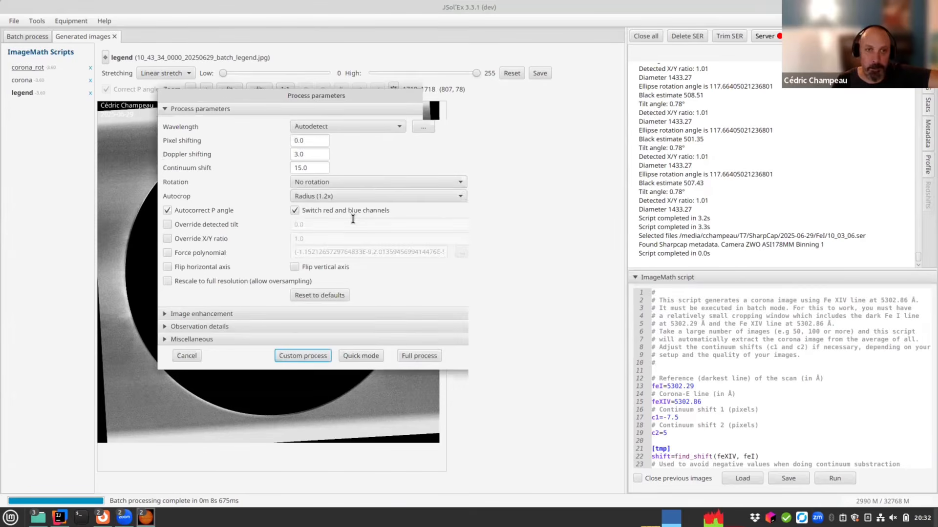
{"action": "left_click", "coordinate": [216, 315]}
{"action": "double_click", "coordinate": [333, 184]}
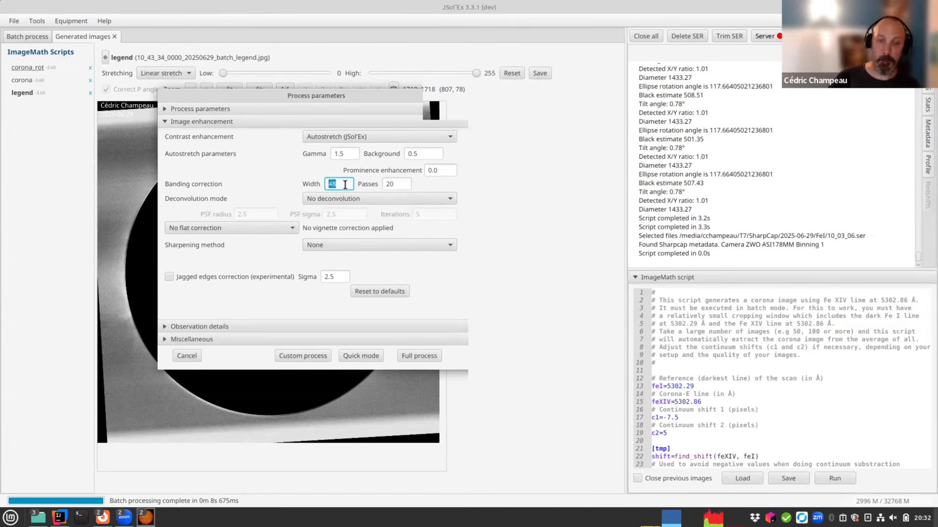
{"action": "type", "text": "16"}
{"action": "key", "text": "Tab"}
{"action": "type", "text": "1"}
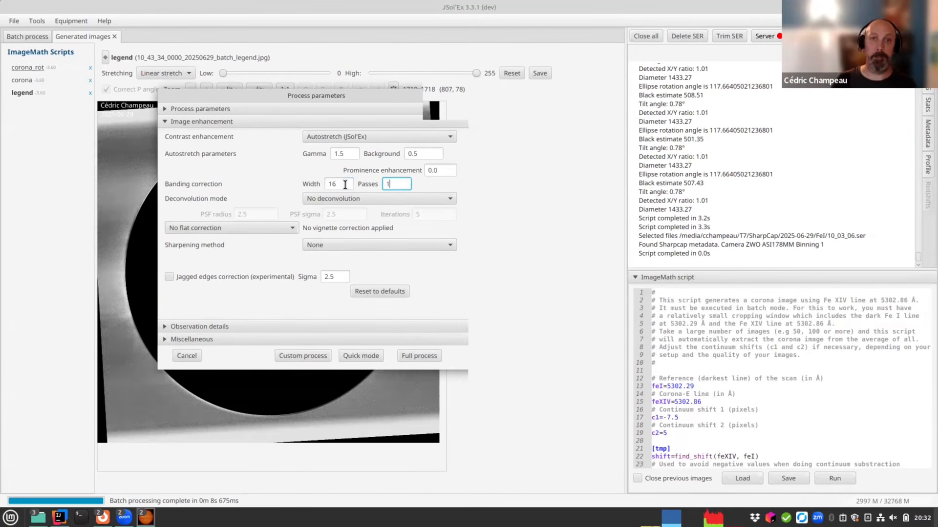
{"action": "left_click", "coordinate": [357, 355]}
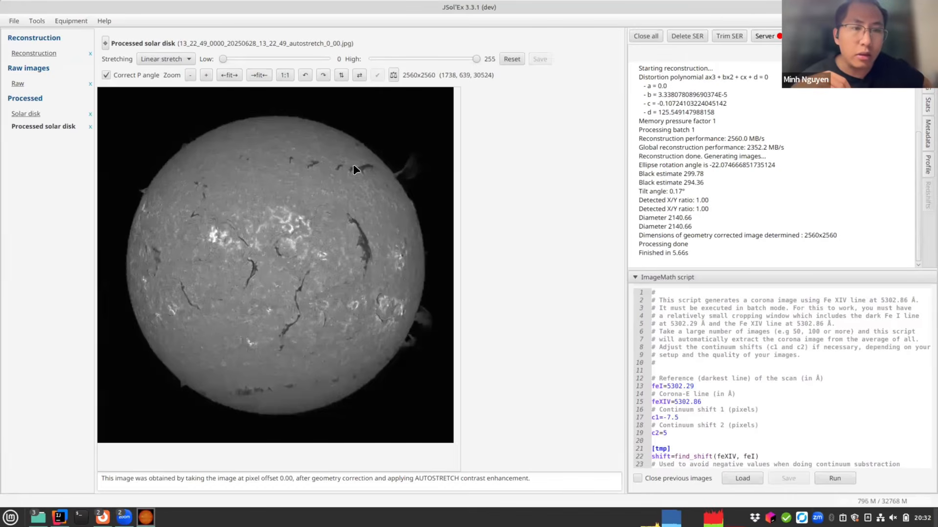
Open the recent scan SHG700/Ha-stack/0838_49.ser and process it in quick mode
{"action": "left_click", "coordinate": [16, 21]}
{"action": "mouse_move", "coordinate": [30, 73]}
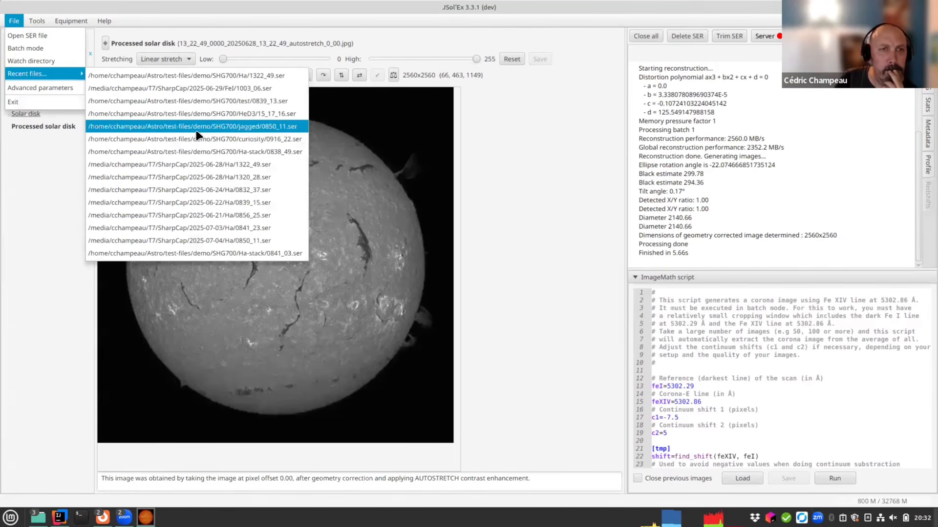
{"action": "left_click", "coordinate": [193, 153]}
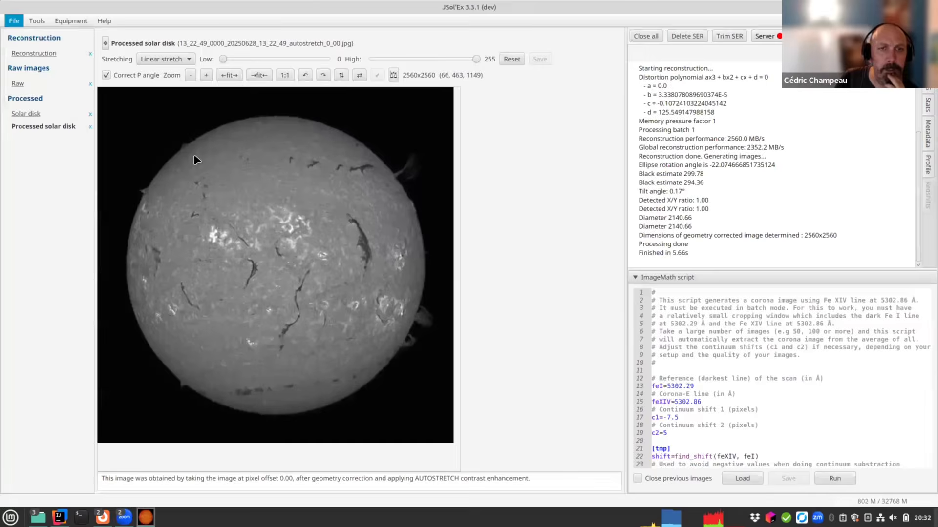
{"action": "left_click_drag", "start_coordinate": [405, 91], "coordinate": [216, 92]}
{"action": "left_click", "coordinate": [318, 347]}
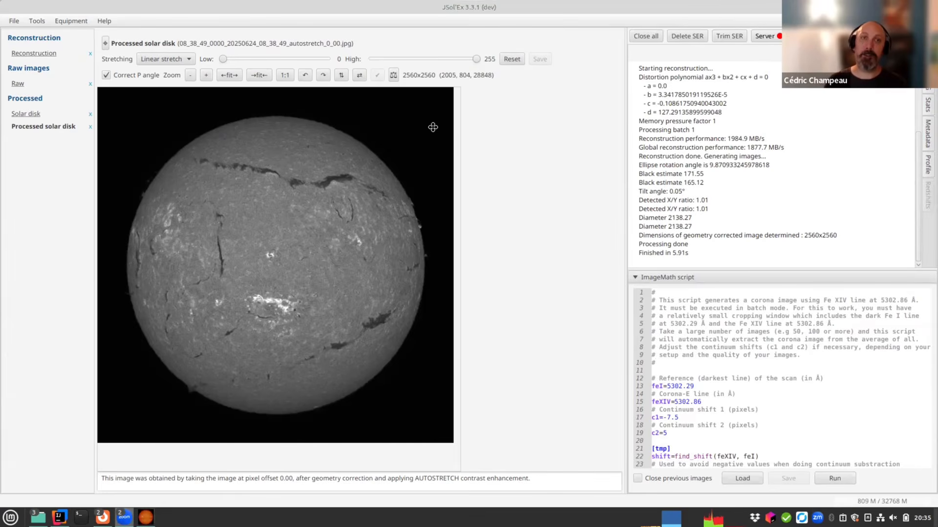
Reopen the Ha-stack/0838_49.ser scan and show the image enhancement settings in its process parameters
{"action": "left_click", "coordinate": [14, 21]}
{"action": "mouse_move", "coordinate": [49, 74]}
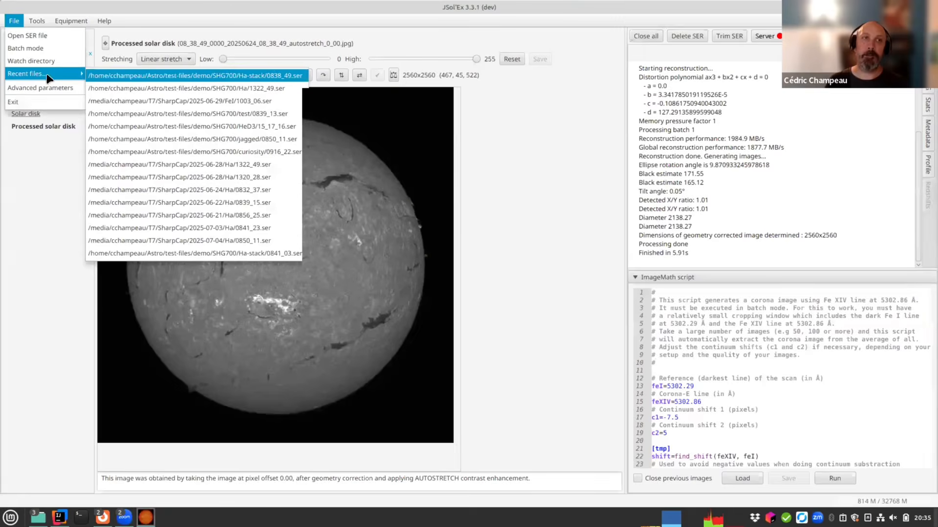
{"action": "left_click", "coordinate": [198, 74]}
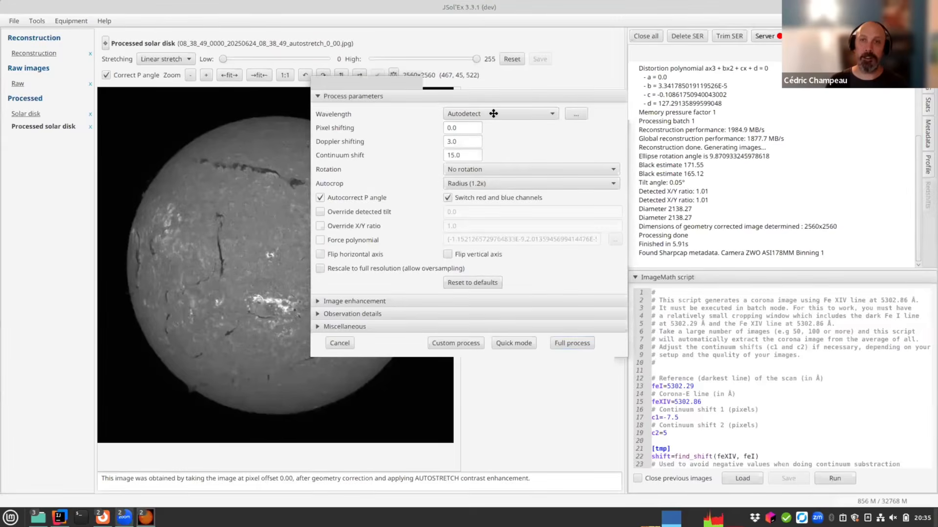
{"action": "left_click_drag", "start_coordinate": [388, 83], "coordinate": [250, 81]}
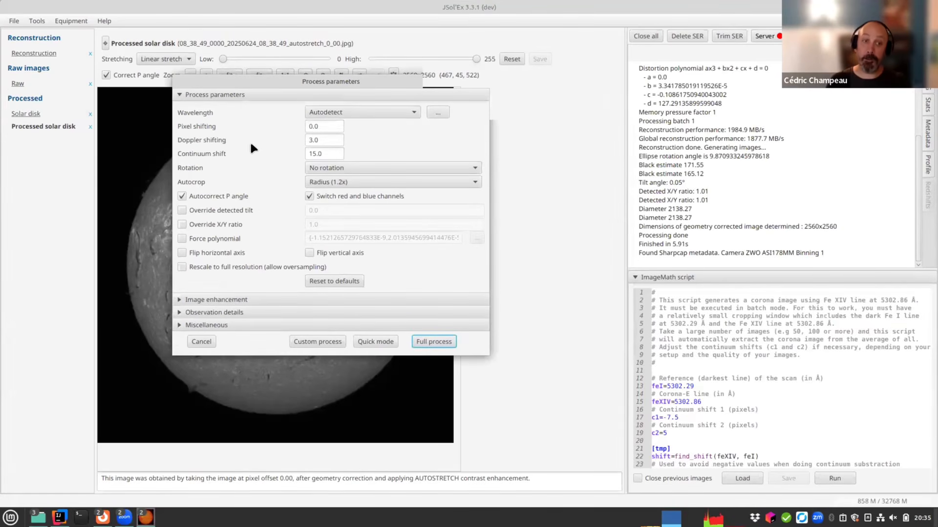
{"action": "left_click", "coordinate": [223, 300]}
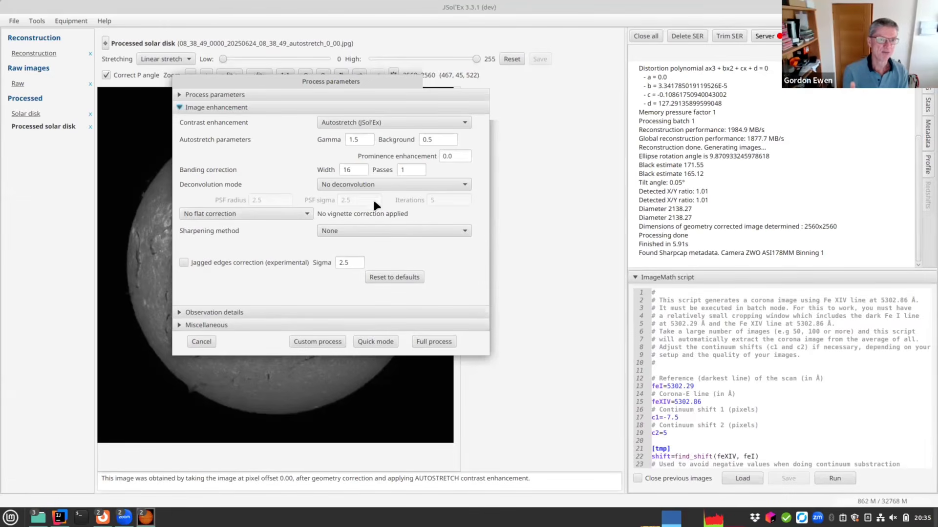
{"action": "left_click_drag", "start_coordinate": [379, 78], "coordinate": [360, 104]}
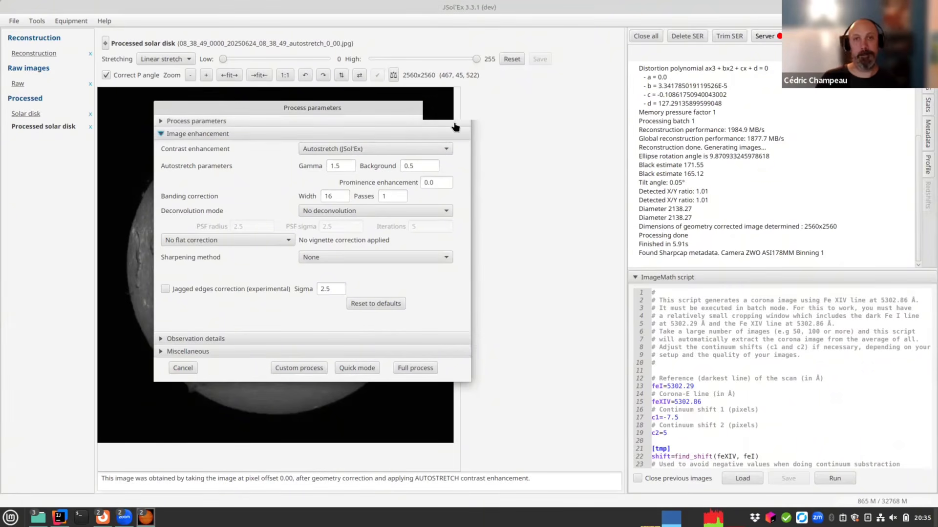
{"action": "left_click_drag", "start_coordinate": [441, 112], "coordinate": [462, 118]}
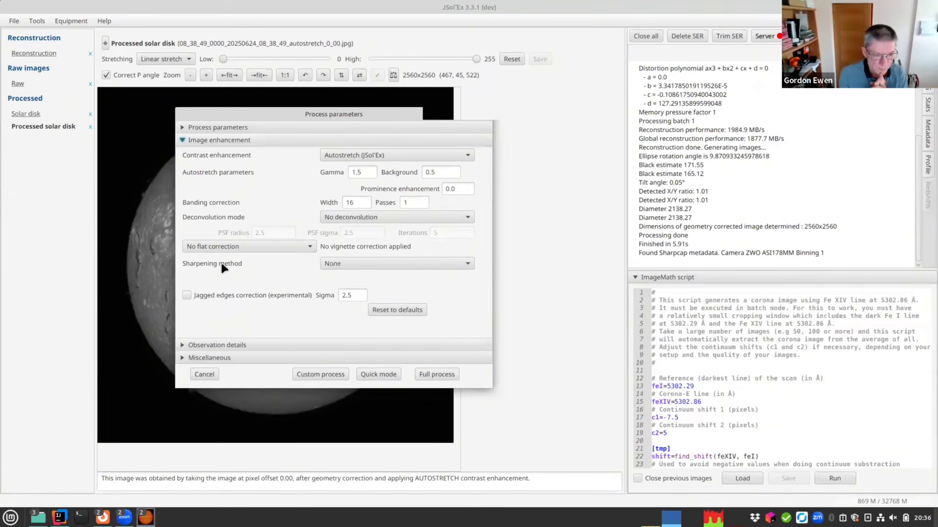
Set the sharpening method to Unsharp Mask and reprocess the scan in quick mode
{"action": "left_click", "coordinate": [335, 257]}
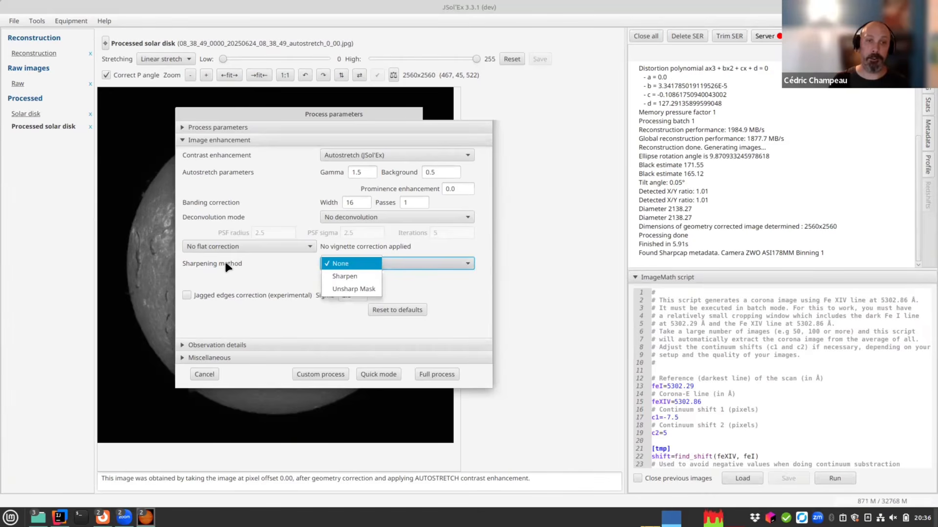
{"action": "key", "text": "Down"}
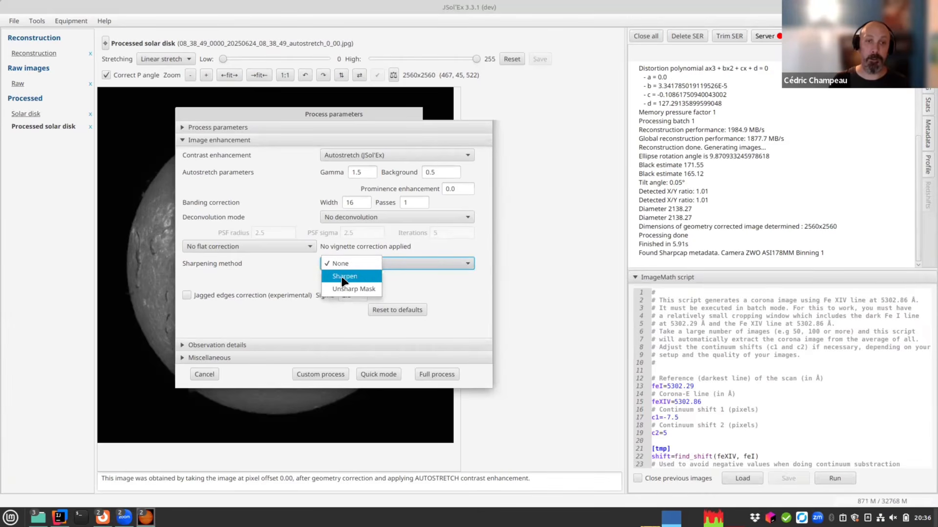
{"action": "left_click", "coordinate": [336, 288]}
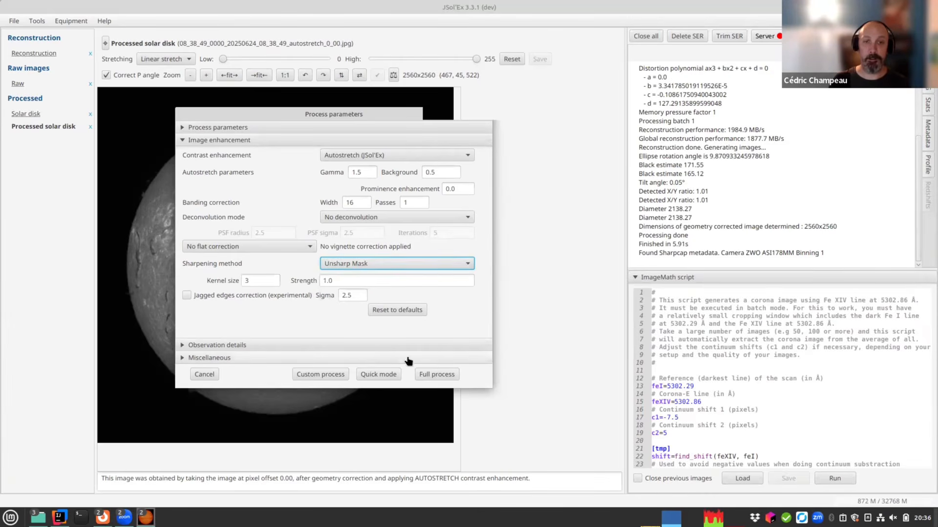
{"action": "left_click", "coordinate": [377, 376]}
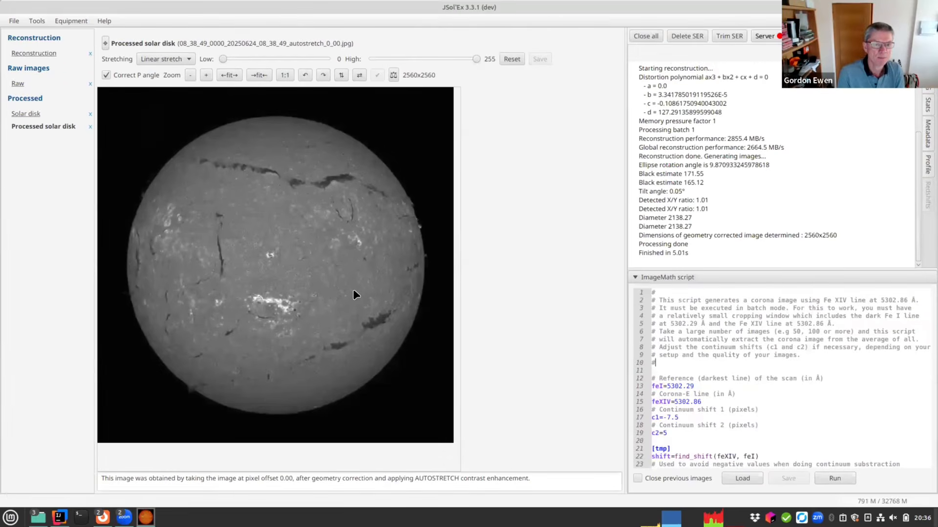
Inspect the surface detail of the sharpened solar disk up close and display the scan's spectral line profile
{"action": "scroll", "coordinate": [310, 265], "scroll_direction": "up", "scroll_amount": 2}
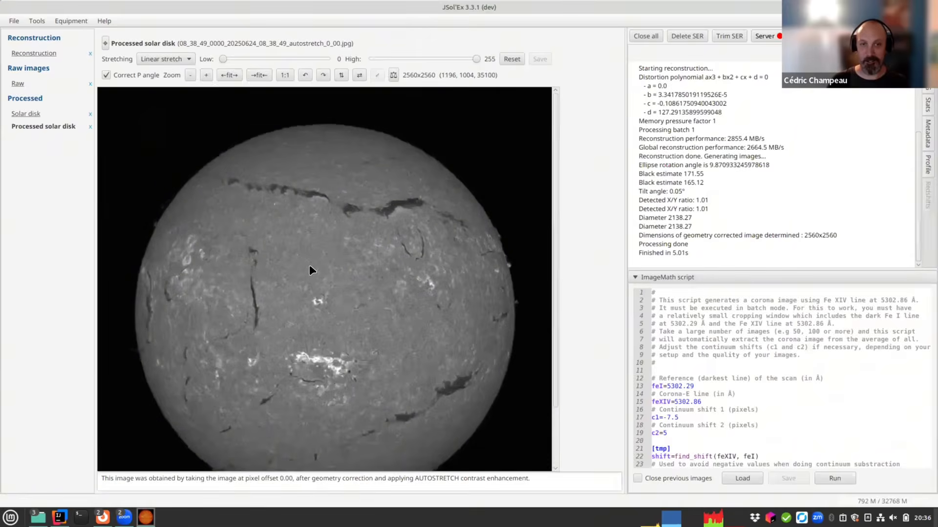
{"action": "scroll", "coordinate": [332, 280], "scroll_direction": "up", "scroll_amount": 4}
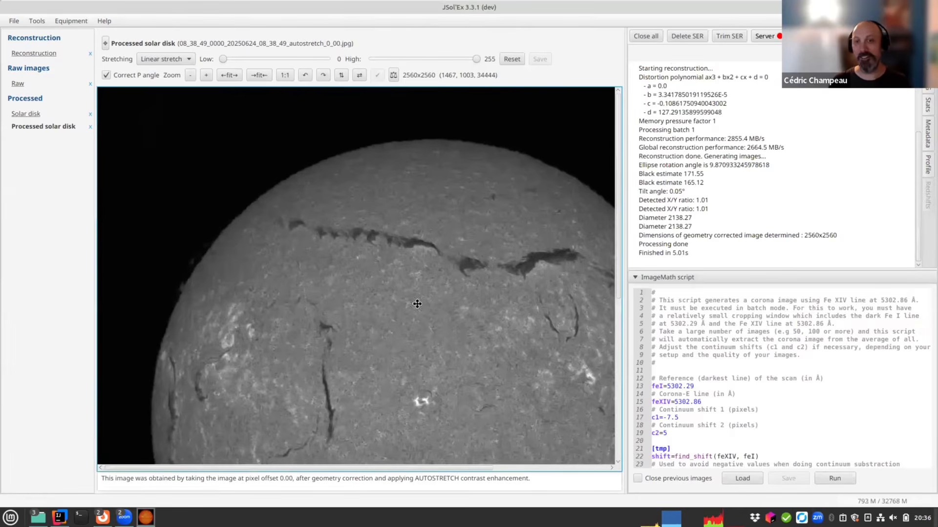
{"action": "scroll", "coordinate": [392, 283], "scroll_direction": "down", "scroll_amount": 2}
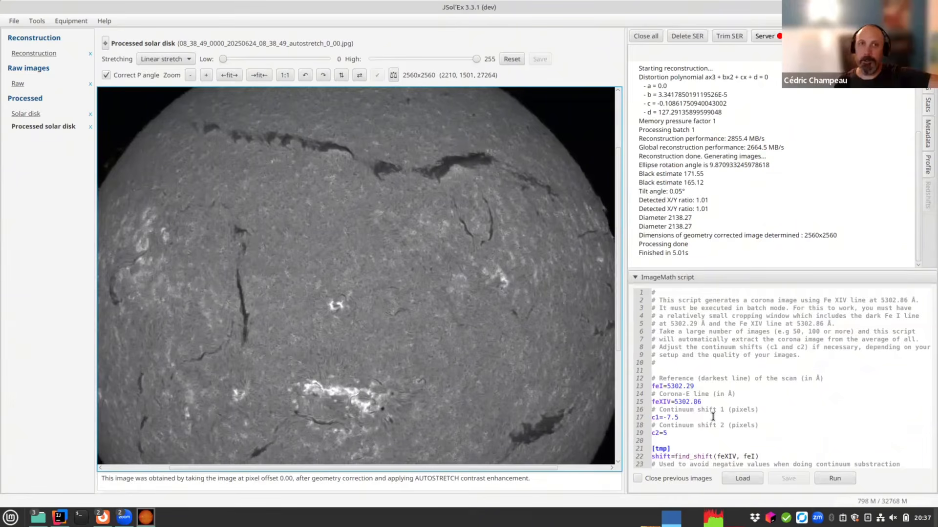
{"action": "left_click", "coordinate": [929, 165]}
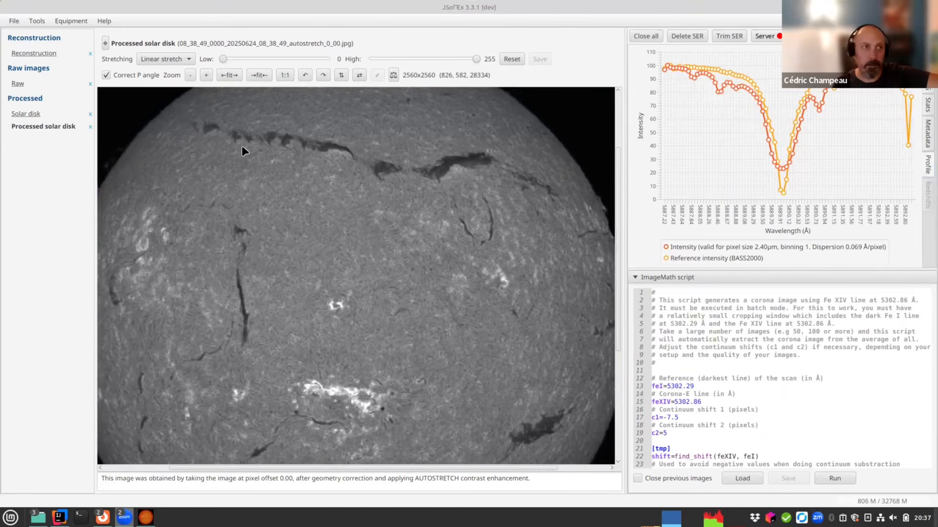
Open the 14_32_39 scan from the SHG700/CaK folder and process it in quick mode
{"action": "left_click", "coordinate": [14, 21]}
{"action": "left_click", "coordinate": [30, 36]}
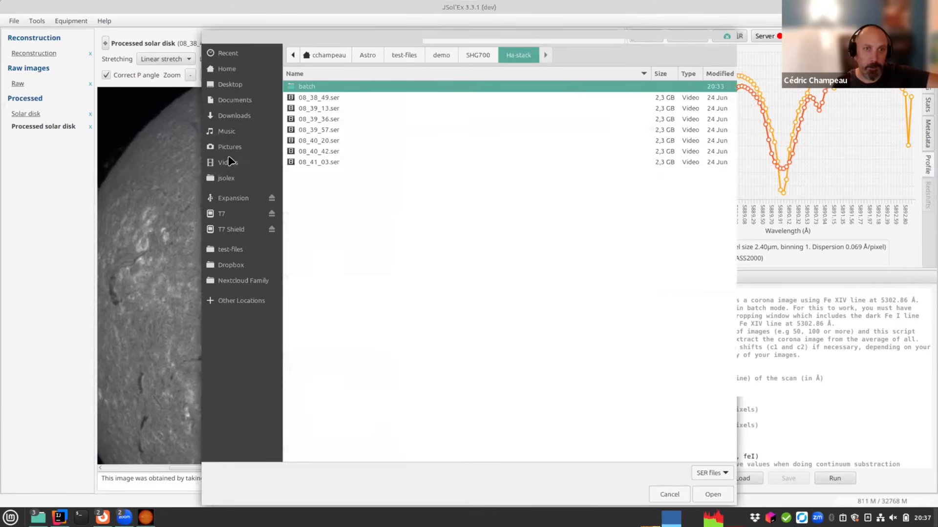
{"action": "left_click", "coordinate": [476, 55]}
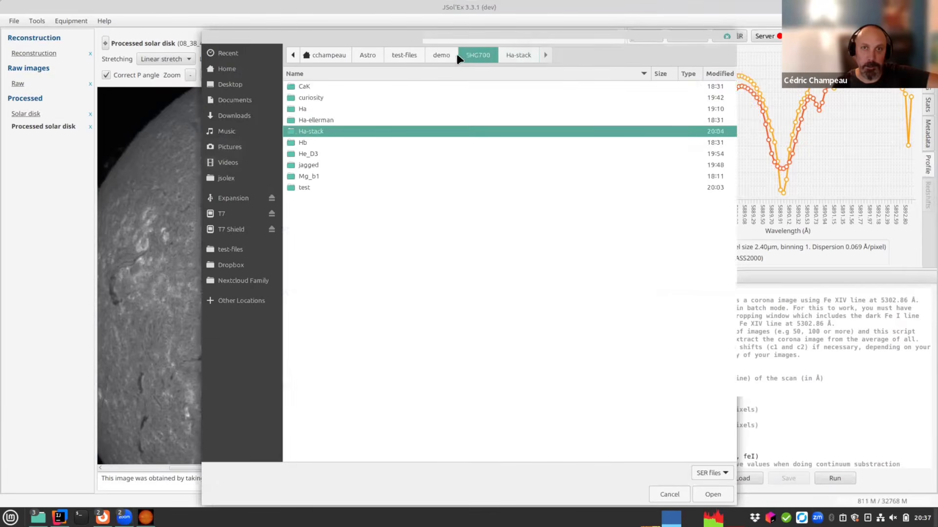
{"action": "double_click", "coordinate": [310, 91]}
{"action": "double_click", "coordinate": [310, 88]}
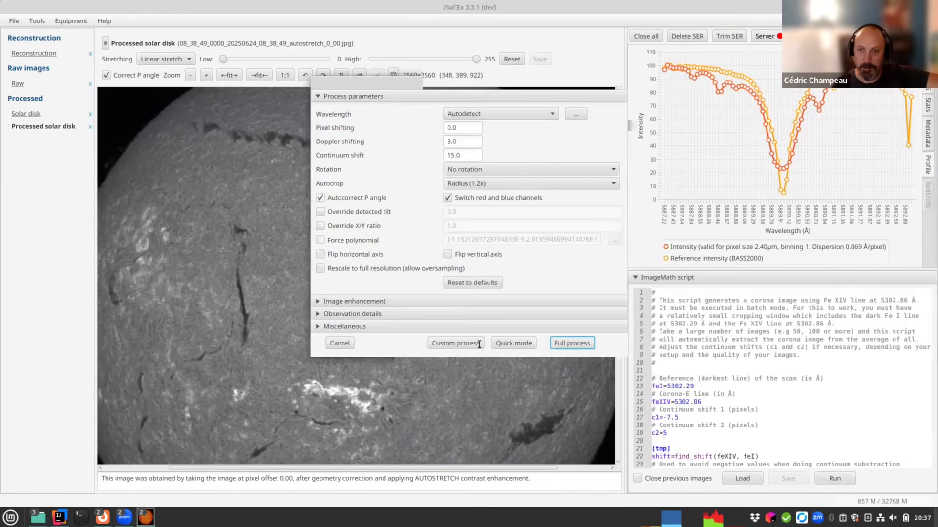
{"action": "left_click_drag", "start_coordinate": [383, 78], "coordinate": [193, 115]}
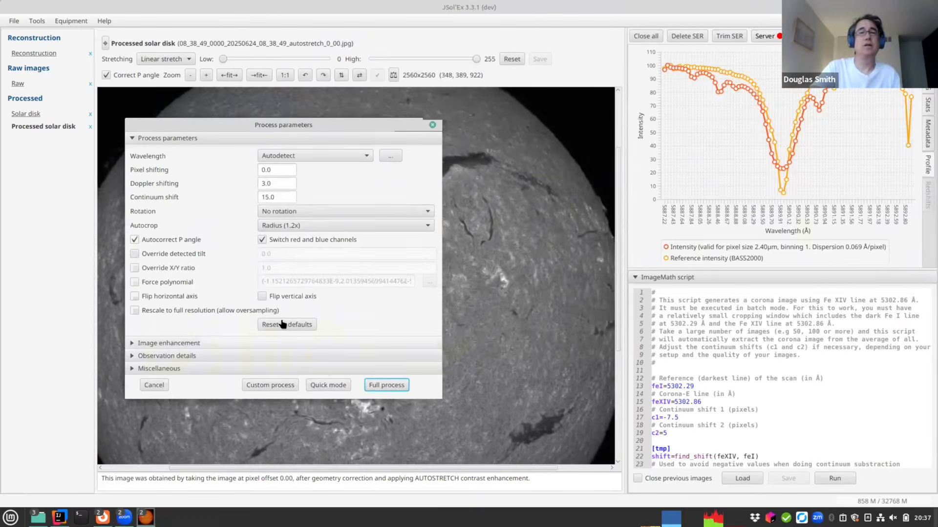
{"action": "left_click", "coordinate": [336, 384]}
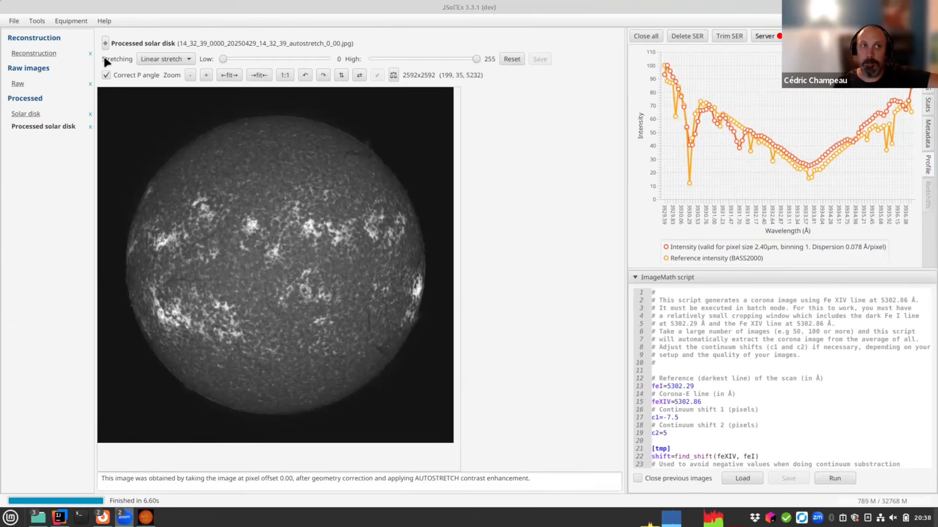
Check the Sol'Ex Pro (7µm/6mm slit) camera focal length in the Spectroheliograph editor and close the editor
{"action": "left_click", "coordinate": [69, 21]}
{"action": "left_click", "coordinate": [74, 37]}
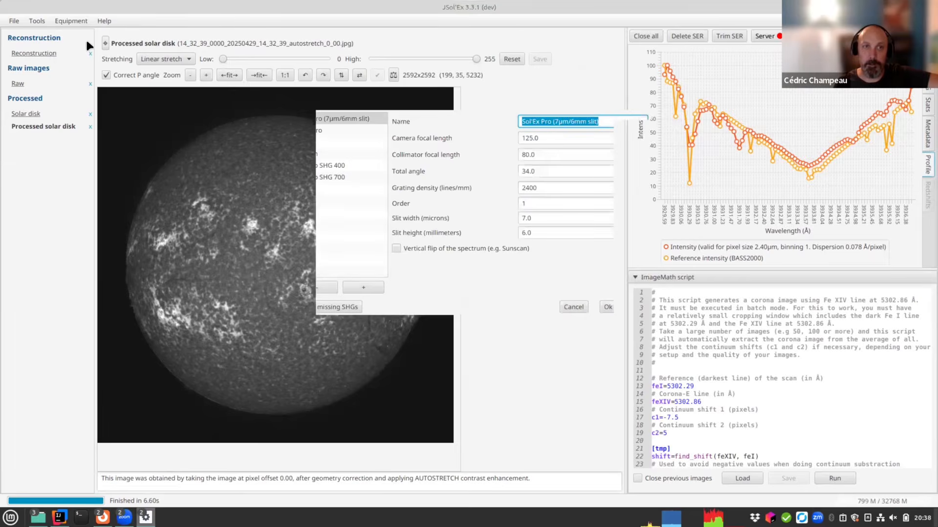
{"action": "left_click_drag", "start_coordinate": [354, 101], "coordinate": [84, 152]}
{"action": "double_click", "coordinate": [274, 188]}
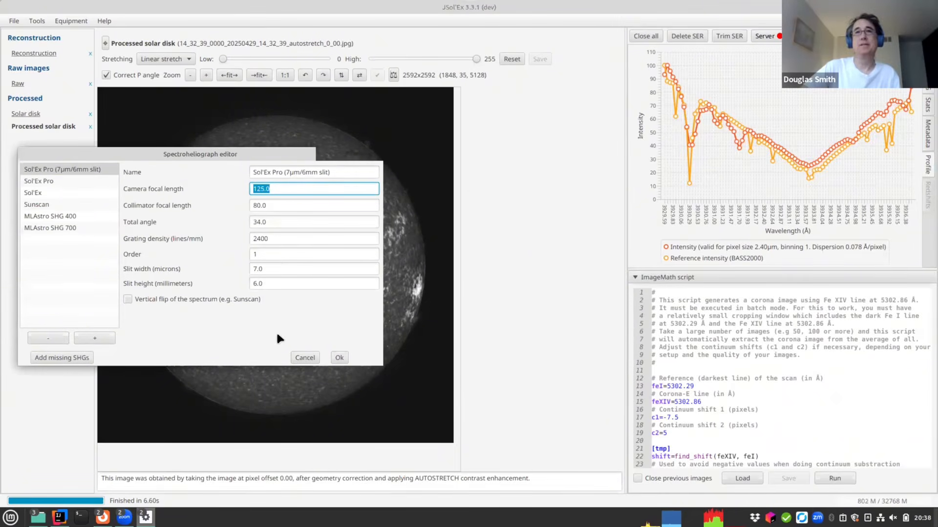
{"action": "left_click_drag", "start_coordinate": [311, 153], "coordinate": [315, 91]}
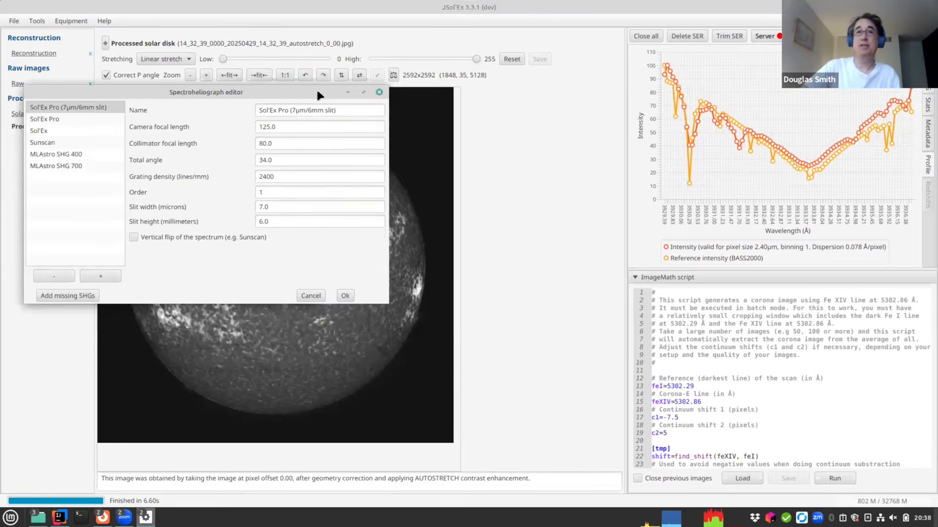
{"action": "left_click", "coordinate": [379, 92]}
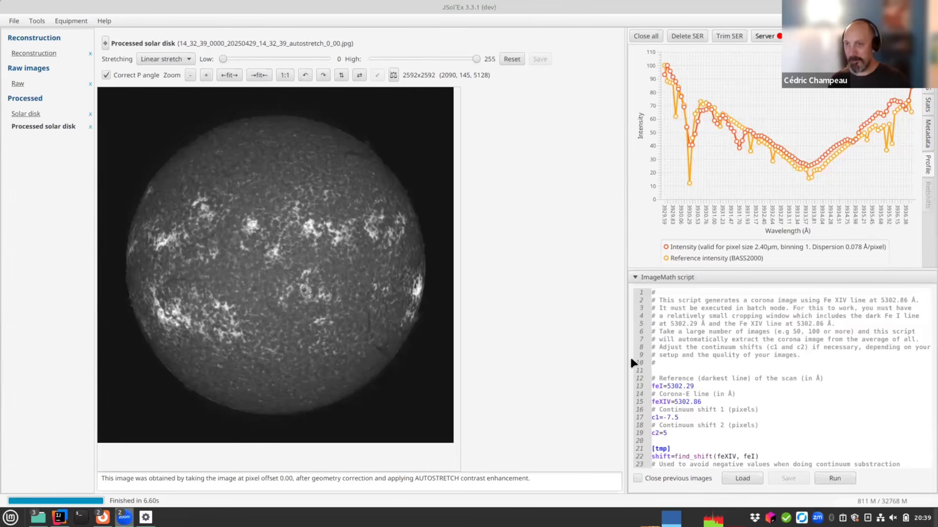
Reopen the Spectroheliograph editor and examine the camera focal length of the MLAstro SHG 700
{"action": "left_click", "coordinate": [71, 20]}
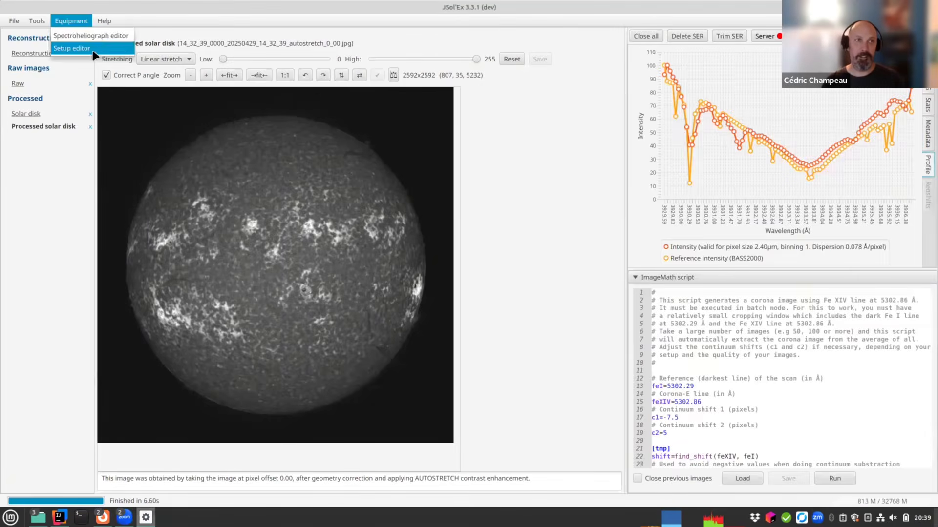
{"action": "left_click", "coordinate": [103, 36]}
{"action": "left_click_drag", "start_coordinate": [394, 105], "coordinate": [271, 162]}
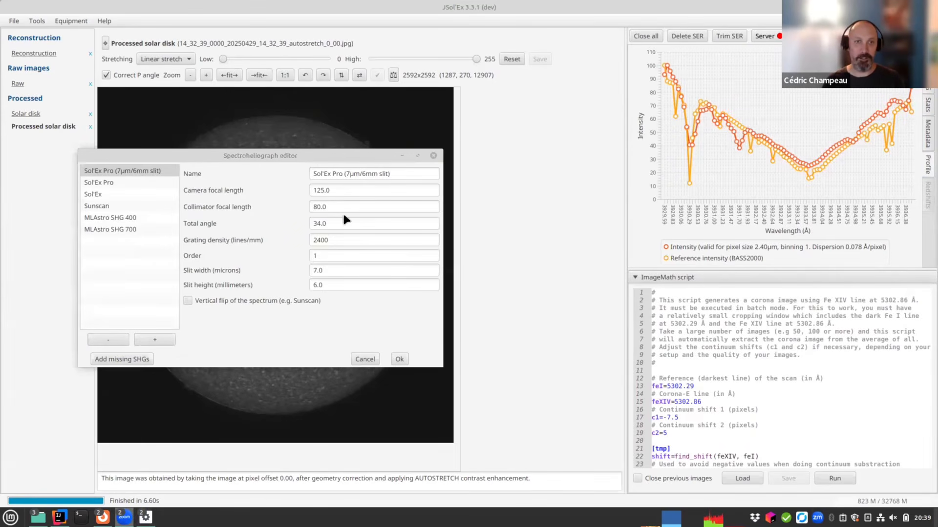
{"action": "left_click", "coordinate": [134, 228]}
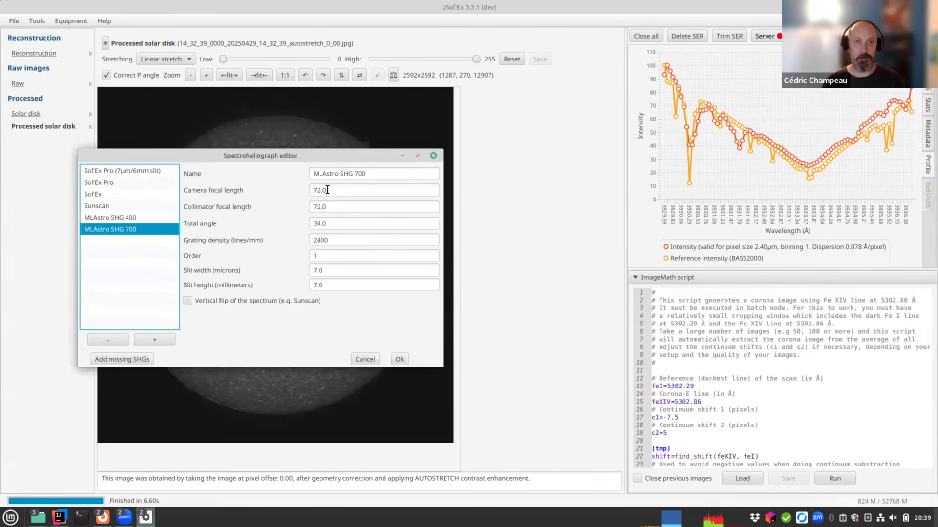
{"action": "left_click_drag", "start_coordinate": [318, 190], "coordinate": [323, 191]}
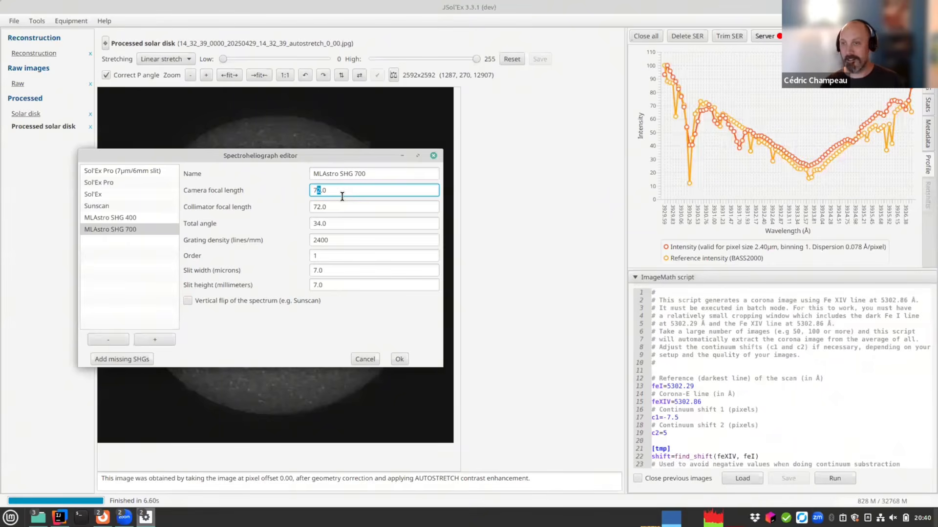
Highlight the MLAstro SHG 700's camera focal length, reposition the Spectroheliograph editor, and close it without changing any values
{"action": "triple_click", "coordinate": [337, 189]}
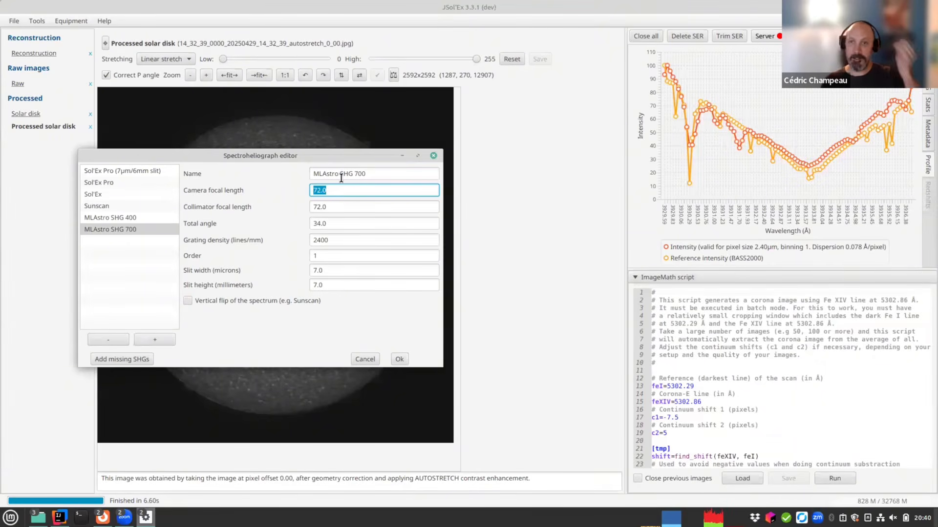
{"action": "double_click", "coordinate": [372, 193]}
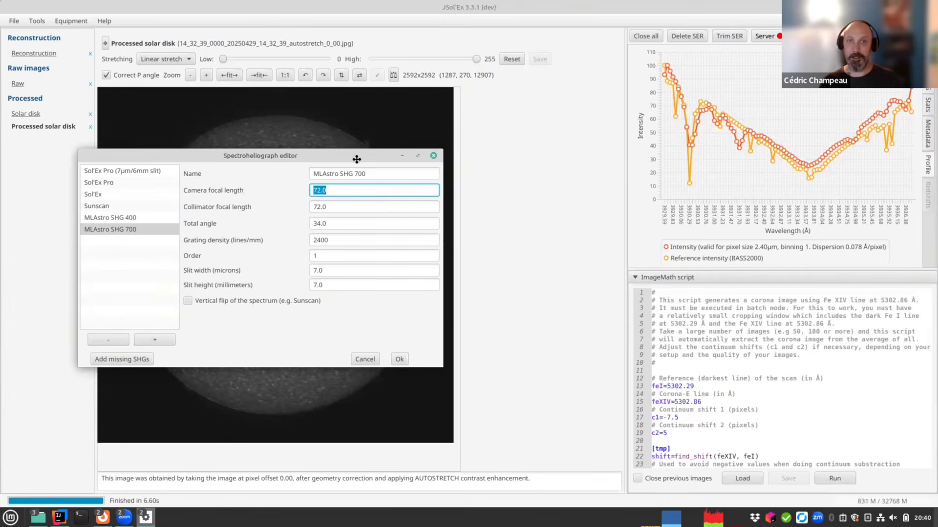
{"action": "left_click_drag", "start_coordinate": [356, 157], "coordinate": [369, 154]}
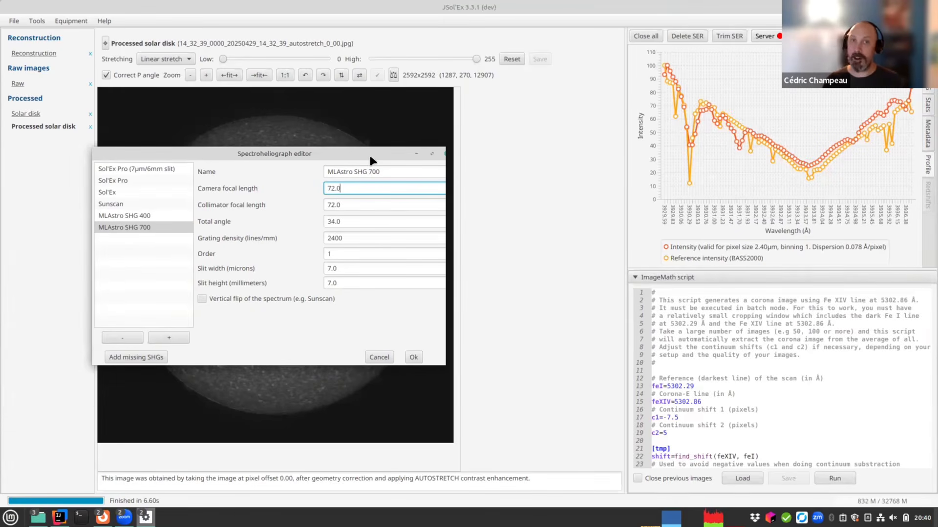
{"action": "left_click_drag", "start_coordinate": [331, 157], "coordinate": [342, 187]}
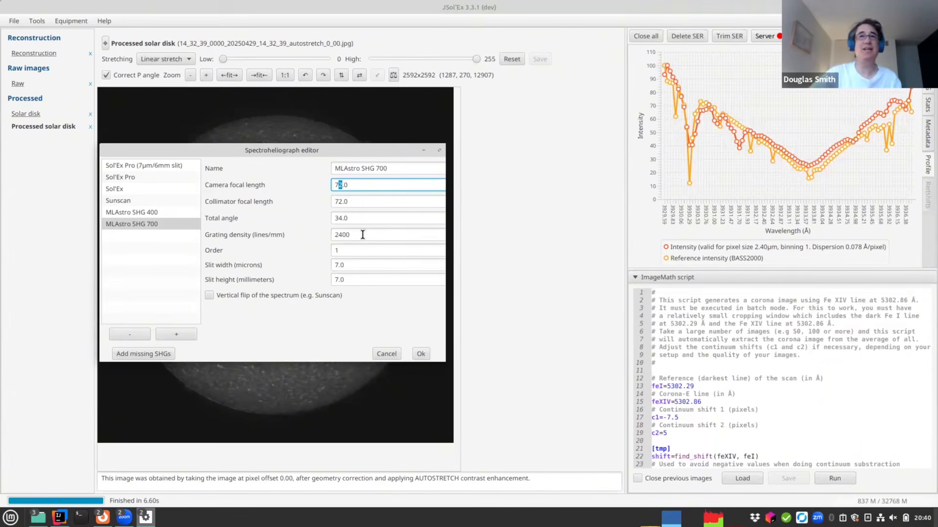
{"action": "left_click", "coordinate": [454, 150]}
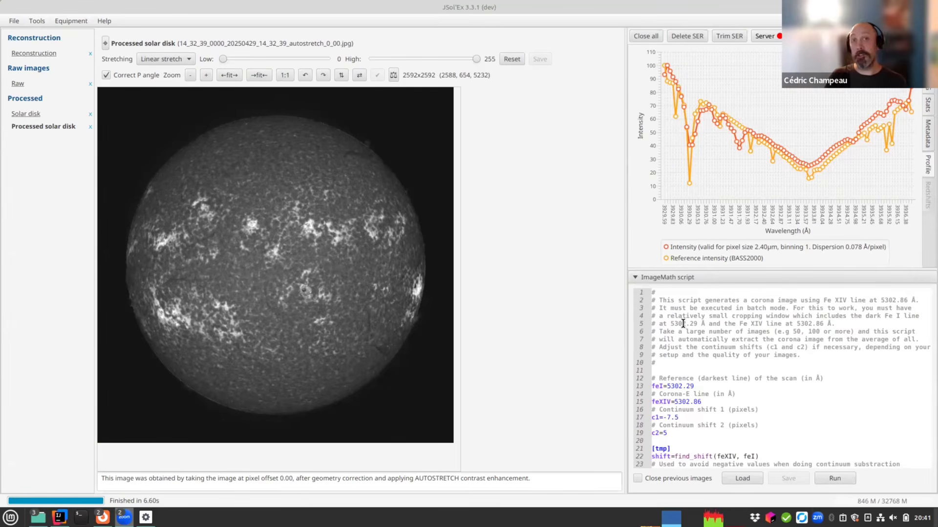
{"action": "left_click_drag", "start_coordinate": [693, 387], "coordinate": [662, 386]}
{"action": "left_click", "coordinate": [692, 401]}
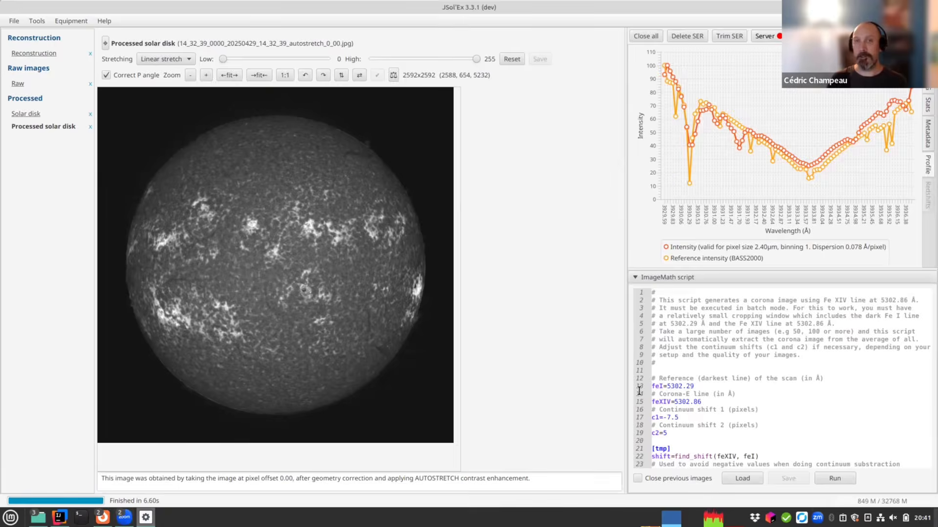
Open the 14_32_39.ser scan from the CaK folder in the Video analyzer and switch from the average to individual frames
{"action": "left_click", "coordinate": [43, 21]}
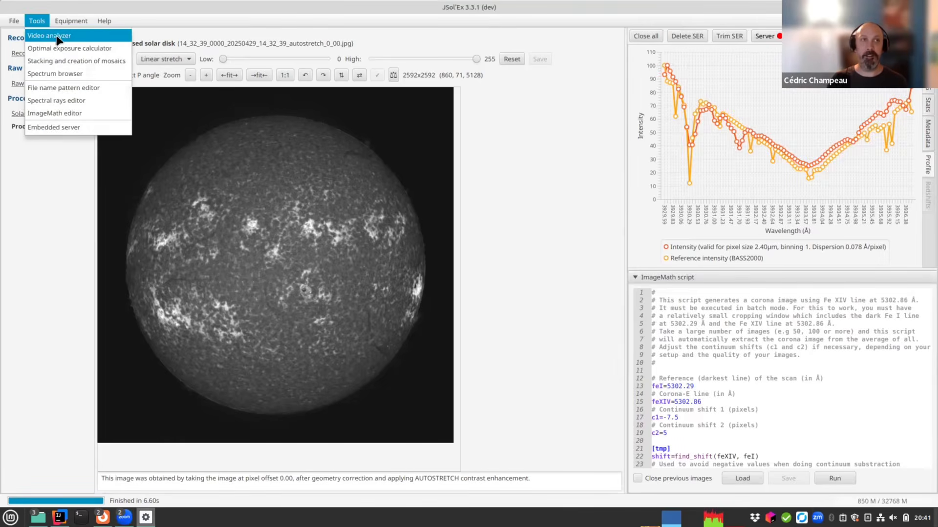
{"action": "left_click", "coordinate": [42, 34]}
{"action": "left_click", "coordinate": [334, 98]}
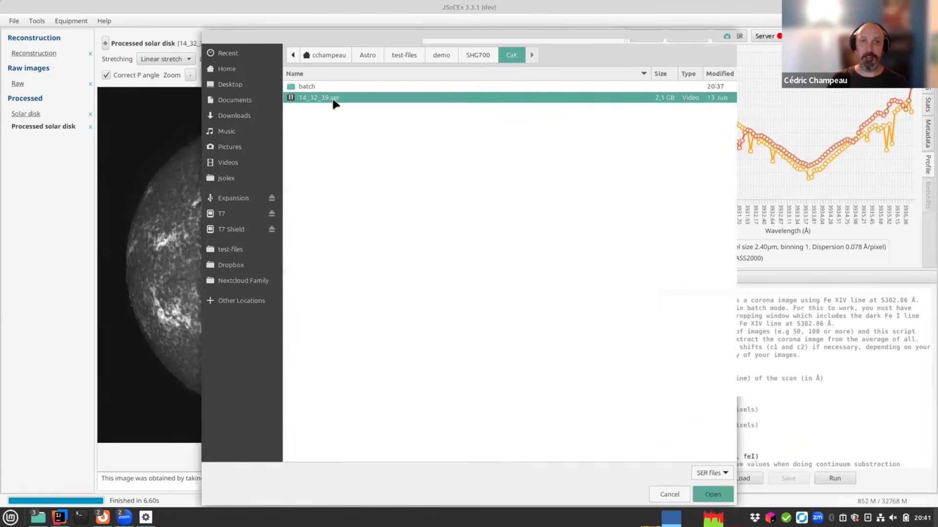
{"action": "double_click", "coordinate": [333, 99]}
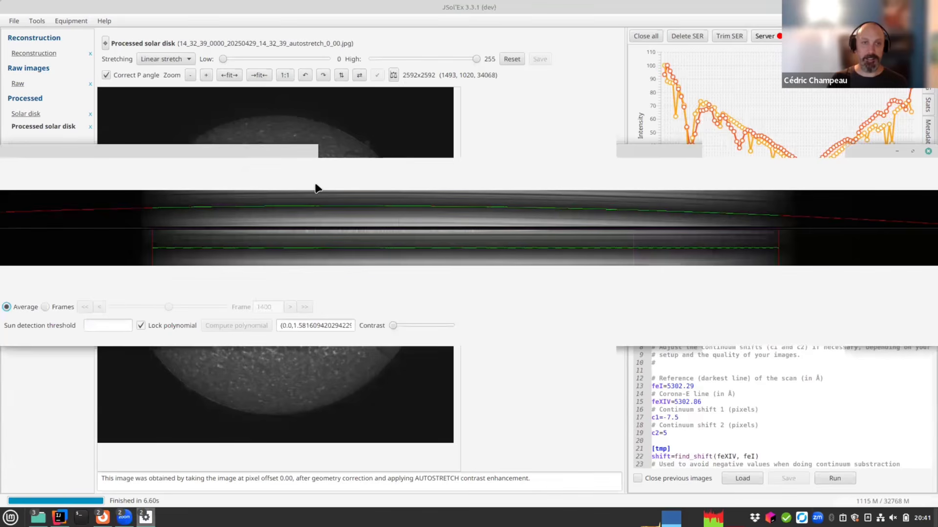
{"action": "left_click", "coordinate": [60, 307]}
Mark four points along the spectrum just above the detected line on the frame to measure their shift, and close the Video analyzer
{"action": "left_click", "coordinate": [207, 200]}
{"action": "left_click", "coordinate": [225, 199]}
{"action": "left_click", "coordinate": [244, 199]}
{"action": "left_click", "coordinate": [259, 199]}
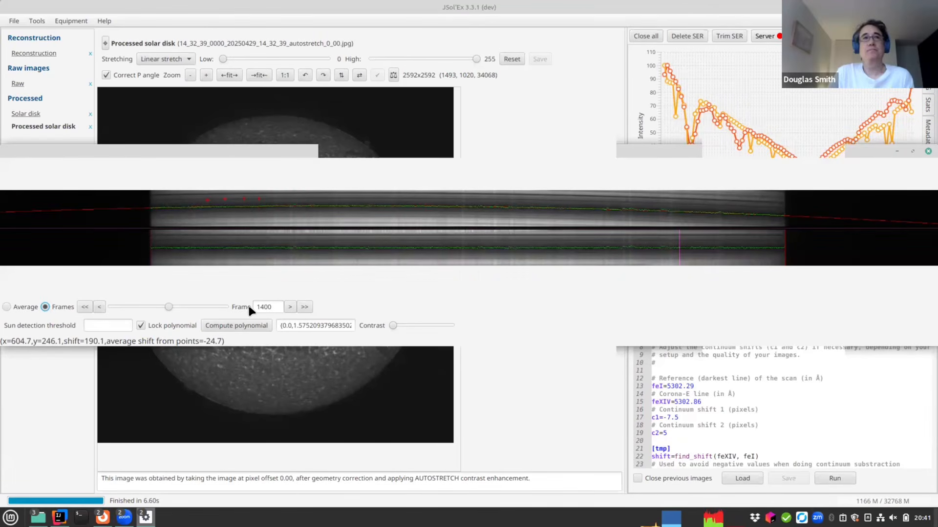
{"action": "left_click", "coordinate": [928, 150]}
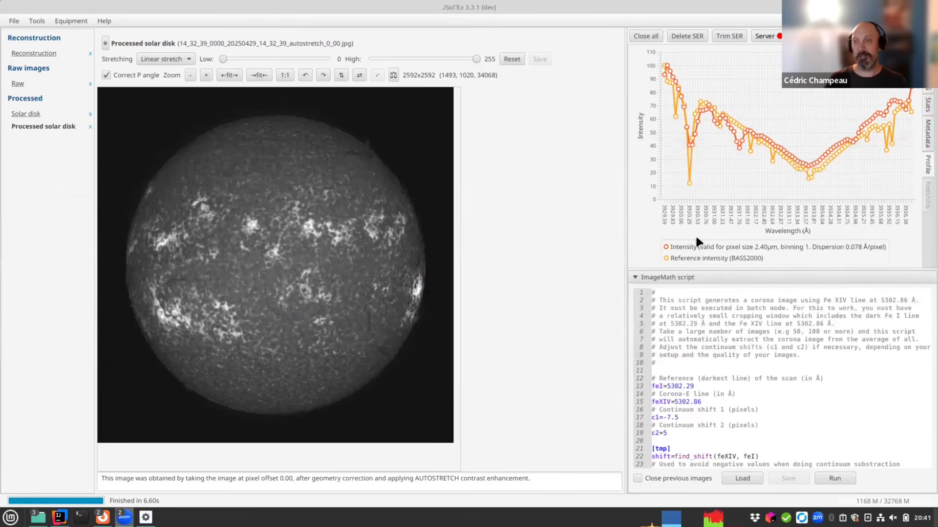